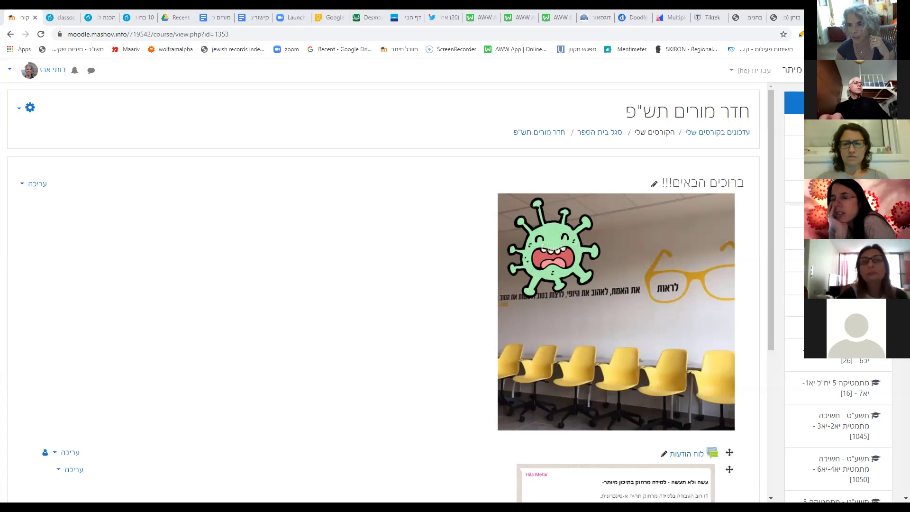
Go to the course overview and open the course מתמטיקה 5 יח"ל יב2-יב6.
left_click(728, 134)
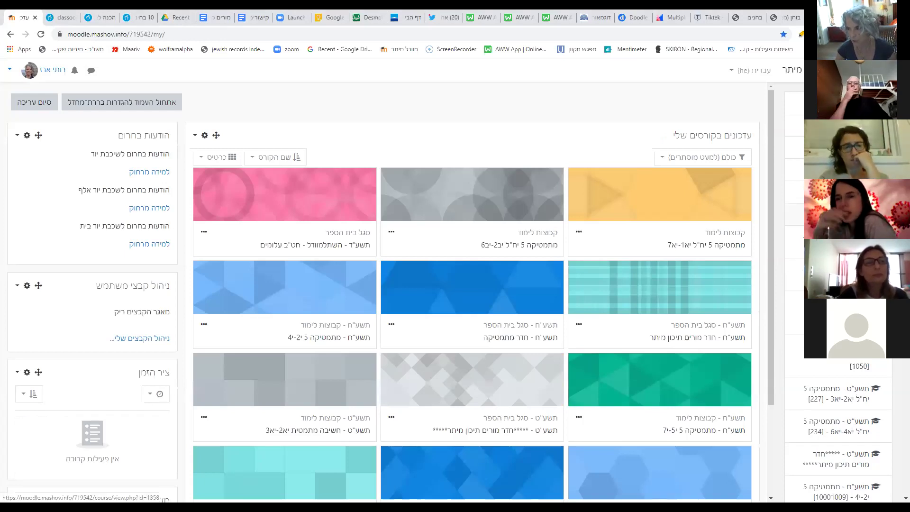
left_click(793, 242)
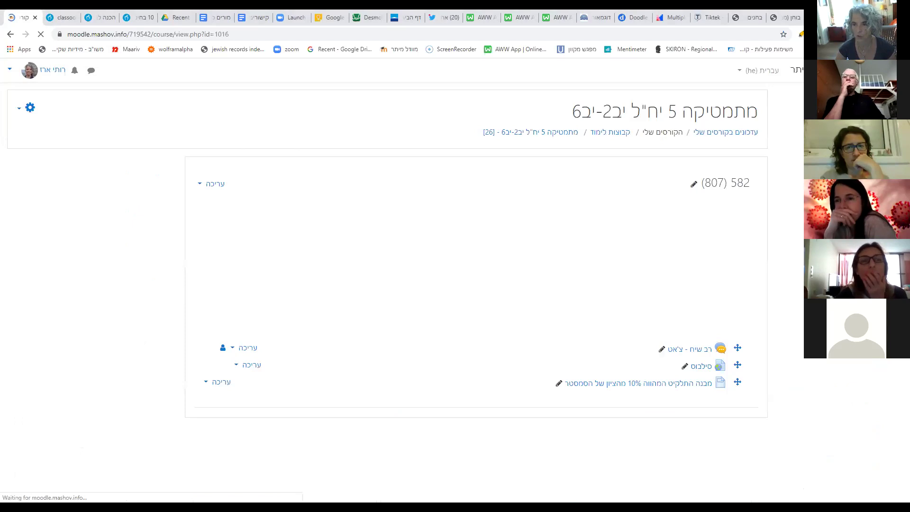
scroll(713, 217, "down", 10)
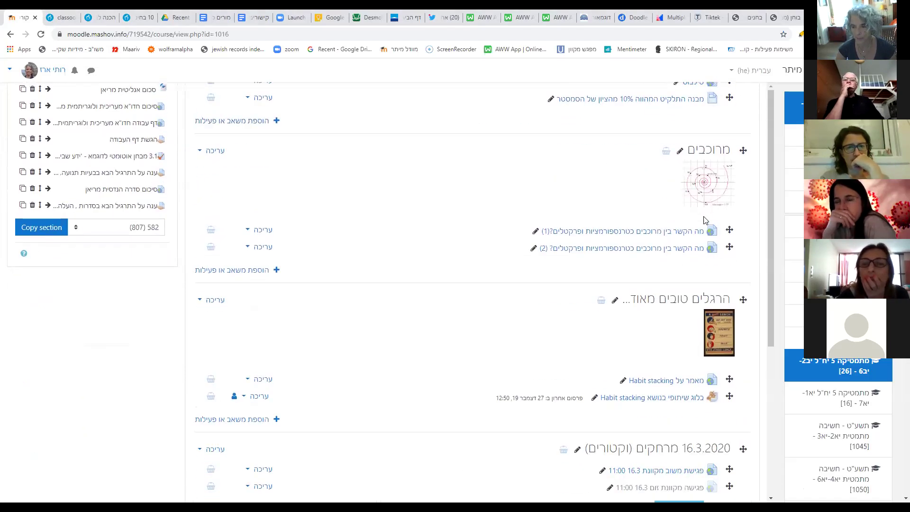
scroll(704, 219, "down", 6)
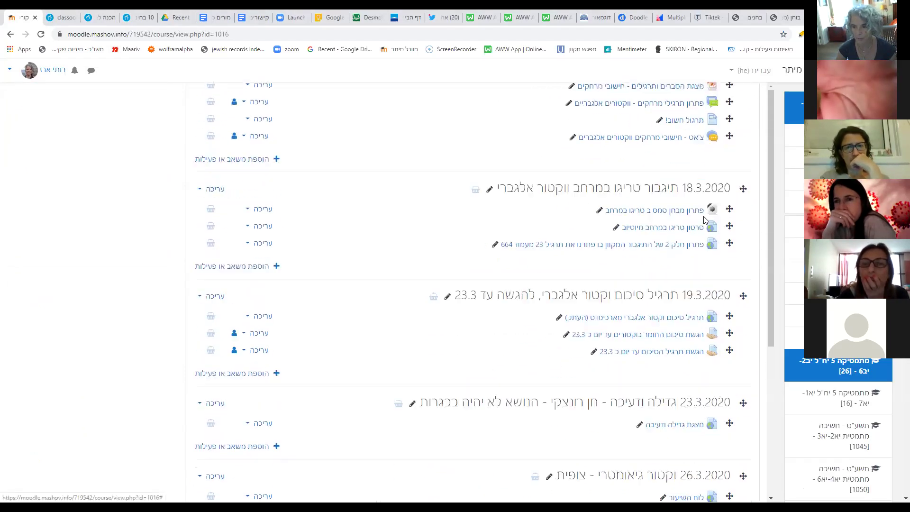
View the existing assignment הגשת תרגיל הסיכום עד יום ב 23.3, return to the course page and look over its dated sections.
left_click(689, 263)
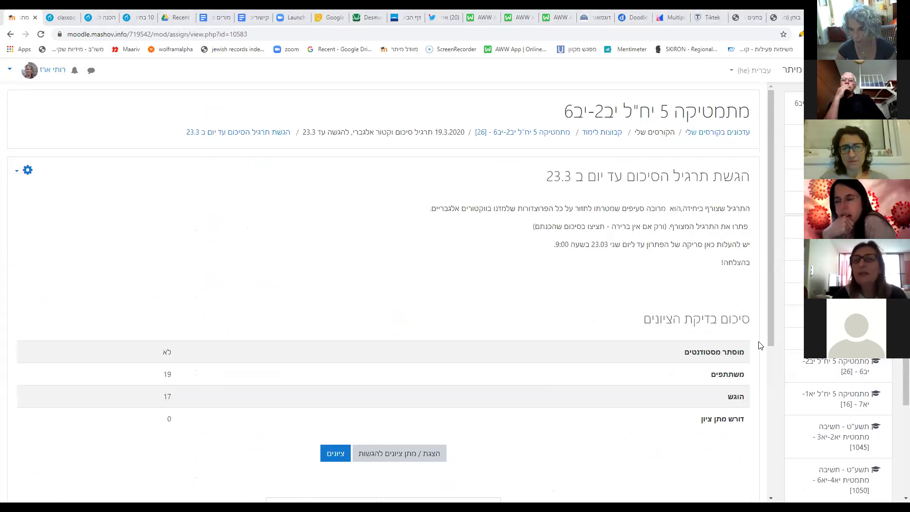
left_click(10, 35)
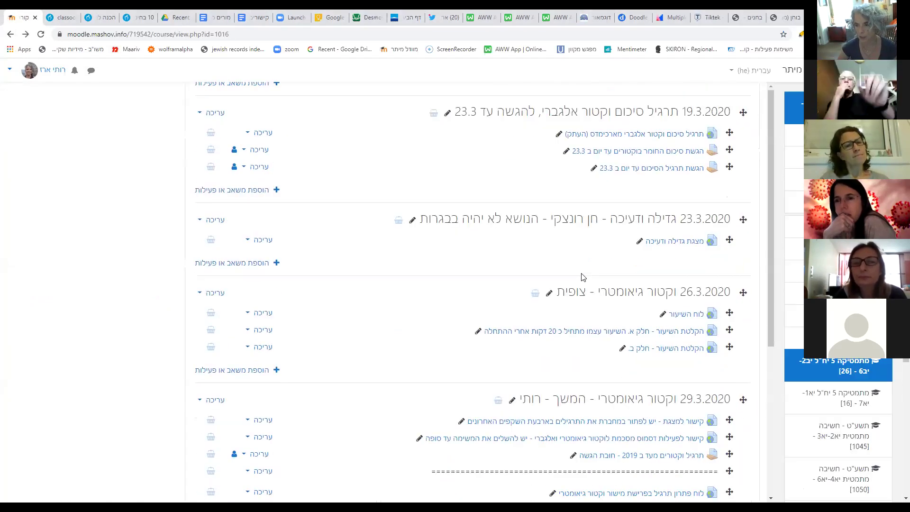
scroll(642, 148, "up", 6)
scroll(643, 148, "down", 3)
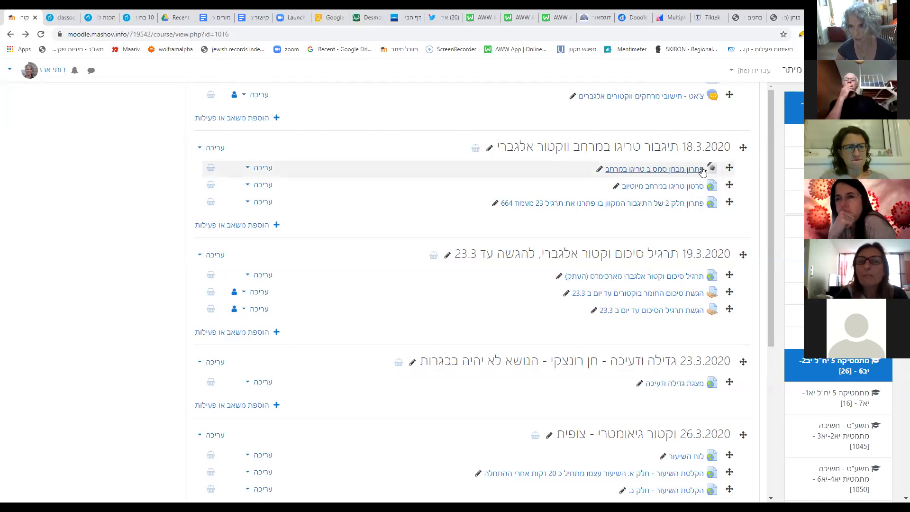
Add one new topic after the last section of the course.
scroll(702, 175, "down", 4)
scroll(693, 193, "down", 10)
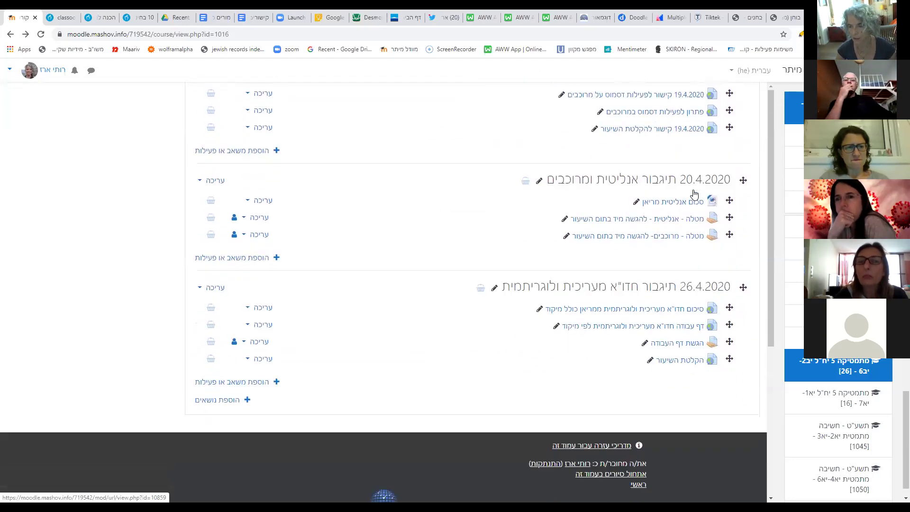
scroll(693, 193, "down", 1)
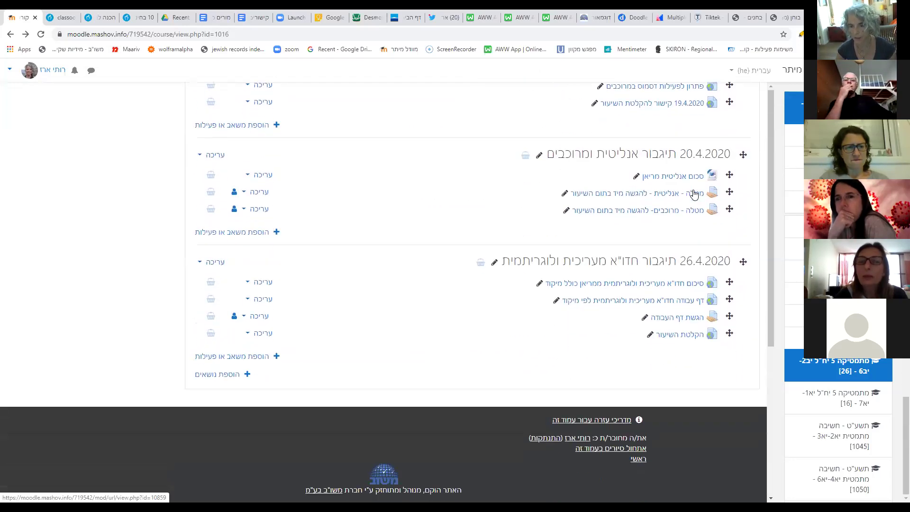
left_click(232, 375)
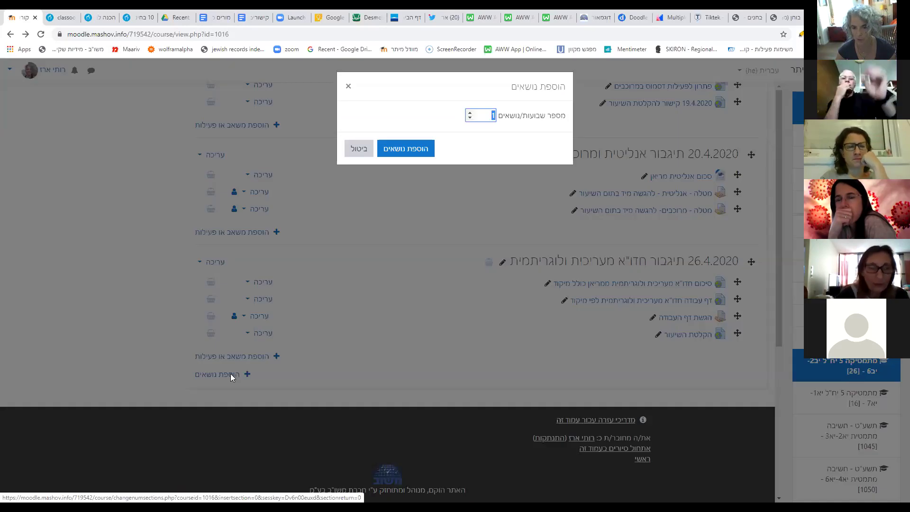
left_click(412, 149)
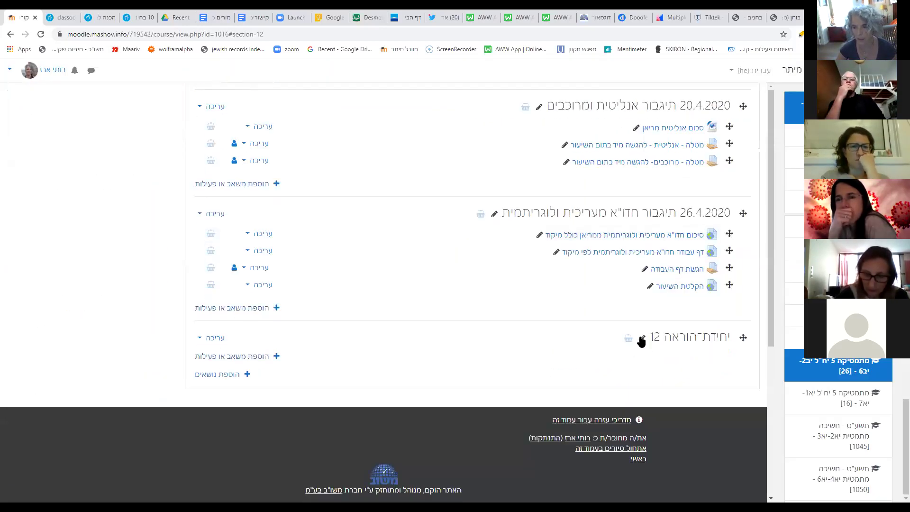
Rename the new topic הדגמה.
left_click(643, 340)
type("vs")
key("BackSpace")
key("BackSpace")
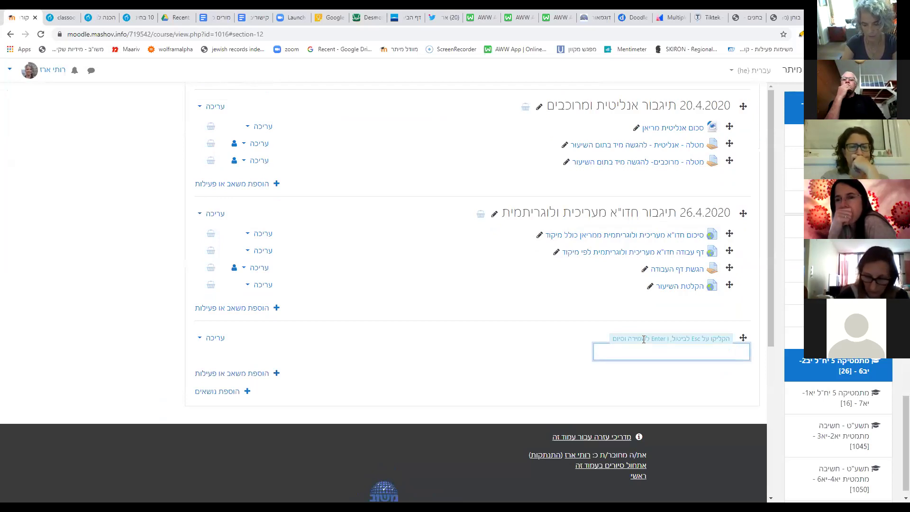
type("הדגמה")
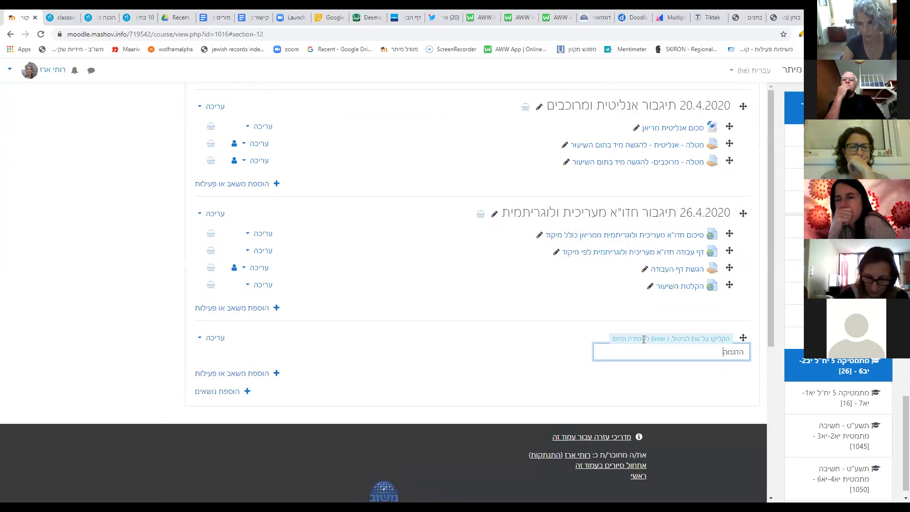
key("Return")
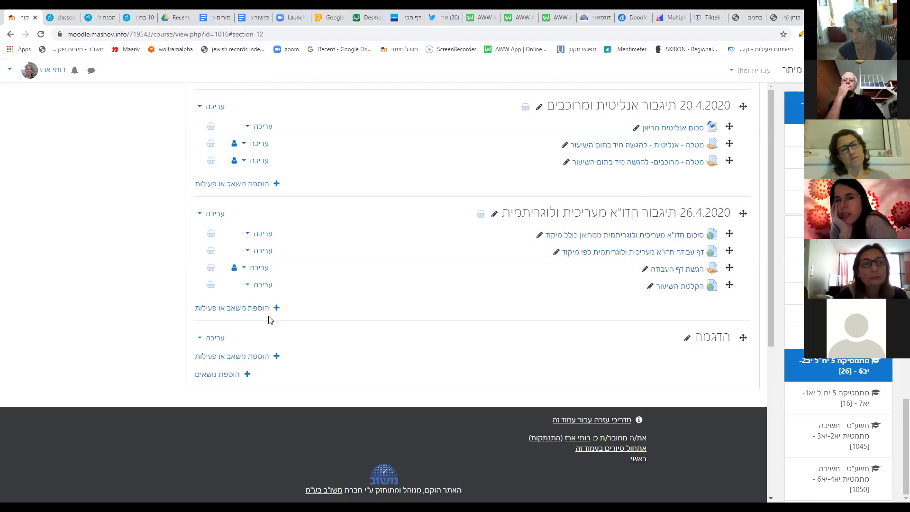
Add an assignment (מטלה) activity to the הדגמה section.
left_click(261, 360)
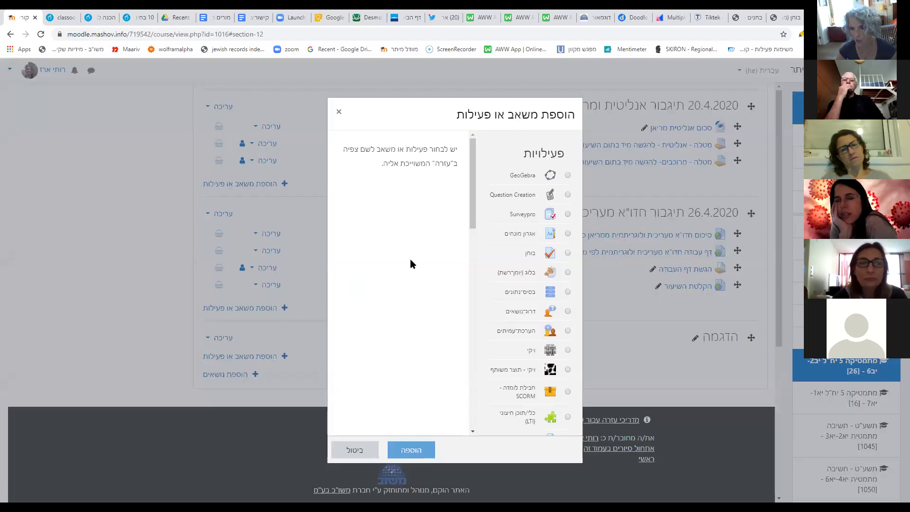
left_click_drag(473, 199, 535, 246)
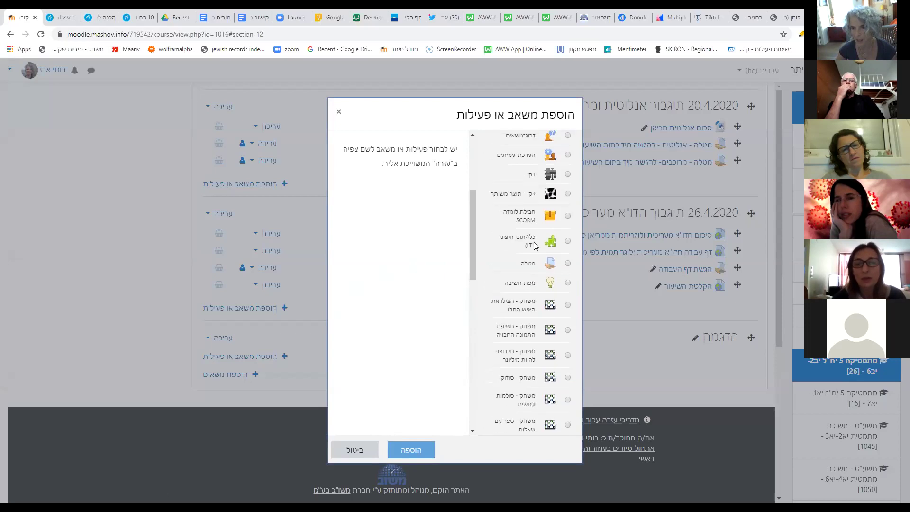
left_click(567, 265)
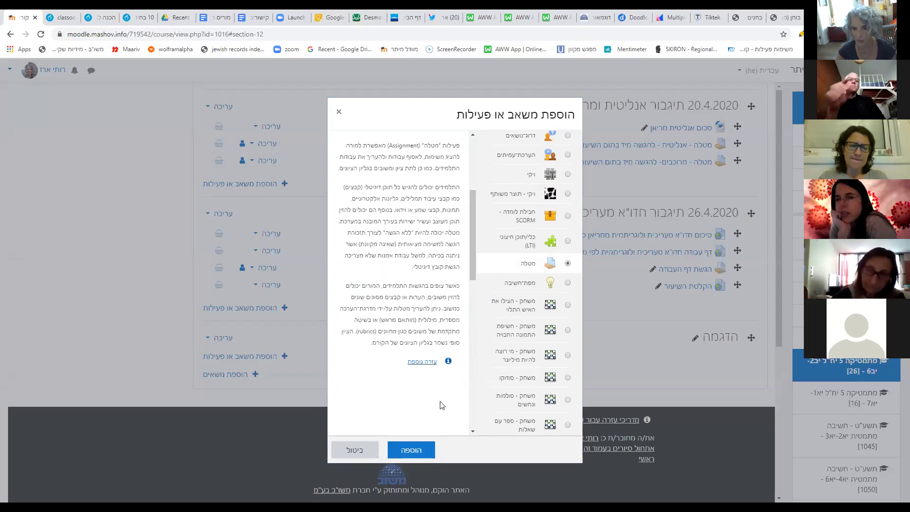
left_click(422, 451)
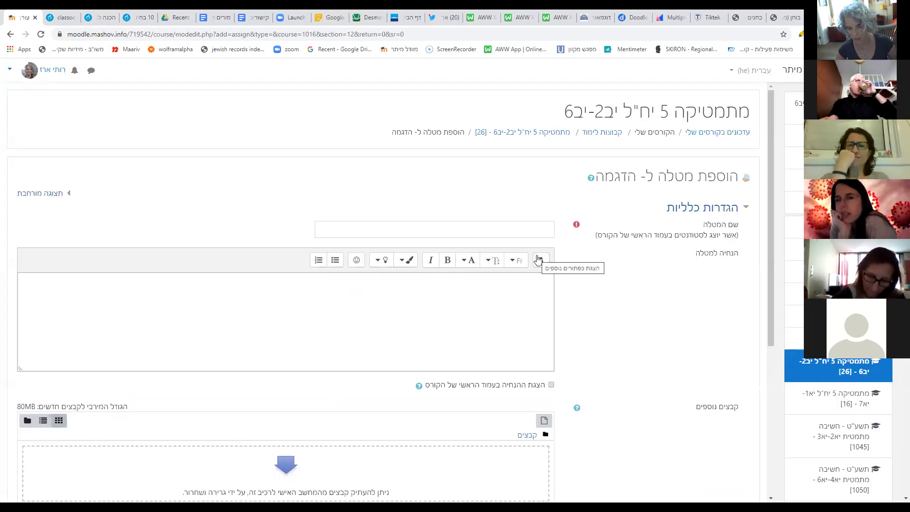
Name the assignment מטלת הדרכה and enter the same text as its instructions.
left_click(547, 227)
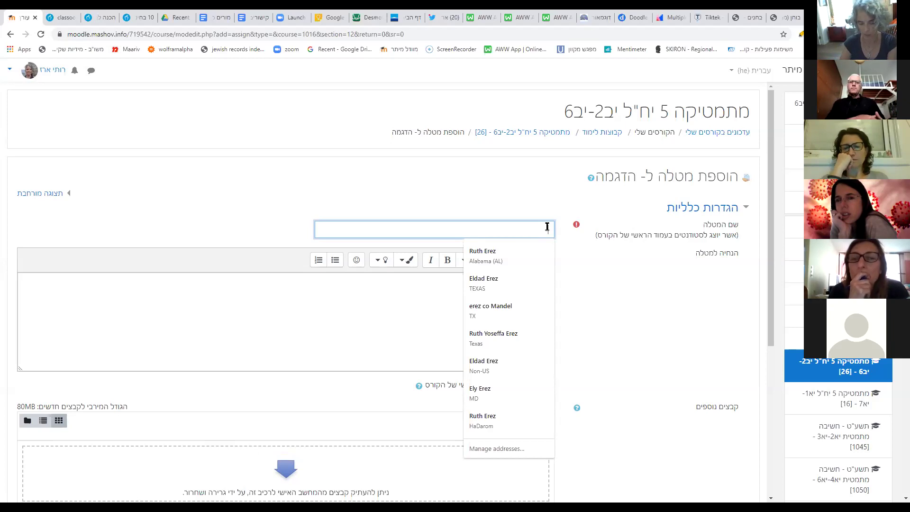
type("מש")
key("BackSpace")
key("BackSpace")
type("מ")
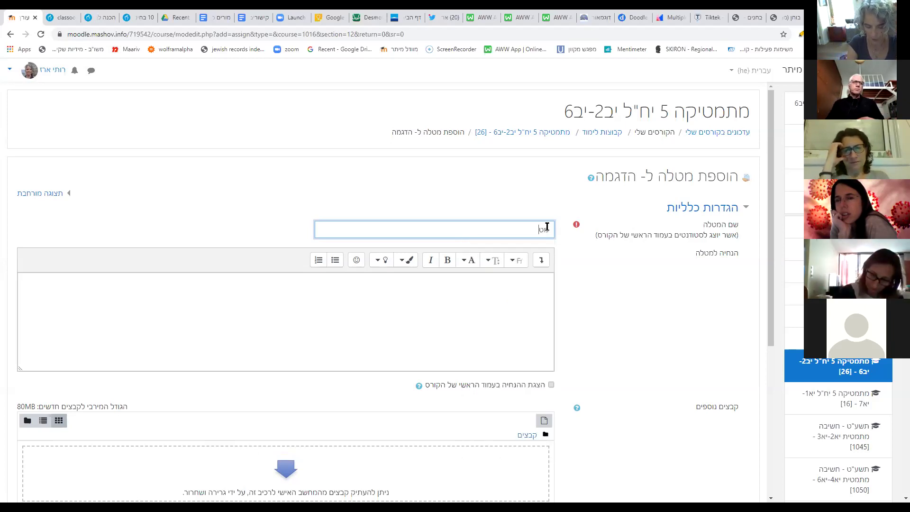
type("טלת הדגכה")
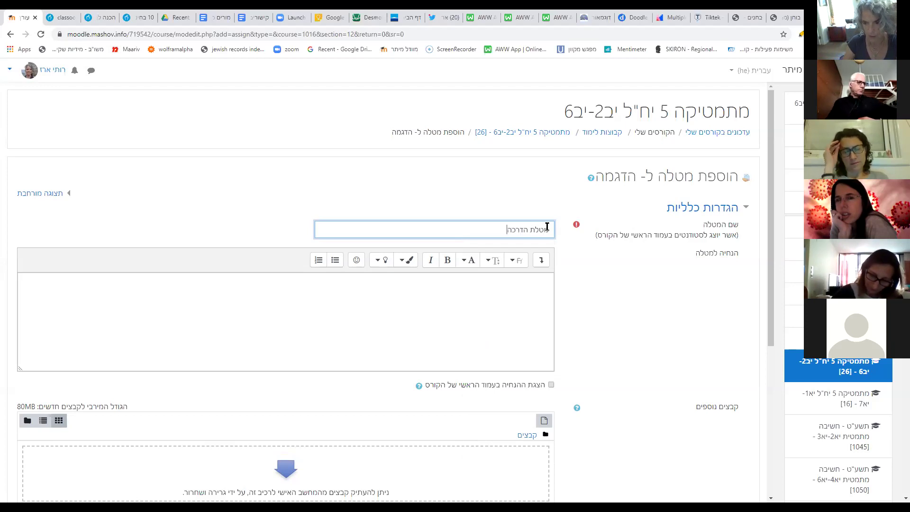
left_click(509, 320)
type("מטלת הדרכה")
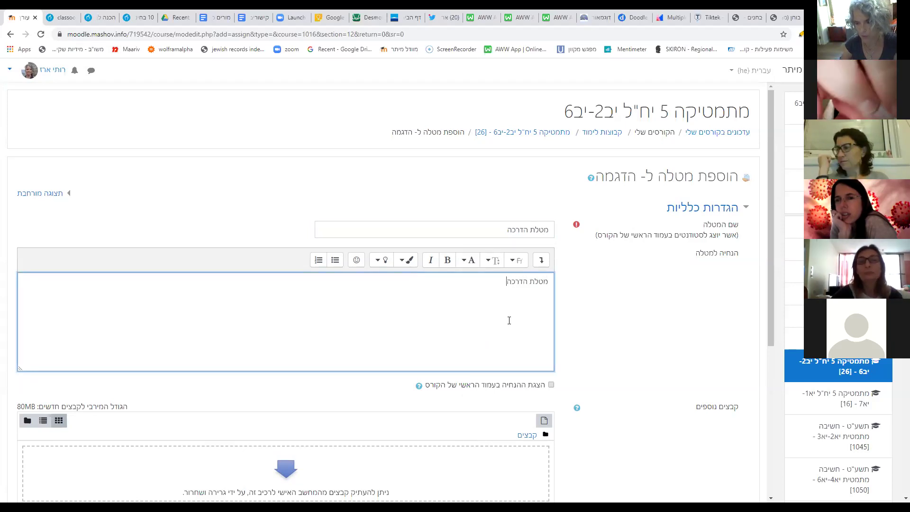
Expand the instructions editor to show its additional formatting tools.
left_click(541, 260)
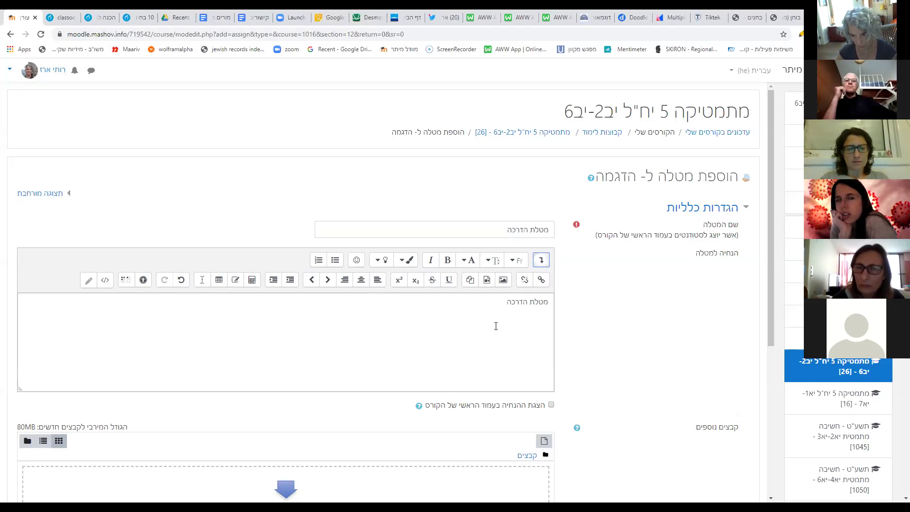
left_click(539, 264)
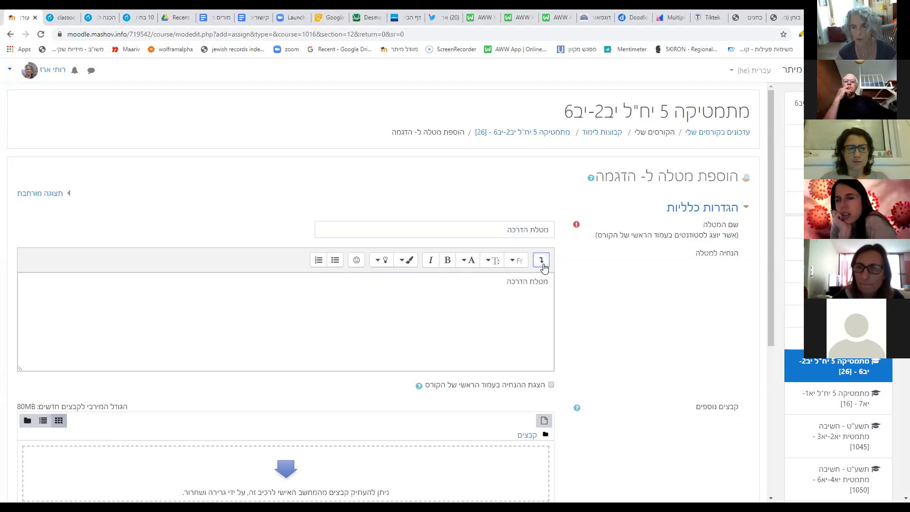
left_click(539, 265)
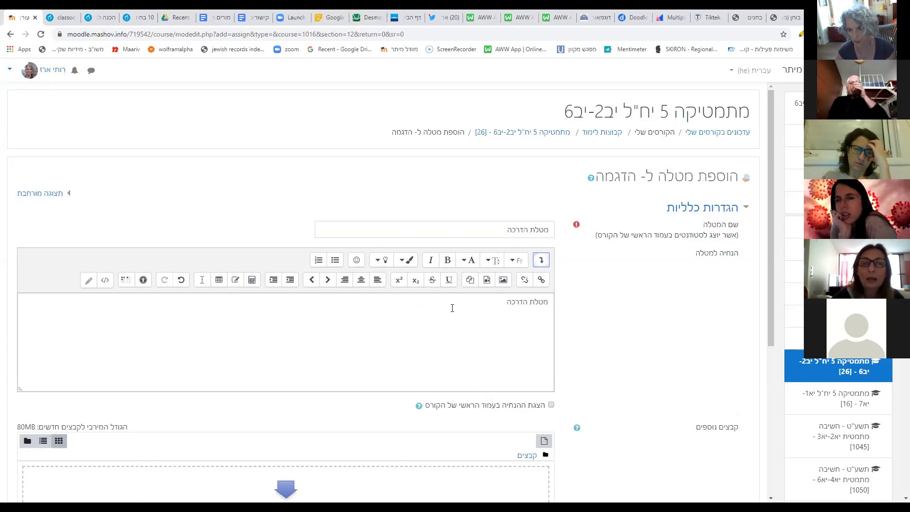
Disable the assignment's submission start date, due date and grading reminder date.
scroll(576, 325, "down", 4)
scroll(577, 327, "down", 2)
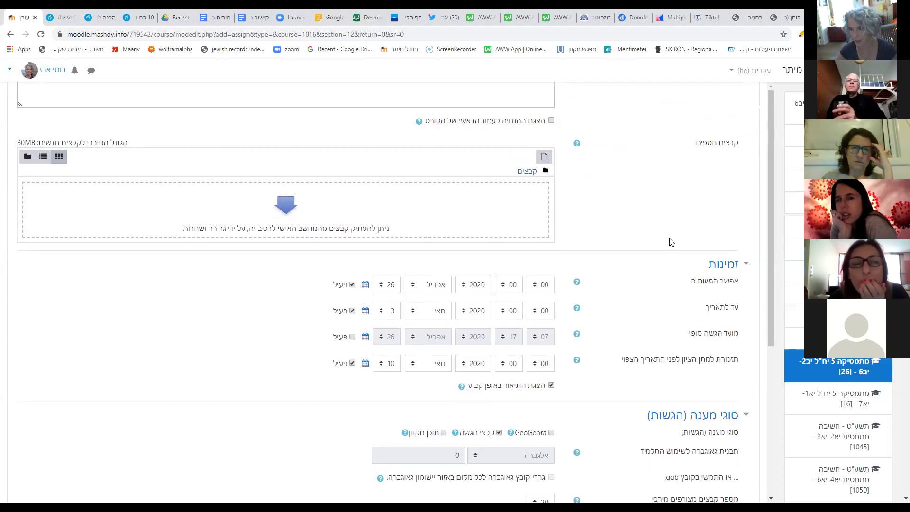
scroll(671, 242, "down", 2)
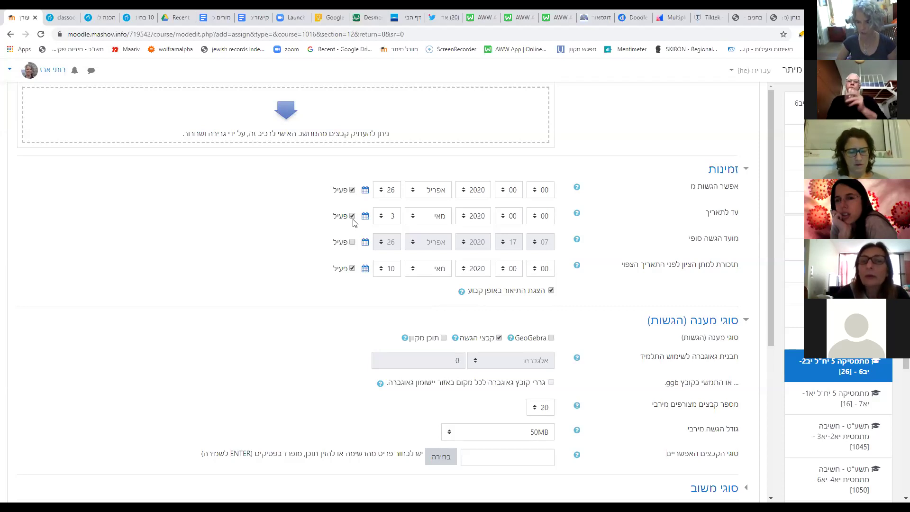
left_click(352, 190)
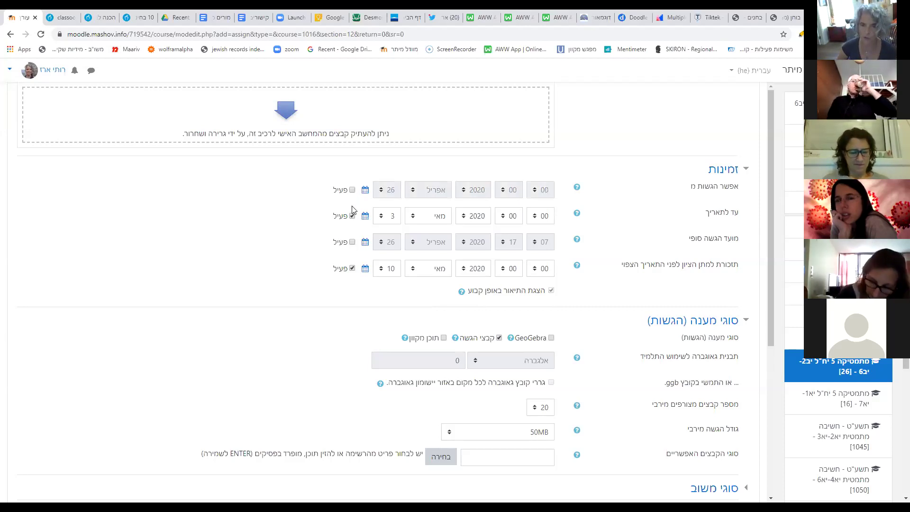
left_click(352, 216)
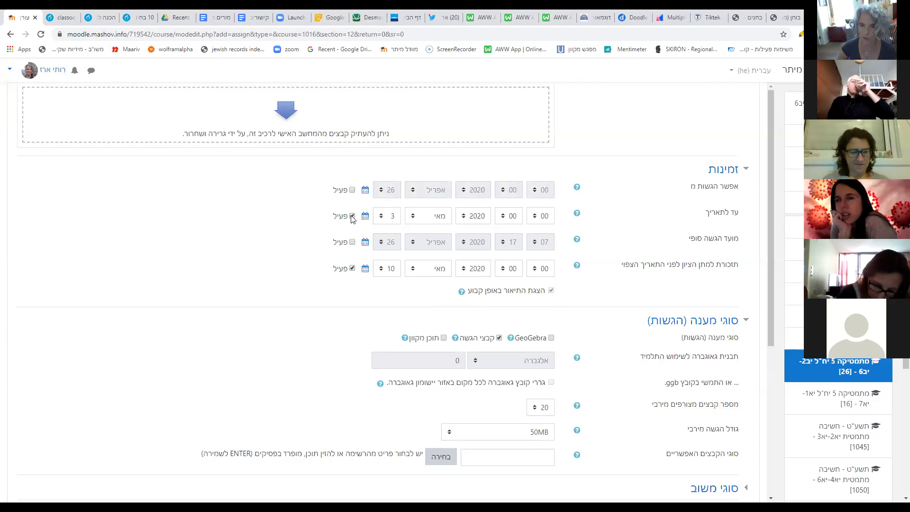
left_click(352, 268)
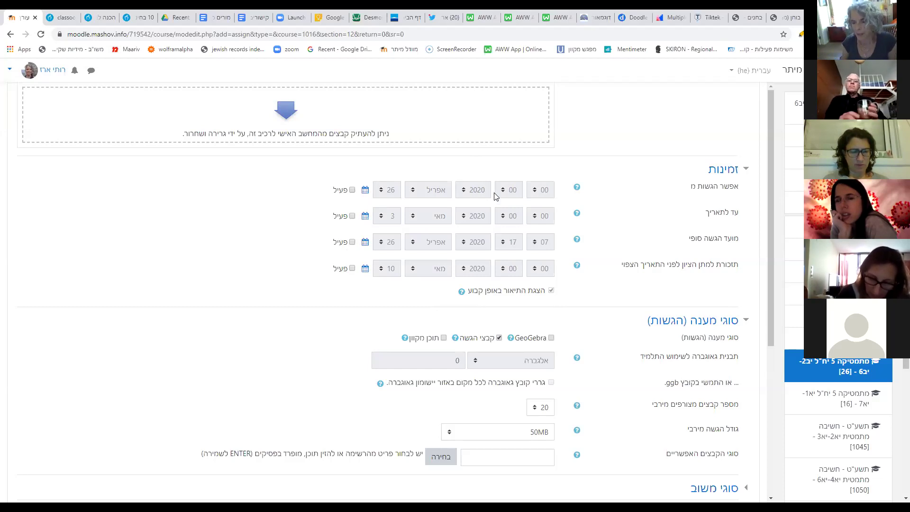
Try online text as a submission type with and without file submissions, and restore file submissions as the only type.
scroll(677, 258, "down", 2)
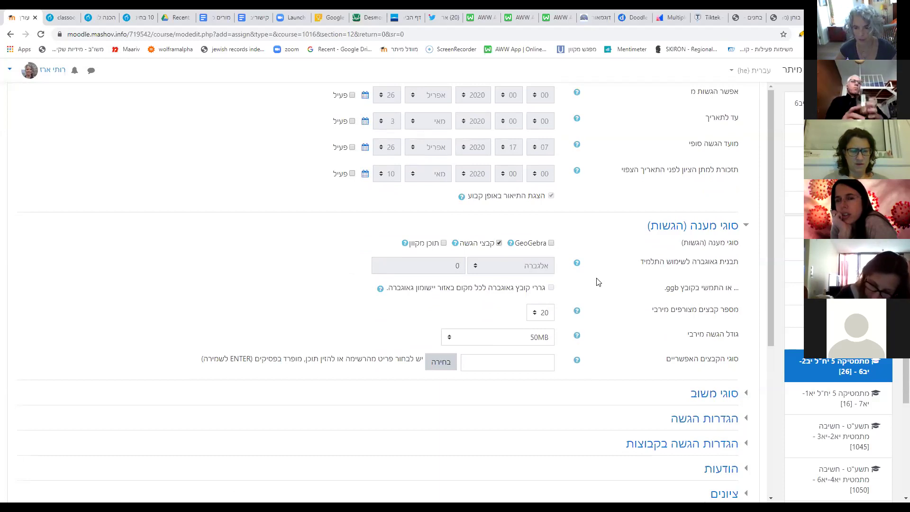
left_click(443, 244)
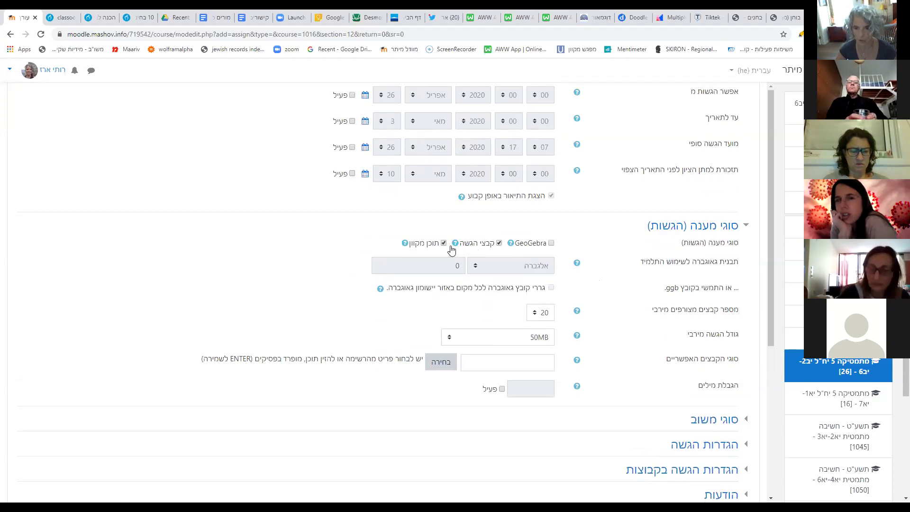
left_click(499, 243)
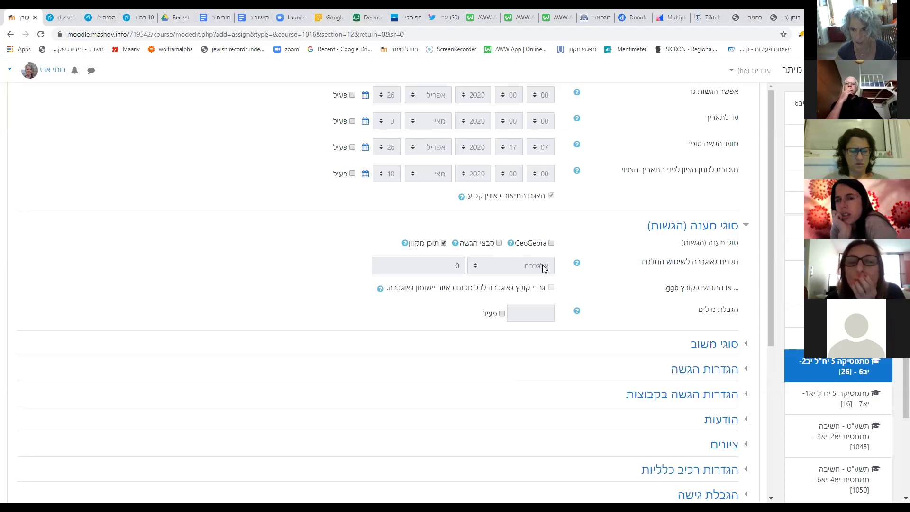
left_click(499, 243)
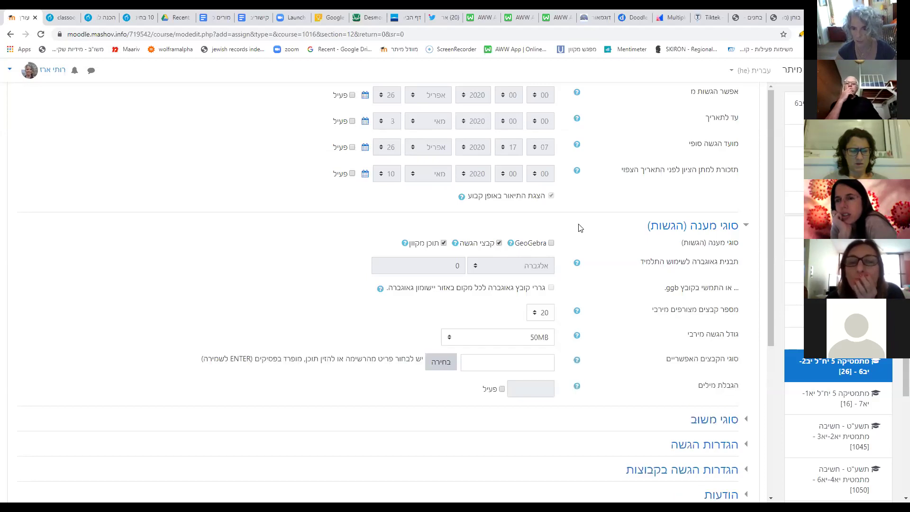
left_click(443, 243)
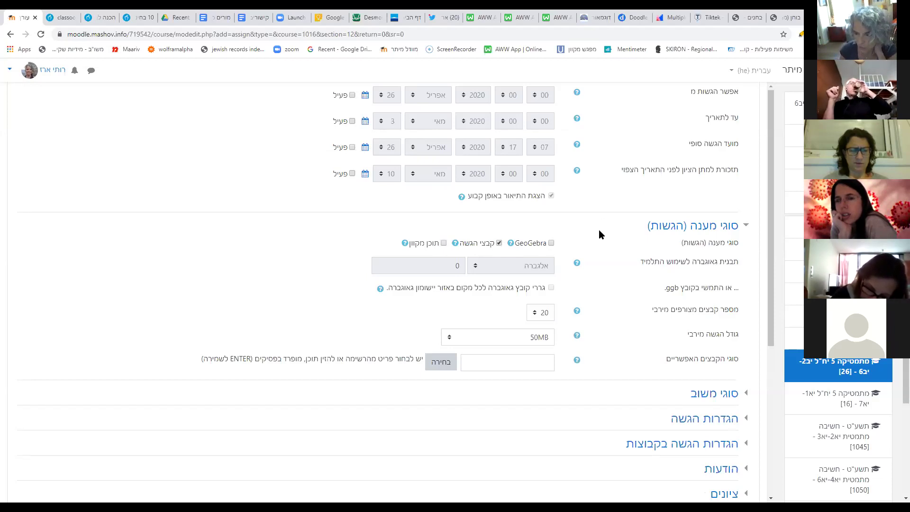
Examine the assignment's maximum submission size choices and the list of accepted file types.
scroll(599, 229, "down", 2)
left_click(540, 242)
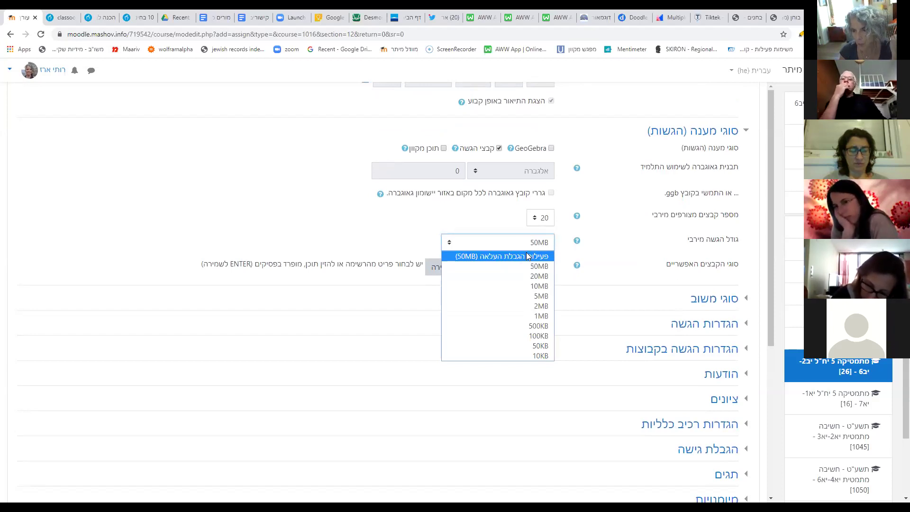
left_click(528, 243)
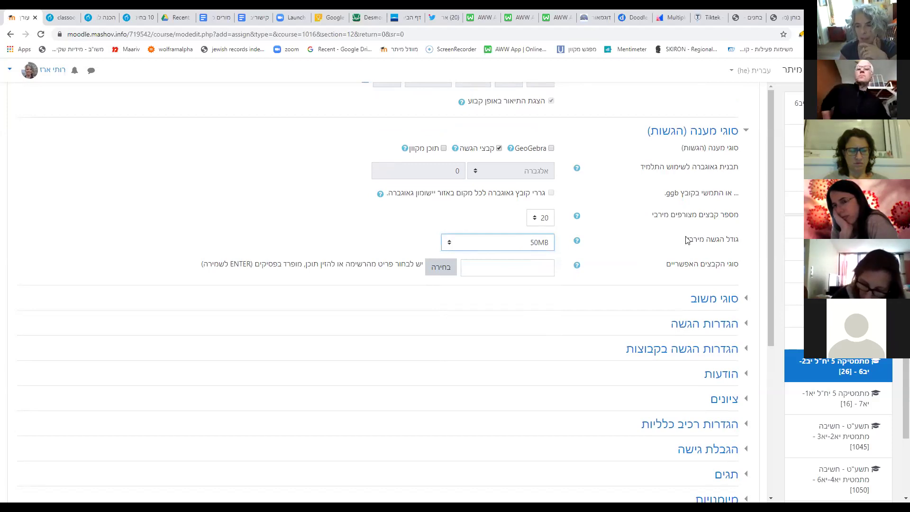
scroll(690, 263, "down", 1)
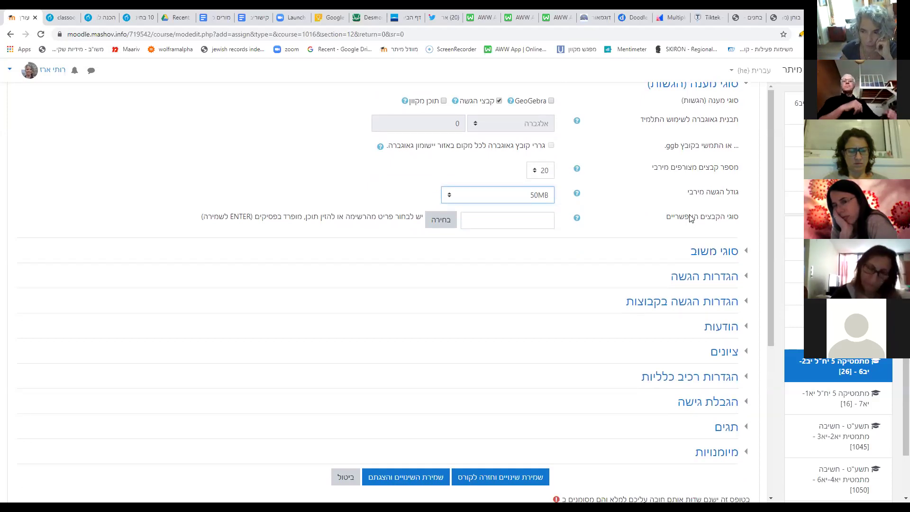
left_click(531, 219)
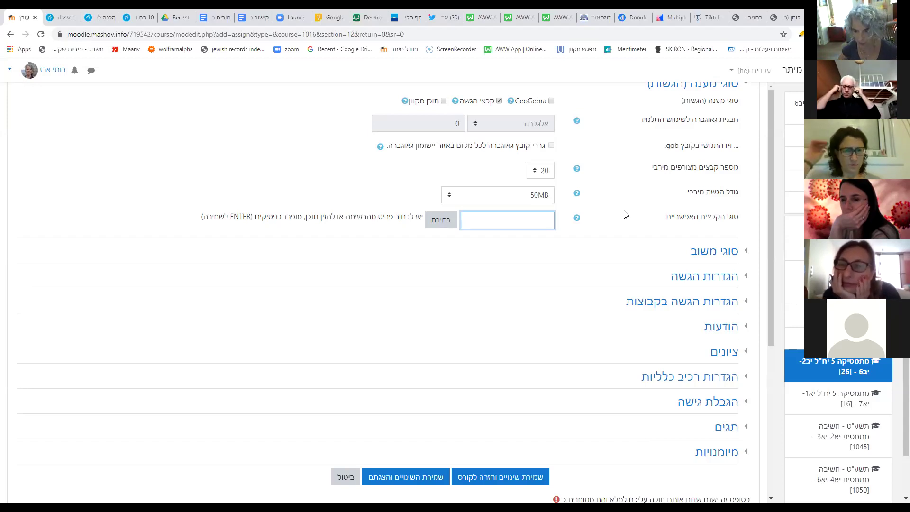
left_click(438, 221)
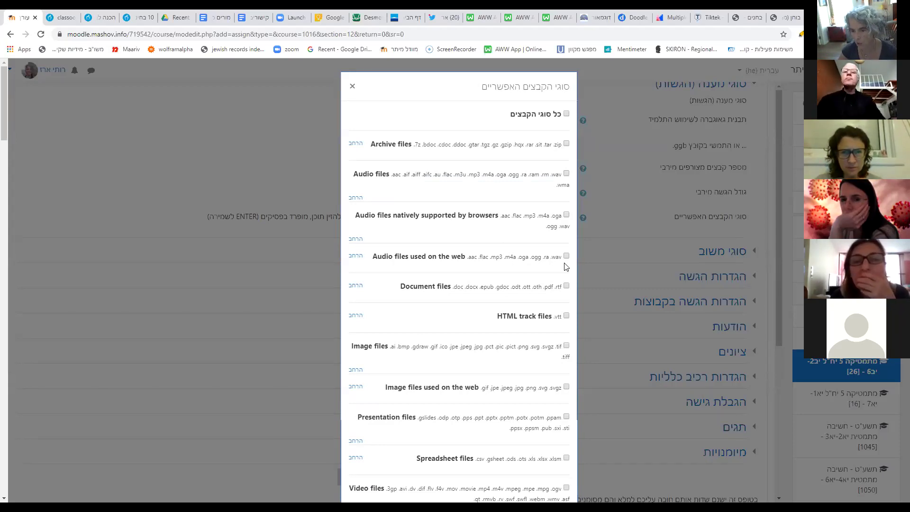
left_click(352, 86)
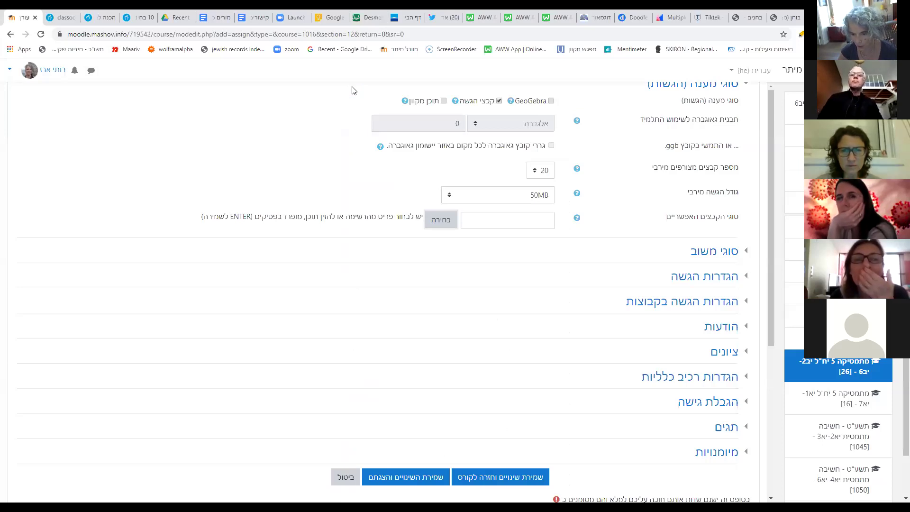
Set inline commenting (הערה בגוף ההגשה) to כן in the feedback types, and save the assignment, returning to the course.
left_click(705, 253)
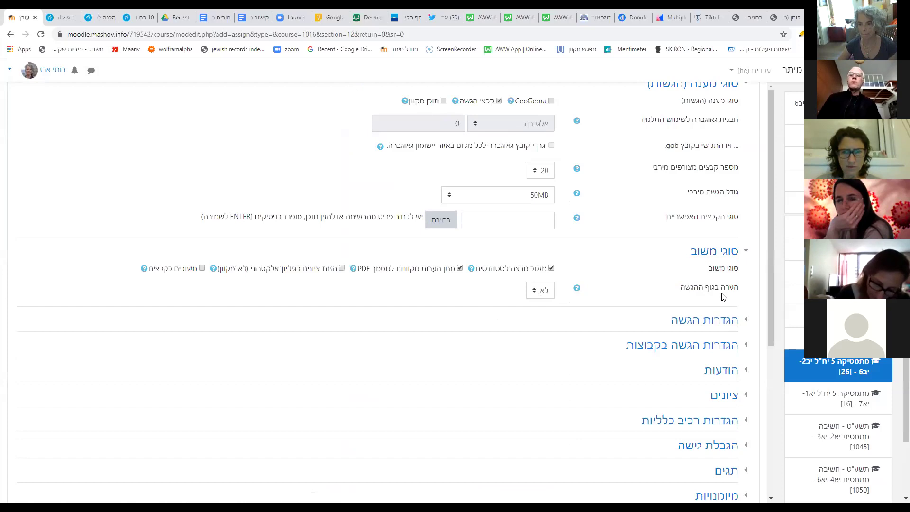
left_click(544, 290)
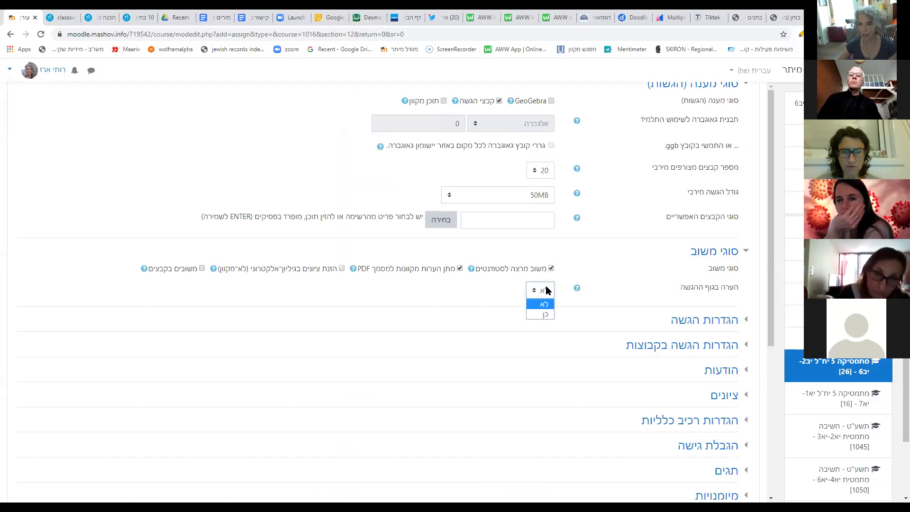
left_click(546, 315)
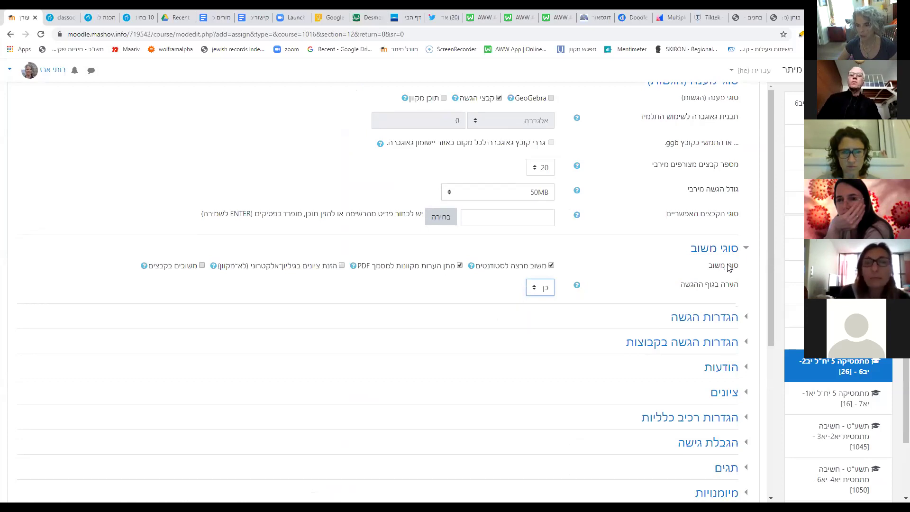
scroll(720, 227, "down", 3)
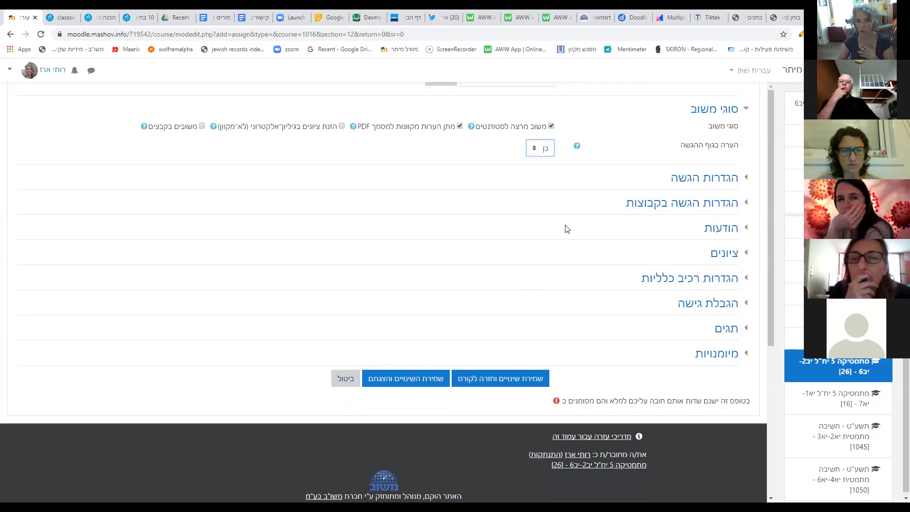
scroll(567, 229, "up", 3)
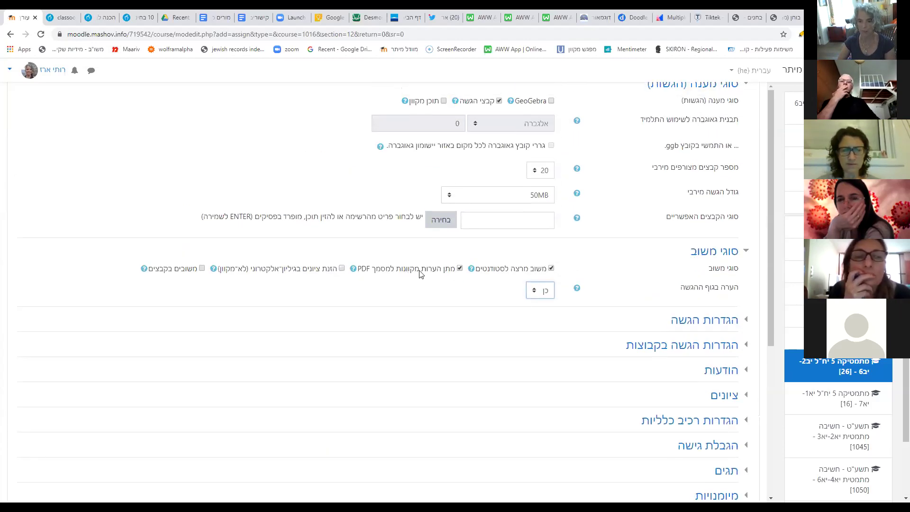
scroll(421, 274, "down", 3)
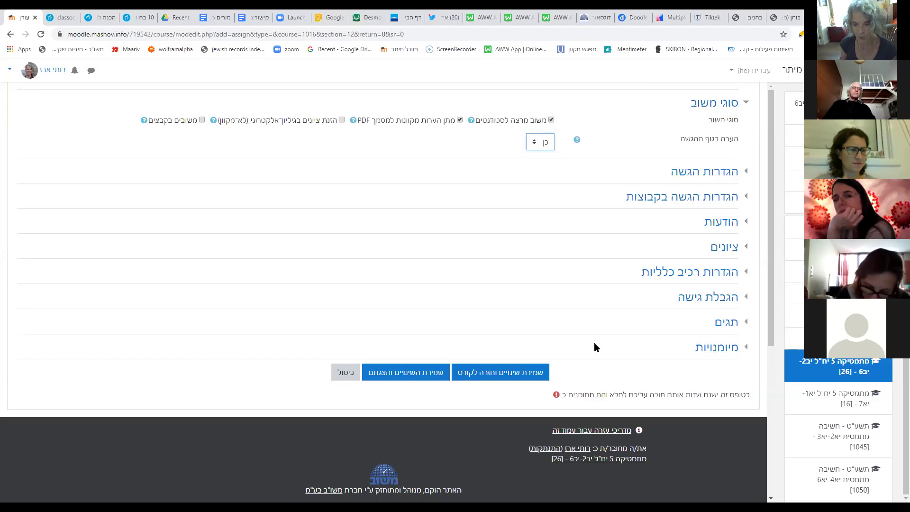
left_click(529, 376)
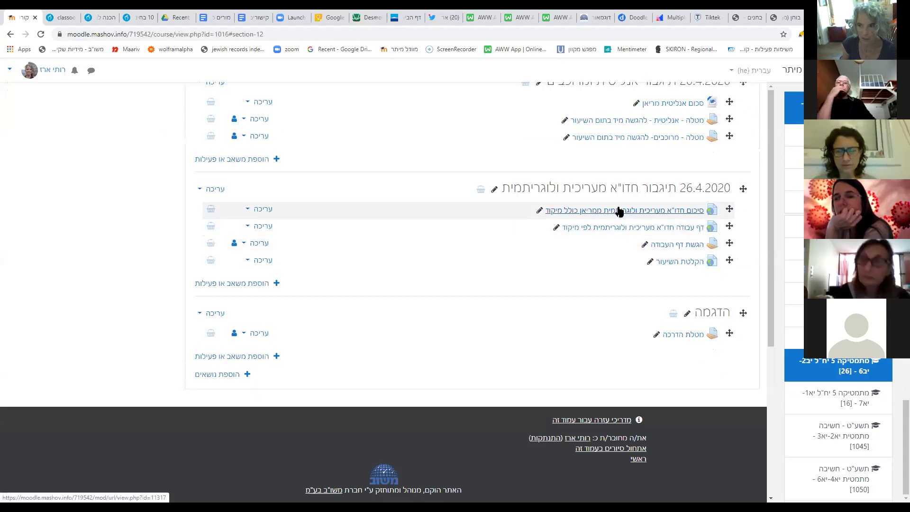
Open the submissions table of the existing assignment תרגיל וקטורים מעד ב 2019 - חובת הגשה in the 29.3.2020 topic.
scroll(618, 211, "up", 2)
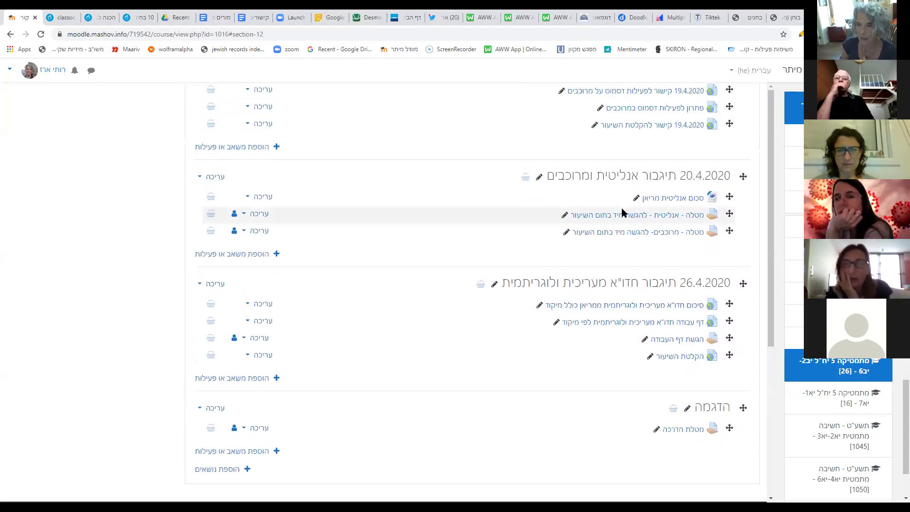
scroll(631, 239, "up", 3)
scroll(634, 242, "up", 5)
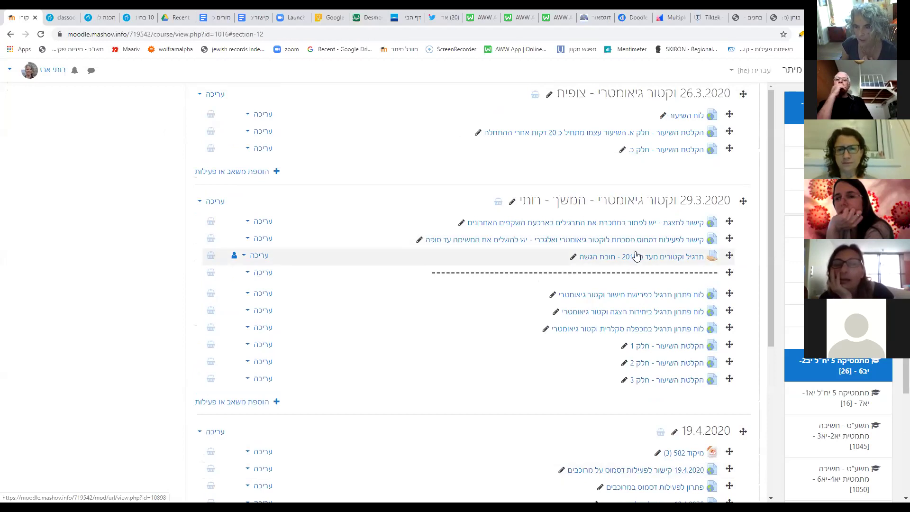
left_click(645, 256)
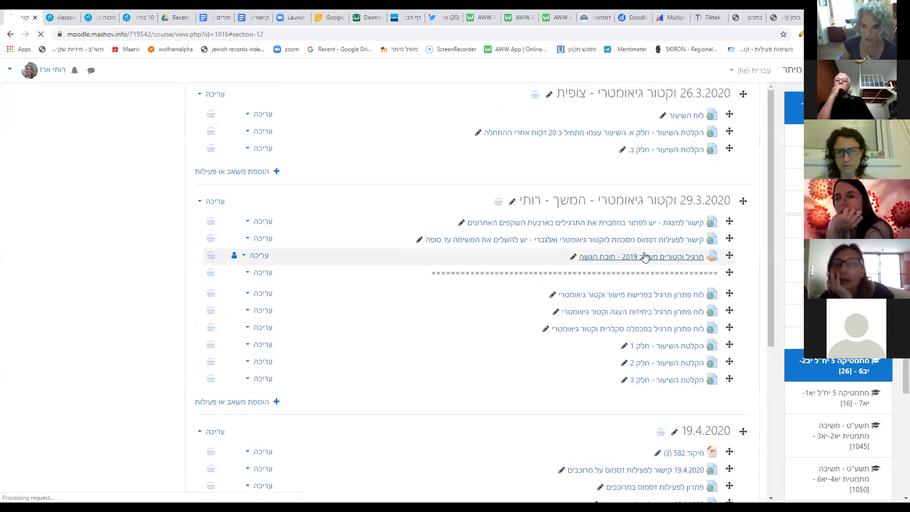
scroll(644, 256, "down", 1)
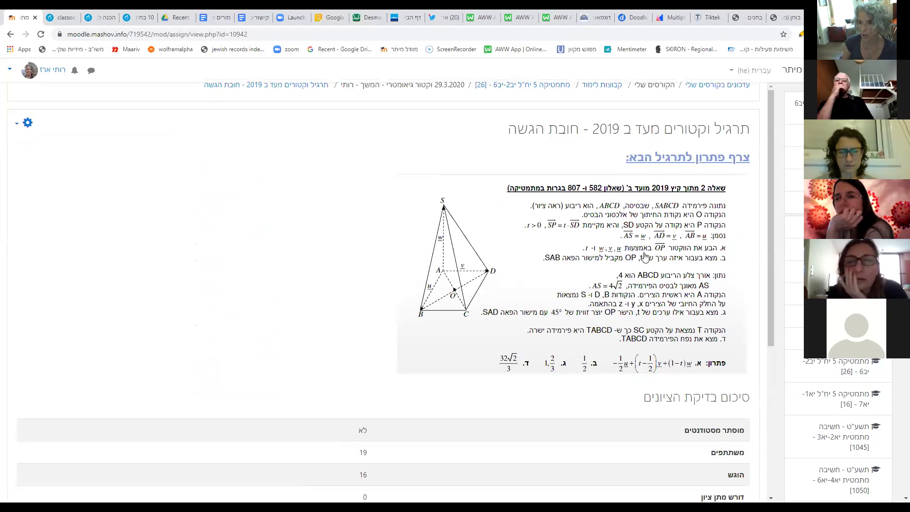
scroll(645, 256, "down", 5)
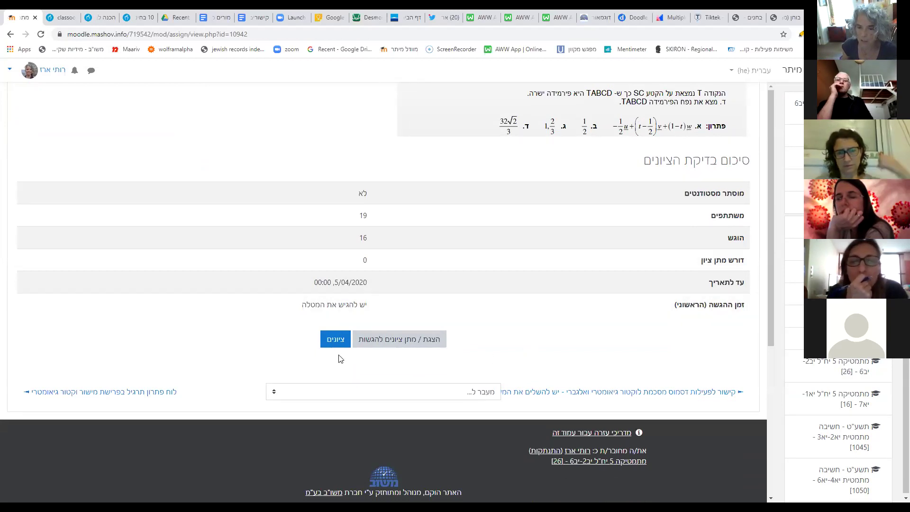
left_click(414, 343)
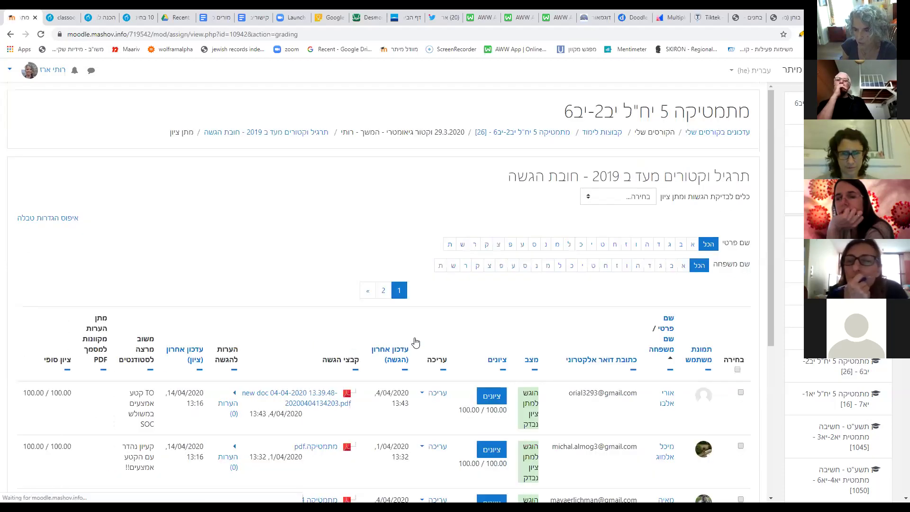
Look through the students' submissions table and examine the filter choices for which students are listed.
scroll(526, 332, "down", 2)
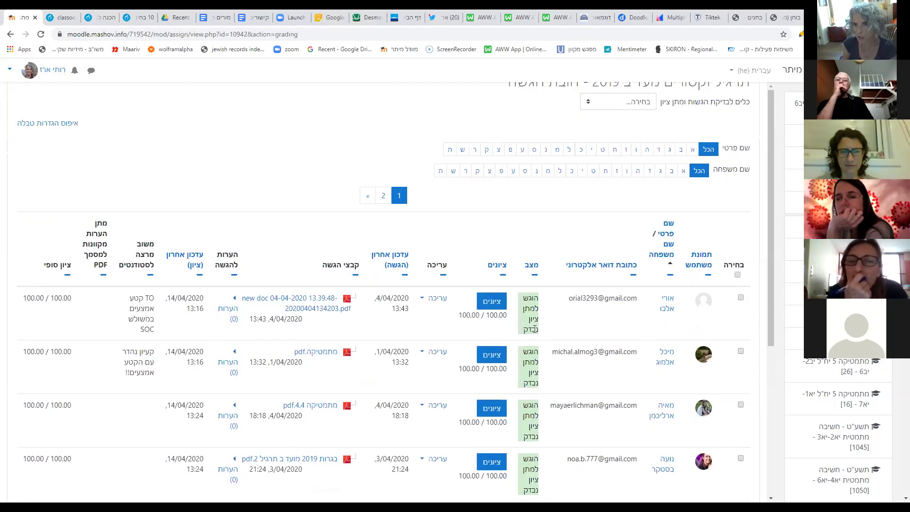
scroll(534, 329, "down", 5)
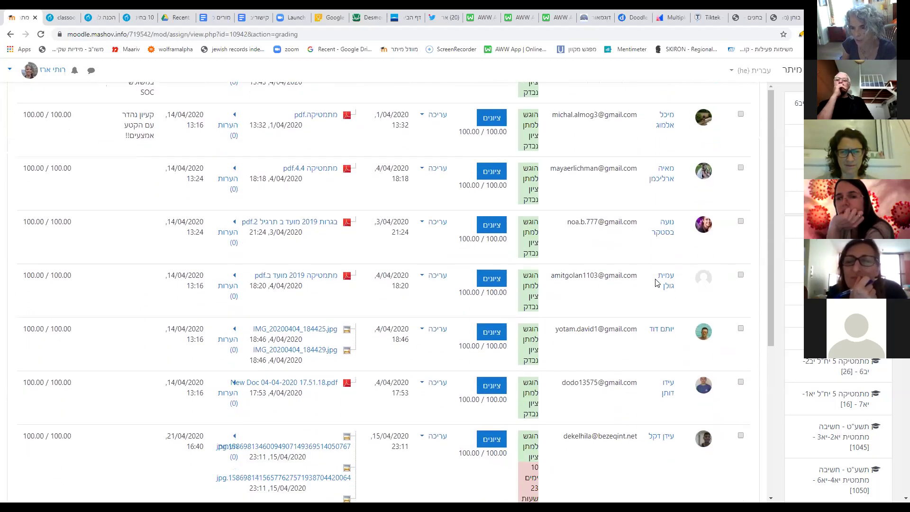
scroll(656, 283, "up", 4)
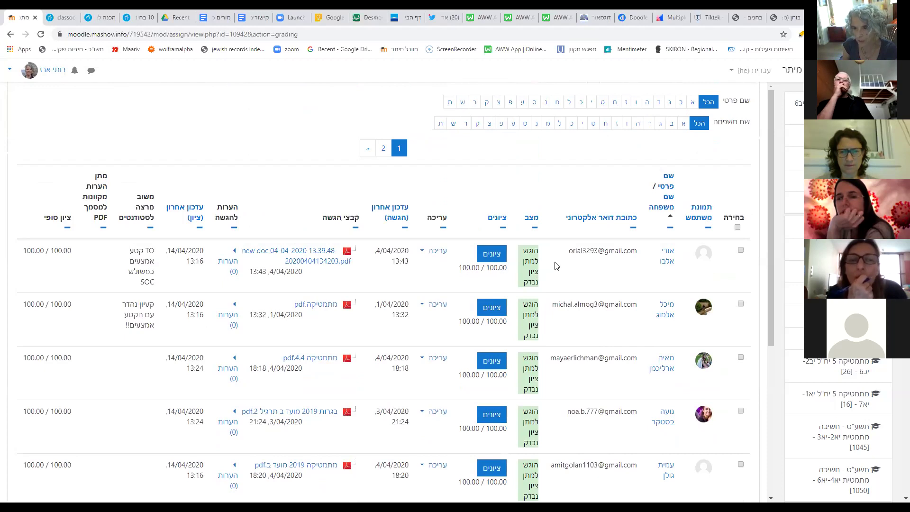
scroll(488, 265, "down", 11)
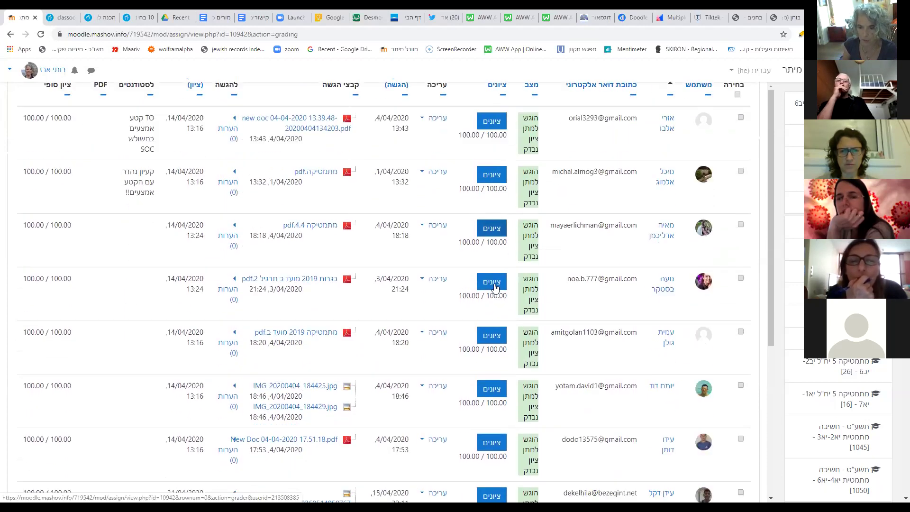
scroll(494, 287, "down", 4)
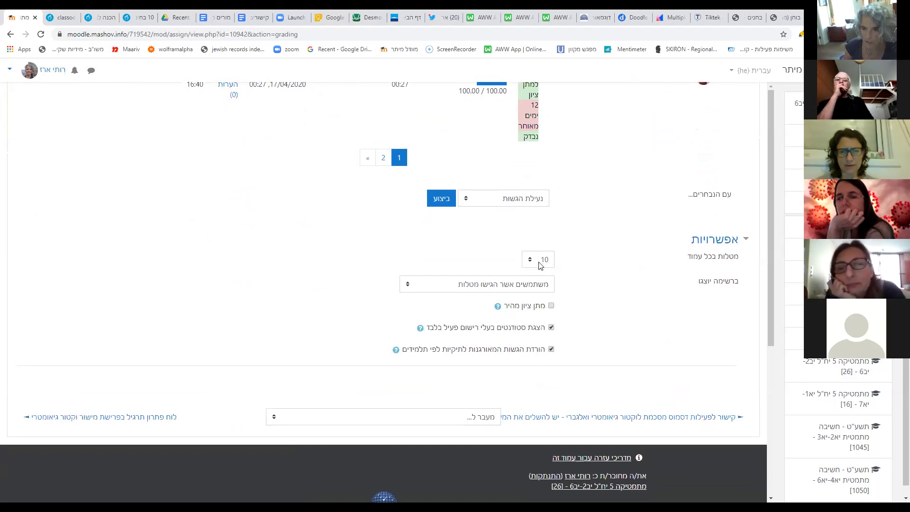
left_click(524, 288)
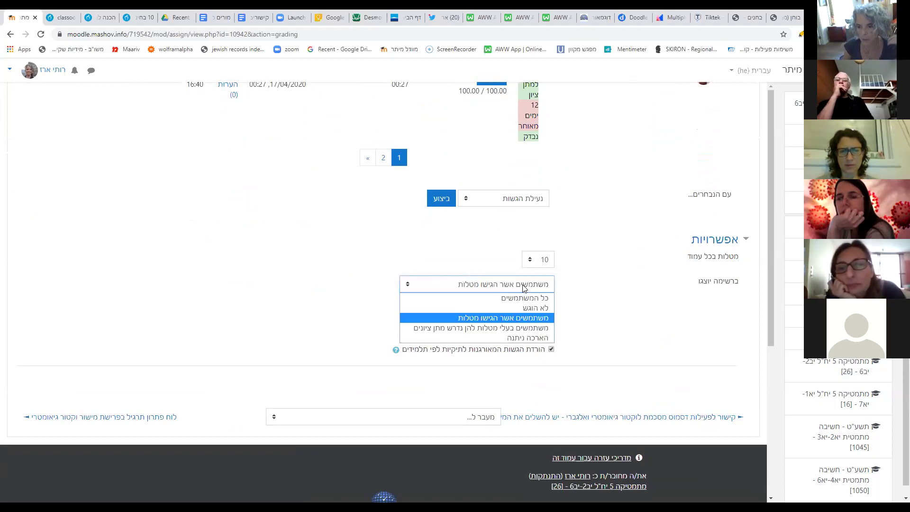
left_click(518, 321)
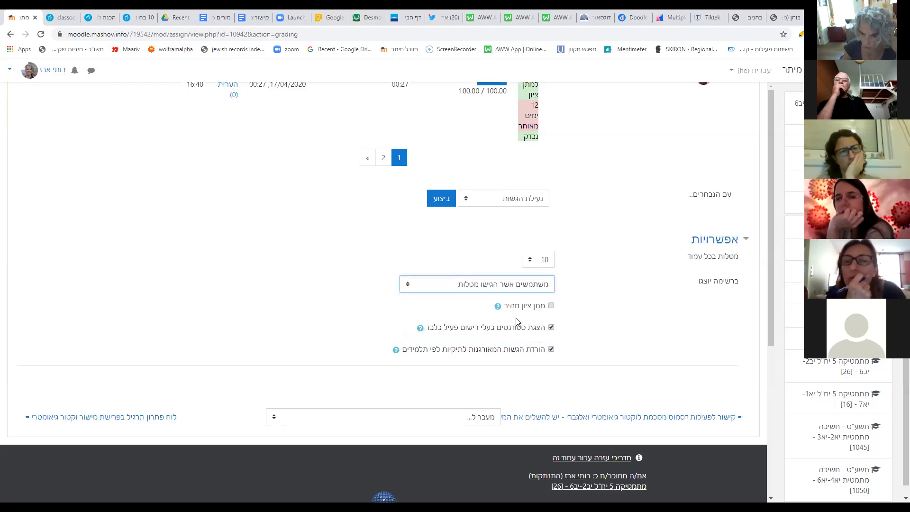
Enable quick grading (מתן ציון מהיר) for the submissions table and review its grade fields, feedback fields and saving options.
left_click(551, 306)
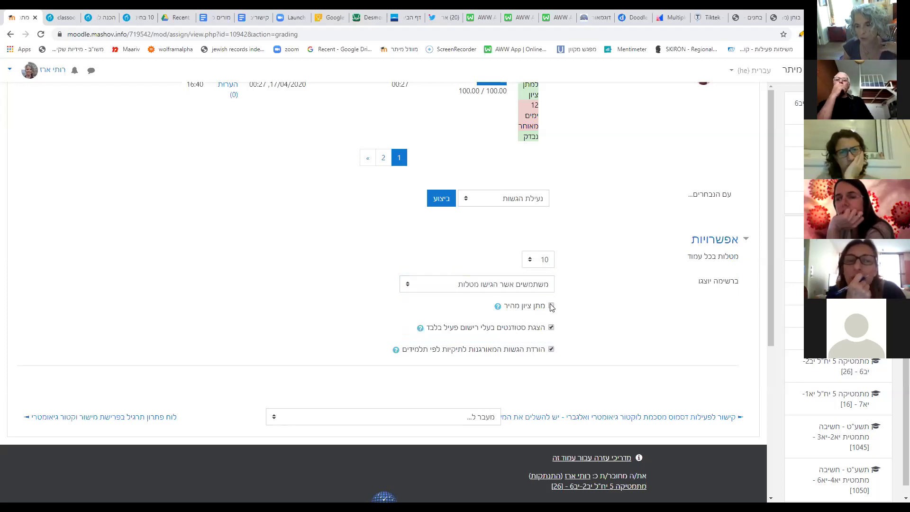
left_click(551, 305)
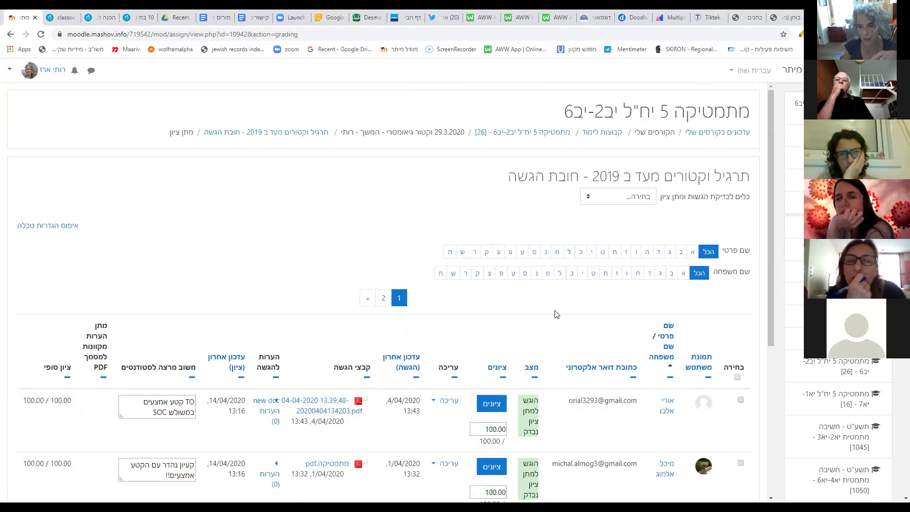
scroll(557, 313, "down", 4)
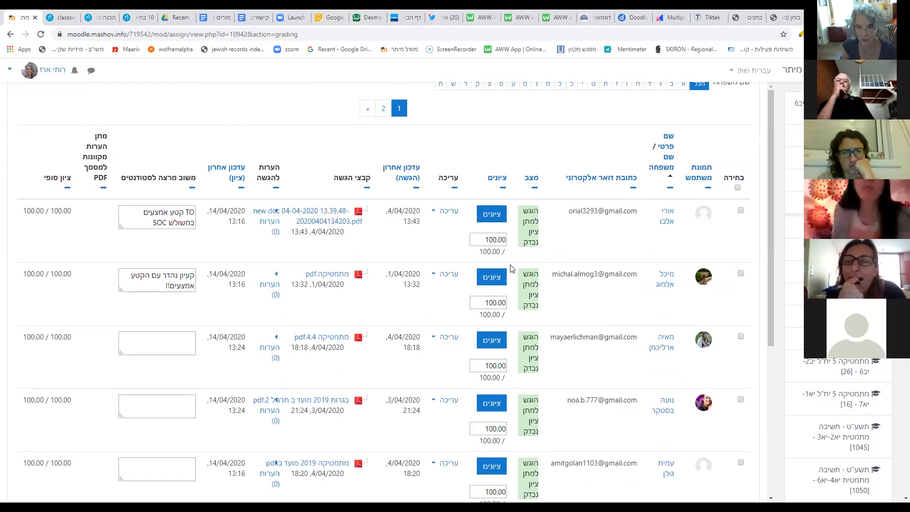
scroll(510, 269, "down", 15)
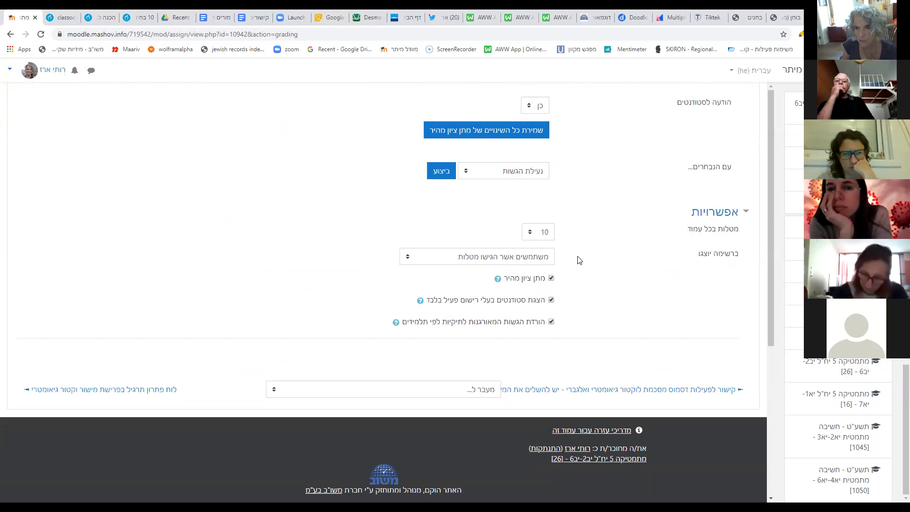
scroll(579, 259, "up", 2)
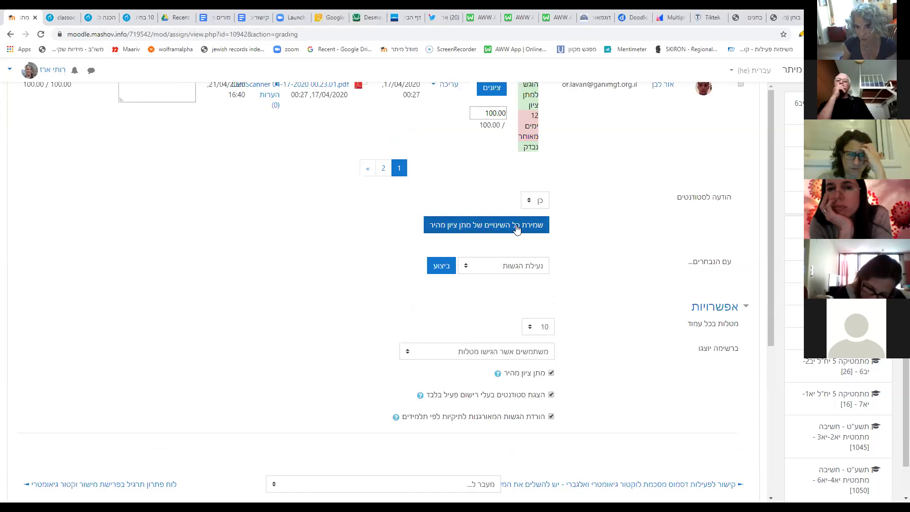
scroll(517, 229, "up", 1)
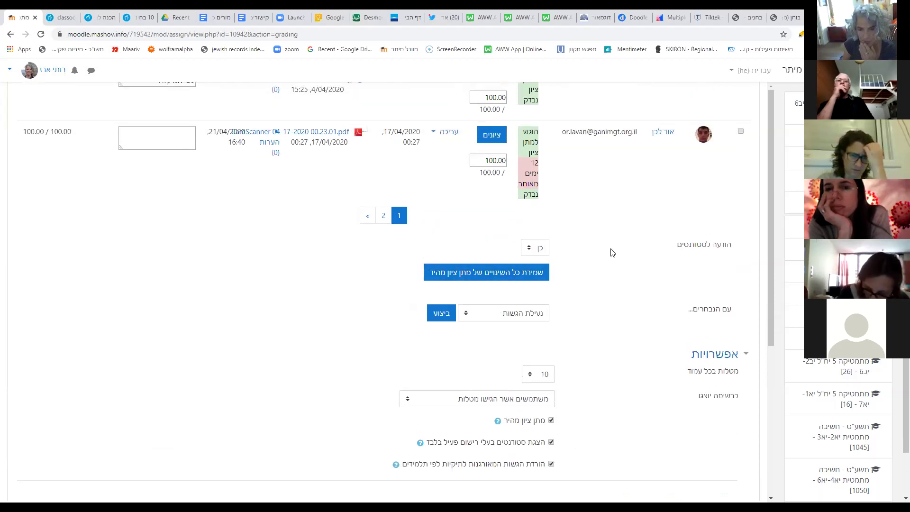
scroll(611, 253, "up", 15)
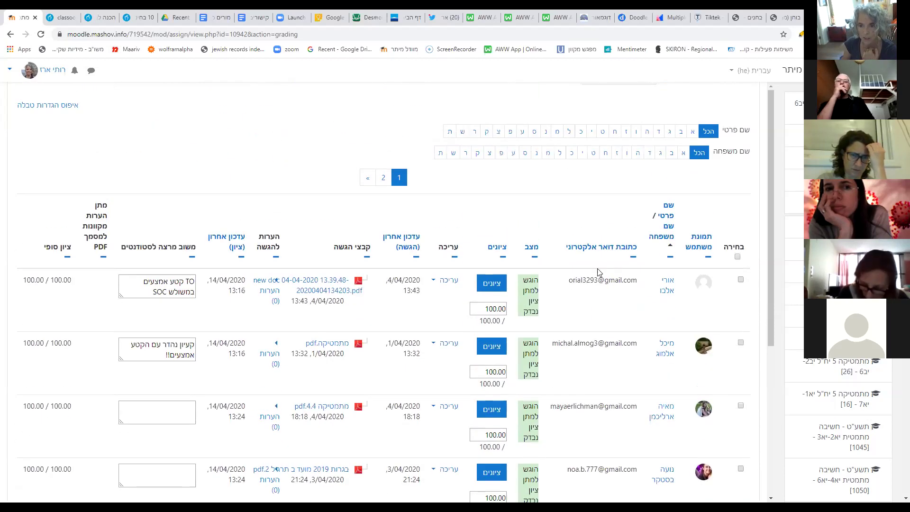
Open the first listed student's submission in the grading view and look over the annotated solution page.
left_click(497, 287)
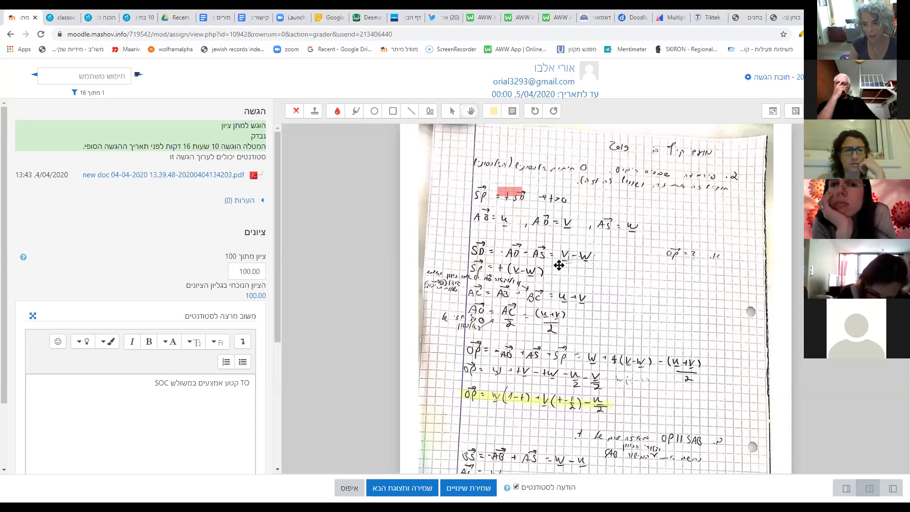
scroll(535, 232, "down", 4)
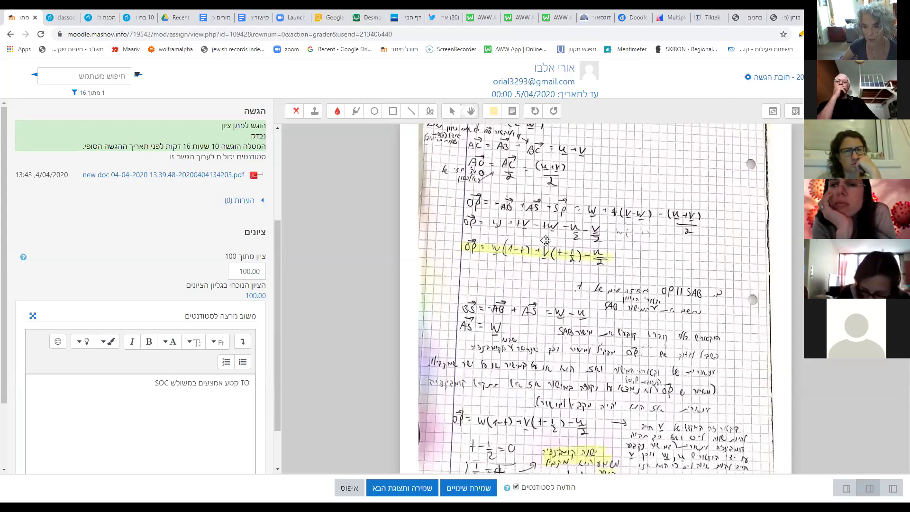
Show the feedback editor's full set of formatting tools and look over the feedback text and the grade field.
scroll(546, 240, "up", 4)
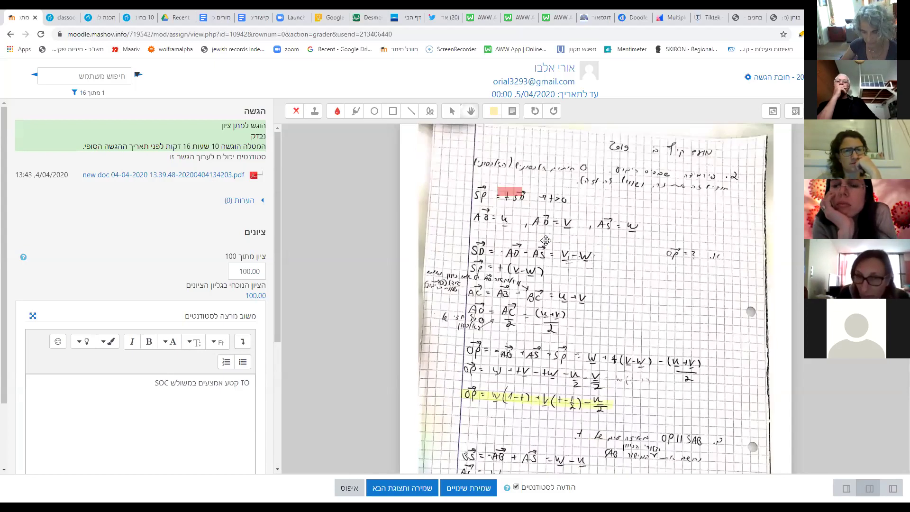
scroll(546, 241, "down", 2)
left_click(180, 384)
double_click(241, 378)
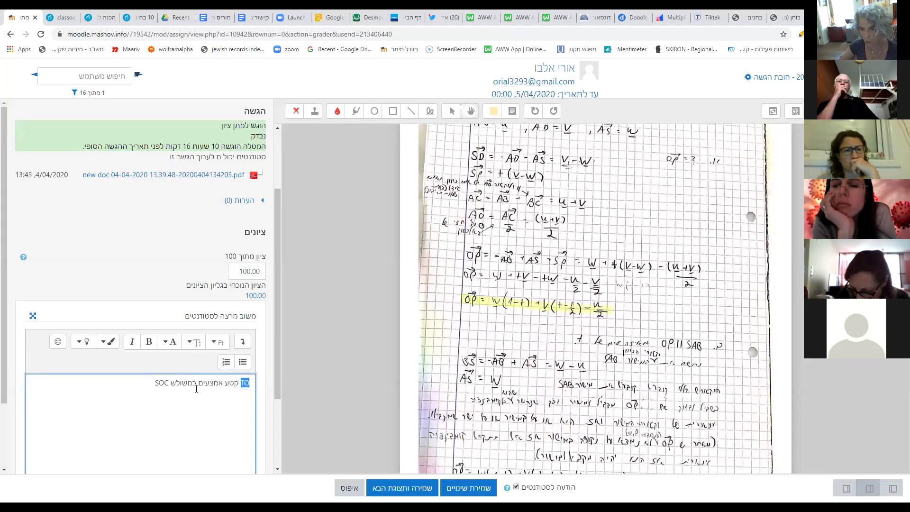
left_click(243, 341)
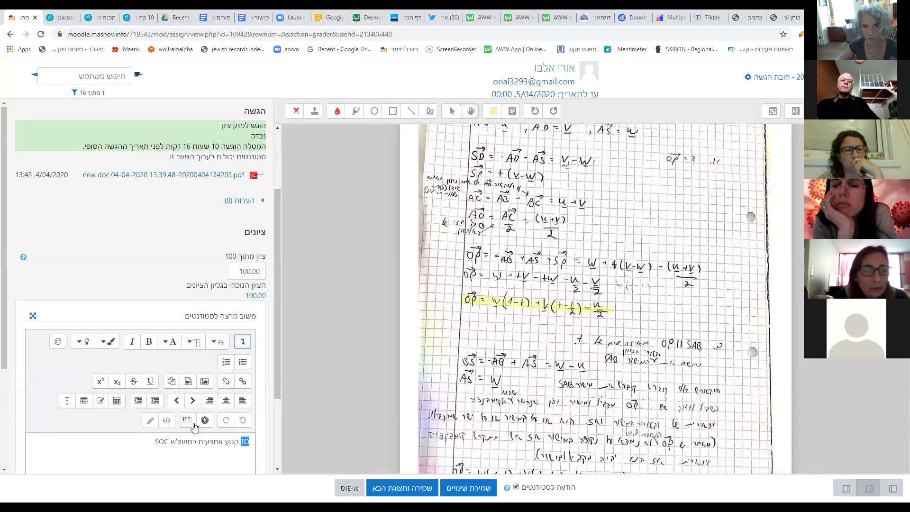
left_click(242, 271)
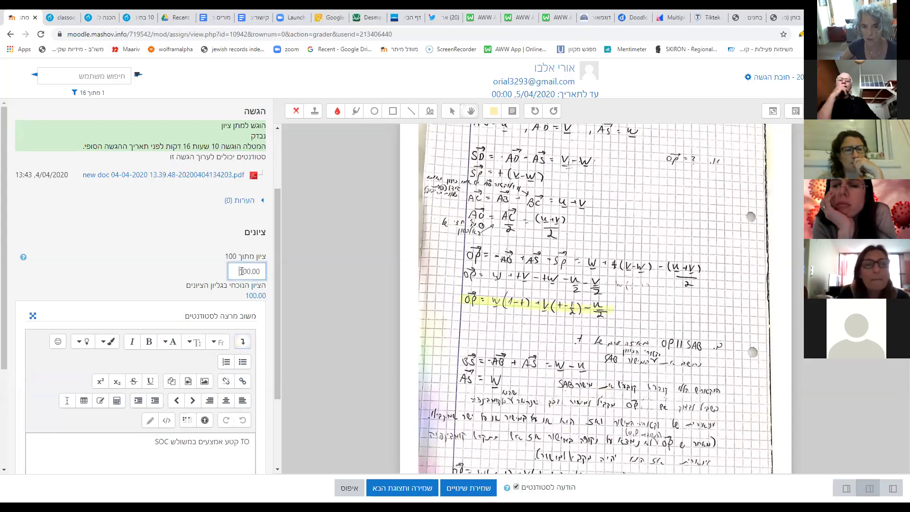
Highlight three spots on the solution page in red: between AB and BC, below the yellow-marked OP line, and on the (u+v)/2 fraction.
left_click(356, 112)
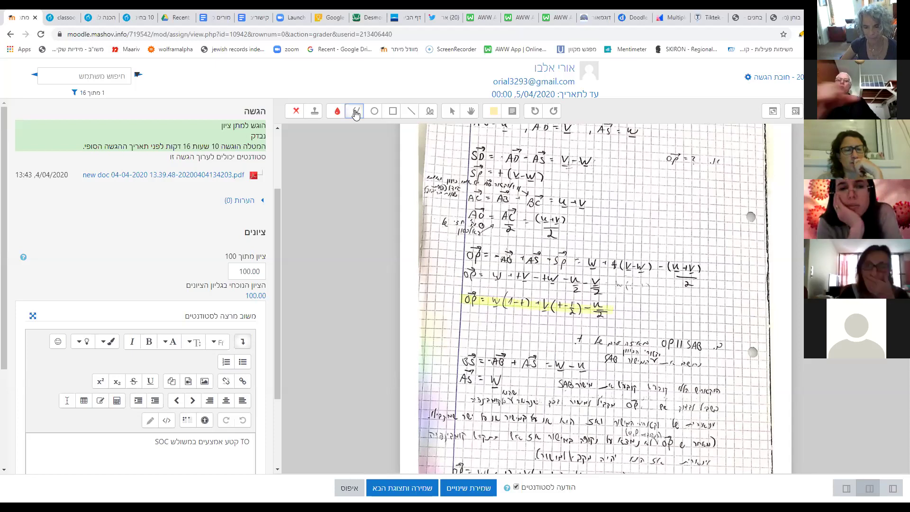
left_click(180, 438)
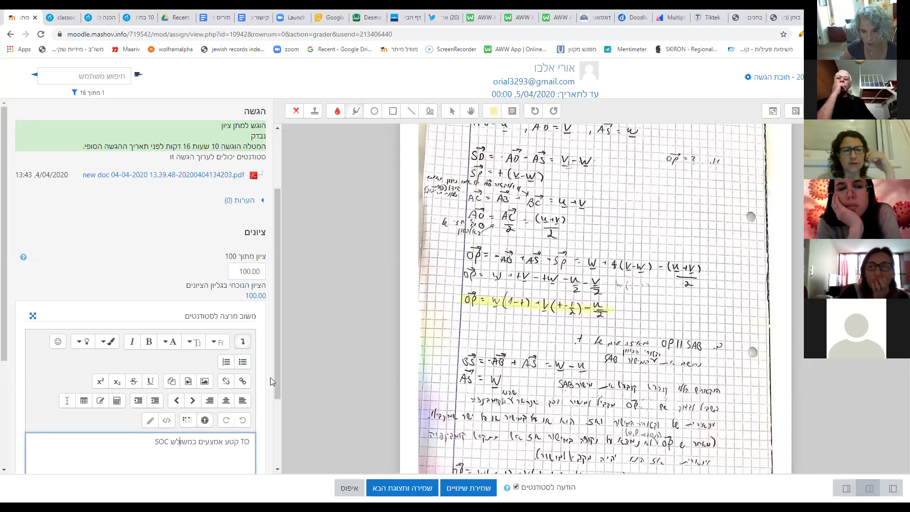
left_click(355, 110)
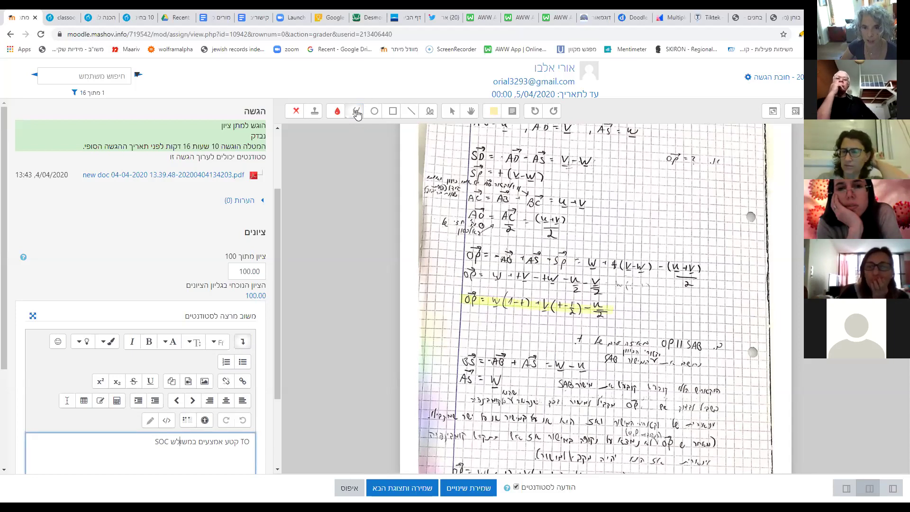
left_click_drag(506, 194, 546, 194)
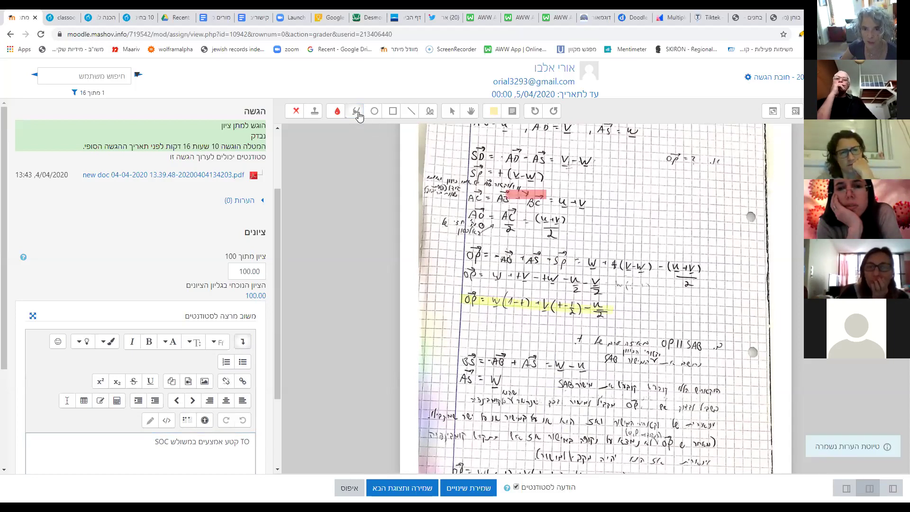
left_click(433, 114)
left_click_drag(528, 315, 549, 315)
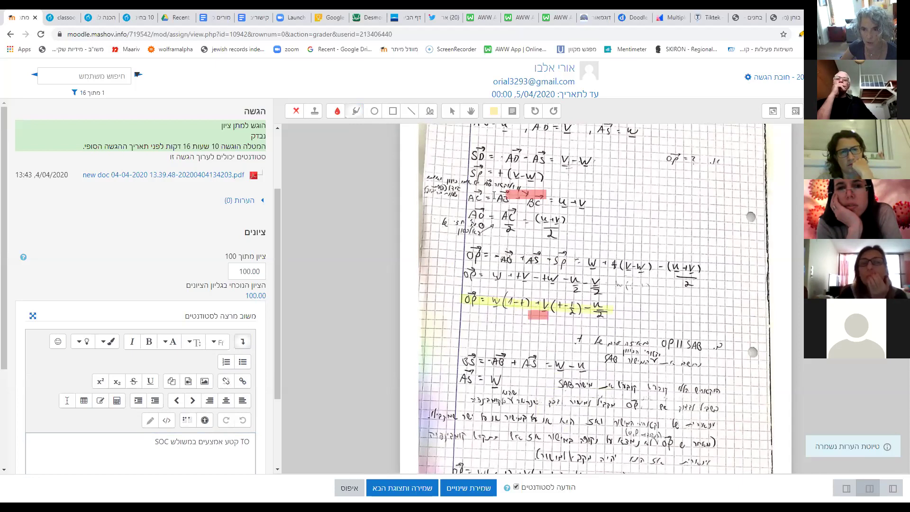
left_click(356, 112)
mouse_move(543, 223)
left_mouse_down()
mouse_move(613, 224)
mouse_move(550, 223)
left_mouse_up()
Draw a freehand red circle around the v-w and u+v results, with an arrow pointing to it from the OP=? note.
left_click(429, 112)
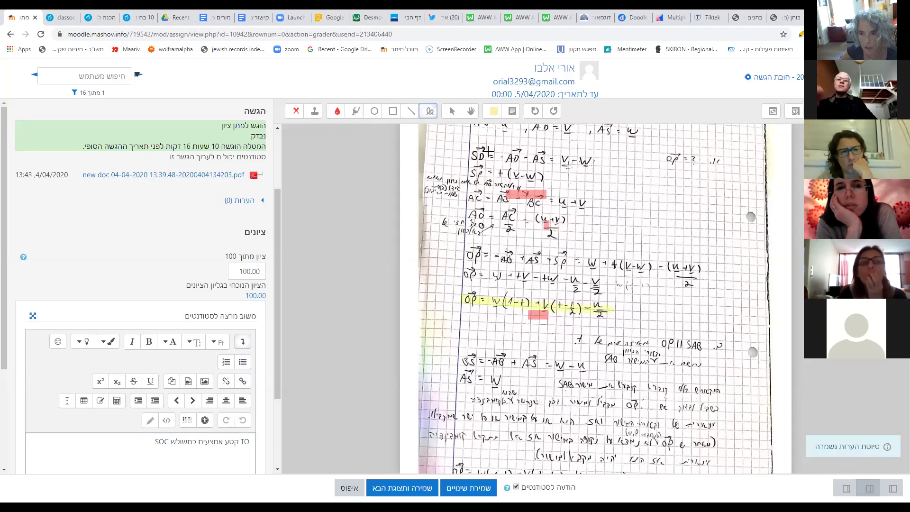
mouse_move(550, 160)
left_mouse_down()
mouse_move(589, 157)
mouse_move(576, 149)
left_mouse_up()
left_click_drag(609, 176, 730, 156)
left_click_drag(642, 165, 658, 200)
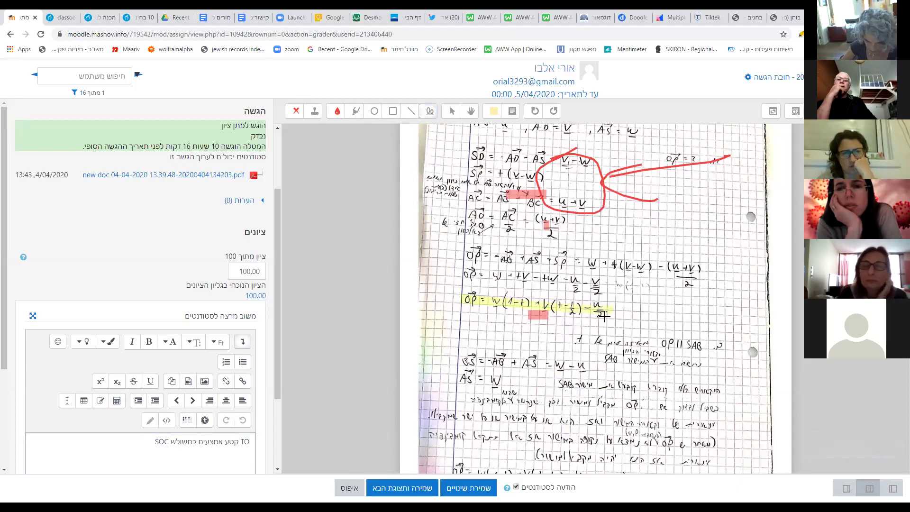
scroll(640, 302, "up", 1)
scroll(602, 316, "up", 1)
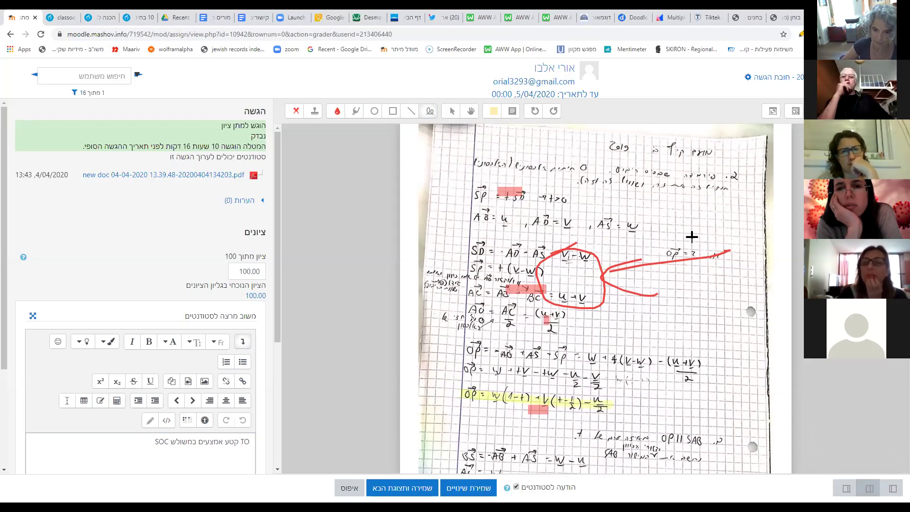
Save this student's grading, continue to the next student's submission, and acknowledge the saved changes.
scroll(573, 220, "down", 1)
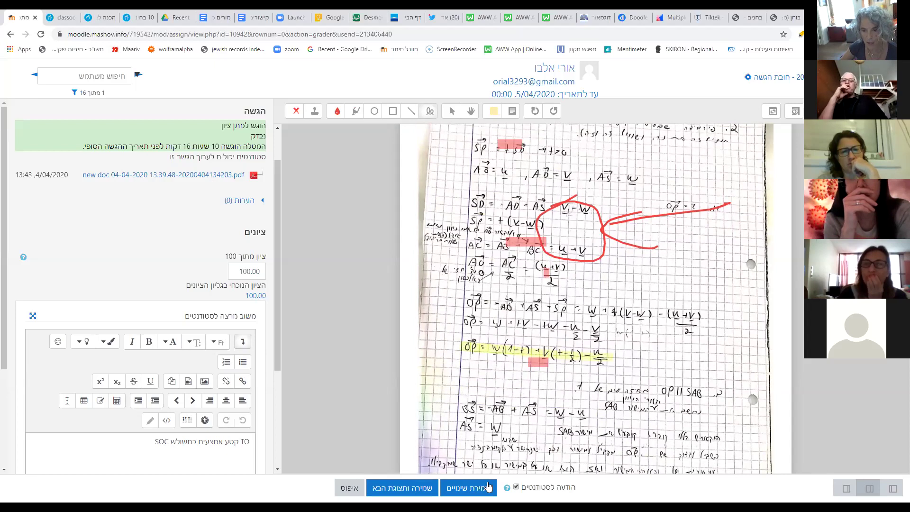
scroll(602, 450, "down", 1)
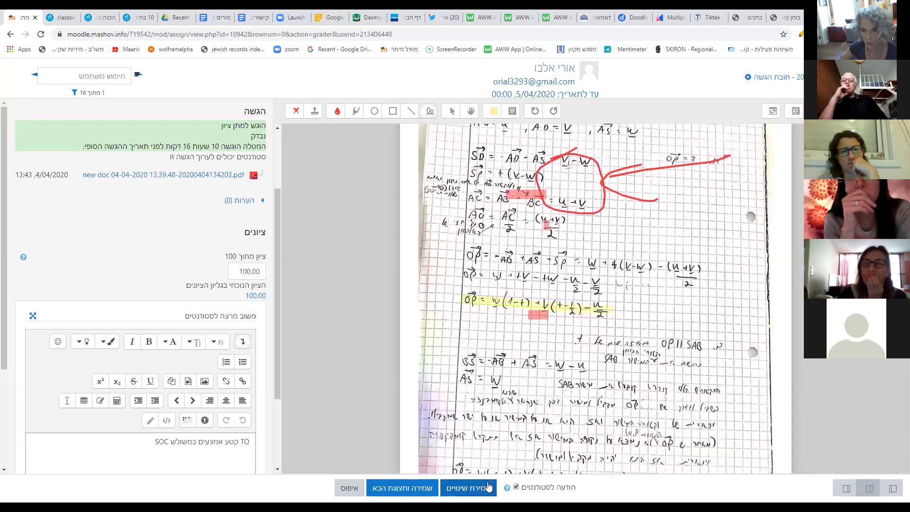
left_click(415, 493)
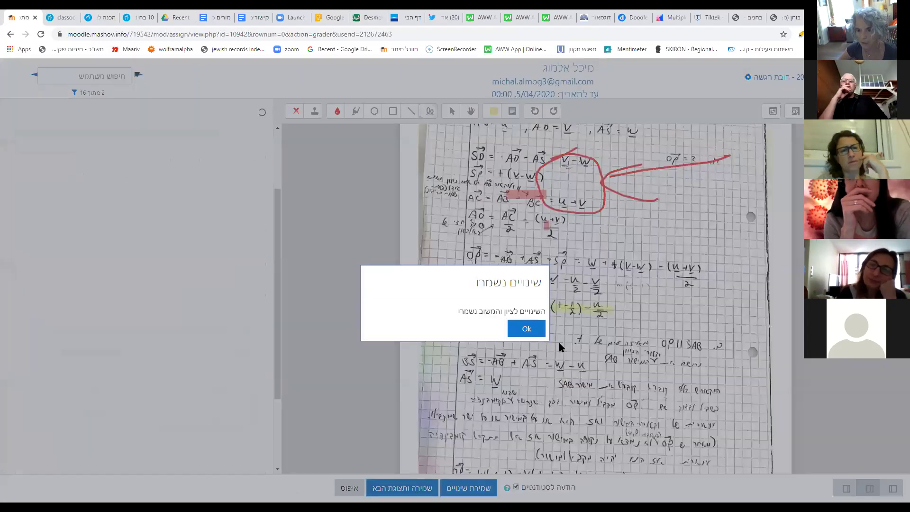
left_click(536, 328)
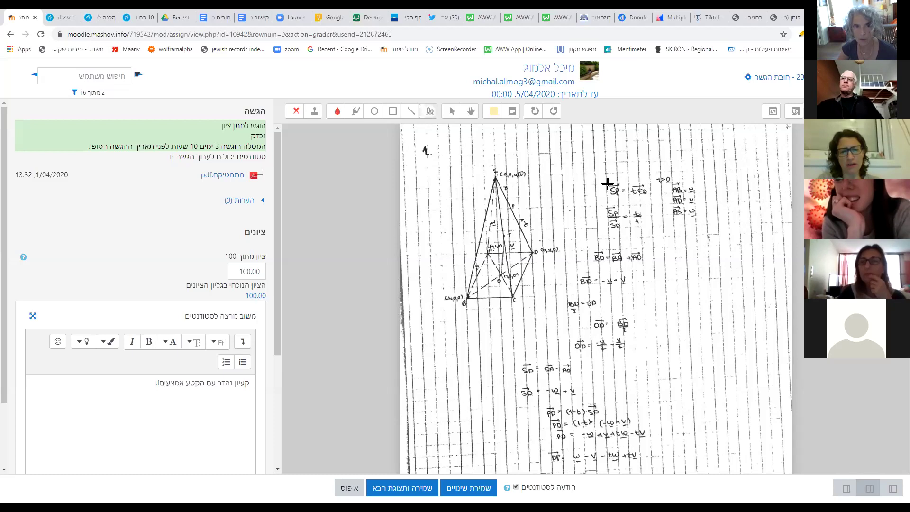
Try to leave the grading view, stay on the page instead, and show the third student's submission.
left_click(10, 35)
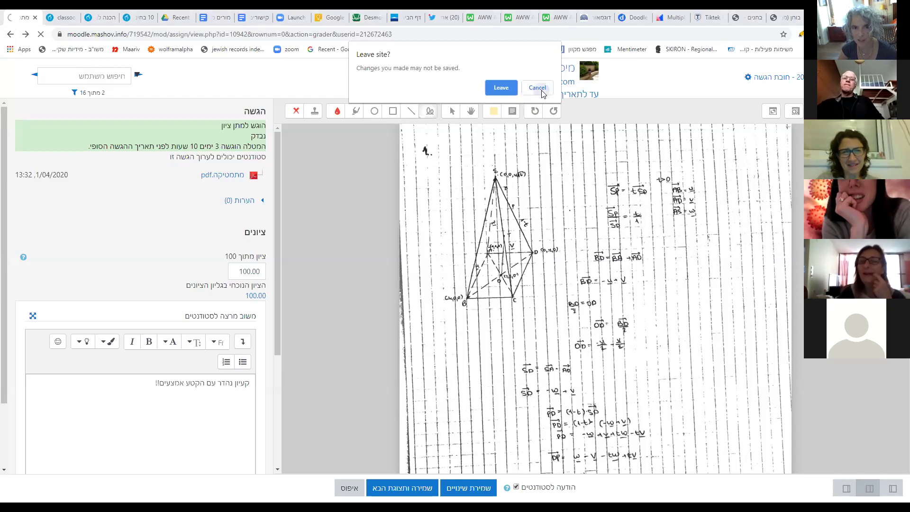
left_click(537, 89)
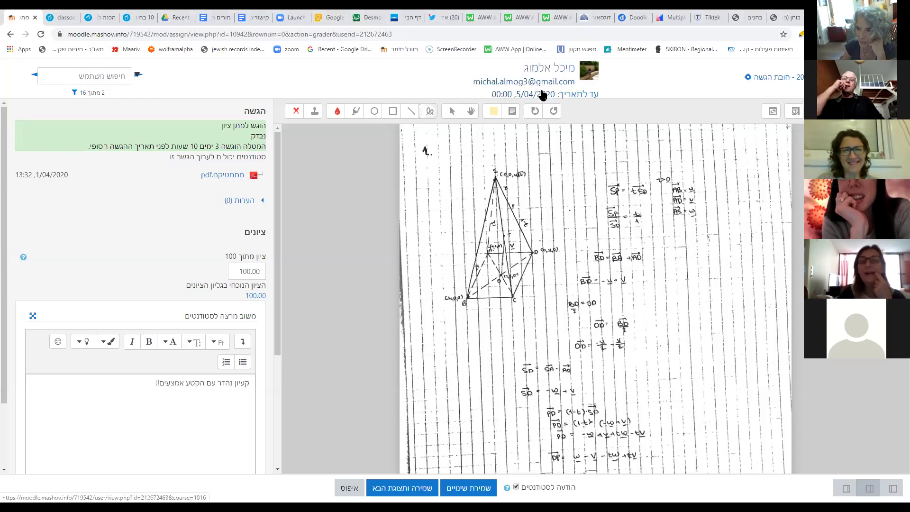
left_click(35, 75)
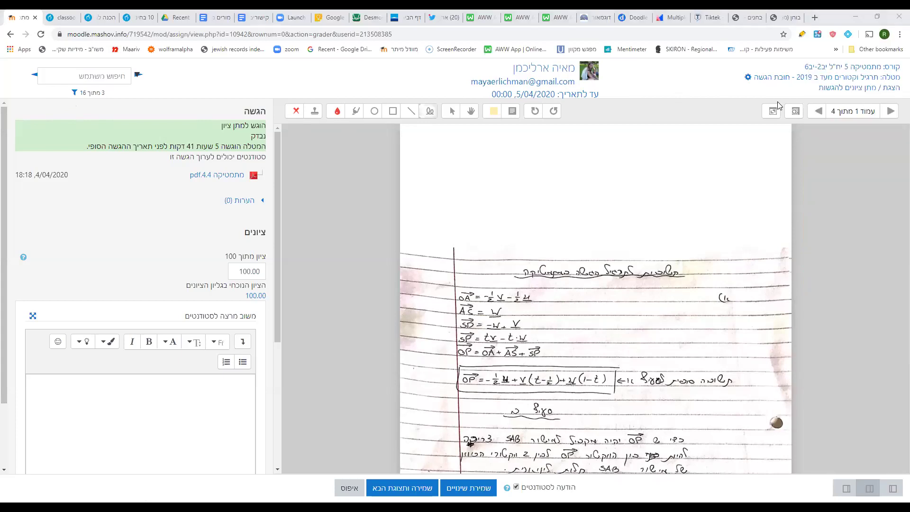
scroll(788, 430, "down", 1)
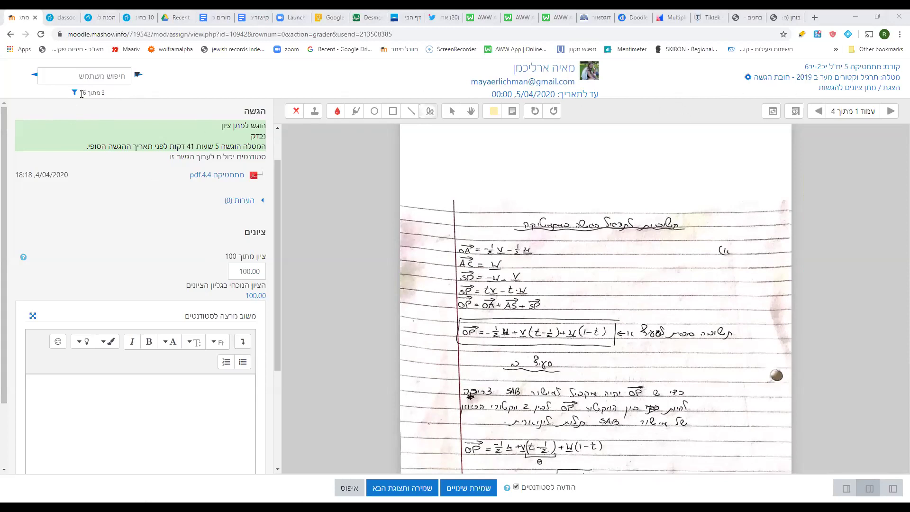
Save the changes for the third student's submission and leave the grading view for the submissions table.
left_click(8, 34)
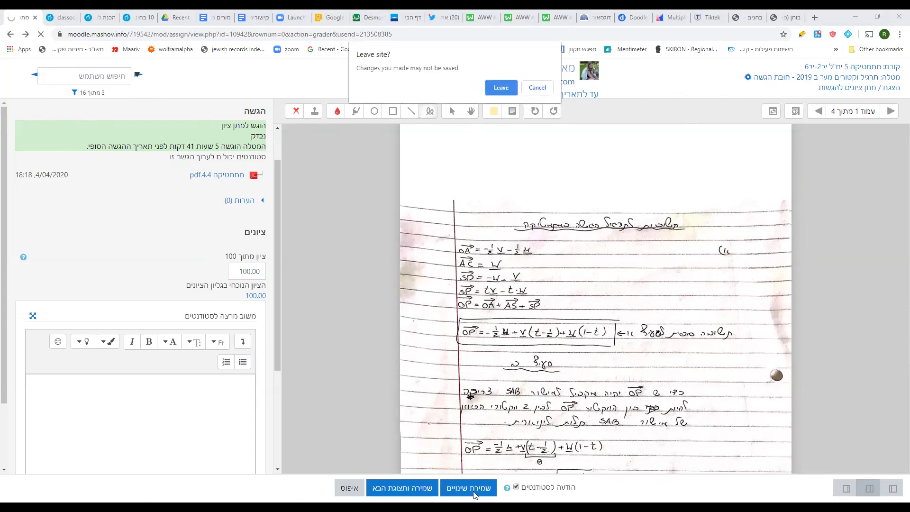
left_click(542, 90)
left_click(464, 488)
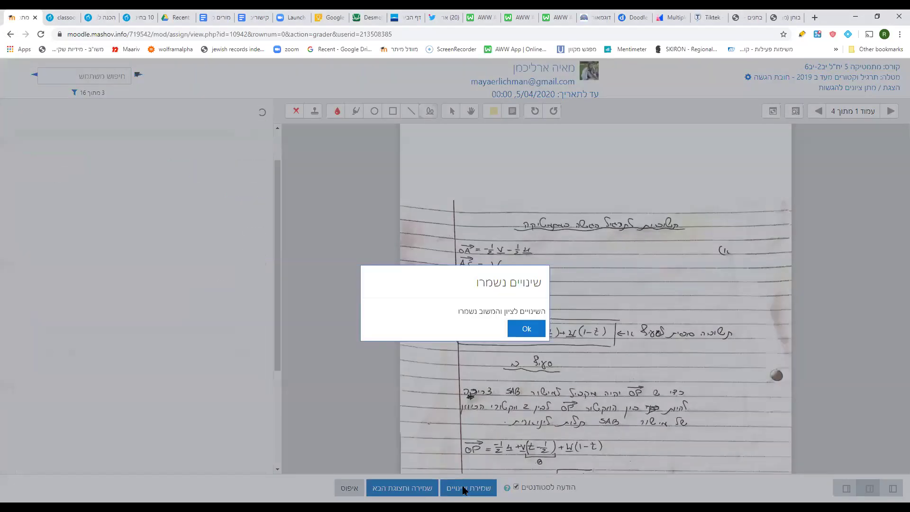
left_click(534, 331)
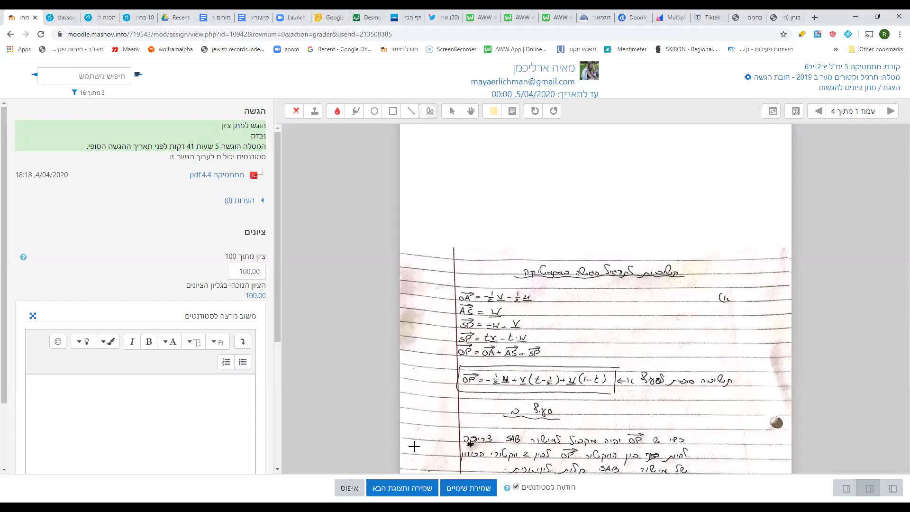
left_click(10, 37)
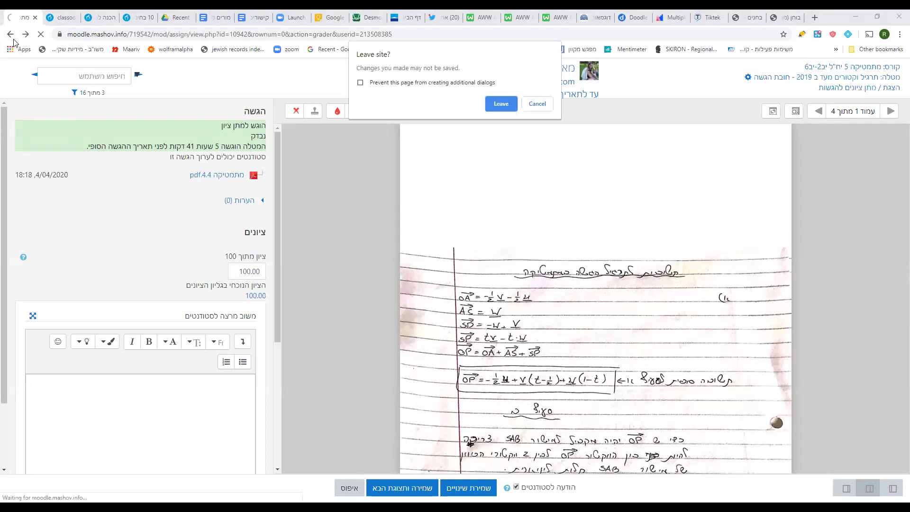
left_click(497, 104)
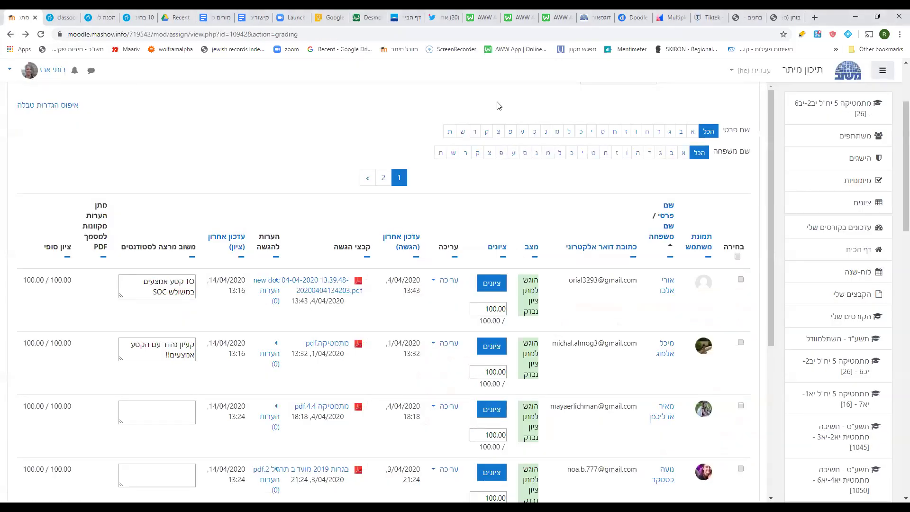
Review the grades, feedback comments and submitted files in the students' submissions table of the vectors assignment.
scroll(586, 224, "down", 2)
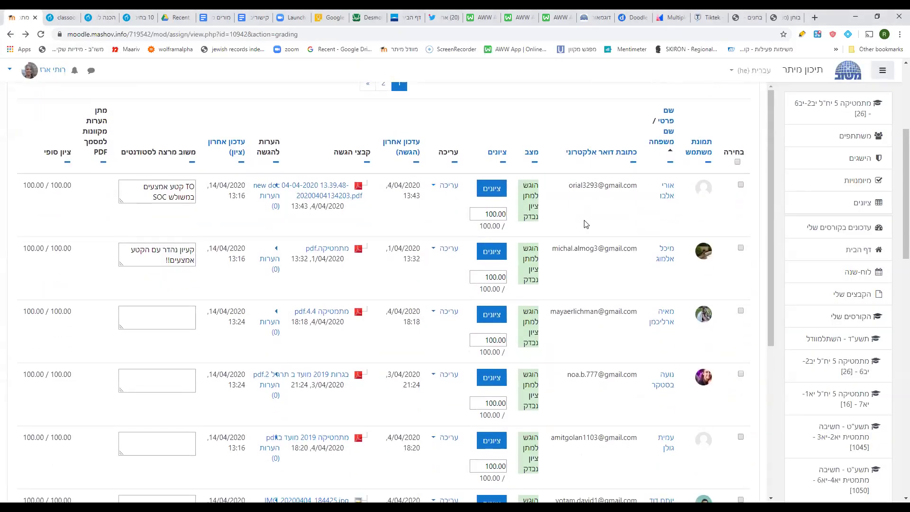
scroll(586, 224, "up", 1)
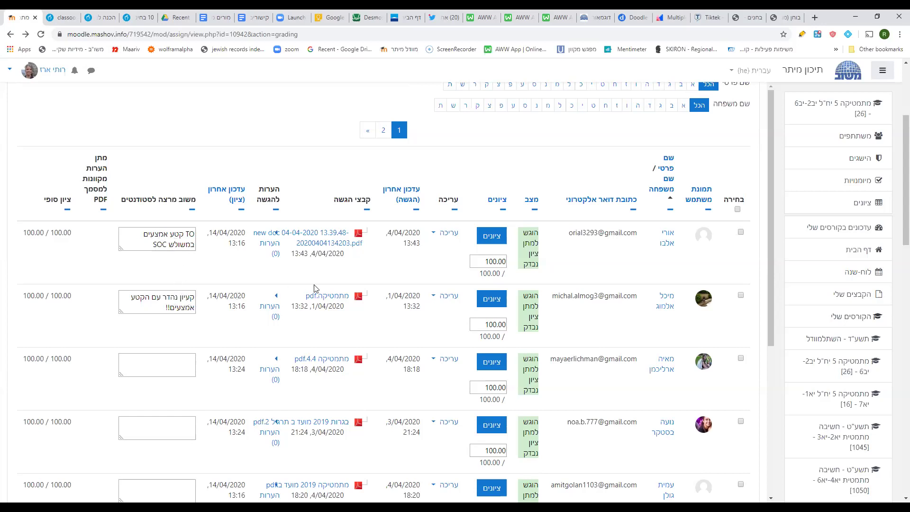
scroll(343, 290, "up", 4)
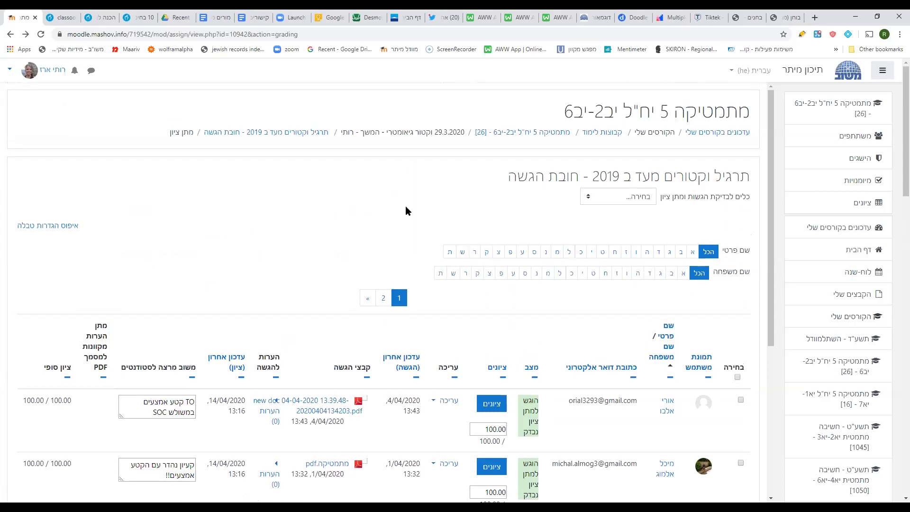
left_click(11, 35)
scroll(193, 204, "up", 5)
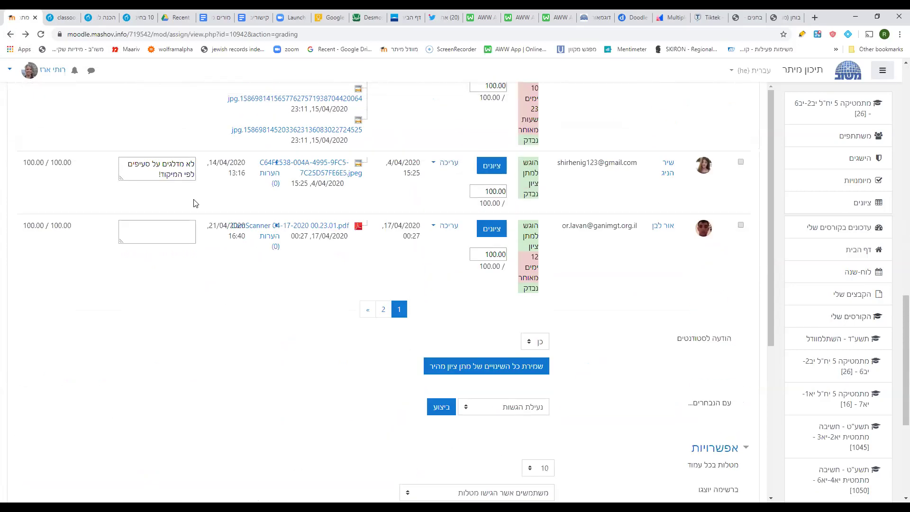
scroll(194, 203, "up", 15)
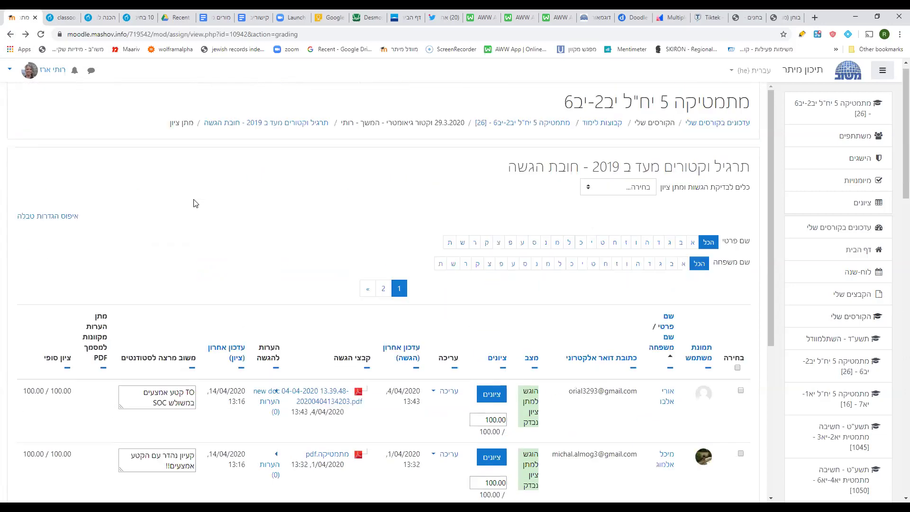
Return to the course page, look through its dated sections, and open the assignment "תרגיל וקטורים מעד ב 2019 - חובת הגשה" in the 29.3.2020 section.
left_click(483, 132)
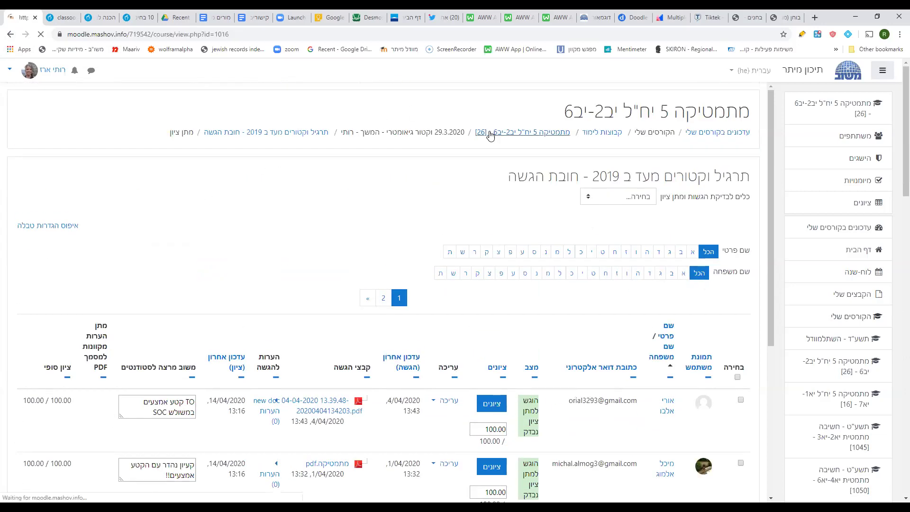
scroll(547, 270, "down", 15)
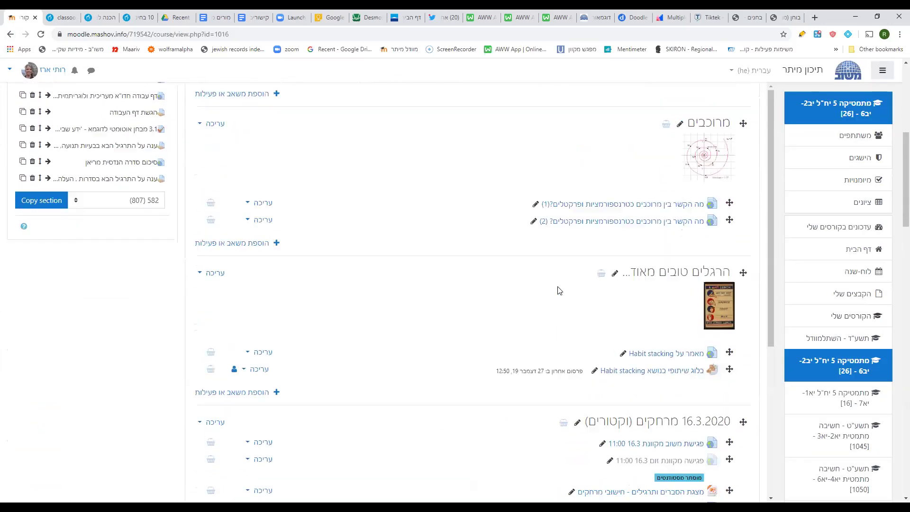
scroll(558, 290, "down", 2)
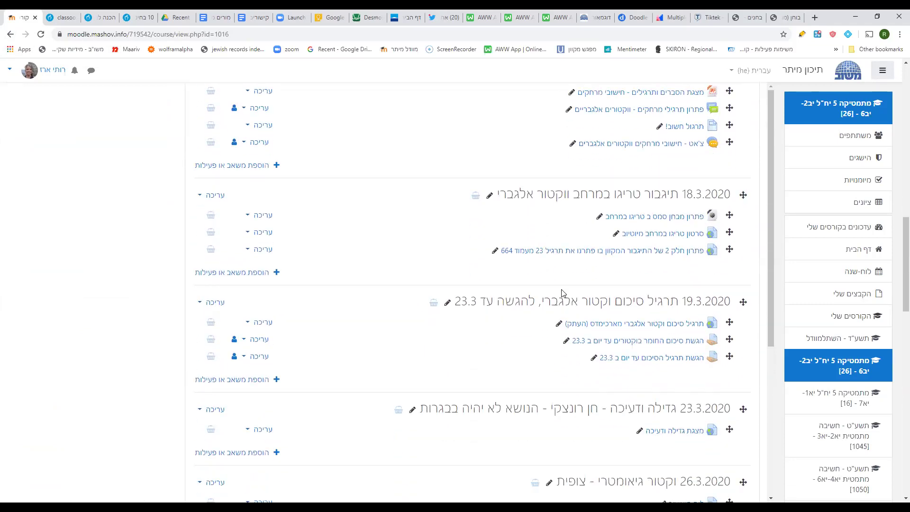
scroll(563, 296, "up", 5)
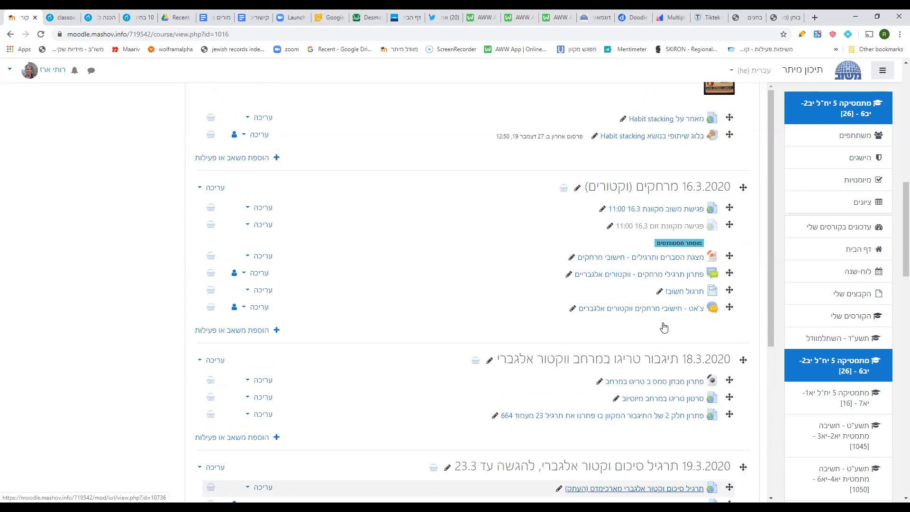
scroll(663, 326, "down", 3)
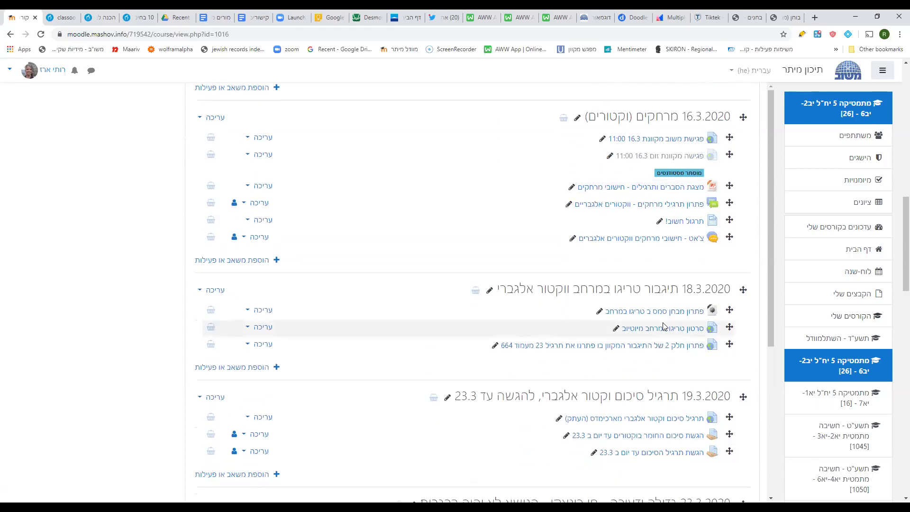
scroll(663, 326, "up", 3)
scroll(663, 326, "down", 5)
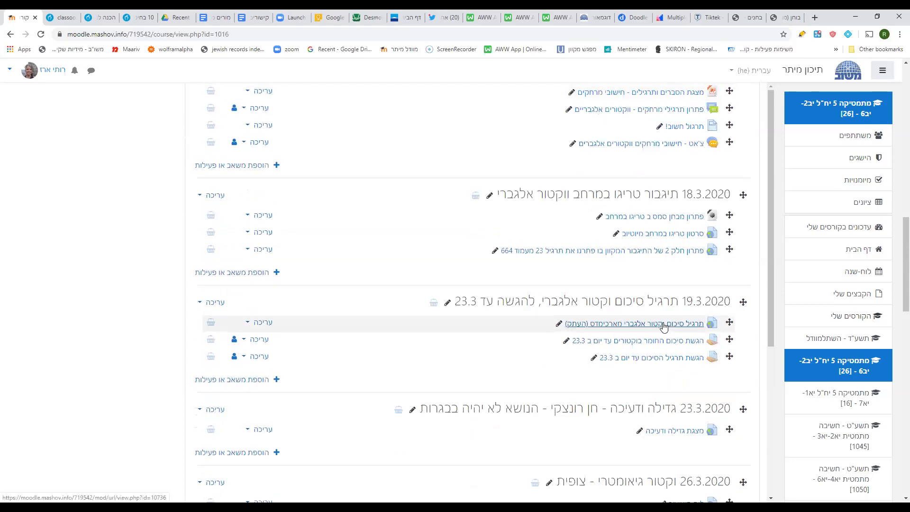
scroll(663, 326, "down", 2)
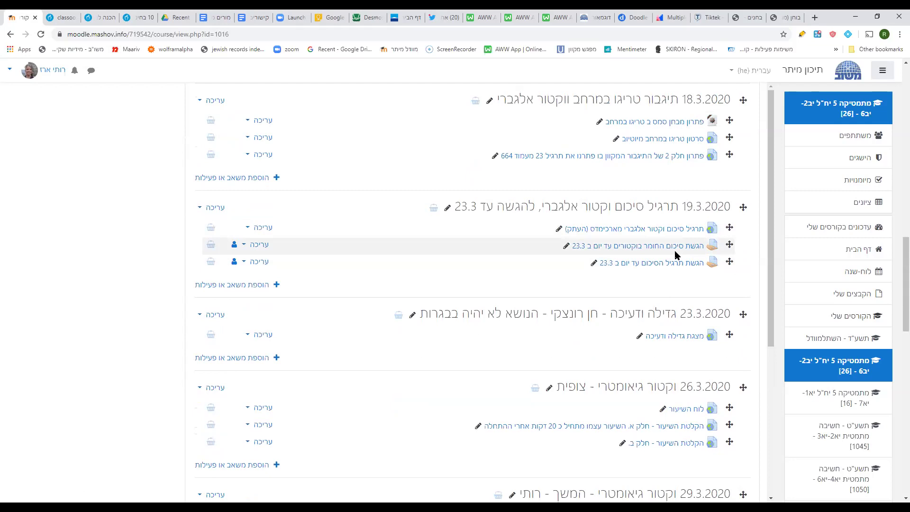
scroll(674, 250, "down", 4)
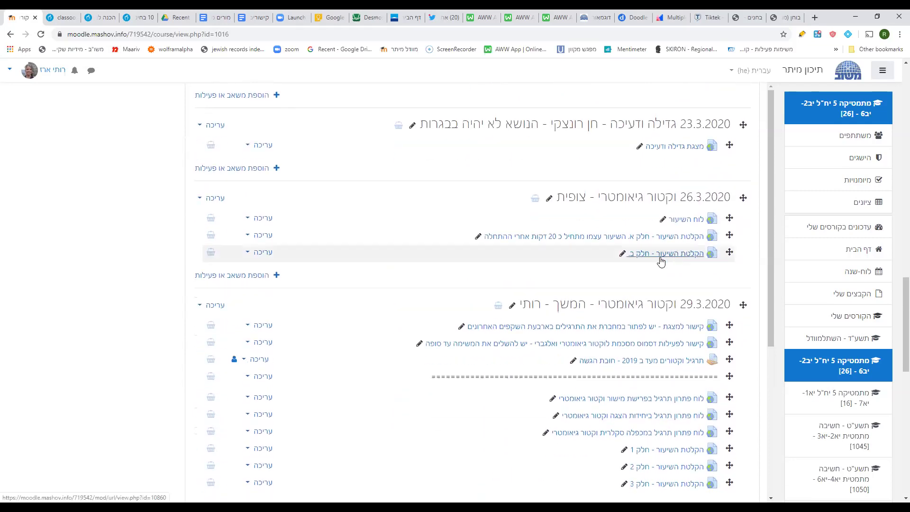
left_click(653, 363)
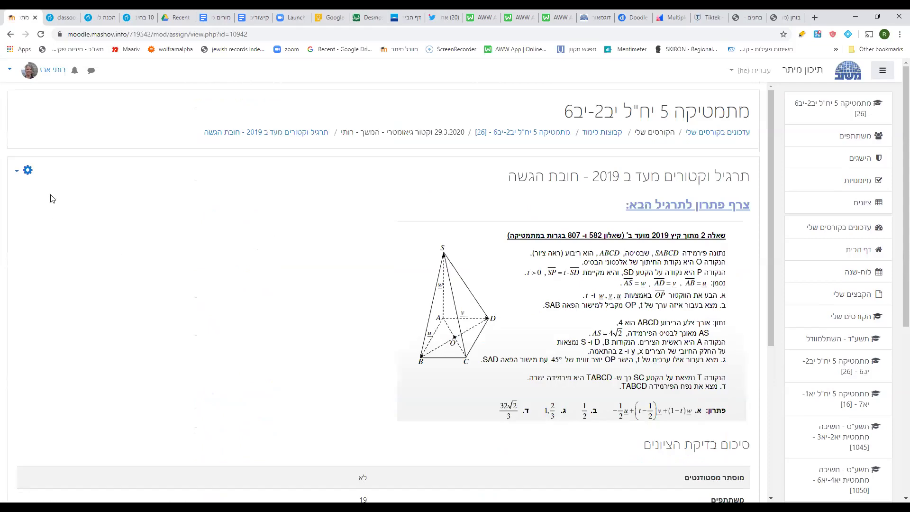
Show the vectors assignment's administration options, dismiss them without choosing any, and return to the course page.
left_click(28, 174)
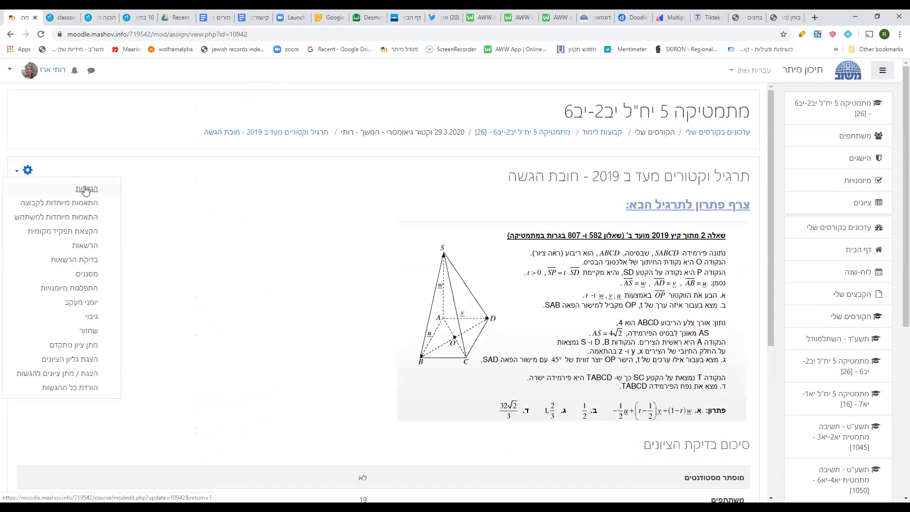
left_click(180, 191)
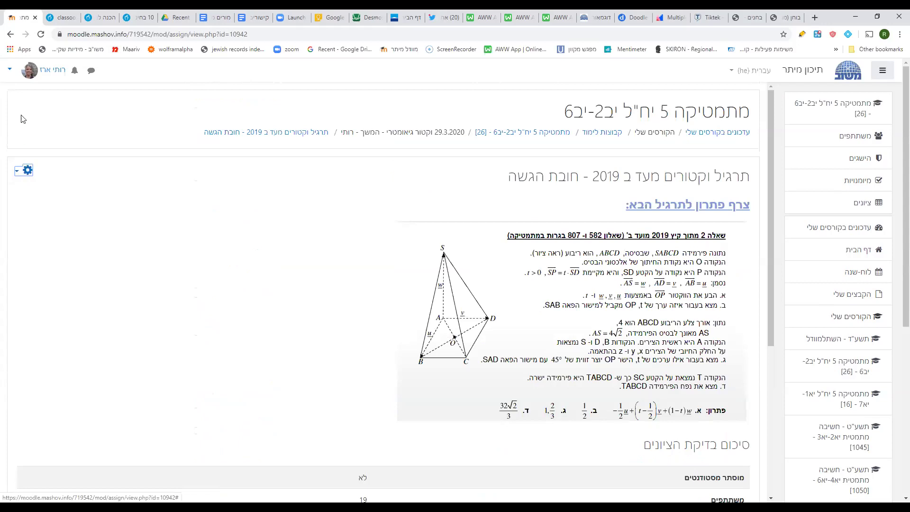
left_click(10, 35)
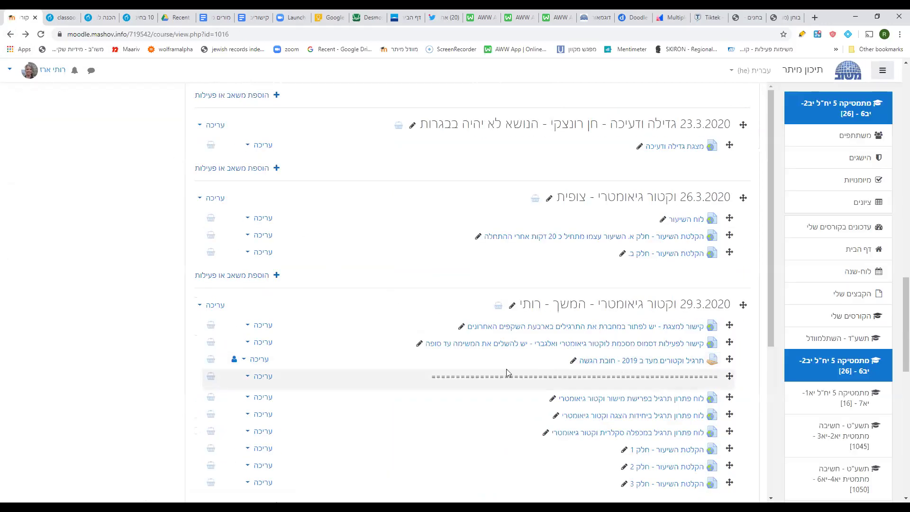
Open the vectors assignment's settings from the course page and review its general, availability and submission type options.
left_click(258, 361)
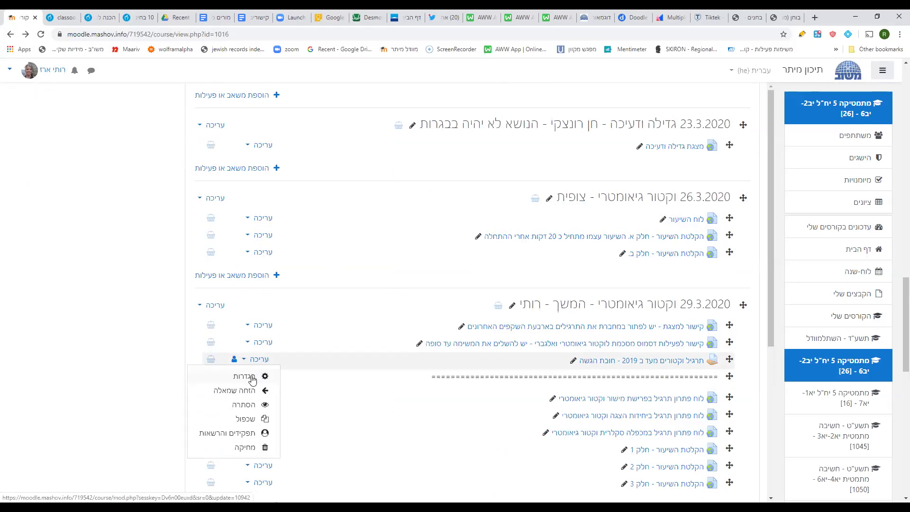
left_click(252, 378)
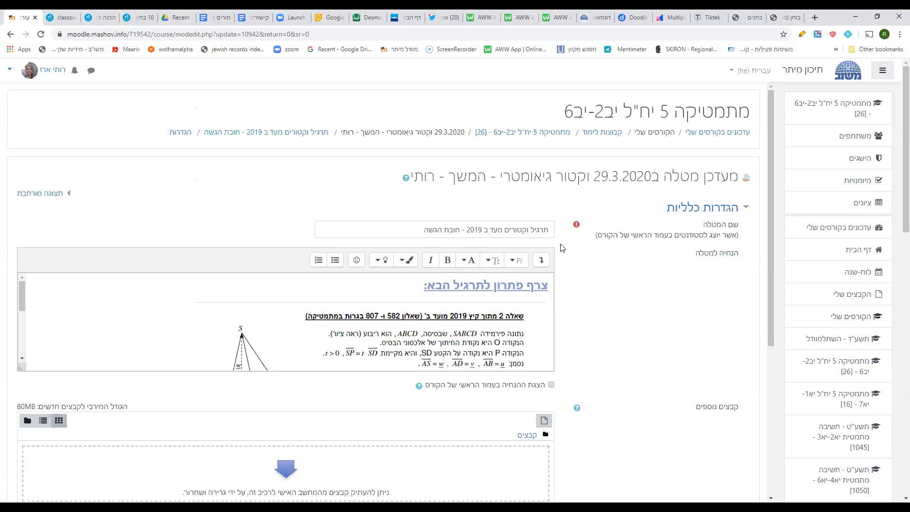
scroll(576, 277, "down", 7)
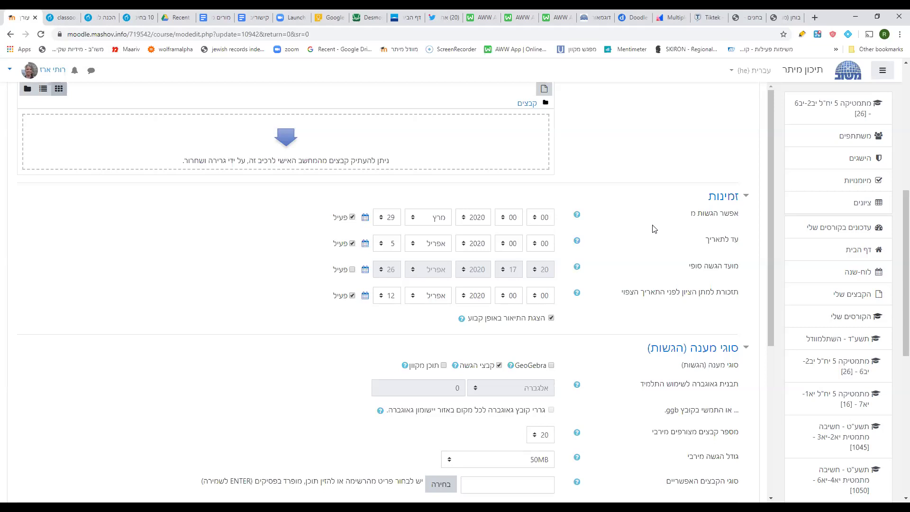
scroll(649, 260, "down", 5)
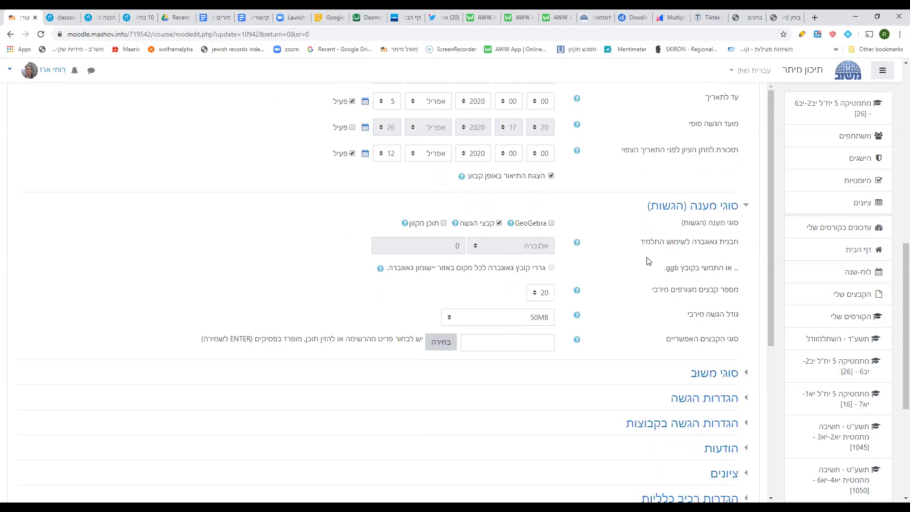
scroll(648, 261, "down", 1)
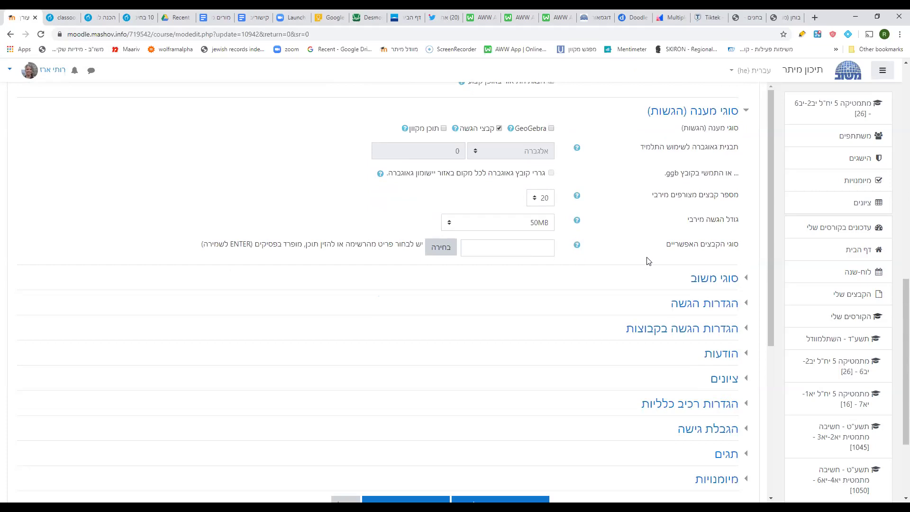
scroll(648, 261, "down", 1)
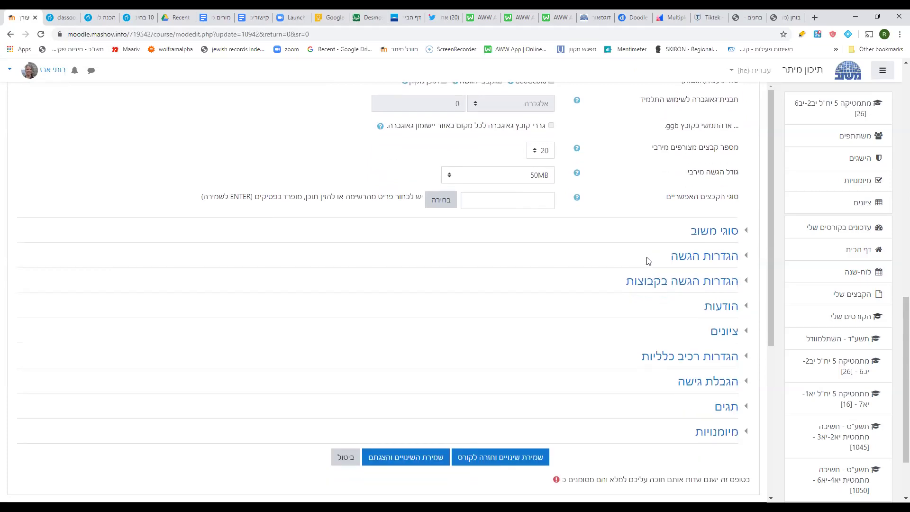
Expand the feedback types section (סוגי משוב) and review it together with the assignment's availability and submission settings.
left_click(719, 231)
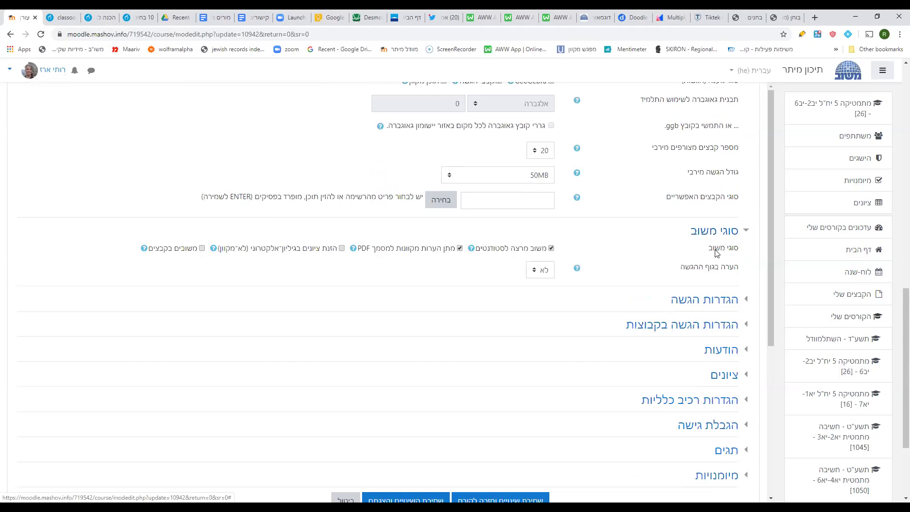
scroll(715, 281, "up", 3)
scroll(715, 281, "up", 1)
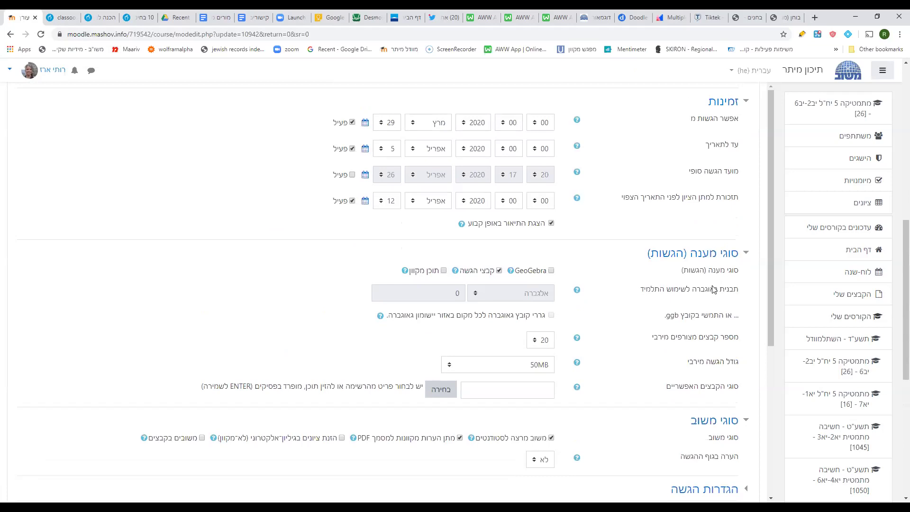
scroll(715, 280, "up", 6)
scroll(714, 289, "up", 3)
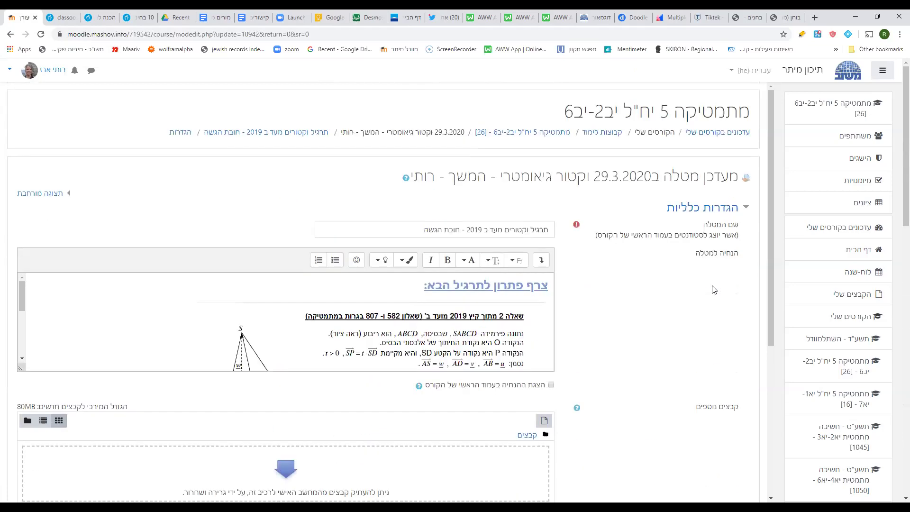
scroll(715, 289, "down", 6)
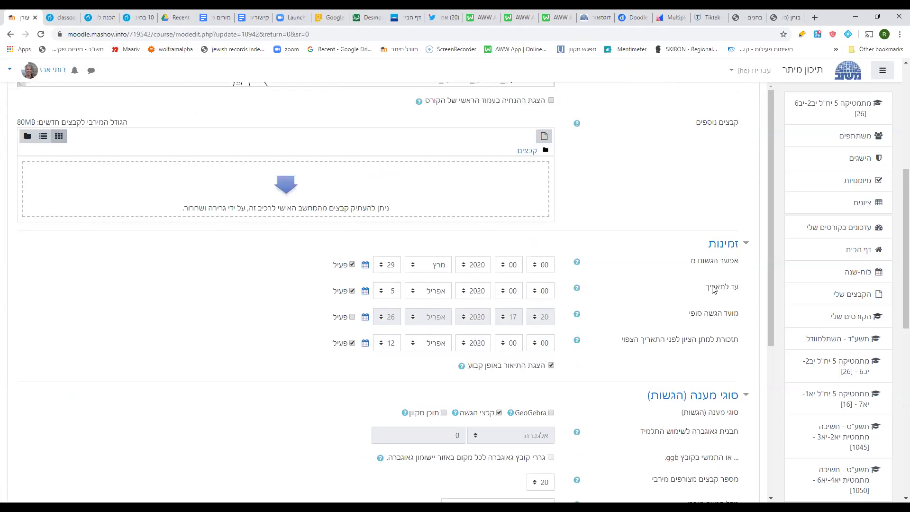
scroll(714, 290, "down", 2)
scroll(714, 290, "down", 2)
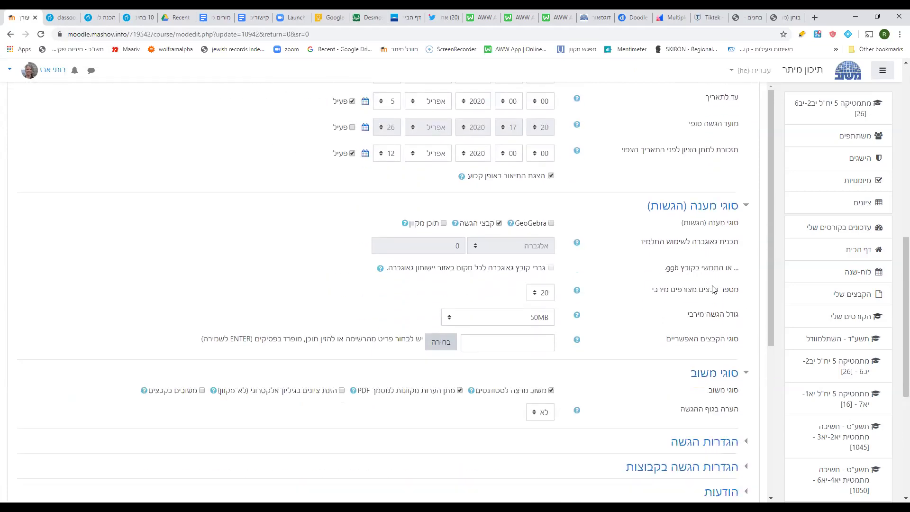
scroll(714, 290, "down", 4)
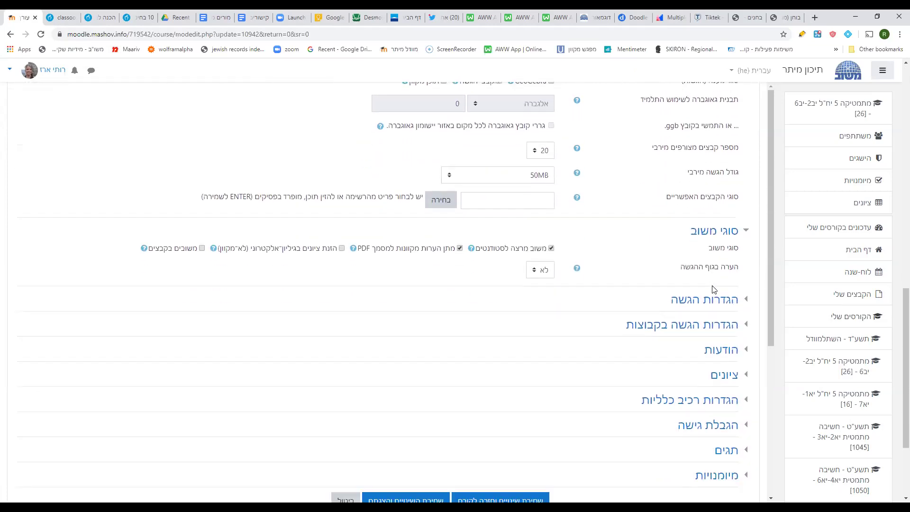
Expand the notifications (הודעות) and grades (ציונים) sections, review their options, and return to the beginning of the settings form.
left_click(716, 303)
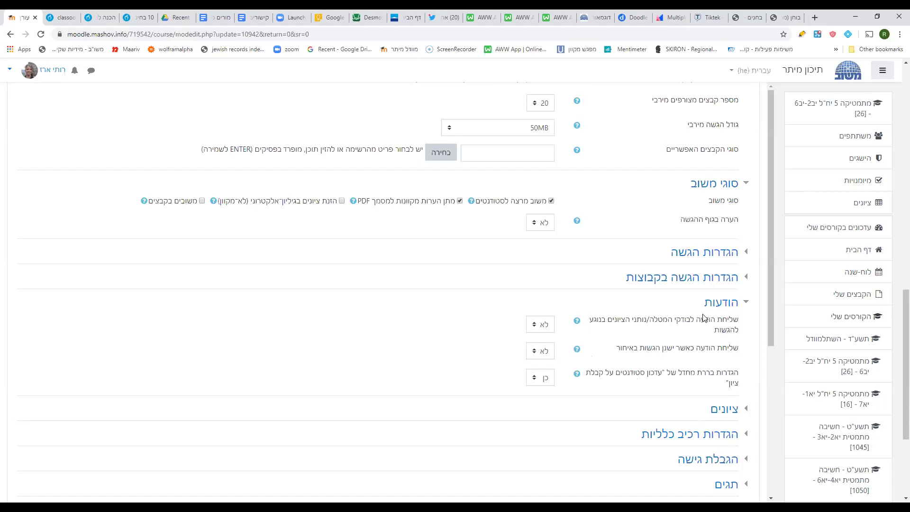
scroll(710, 327, "down", 2)
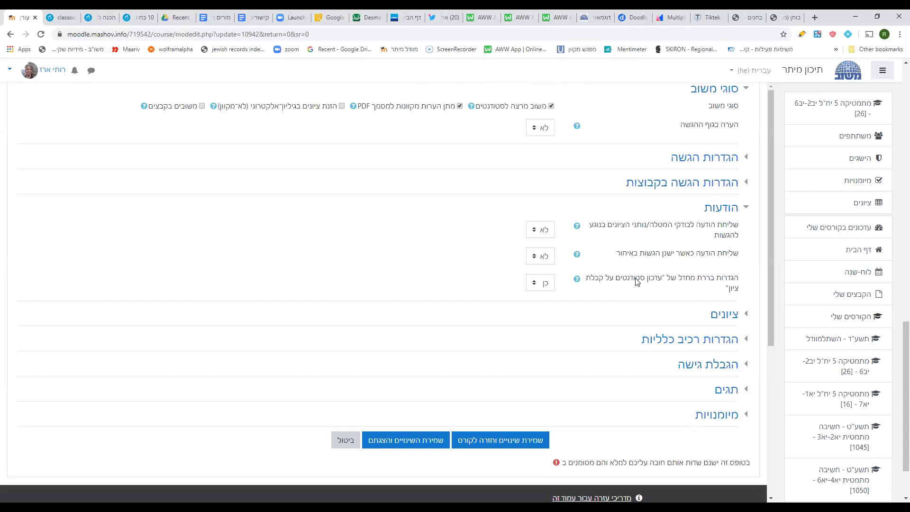
left_click(725, 316)
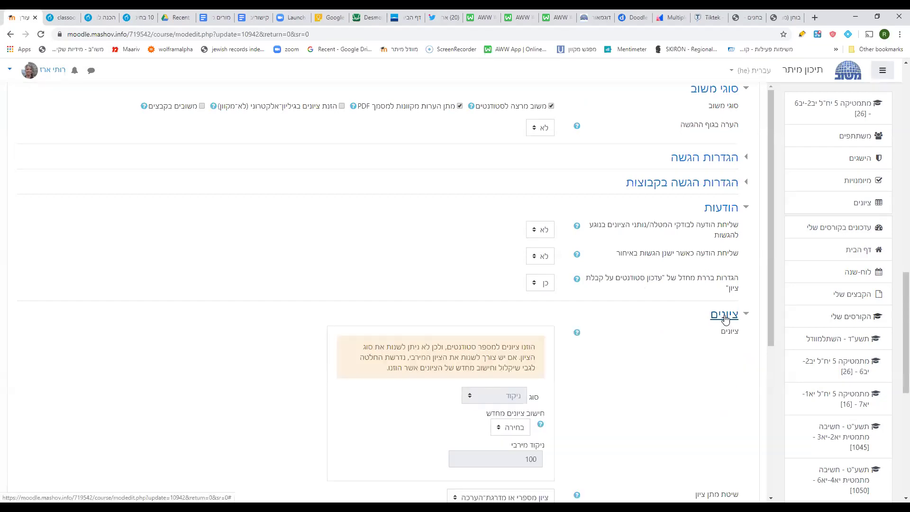
scroll(725, 318, "down", 5)
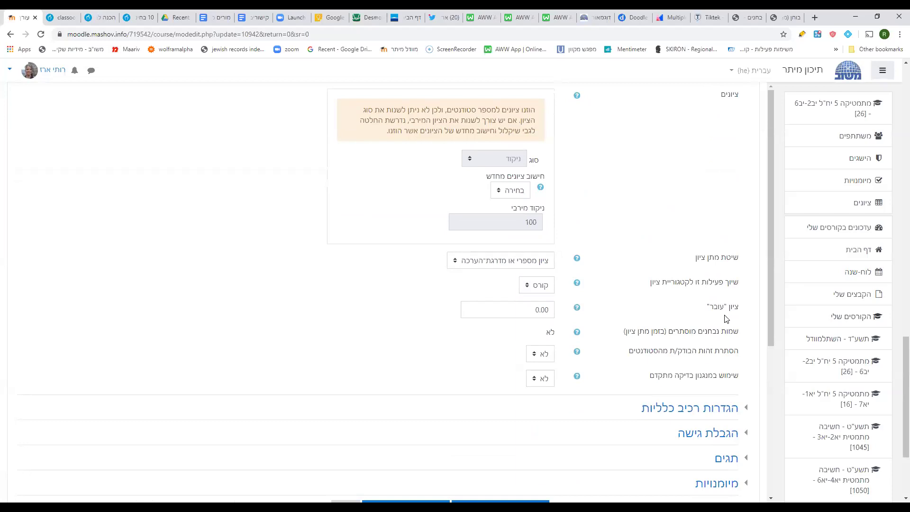
scroll(726, 318, "up", 3)
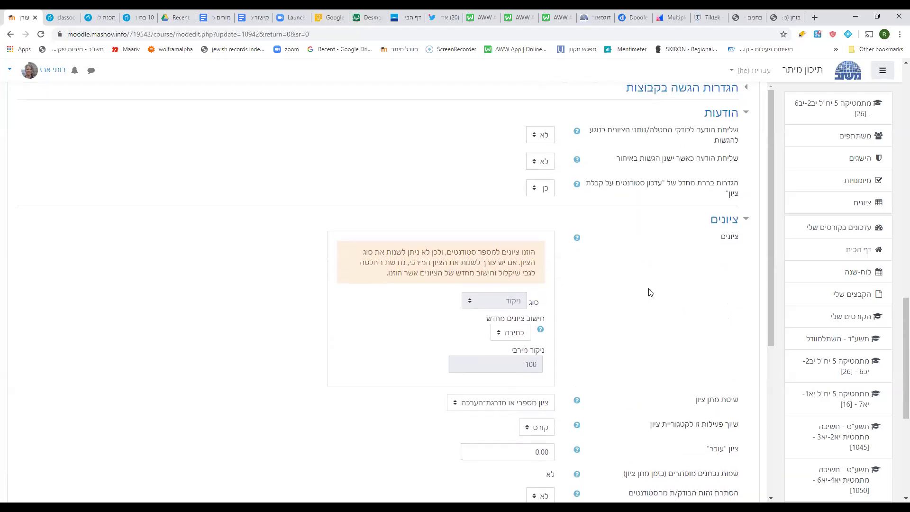
scroll(651, 292, "up", 1)
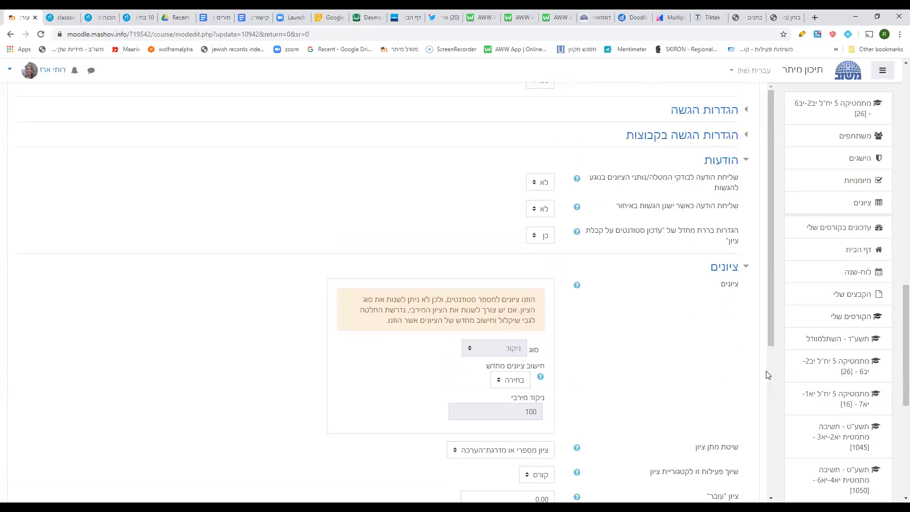
scroll(673, 345, "down", 1)
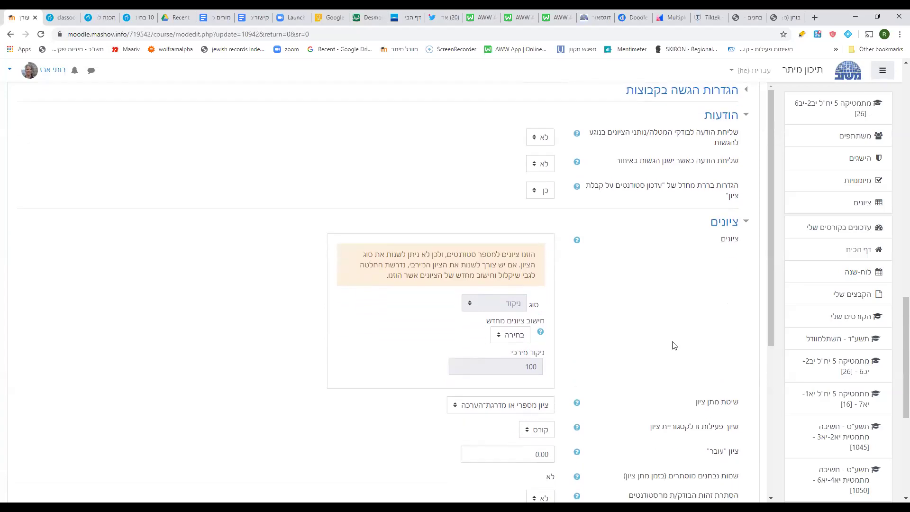
scroll(673, 346, "down", 1)
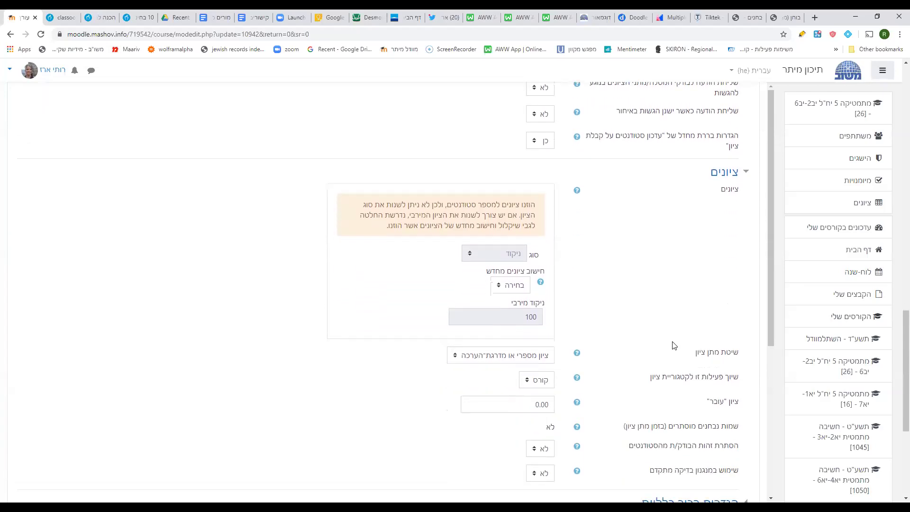
scroll(674, 345, "down", 4)
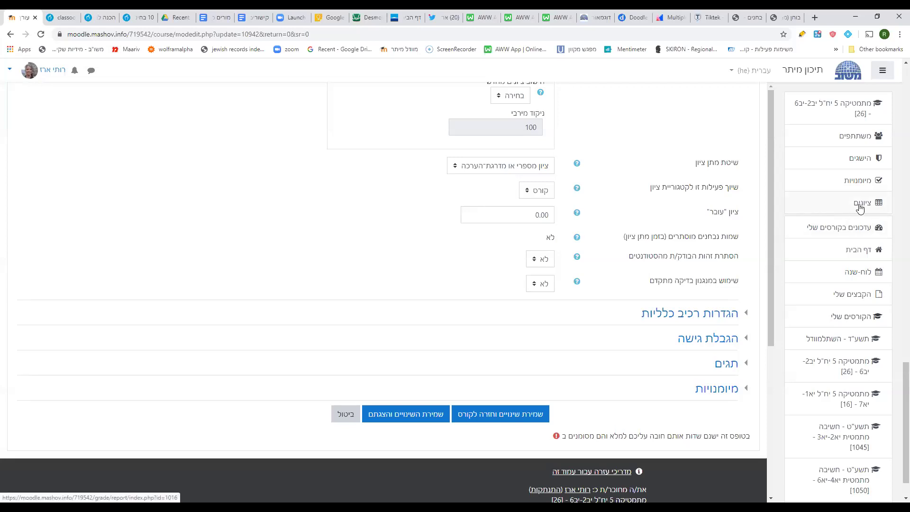
scroll(613, 308, "up", 10)
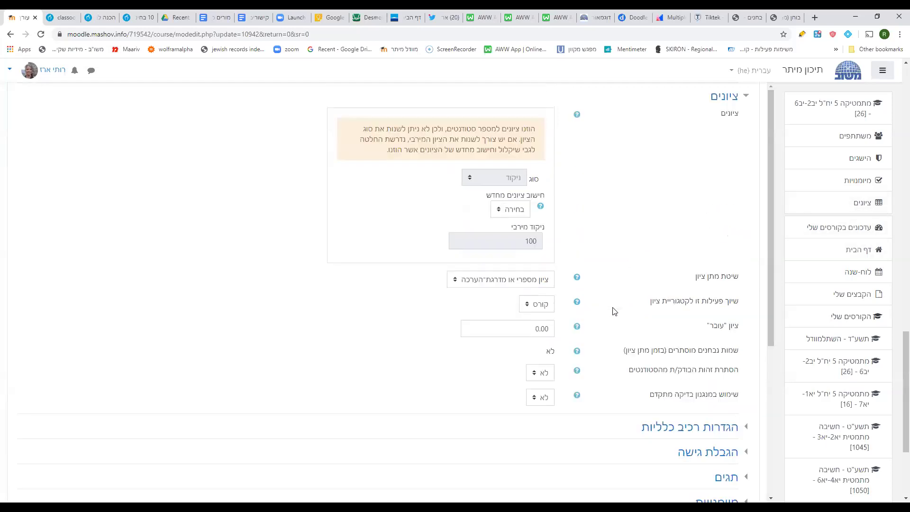
scroll(613, 310, "up", 15)
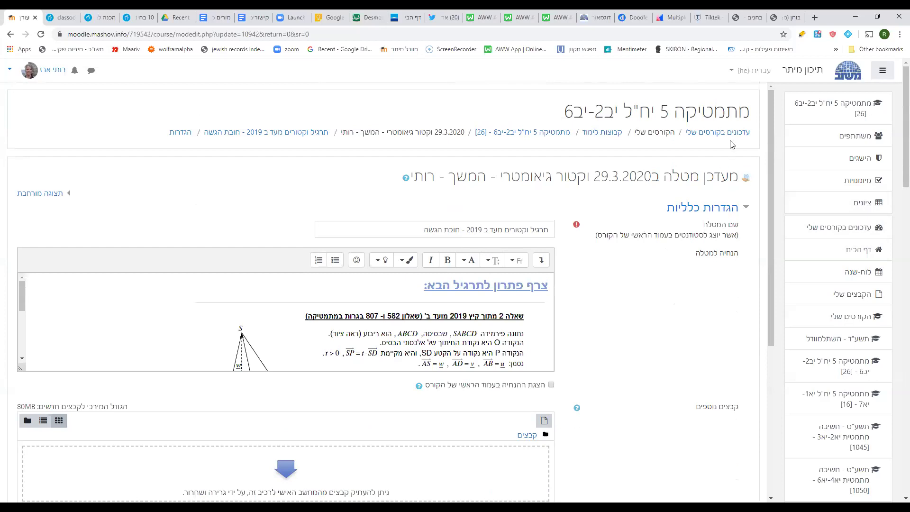
Open course and category management from site administration (ניהול המערכת) and show the courses in the category סגל בית הספר.
scroll(860, 221, "down", 5)
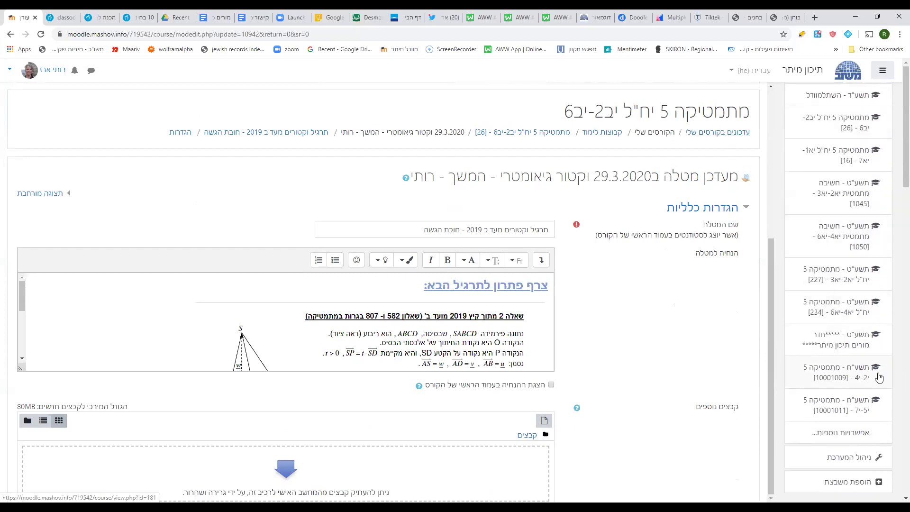
left_click(850, 459)
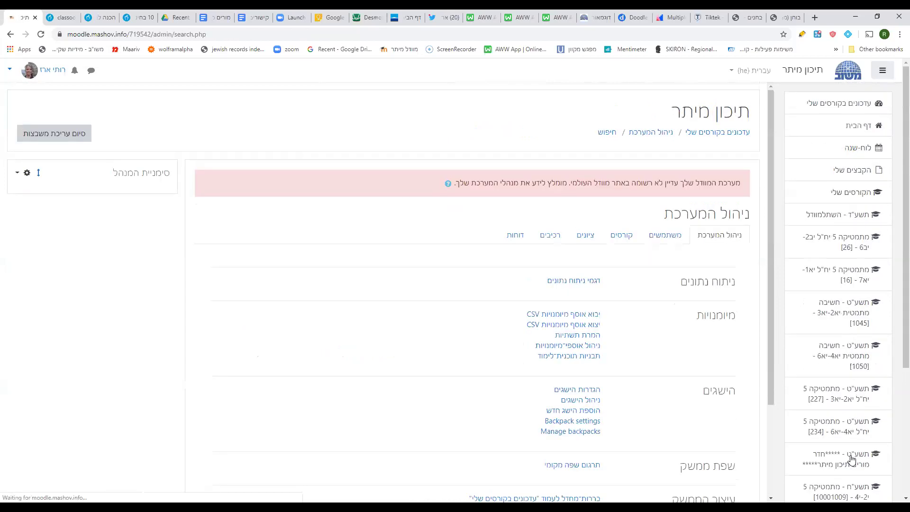
left_click(629, 238)
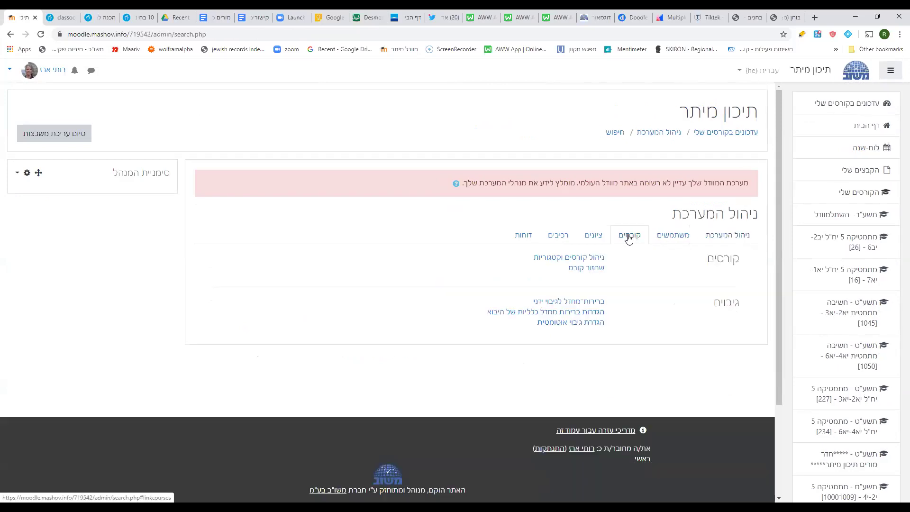
left_click(590, 258)
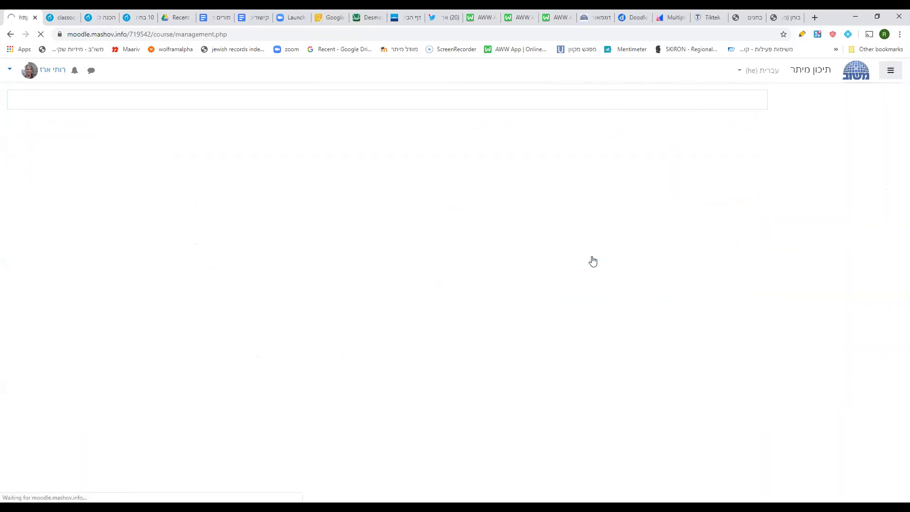
left_click(680, 298)
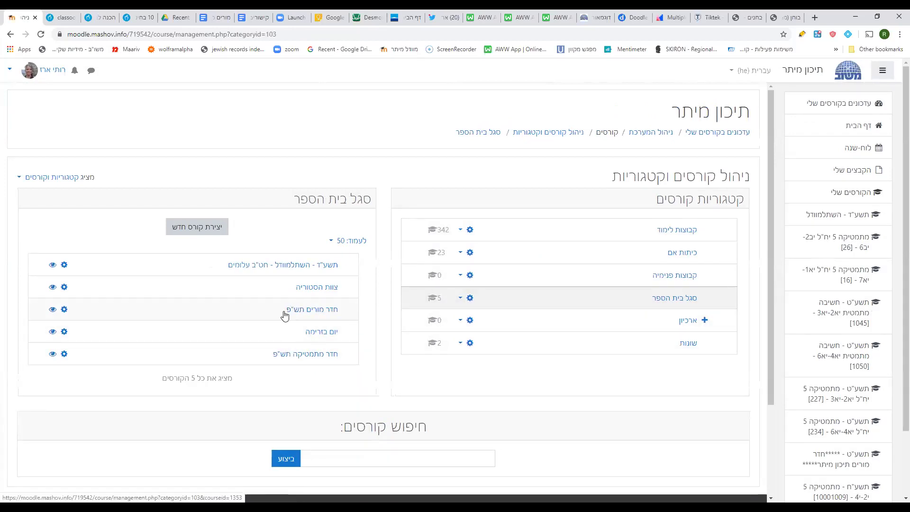
Open the course חדר מורים תש"פ through its settings and go to the section 26.4.20 הדרכהת מוודל למתקדמים.
left_click(64, 311)
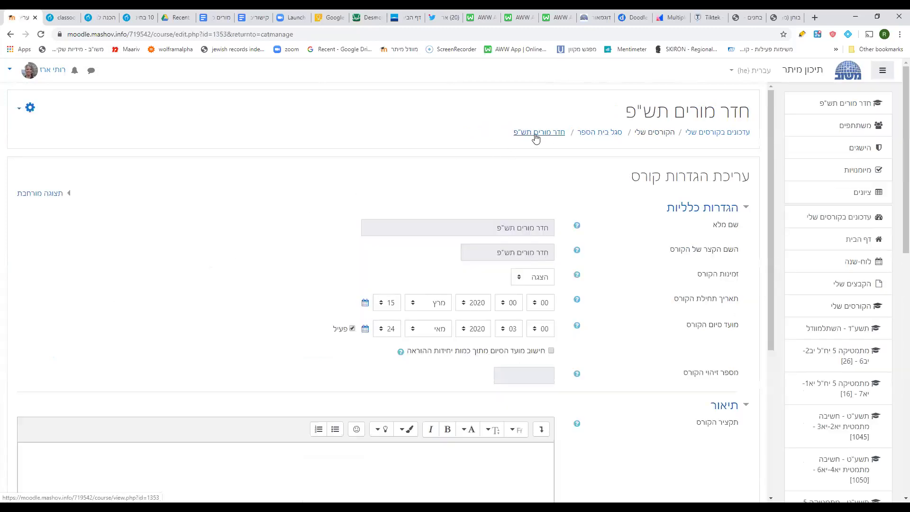
left_click(536, 133)
scroll(626, 327, "down", 3)
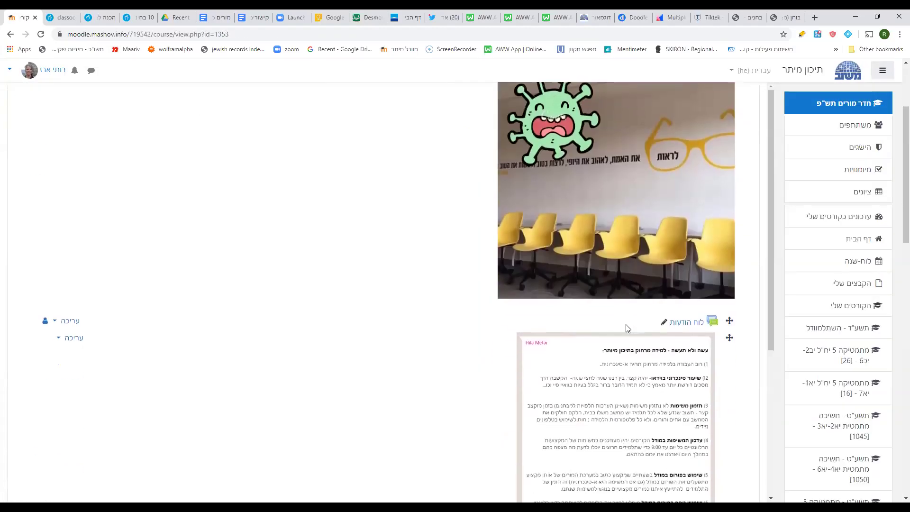
scroll(626, 327, "down", 13)
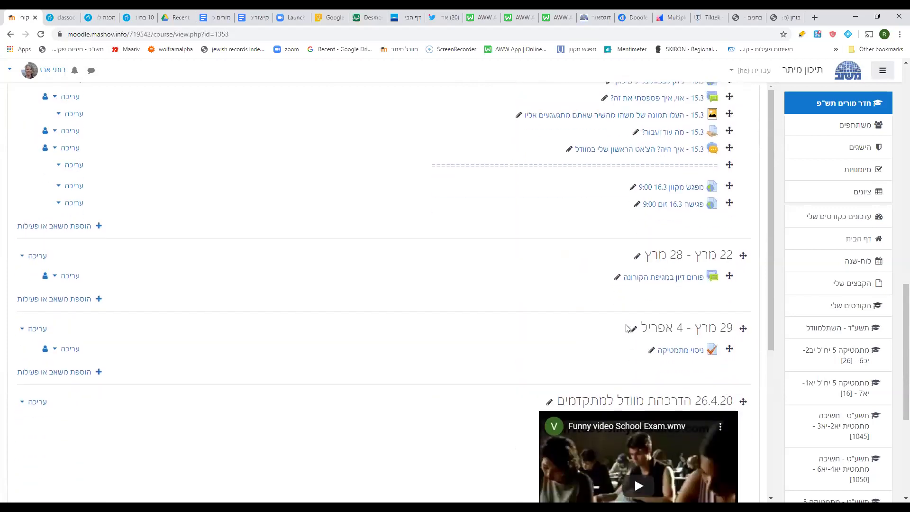
scroll(627, 327, "down", 4)
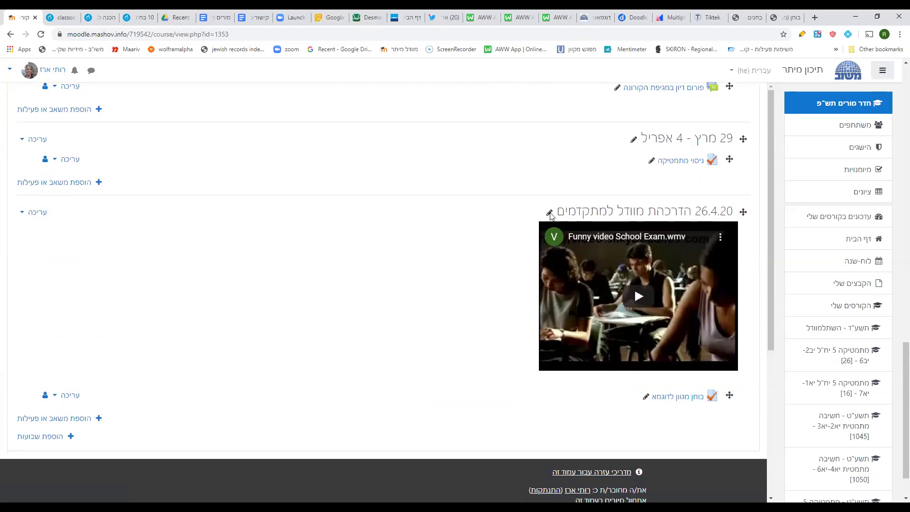
Review the 26.4.20 training section, including its sample quiz, and the rest of the course page back to the welcome image.
left_click(37, 215)
left_click(528, 214)
scroll(593, 302, "down", 1)
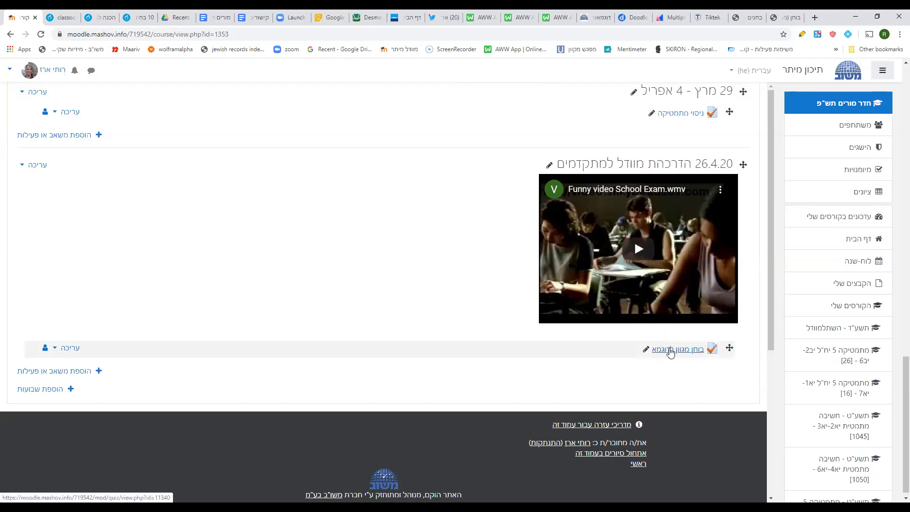
scroll(670, 352, "up", 3)
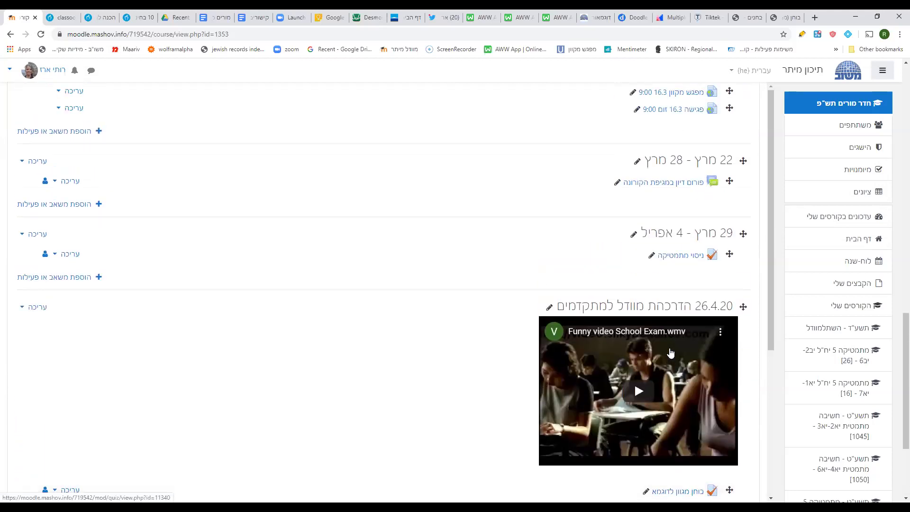
scroll(670, 352, "down", 1)
scroll(670, 352, "down", 1)
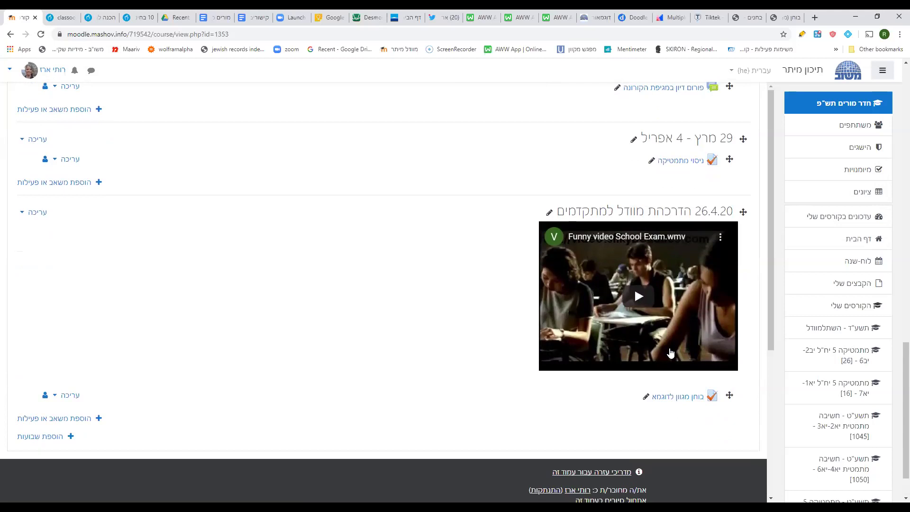
scroll(670, 352, "up", 12)
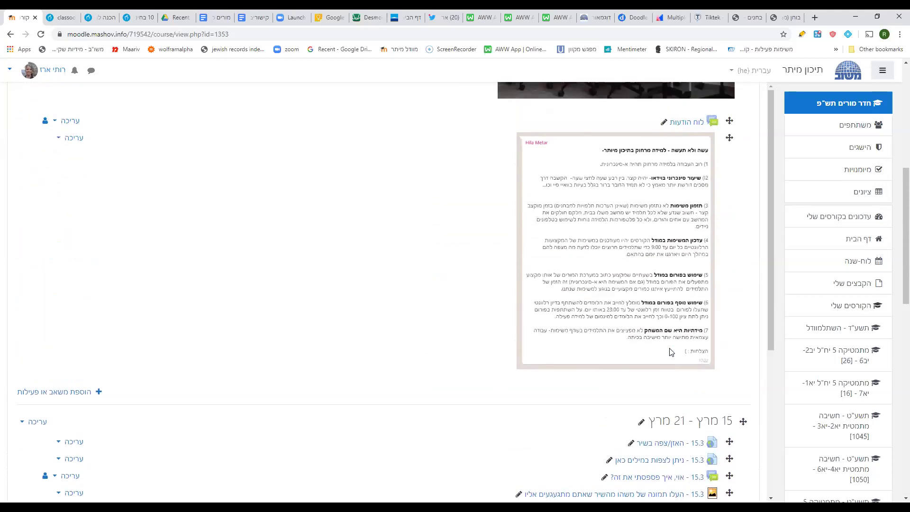
scroll(670, 352, "up", 2)
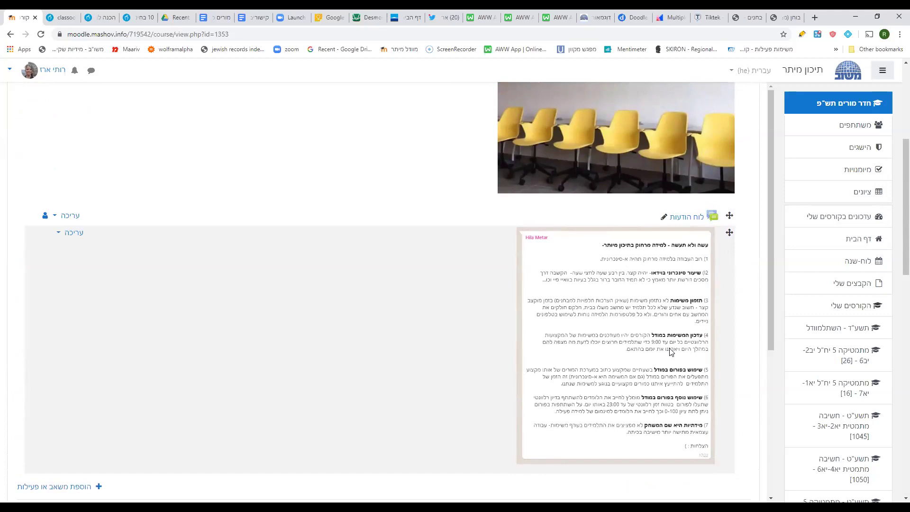
scroll(669, 351, "up", 4)
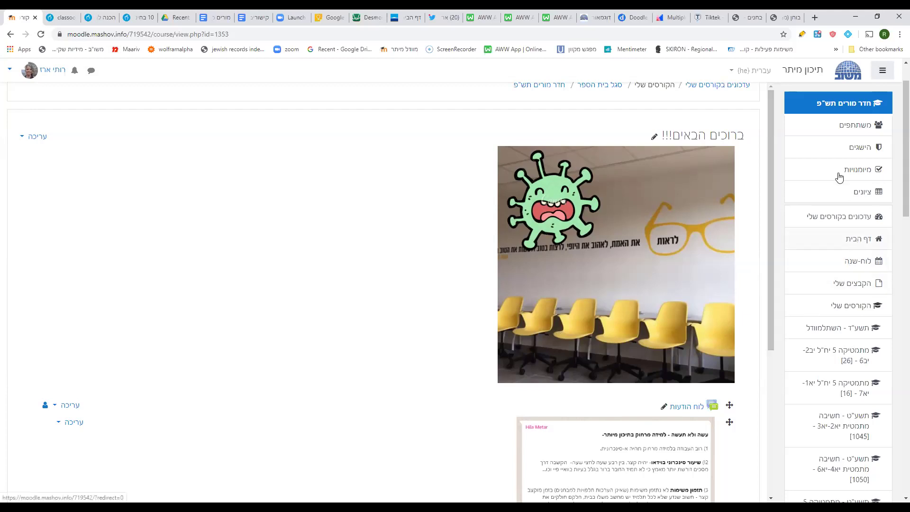
Open the dashboard (עדכונים בקורסים שלי) and look over the course cards and the recently viewed courses.
left_click(858, 214)
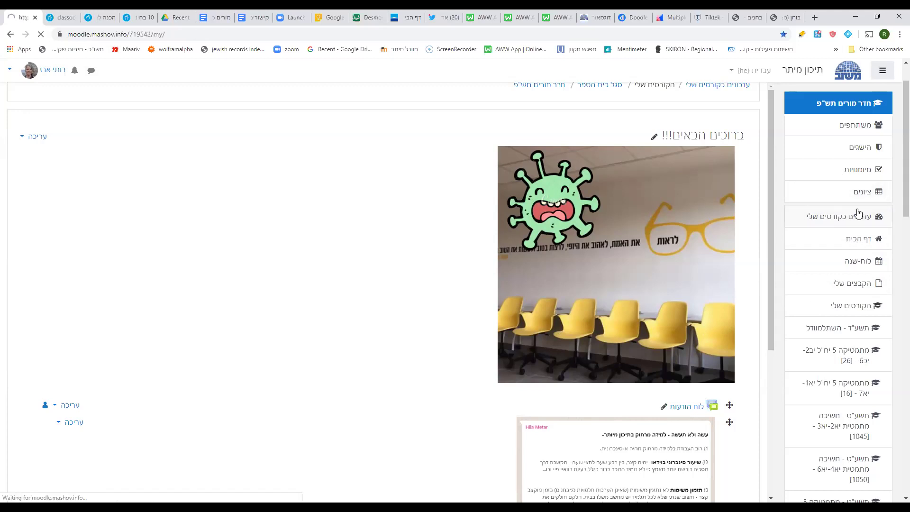
scroll(724, 256, "down", 6)
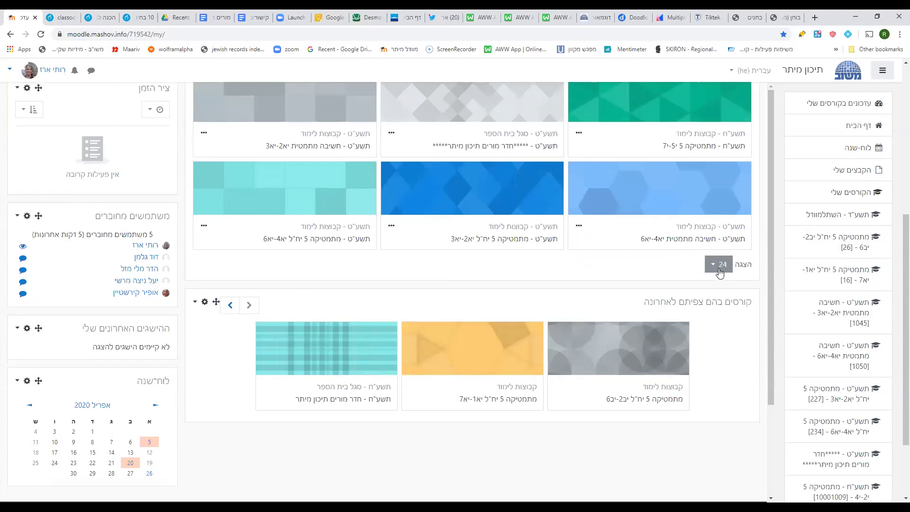
scroll(719, 272, "up", 6)
scroll(690, 244, "down", 3)
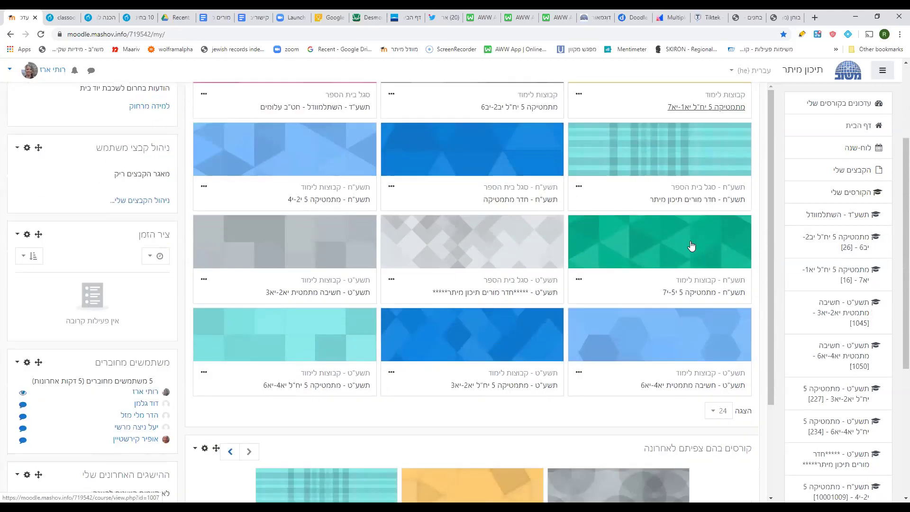
scroll(691, 245, "down", 2)
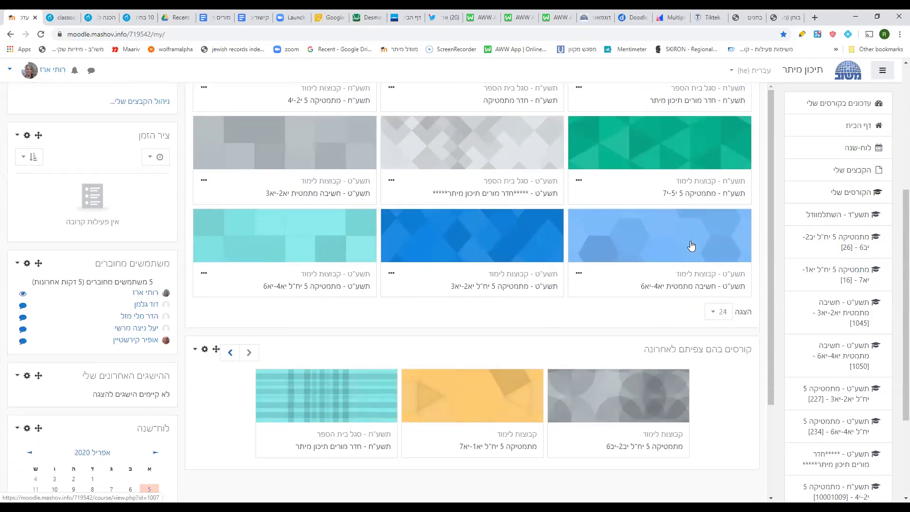
Set the number of courses displayed in the dashboard's course overview to 48.
left_click(719, 311)
scroll(749, 275, "up", 3)
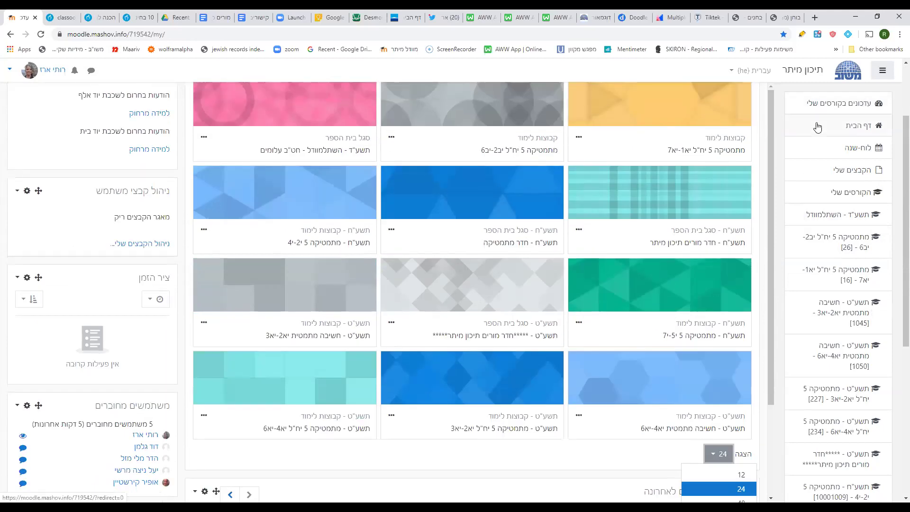
scroll(670, 298, "down", 2)
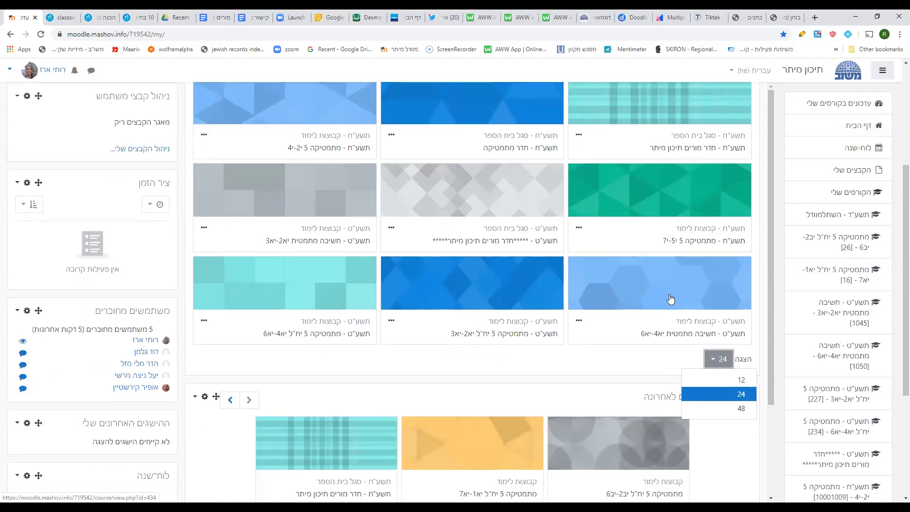
left_click(733, 361)
scroll(683, 338, "up", 4)
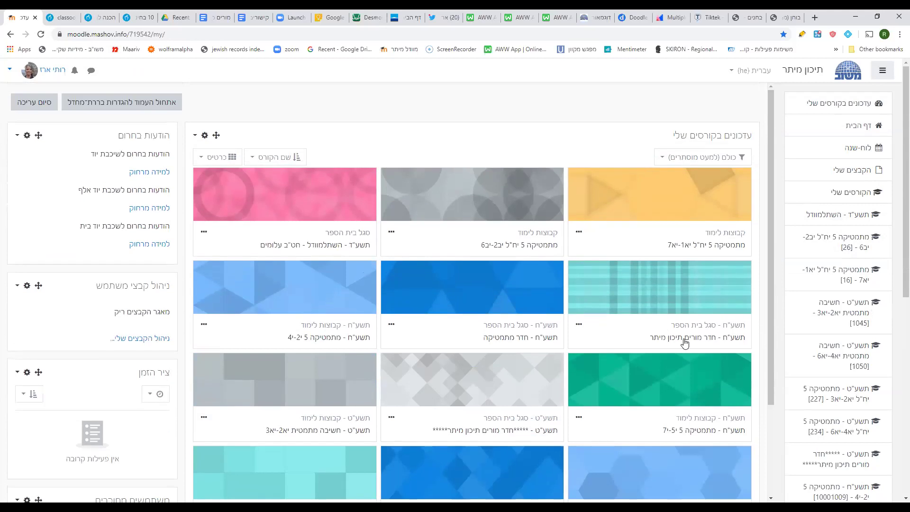
scroll(683, 343, "down", 5)
left_click(719, 311)
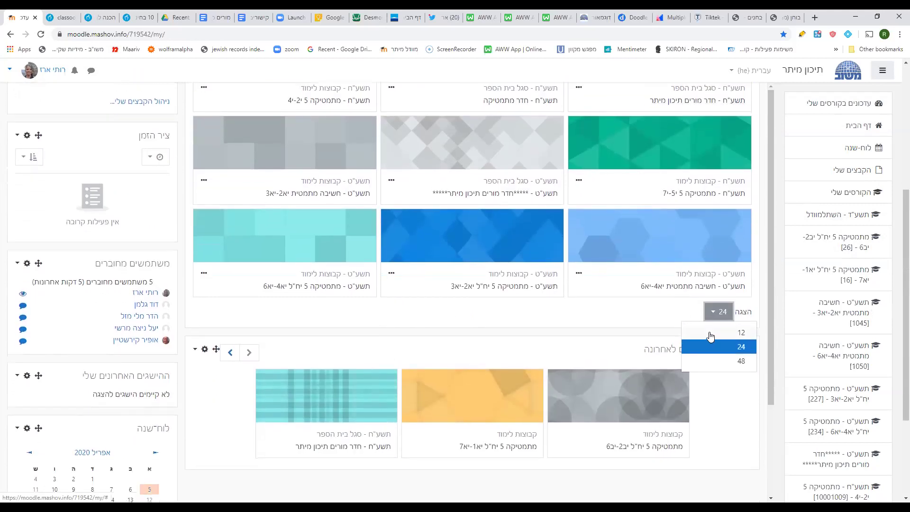
left_click(738, 362)
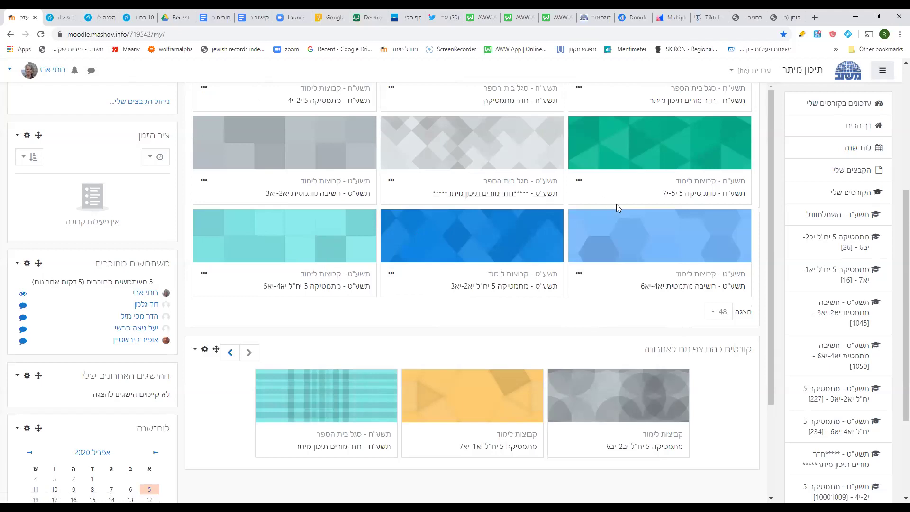
Return to the course חדר מורים תש"פ and play the School Exam video of the 26.4.20 section in full screen.
left_click(10, 36)
scroll(259, 197, "down", 13)
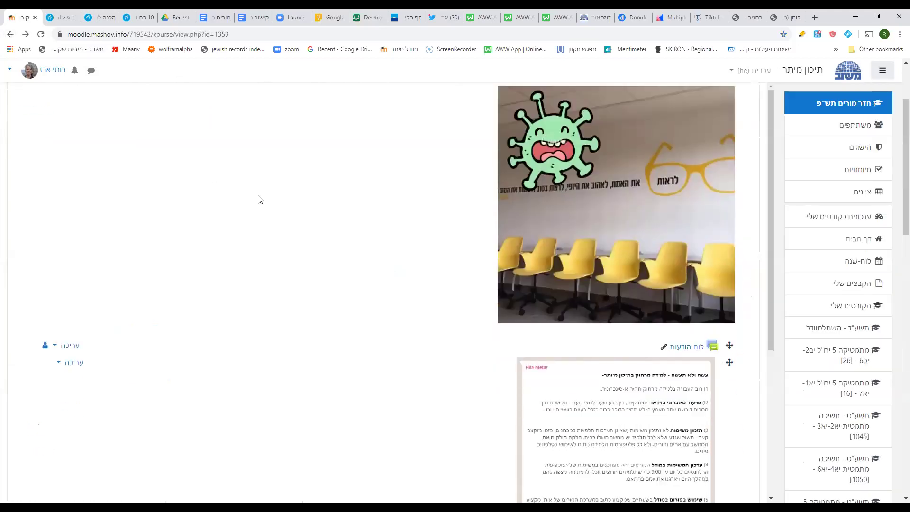
scroll(258, 198, "down", 5)
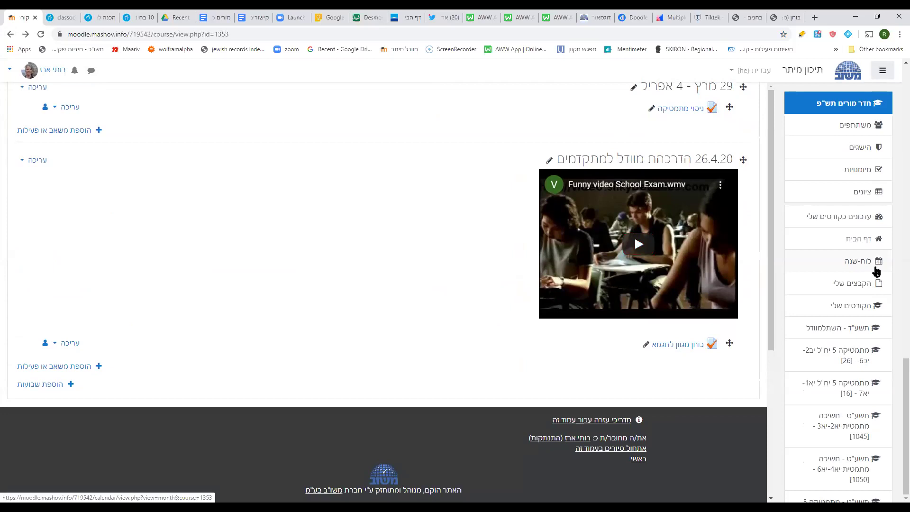
scroll(845, 372, "down", 5)
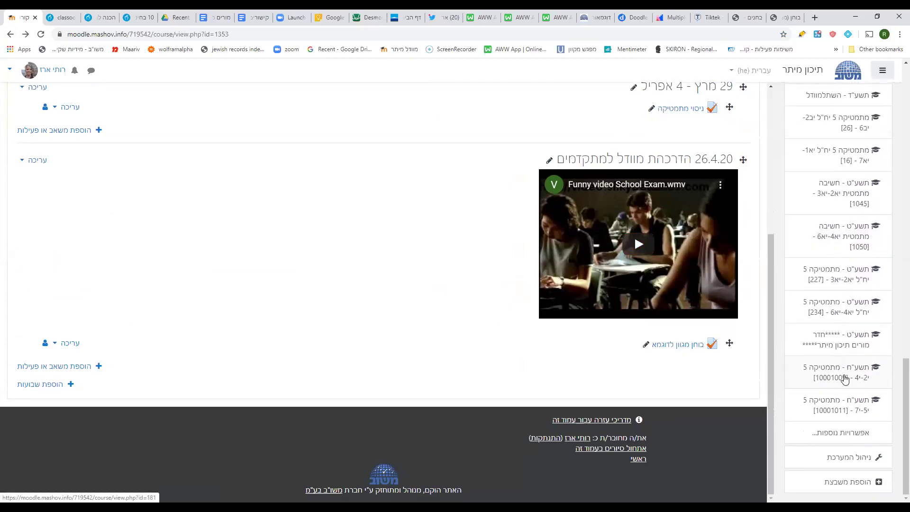
scroll(845, 378, "up", 5)
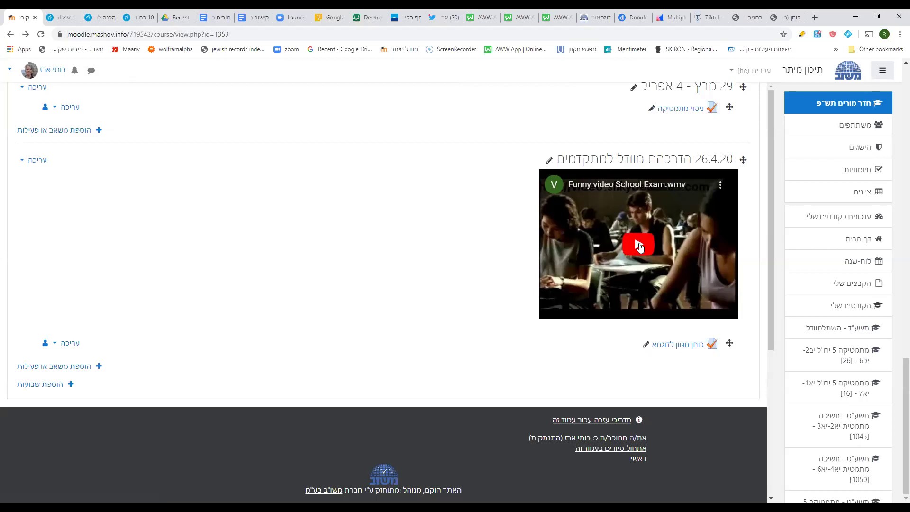
left_click(638, 245)
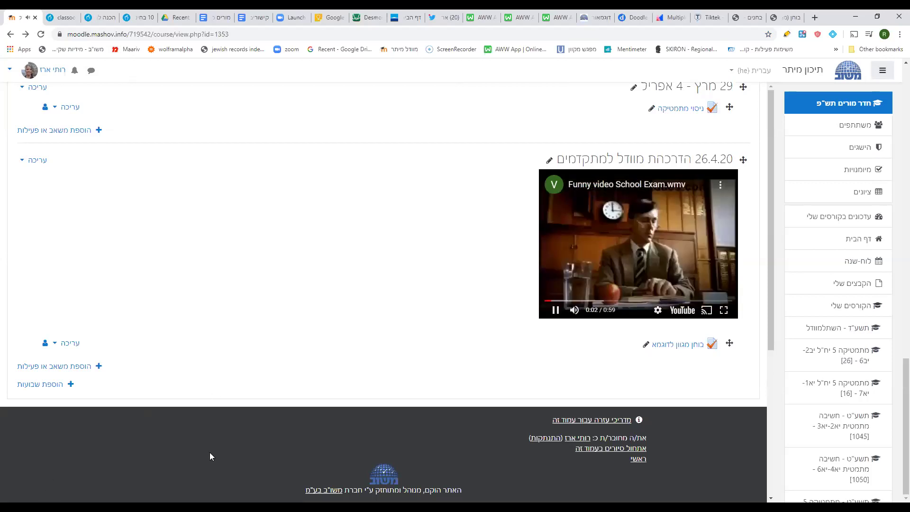
left_click(725, 312)
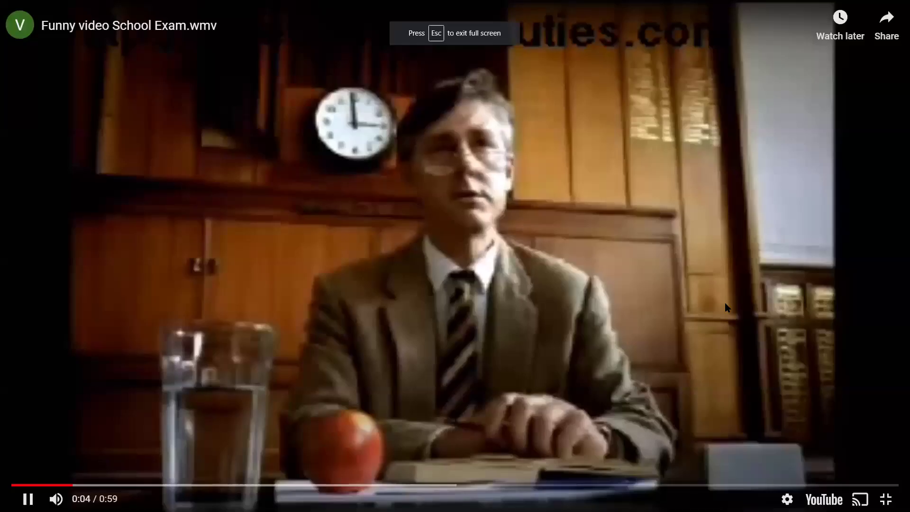
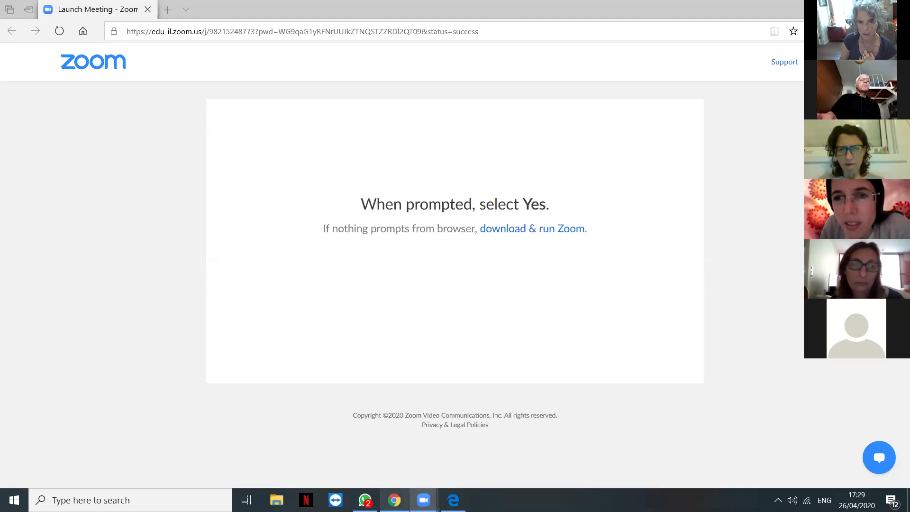
Switch to the Mashov browser window, go from there to the school's Moodle dashboard, and enter the course חדר מורים תש"פ.
key("alt+Tab")
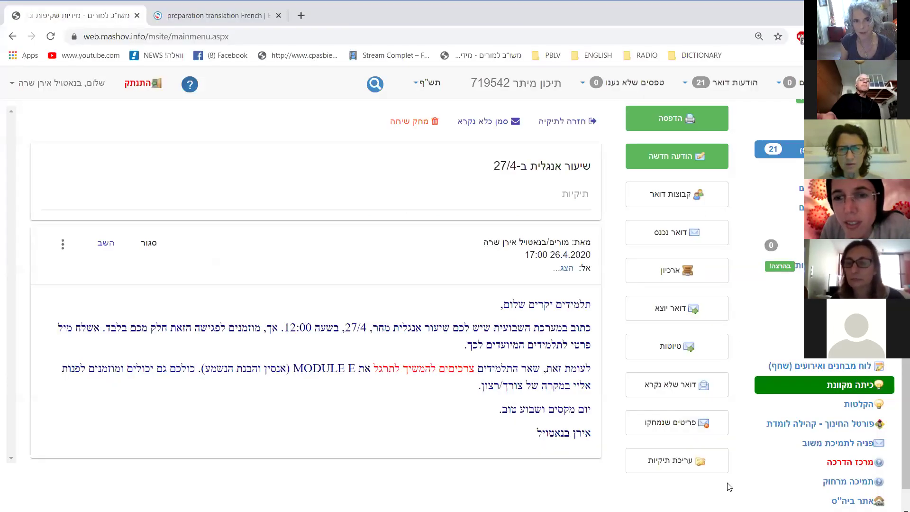
scroll(728, 484, "down", 1)
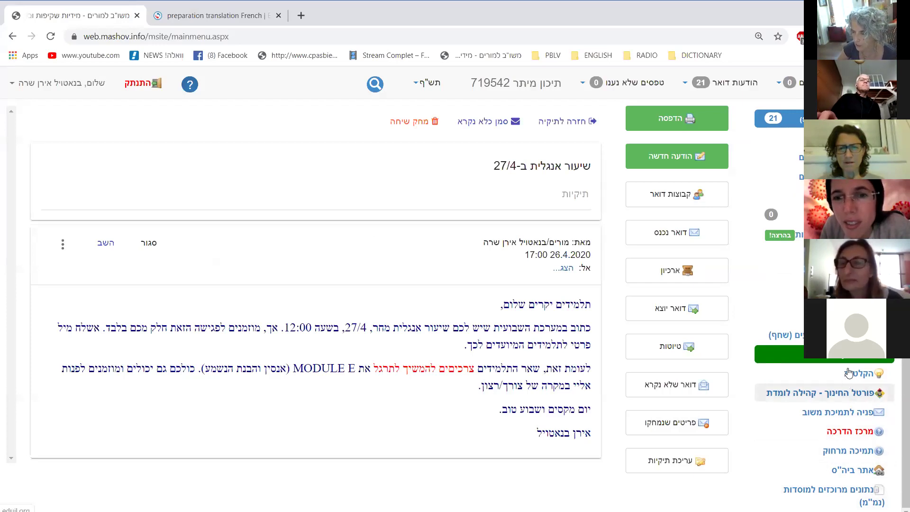
scroll(761, 209, "up", 5)
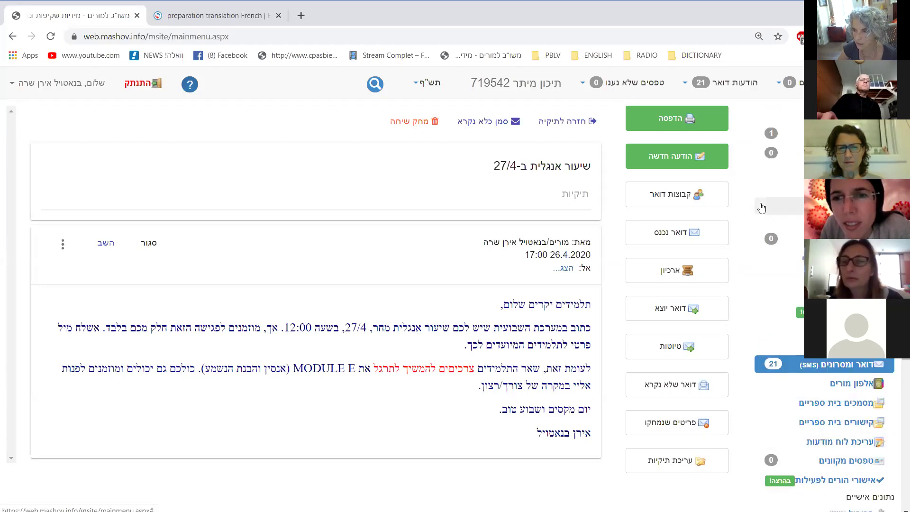
scroll(762, 208, "down", 5)
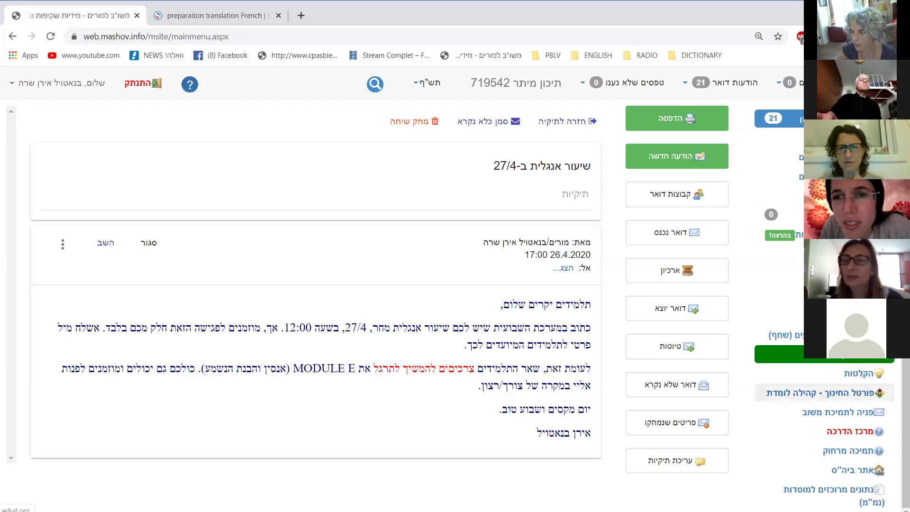
left_click(857, 392)
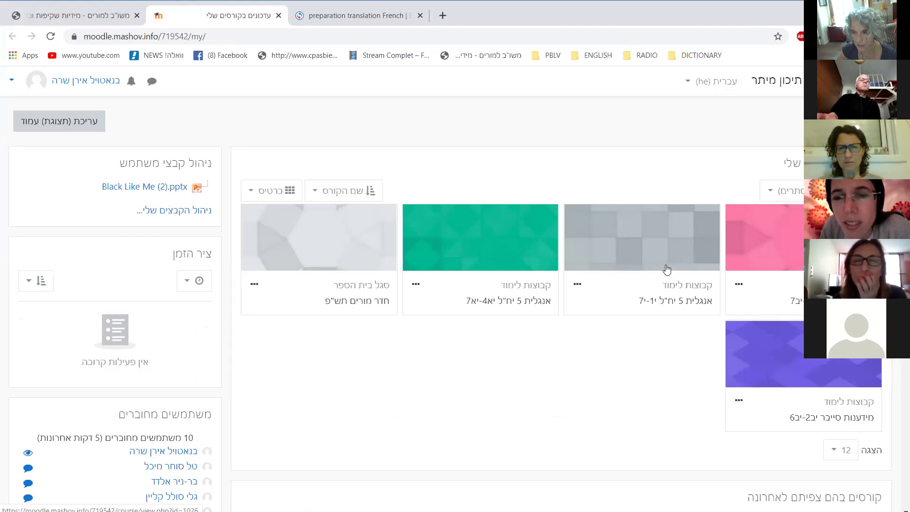
left_click(304, 239)
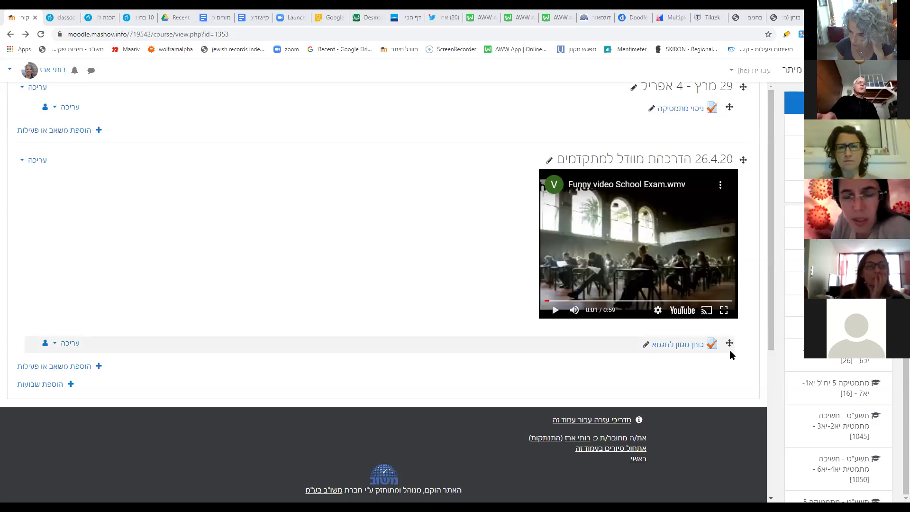
Open the quiz בוחן מגוון לדוגמא in the 26.4.20 section and view its results report (תוצאות).
left_click(688, 344)
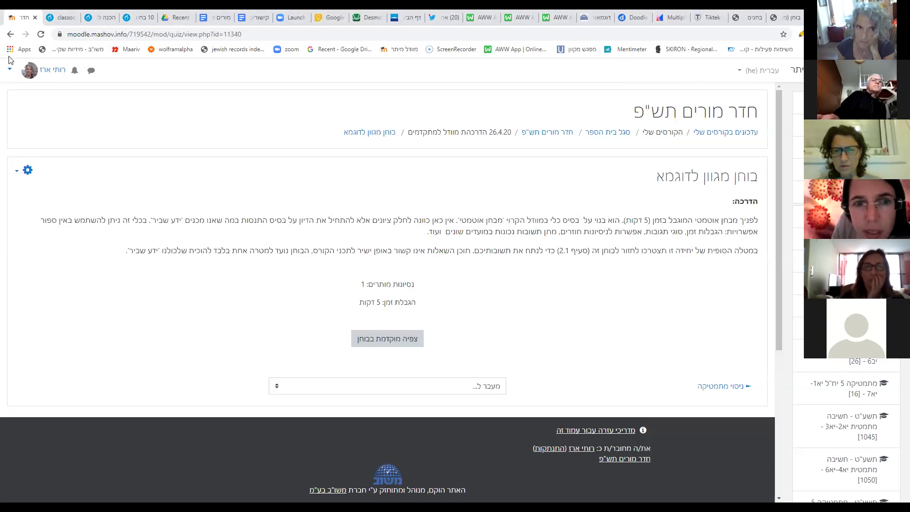
left_click(10, 34)
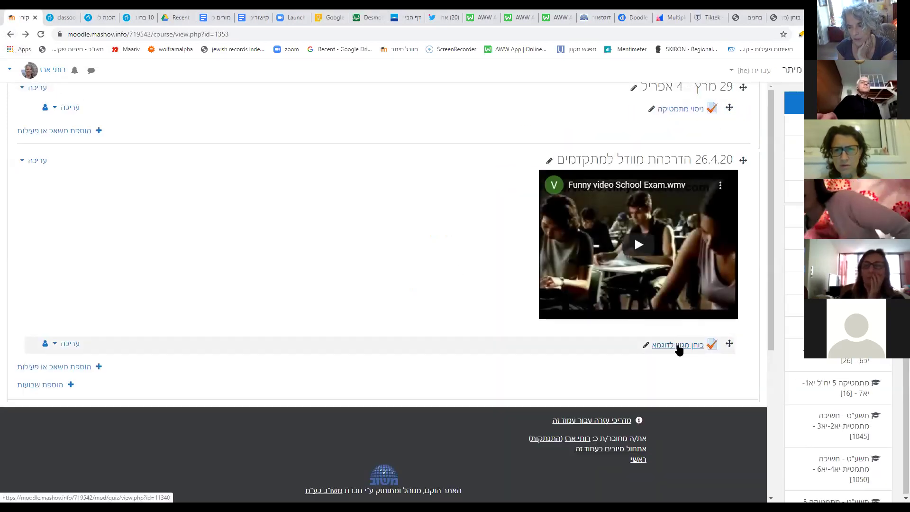
left_click(679, 346)
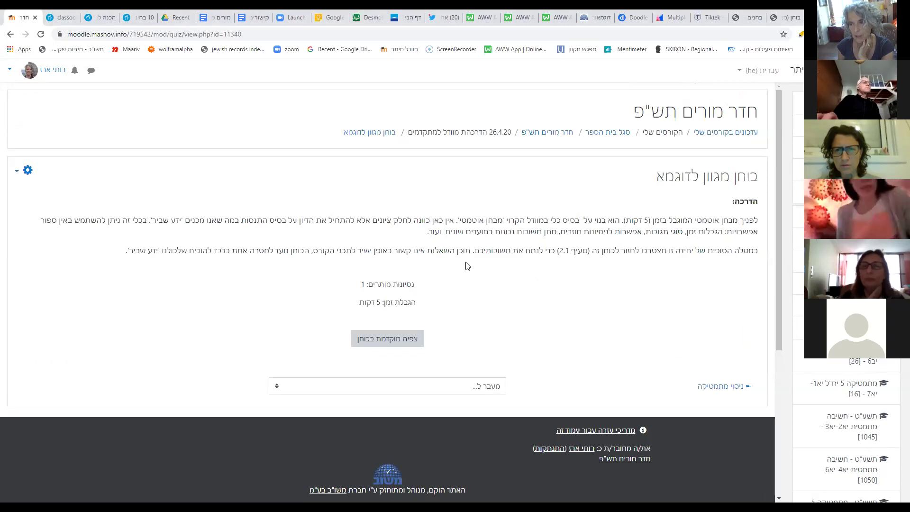
left_click(28, 170)
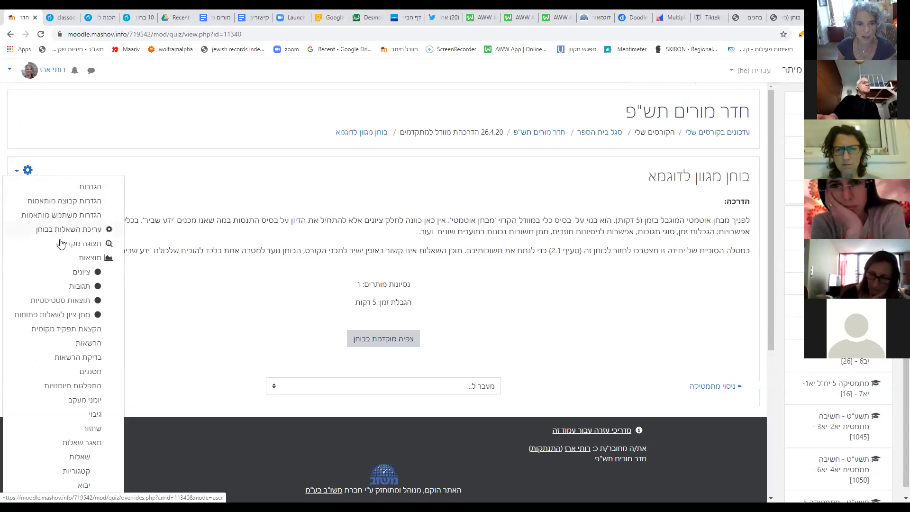
left_click(90, 257)
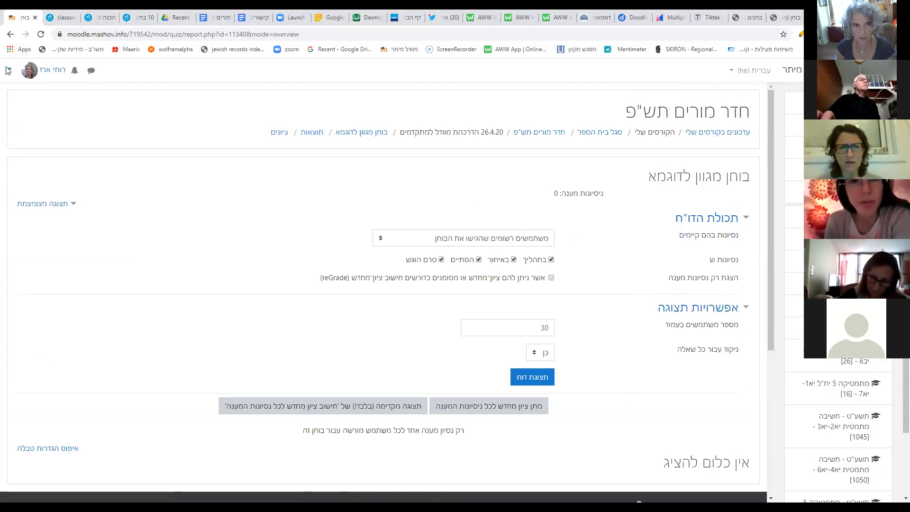
left_click(11, 34)
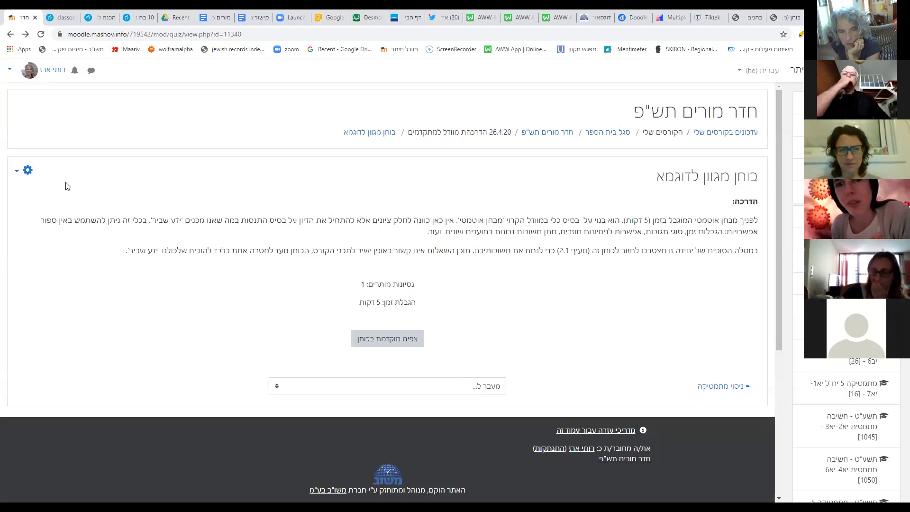
Look through the sample quiz's results report and its display options again, and return to the course page.
left_click(27, 170)
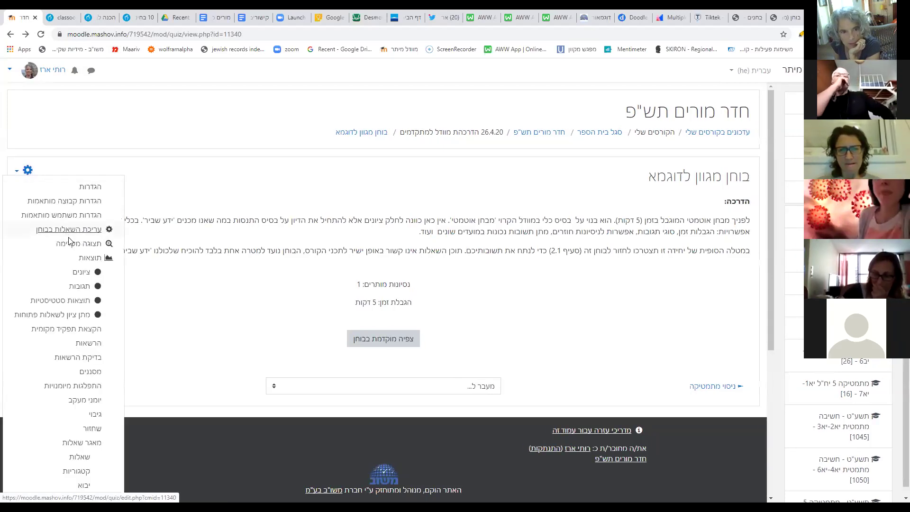
left_click(88, 258)
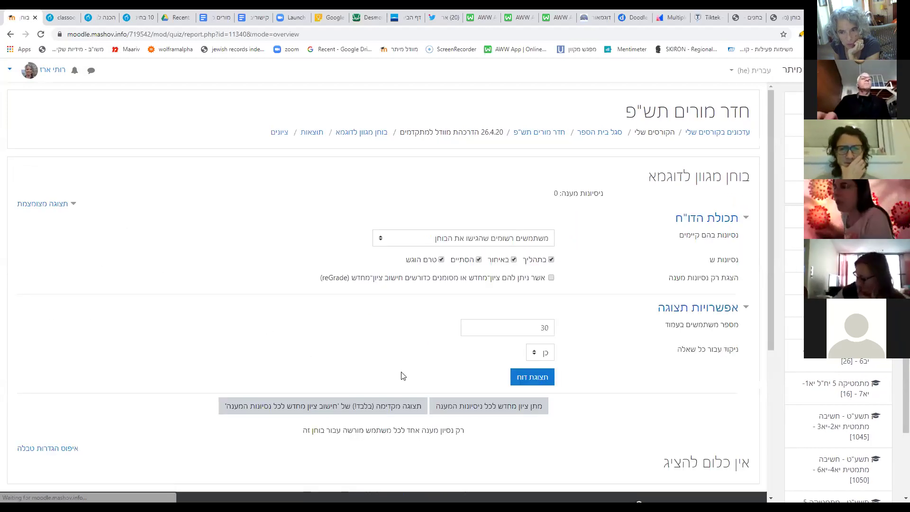
scroll(584, 371, "down", 2)
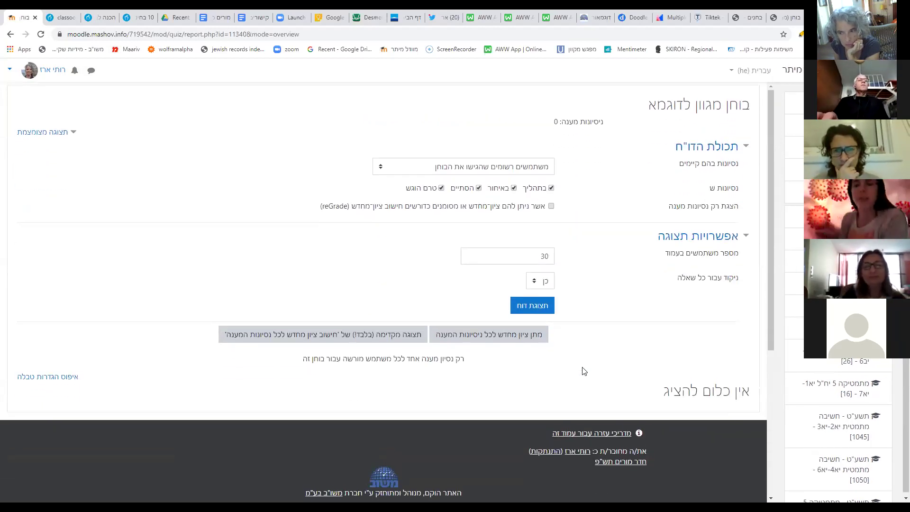
scroll(583, 371, "up", 2)
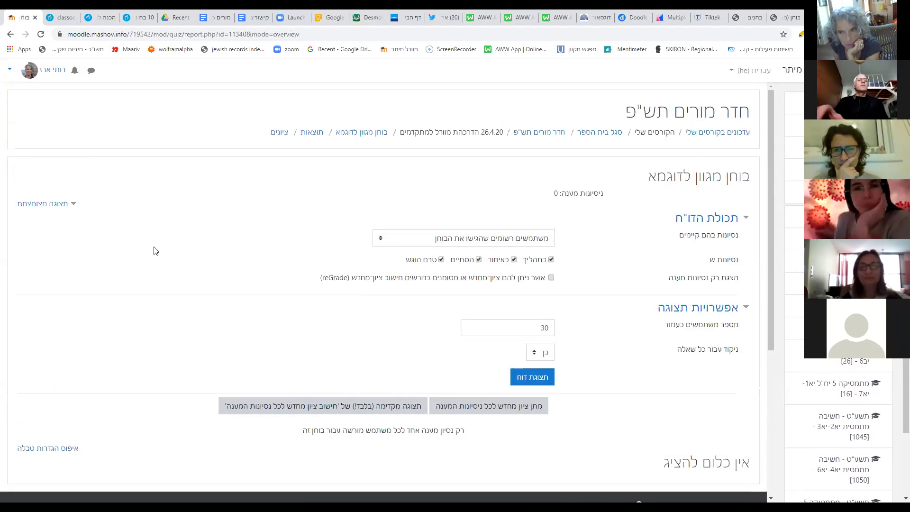
left_click(11, 35)
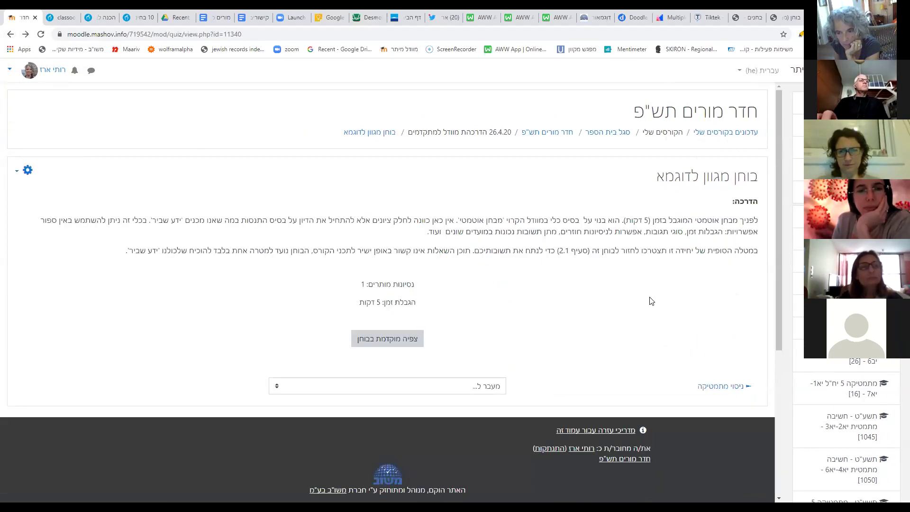
left_click(10, 35)
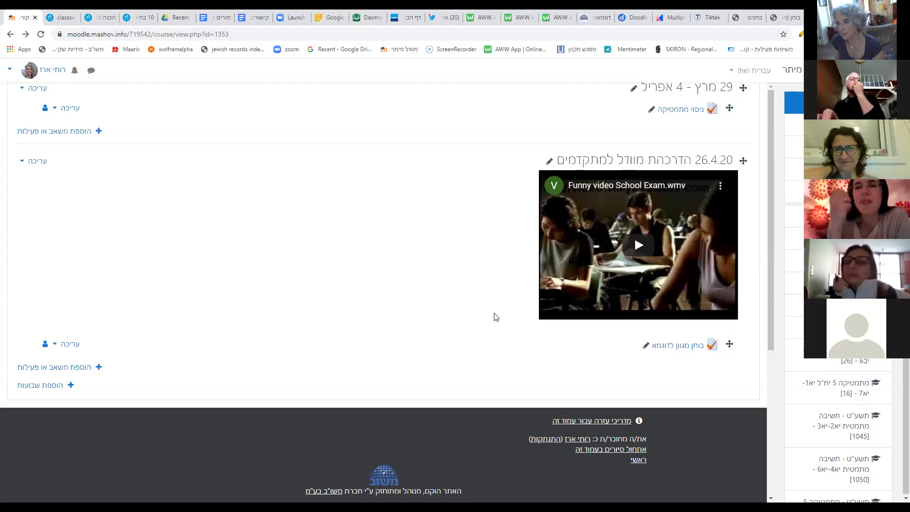
Show the activity chooser and the form for adding a quiz (בוחן) to the 26.4.20 section, without adding anything.
left_click(88, 368)
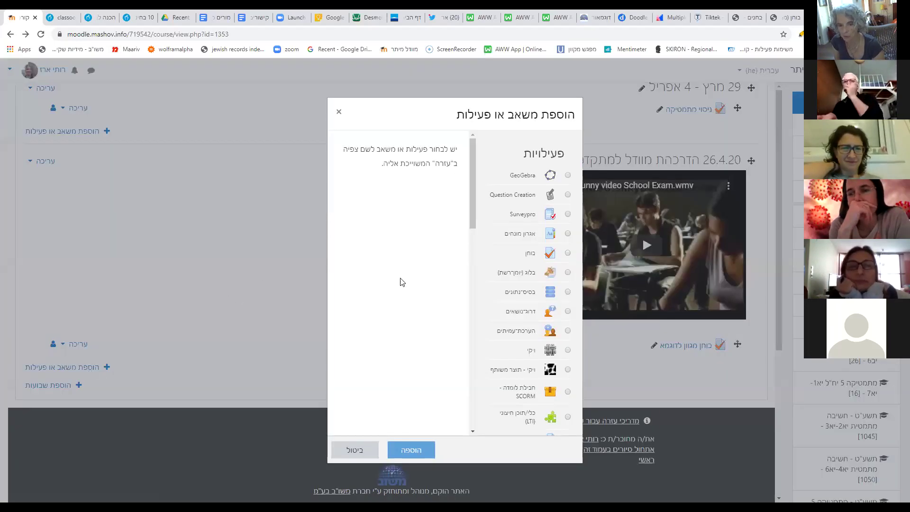
left_click(568, 254)
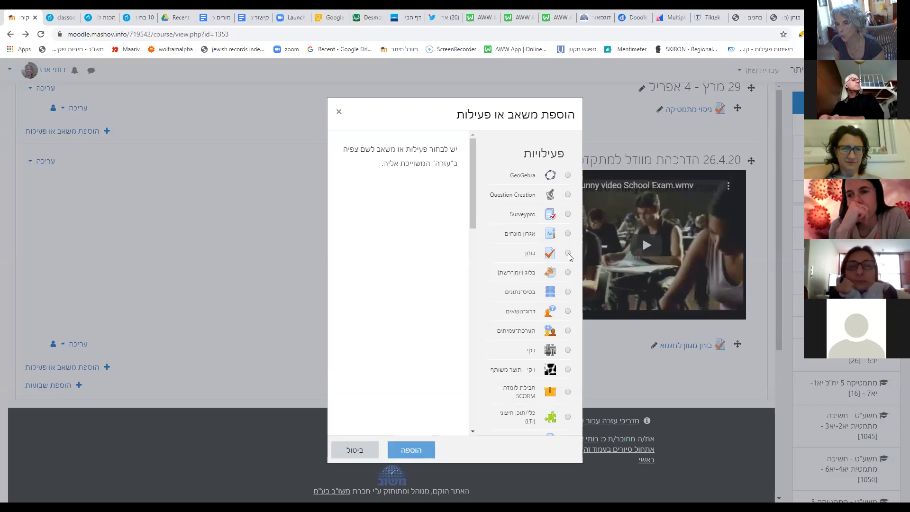
left_click(424, 451)
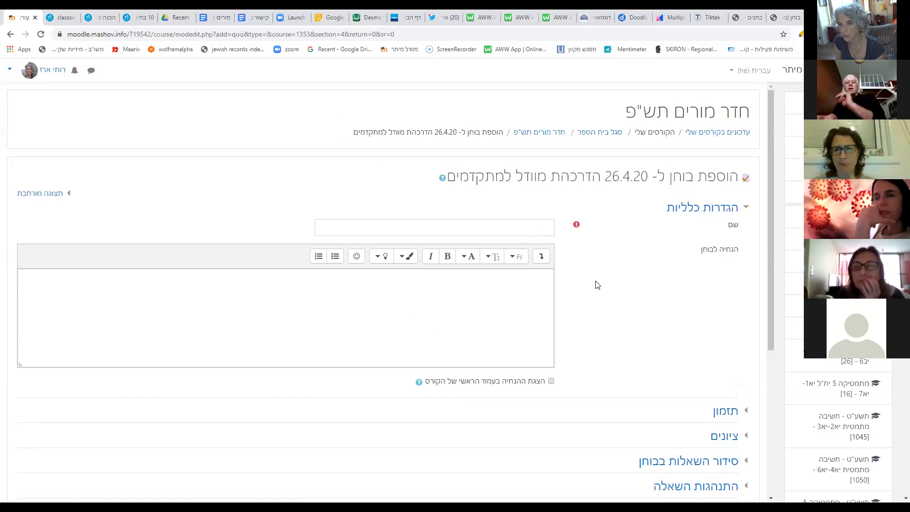
left_click(11, 34)
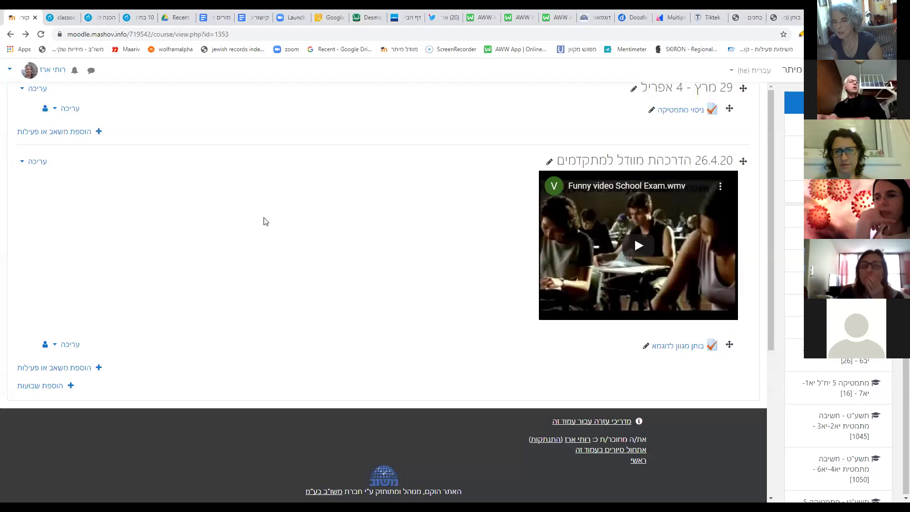
left_click(85, 369)
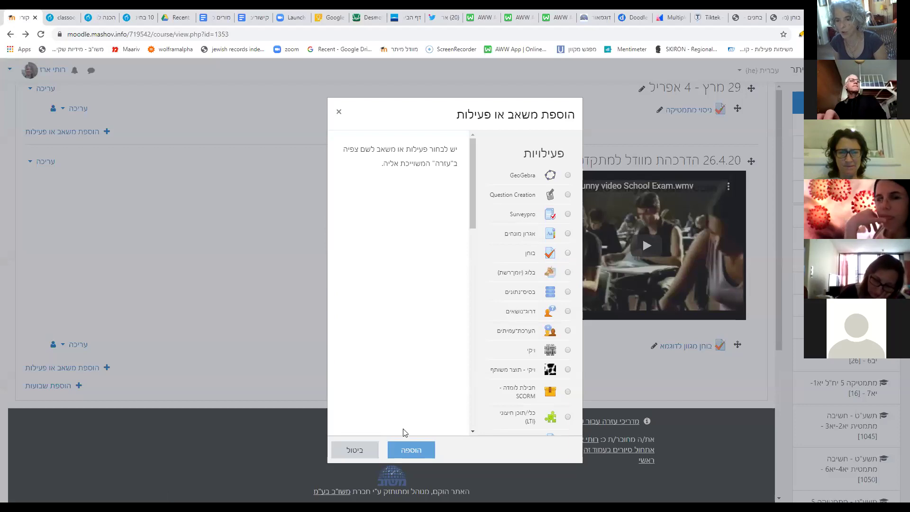
left_click(354, 450)
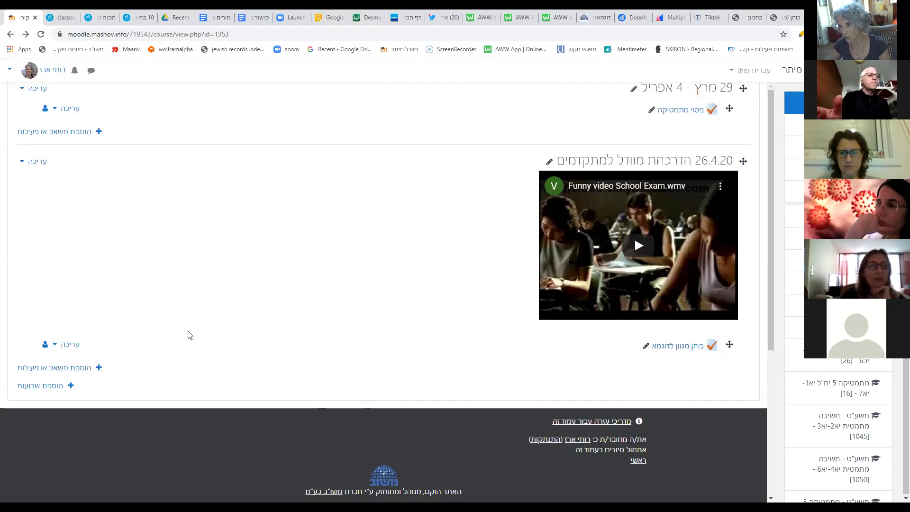
Open the question bank (מאגר שאלות) of the course from the full course administration page.
scroll(118, 247, "up", 15)
scroll(119, 246, "up", 10)
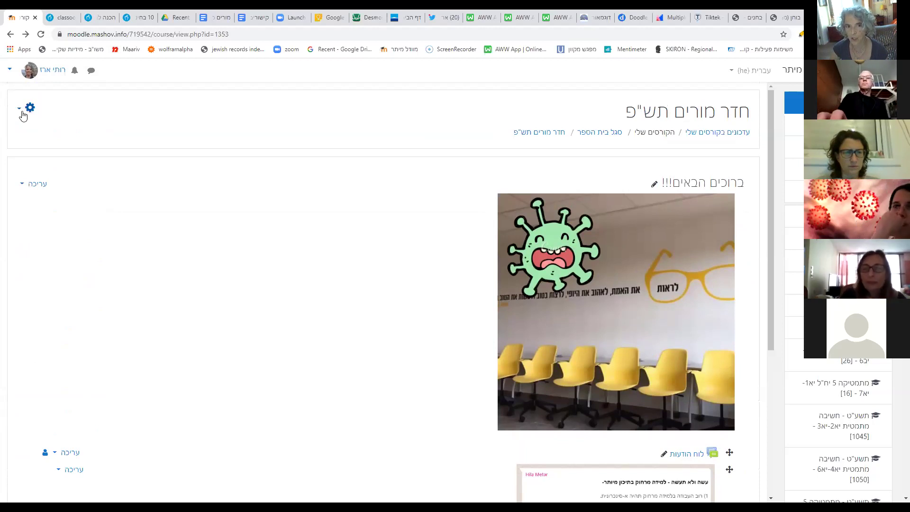
left_click(30, 108)
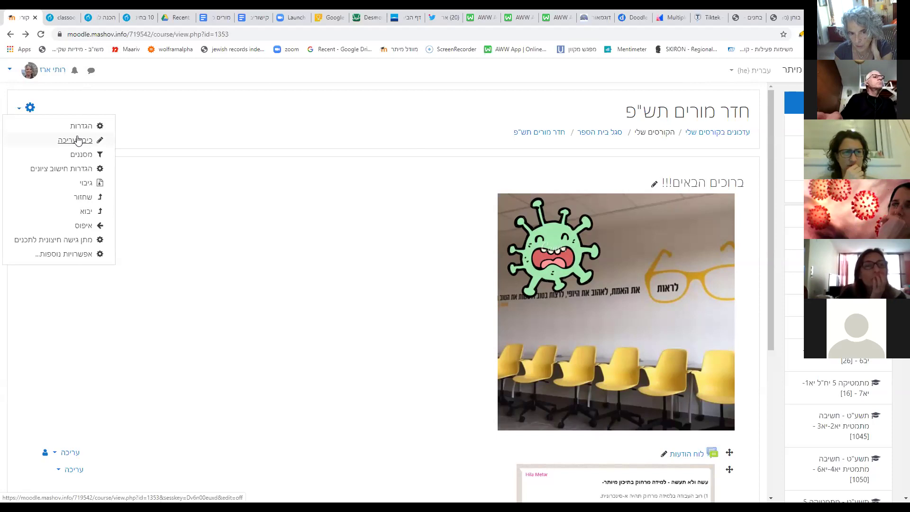
left_click(83, 255)
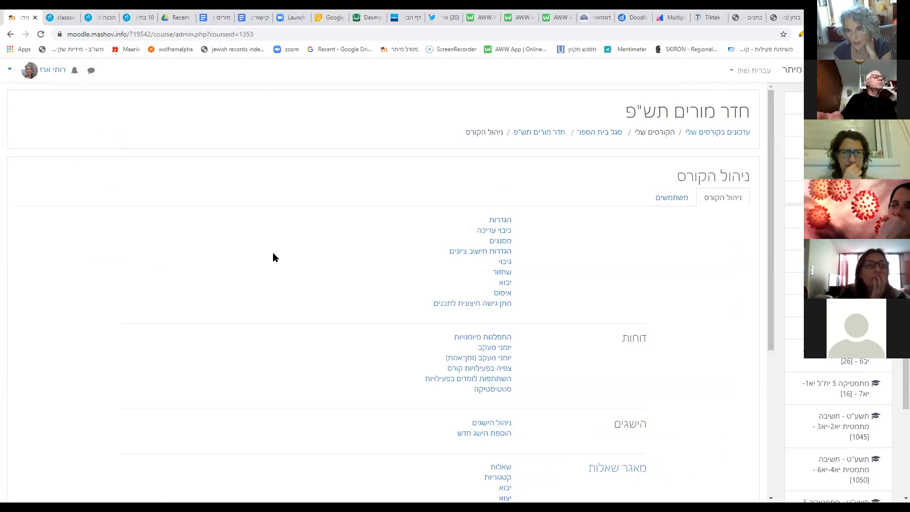
scroll(585, 316, "down", 3)
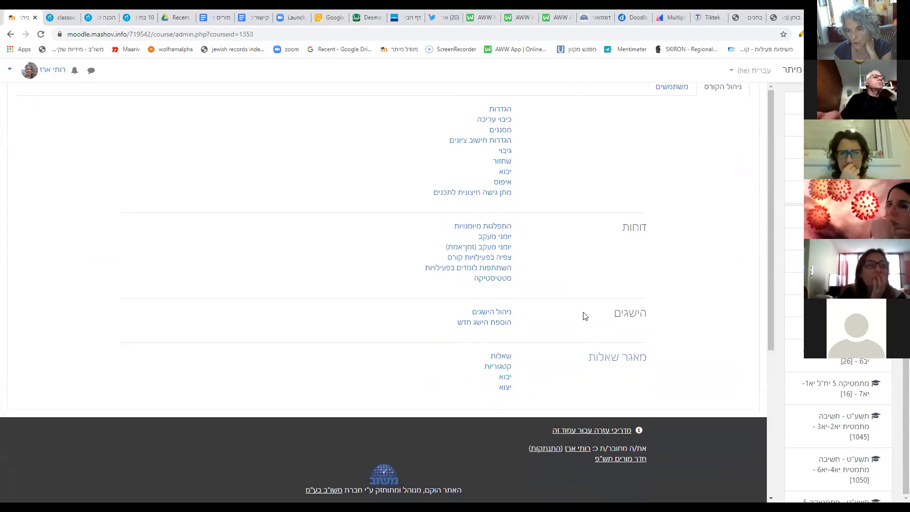
left_click(615, 363)
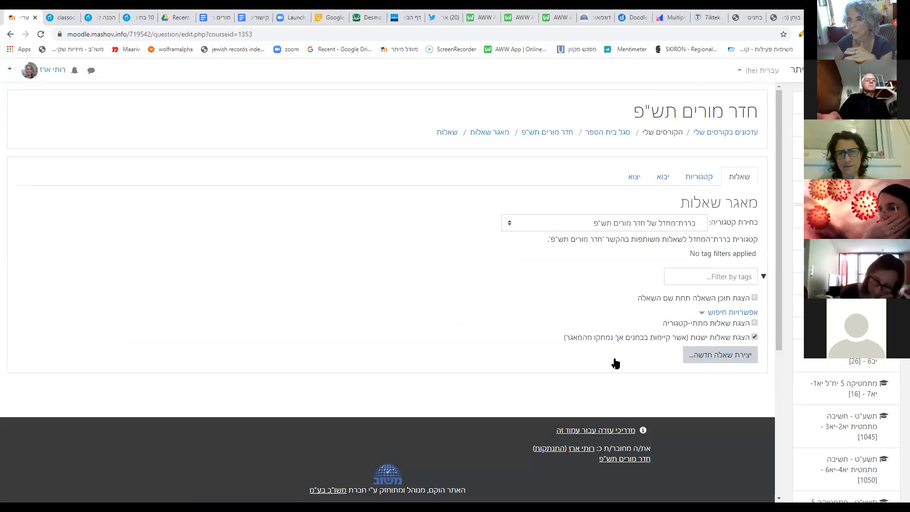
Open the question category ברירת המחדל עבור סדנאות פדגוגיה and look through its list of questions.
left_click(699, 176)
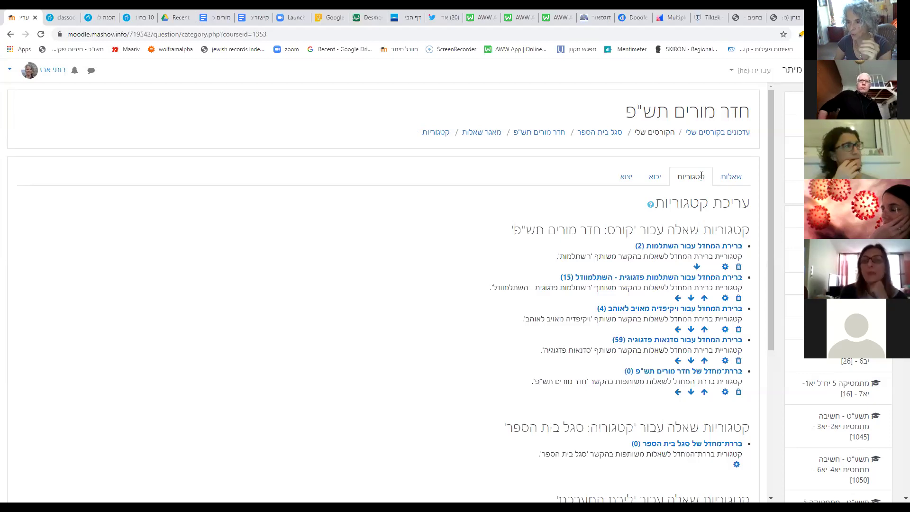
left_click(671, 344)
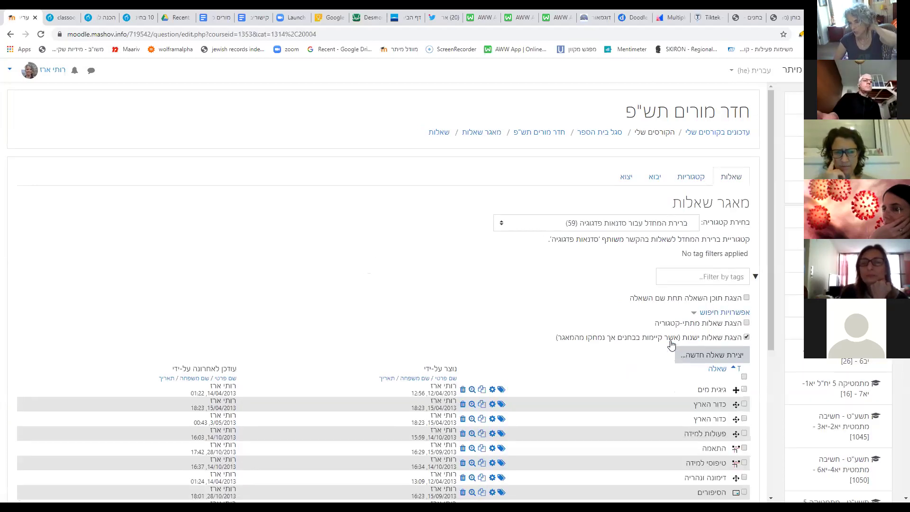
scroll(671, 344, "down", 2)
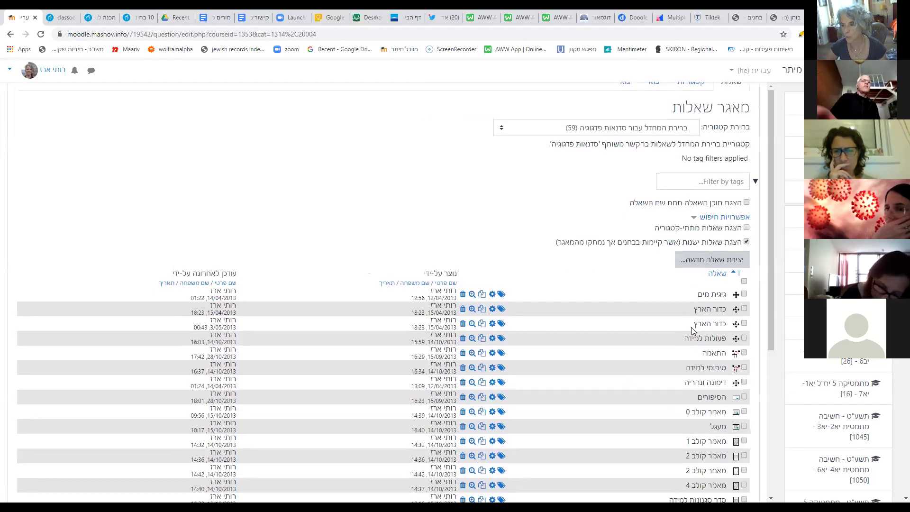
scroll(691, 329, "down", 3)
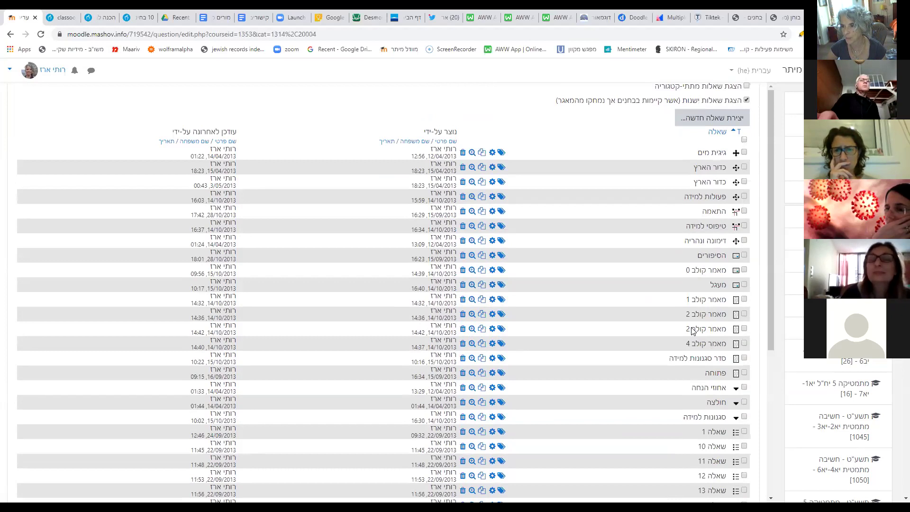
scroll(693, 330, "up", 3)
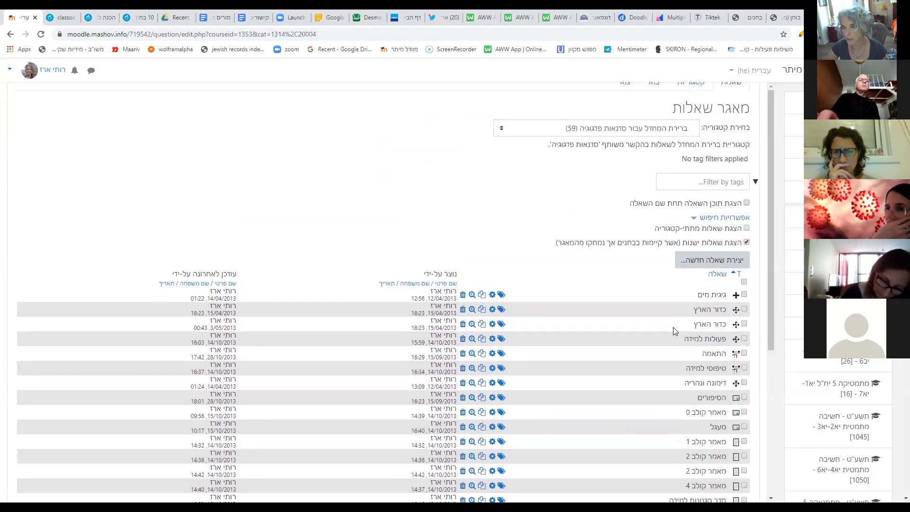
scroll(656, 289, "up", 2)
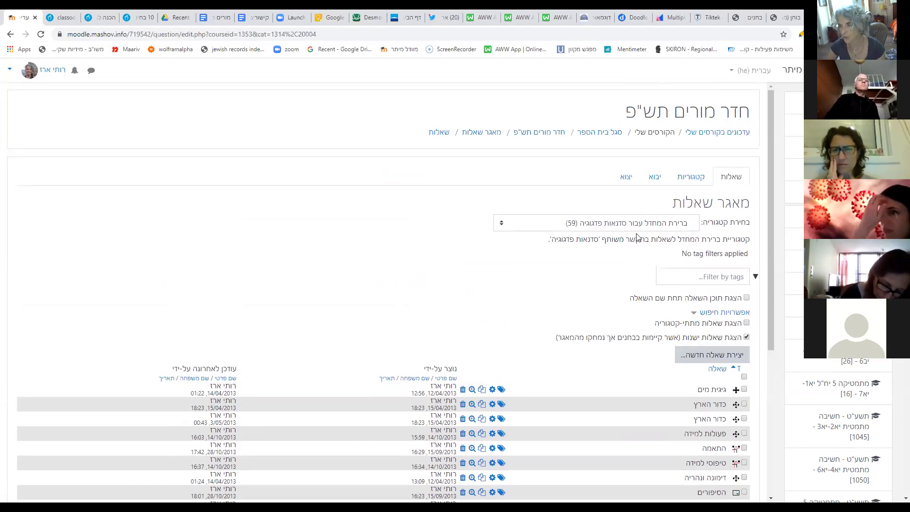
Examine the names and types of the questions listed in the סדנאות פדגוגיה category.
scroll(637, 236, "down", 20)
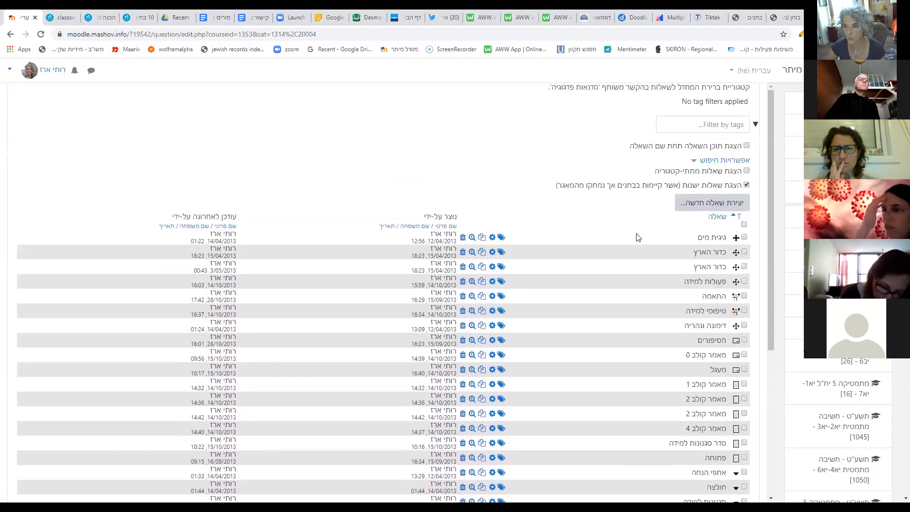
scroll(636, 237, "down", 8)
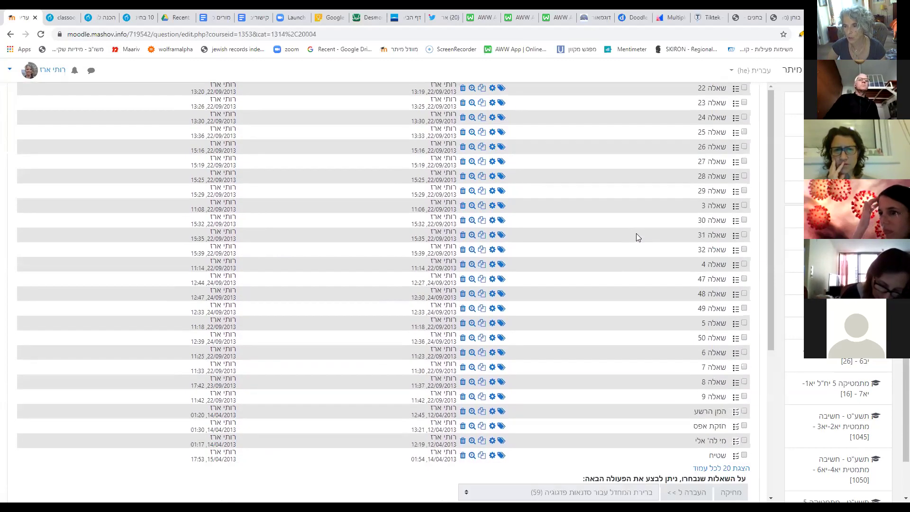
scroll(636, 237, "up", 10)
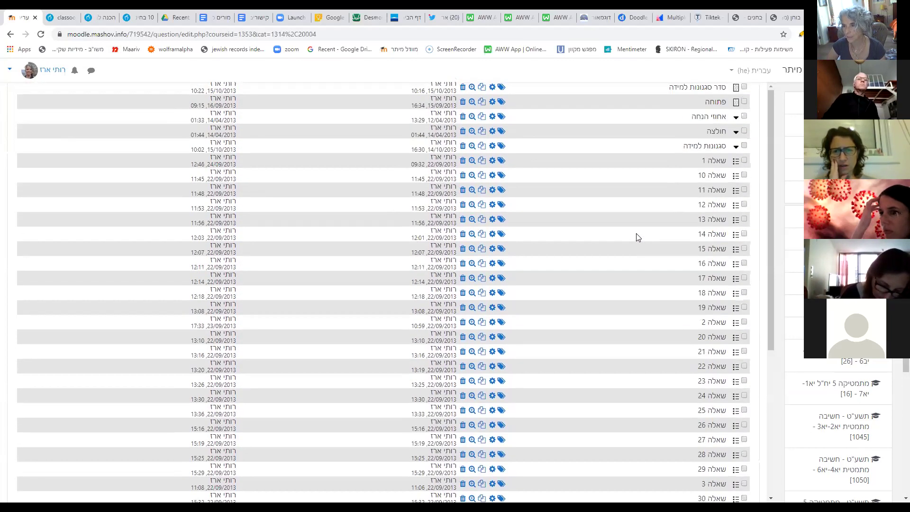
scroll(636, 237, "up", 6)
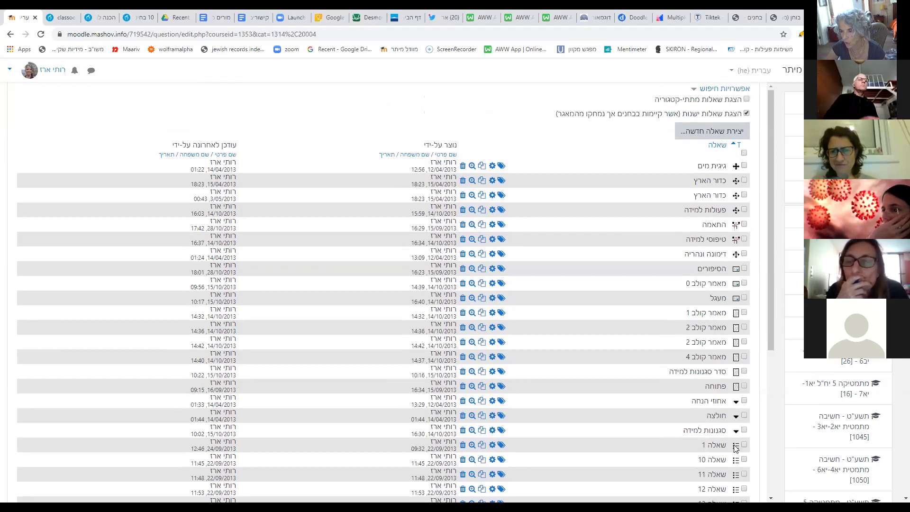
scroll(736, 448, "down", 3)
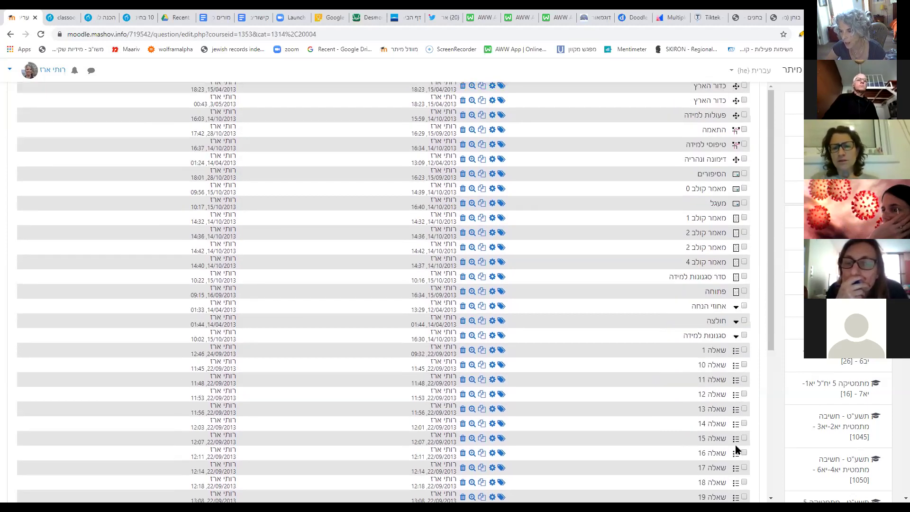
scroll(736, 446, "down", 3)
scroll(720, 355, "down", 4)
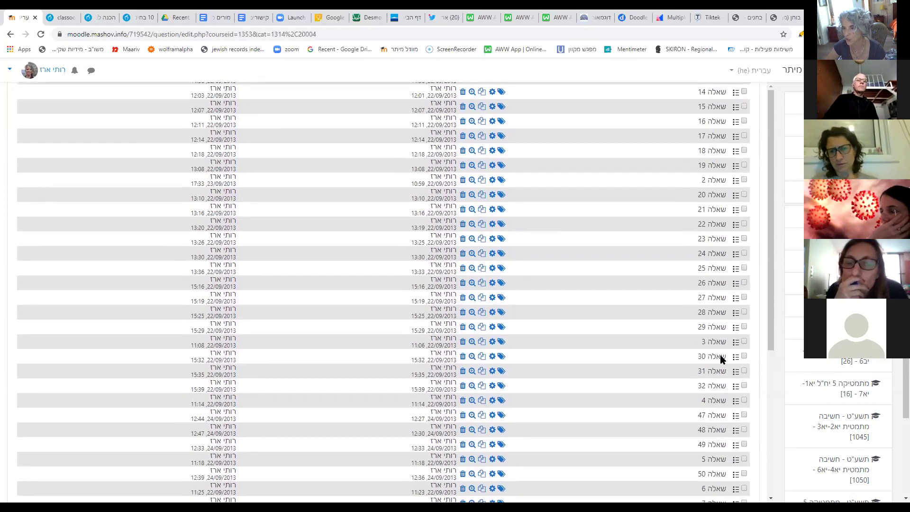
scroll(721, 357, "up", 6)
scroll(721, 359, "up", 8)
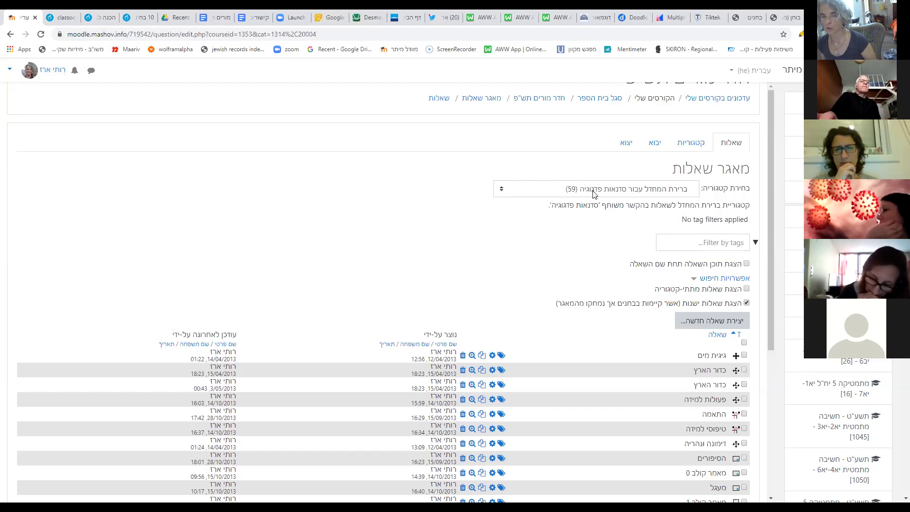
scroll(324, 189, "up", 1)
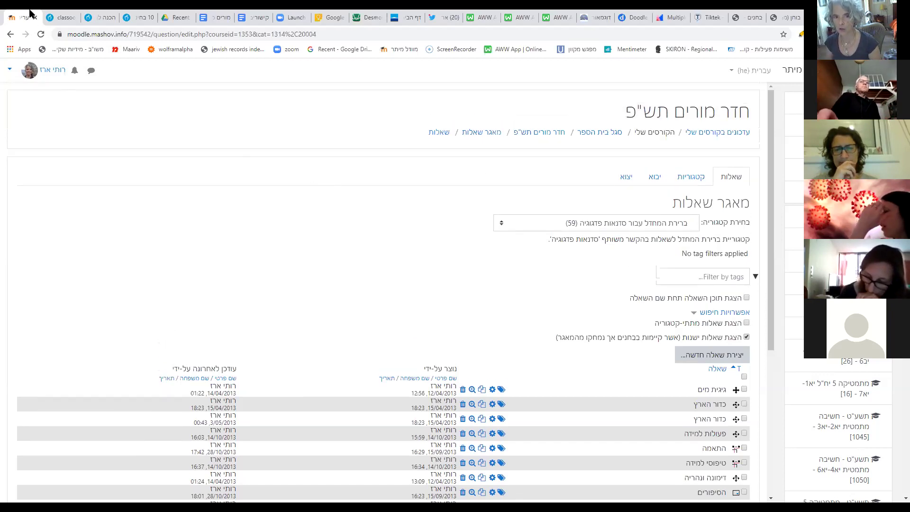
Return to the חדר מורים תש"פ course page and reopen its question bank from the full course administration options.
left_click(10, 35)
left_click(10, 34)
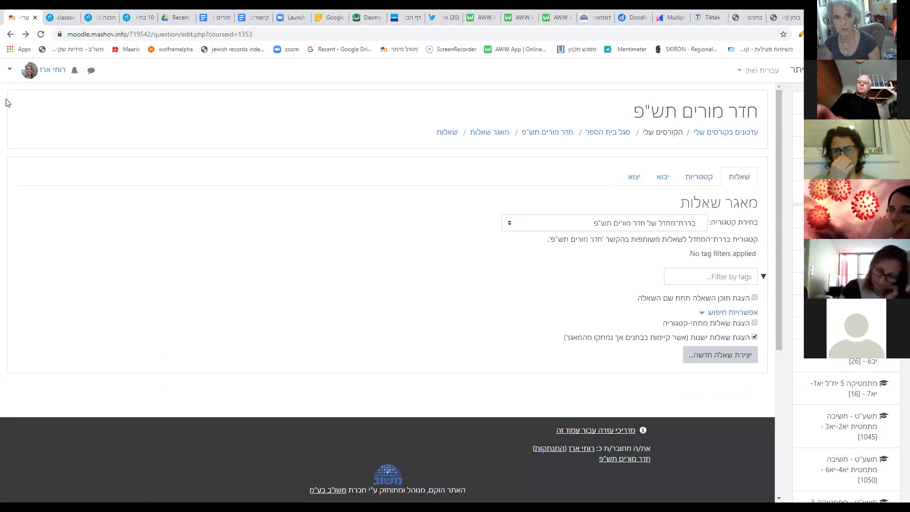
left_click(543, 132)
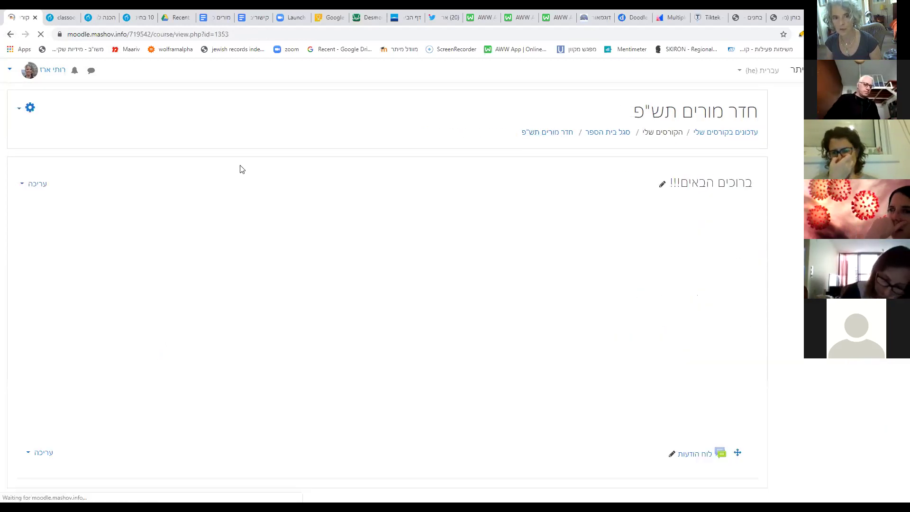
left_click(30, 107)
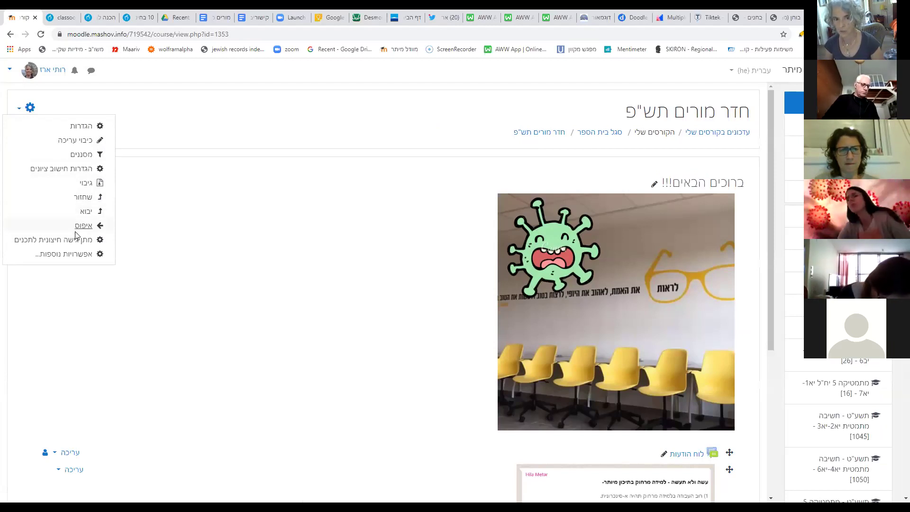
left_click(71, 254)
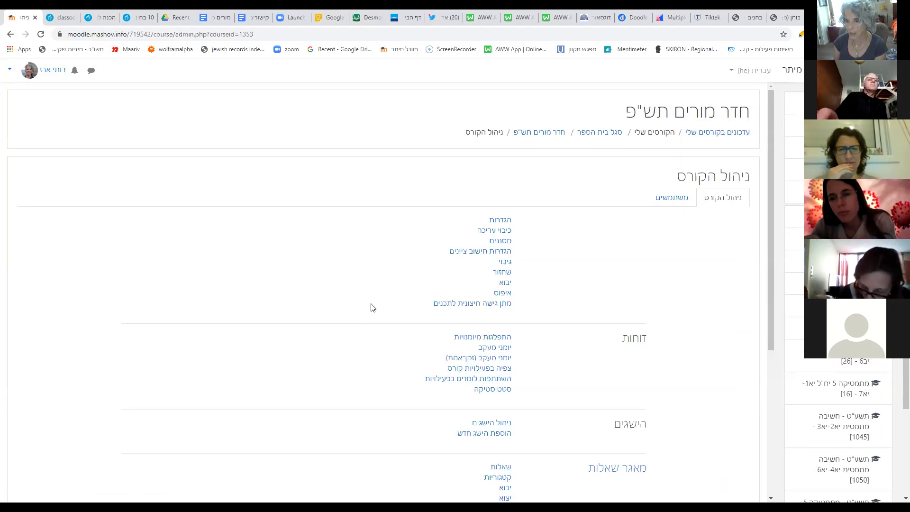
scroll(567, 335, "down", 2)
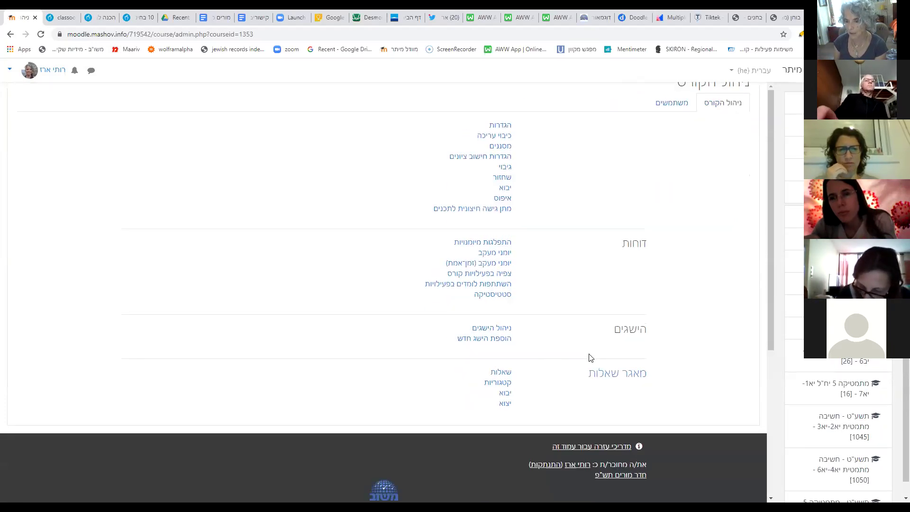
left_click(501, 374)
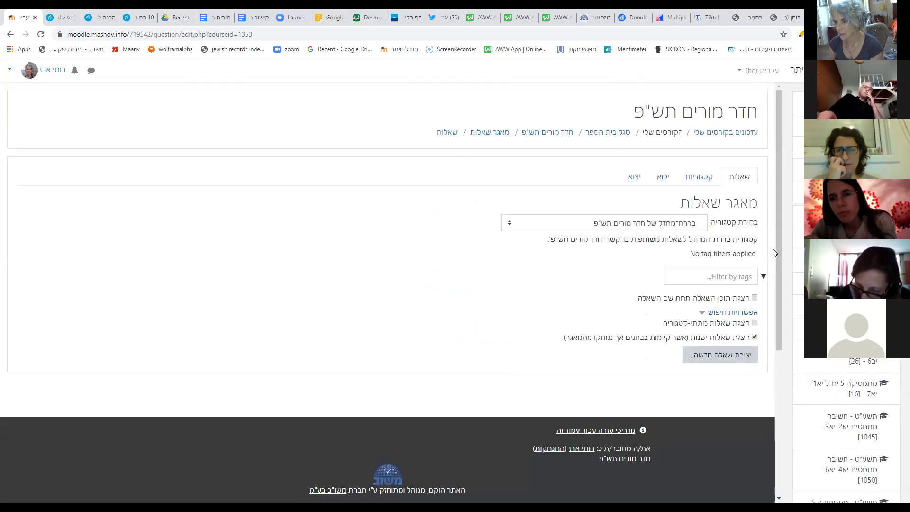
Open the question bank's category management (קטגוריות) and go to the form for adding a category.
left_click(701, 178)
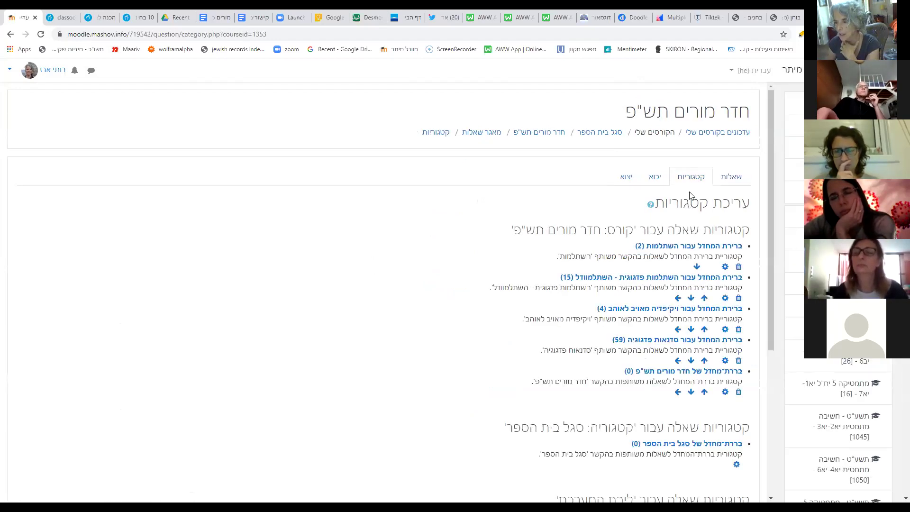
scroll(689, 194, "down", 1)
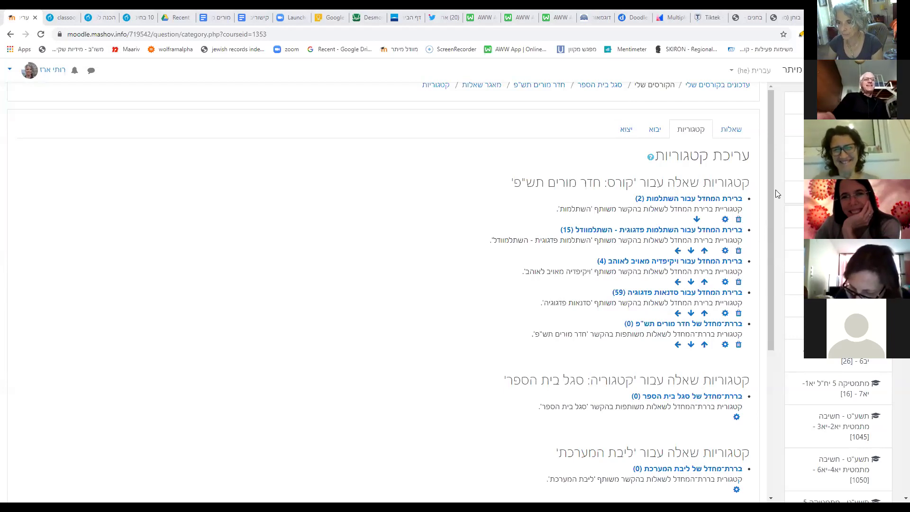
scroll(776, 190, "down", 7)
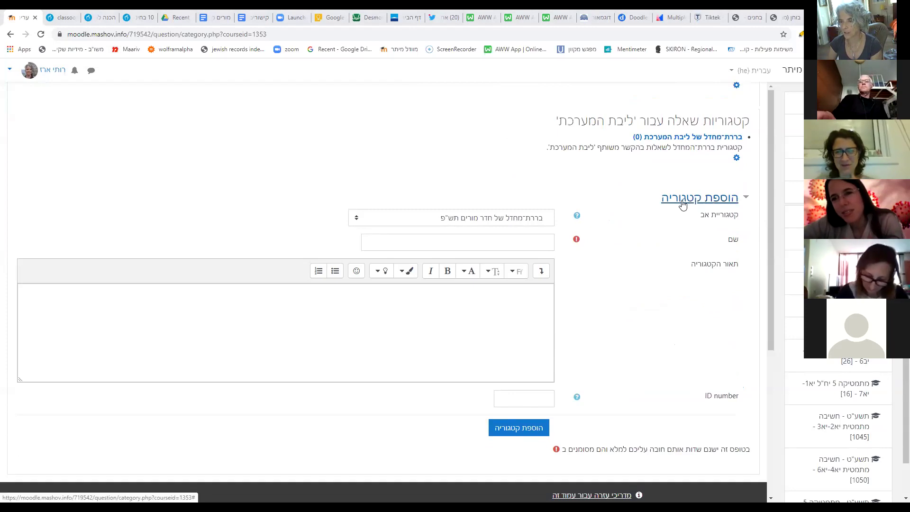
Add a question category named קטגוריית הדרכה under the course's default category, leaving its description empty.
left_click(533, 240)
type("ק")
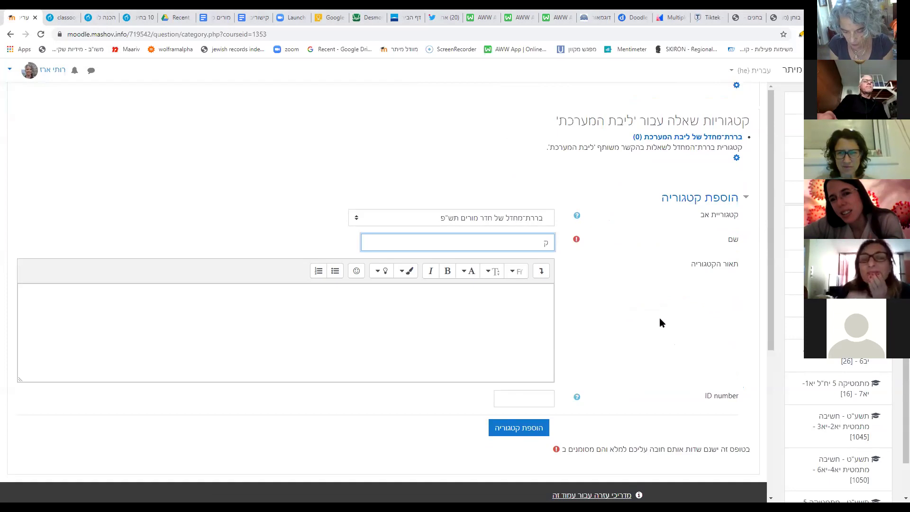
type("גוריית")
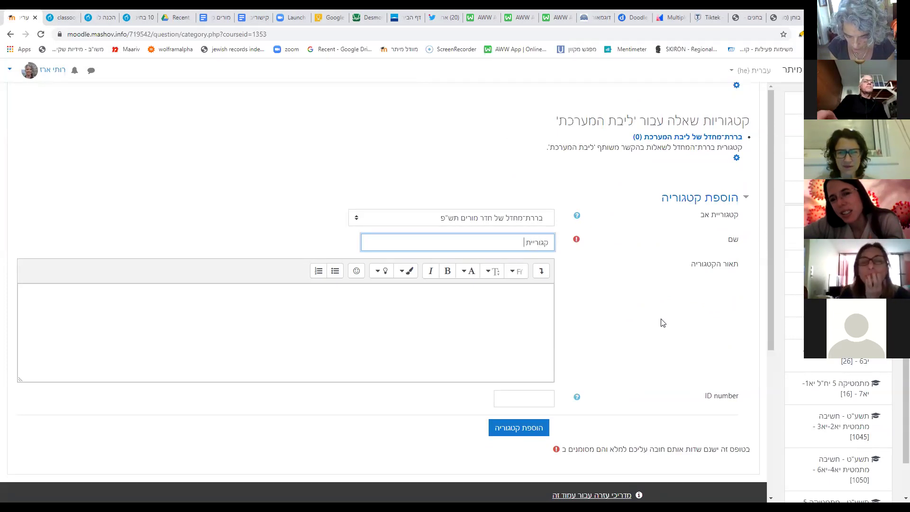
type(" הדרכה")
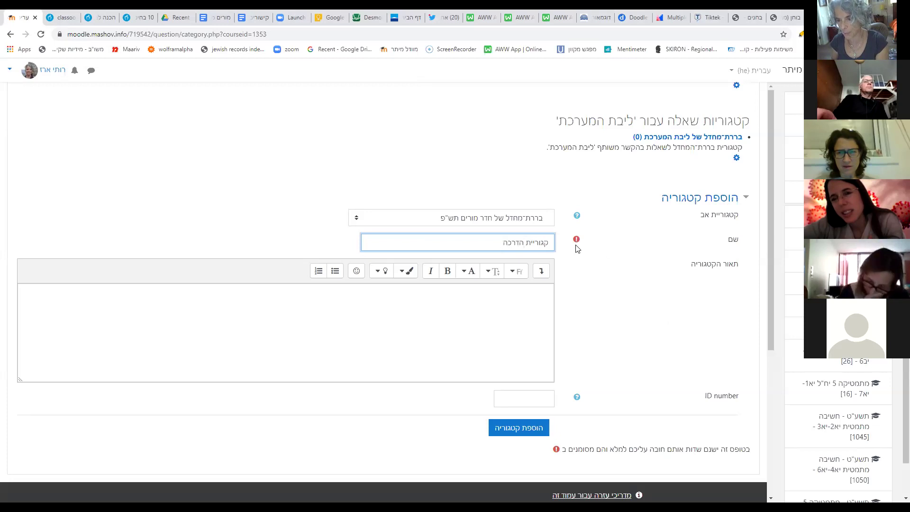
left_click(538, 243)
type("ט")
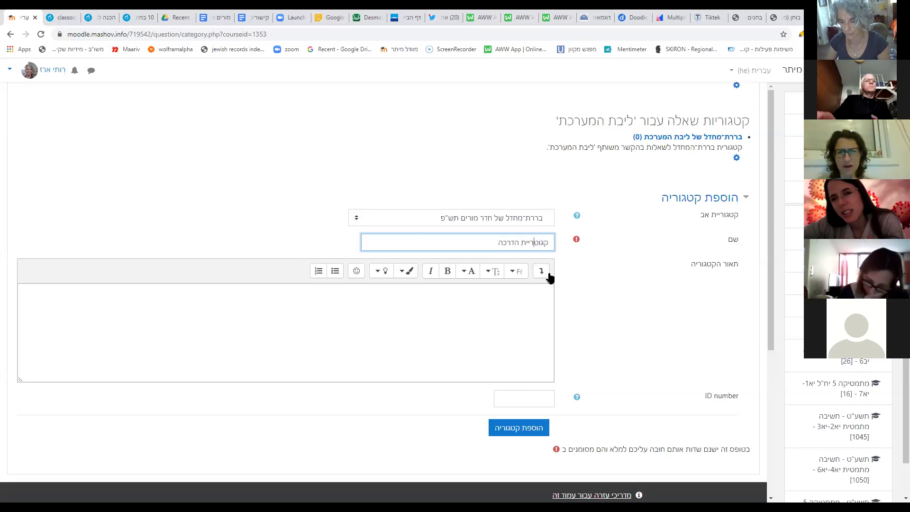
key("Delete")
key("Delete")
type("טגו")
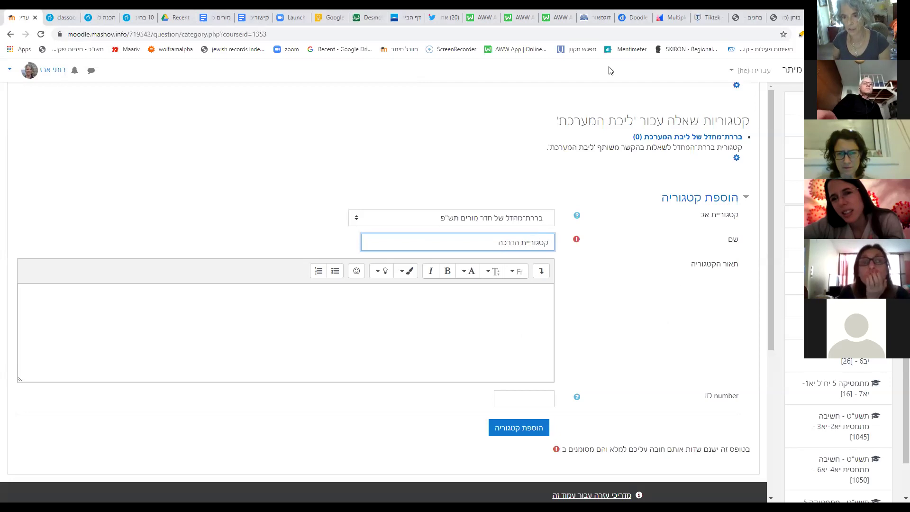
left_click(522, 331)
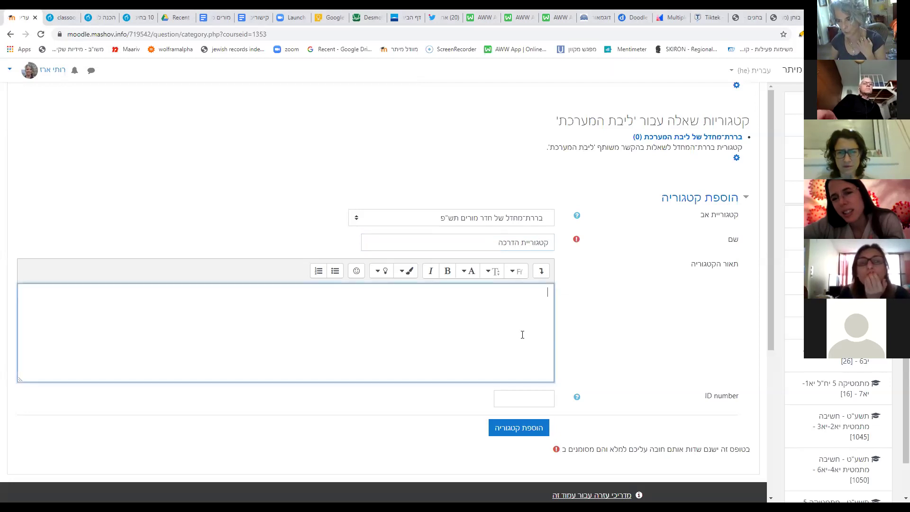
scroll(522, 337, "down", 2)
left_click(530, 371)
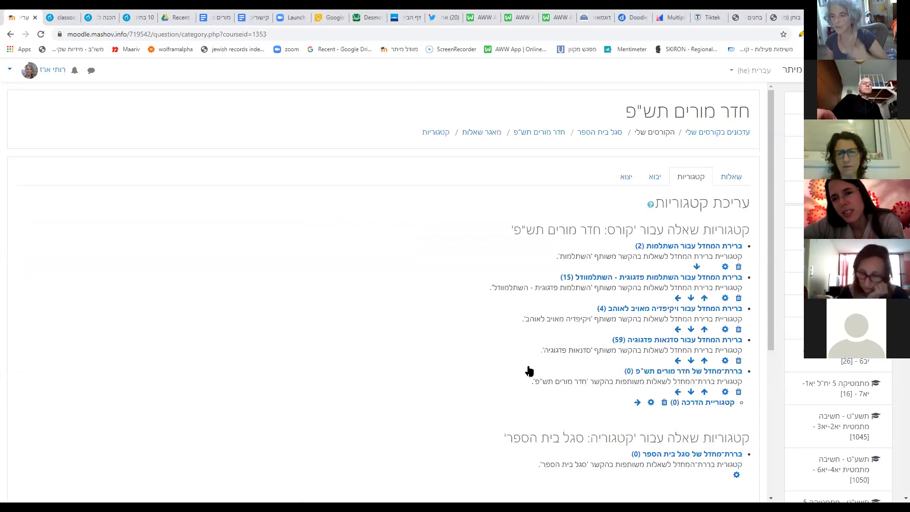
Show the edit form of the קטגוריית הדרכה category, and select that category in the question bank's question list.
scroll(609, 366, "down", 4)
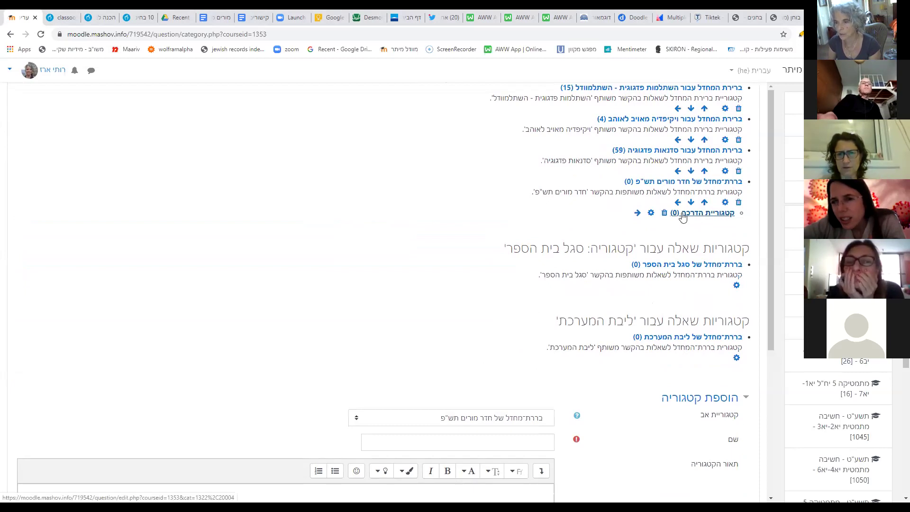
left_click(651, 214)
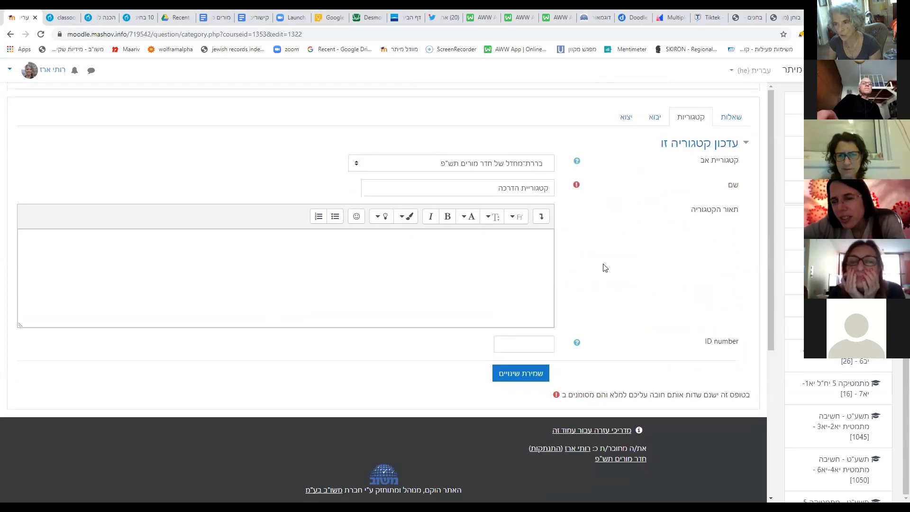
left_click(731, 120)
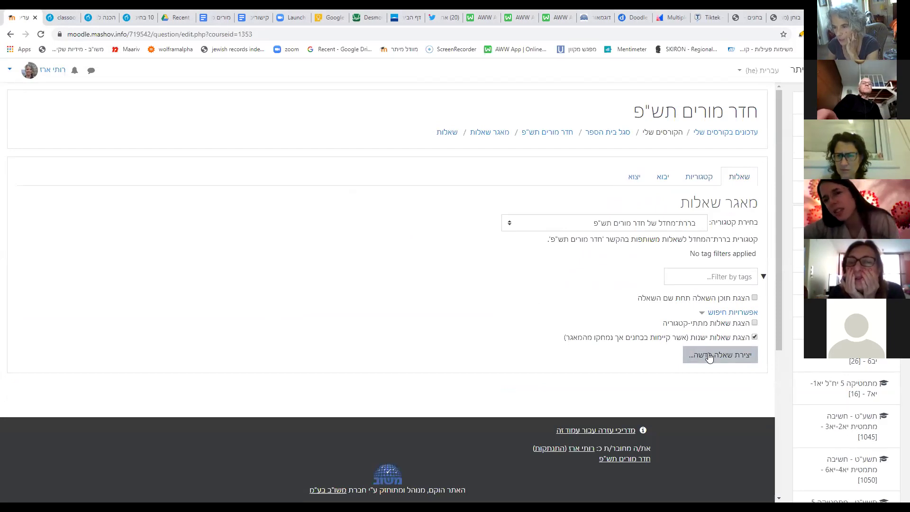
left_click(653, 227)
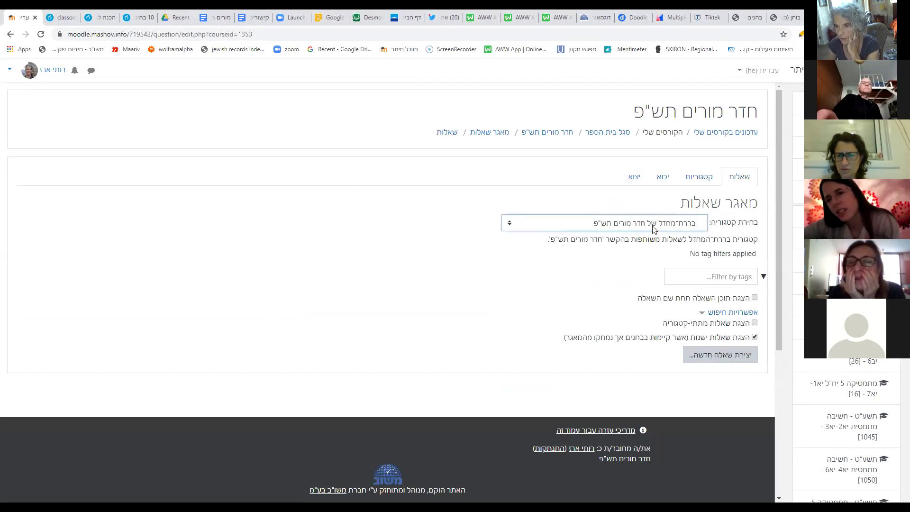
left_click(660, 307)
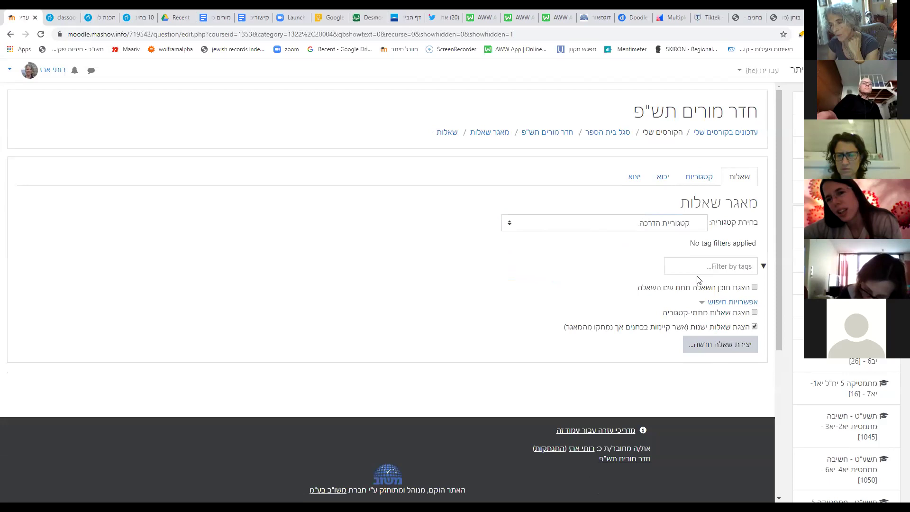
Review the available question types and start a new essay question (מאמר, שאלה פתוחה ארוכה) in the קטגוריית הדרכה category.
left_click(725, 345)
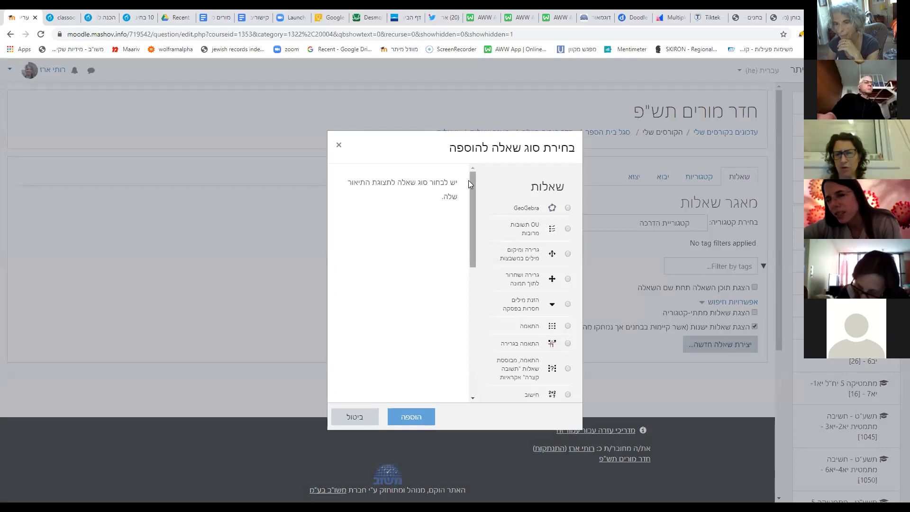
left_click(339, 146)
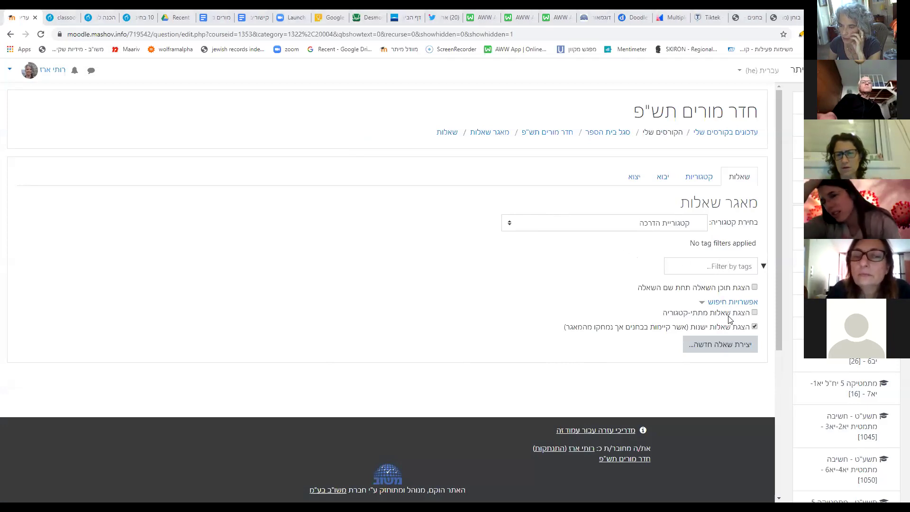
left_click(718, 348)
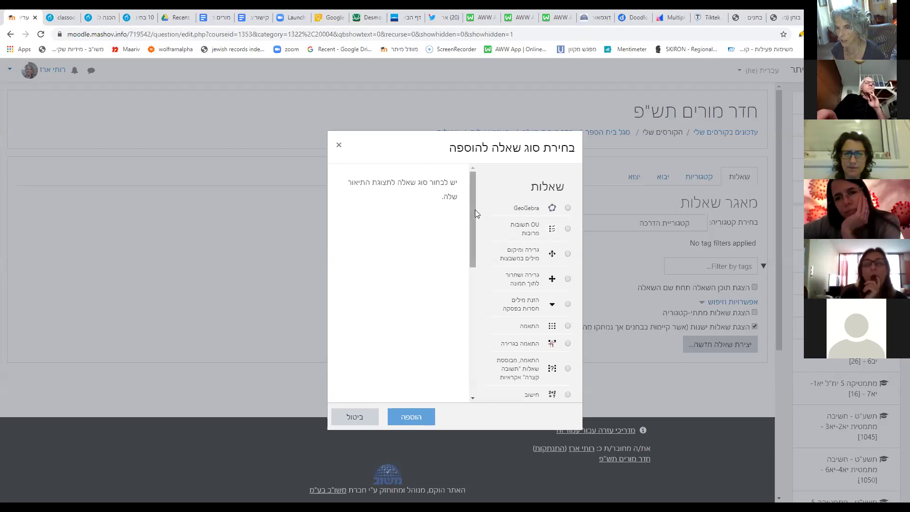
left_click_drag(475, 210, 503, 167)
left_click(568, 256)
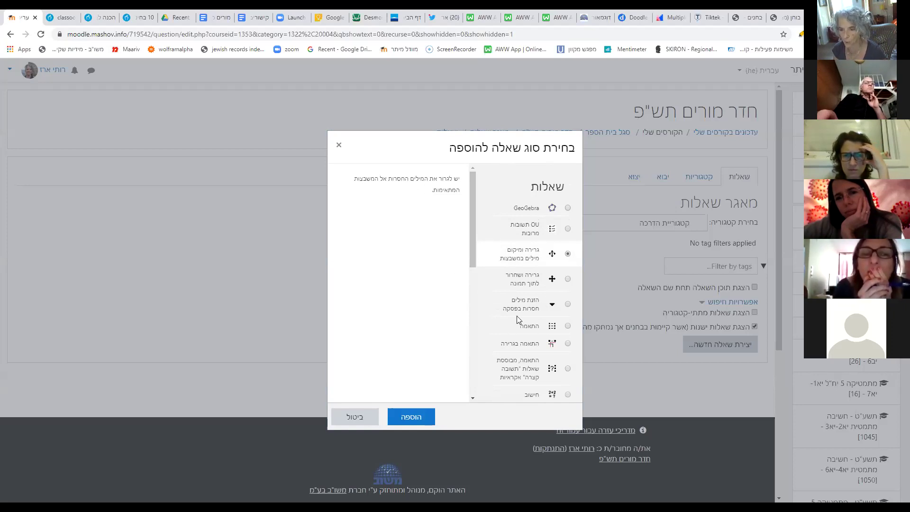
scroll(533, 317, "down", 2)
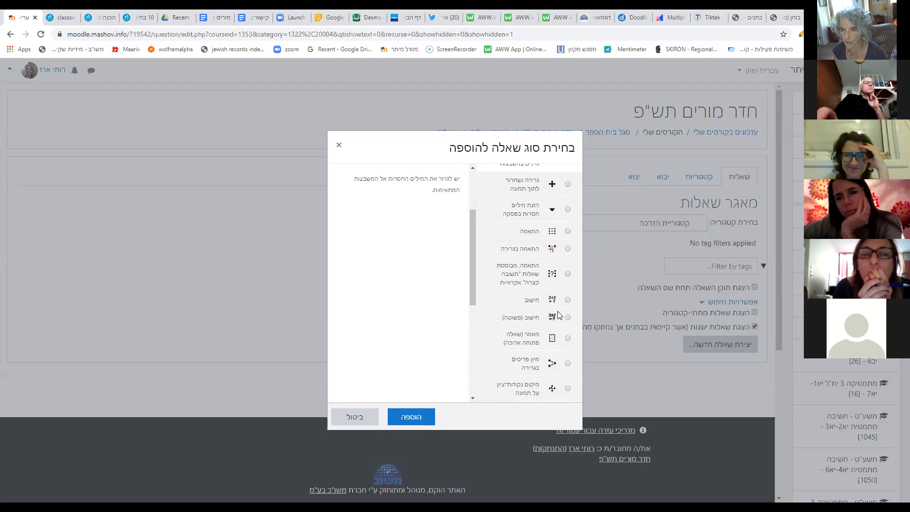
scroll(559, 315, "down", 1)
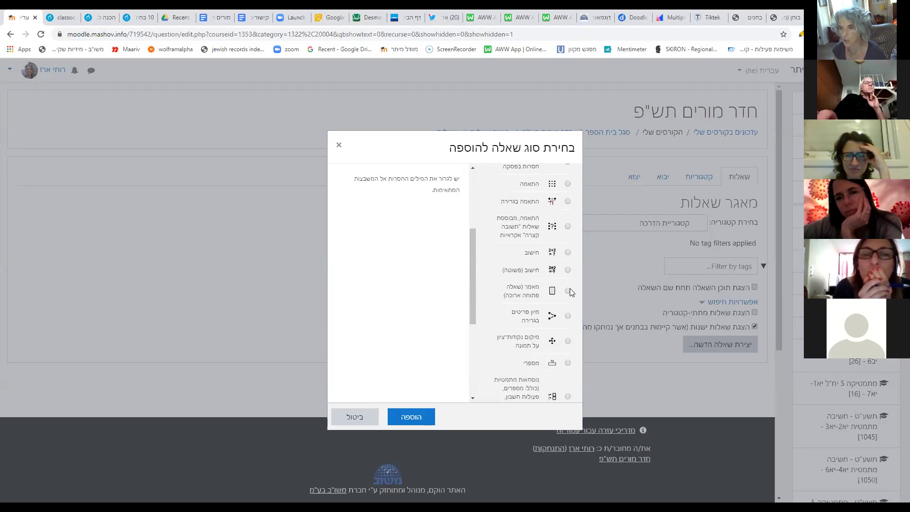
left_click(568, 291)
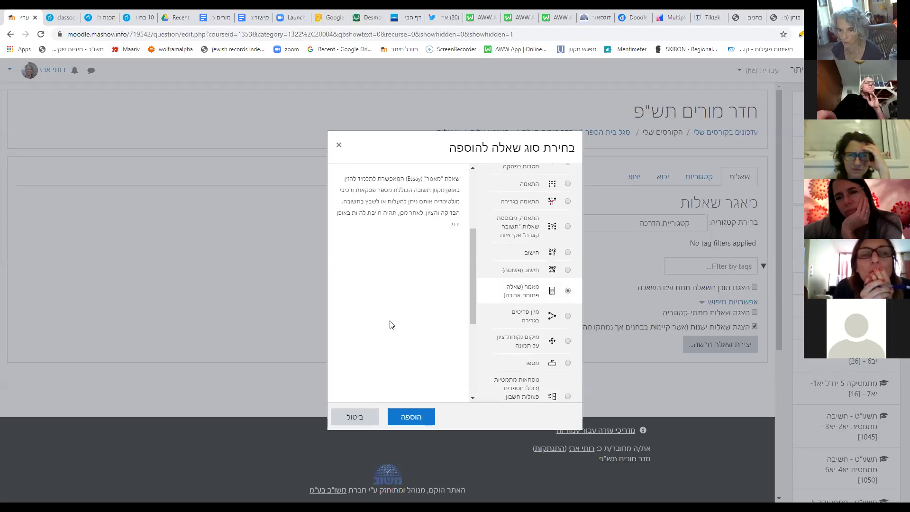
left_click(412, 418)
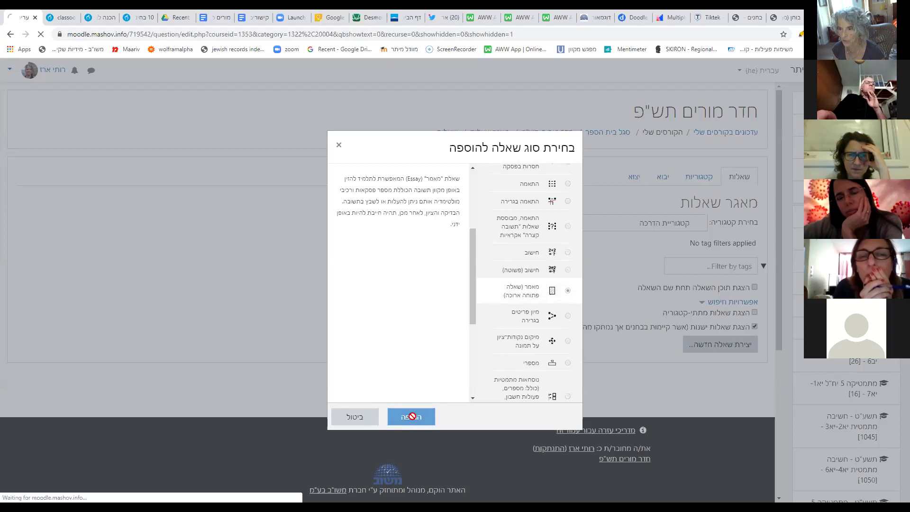
Name the new essay question הדרכה שאלה פתוחה.
left_click(524, 252)
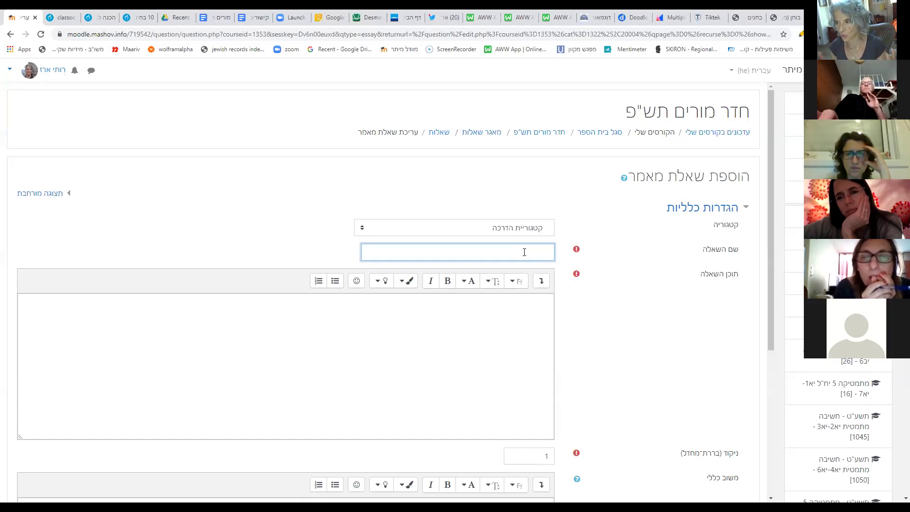
type("הדרכה שאלה פתוחה")
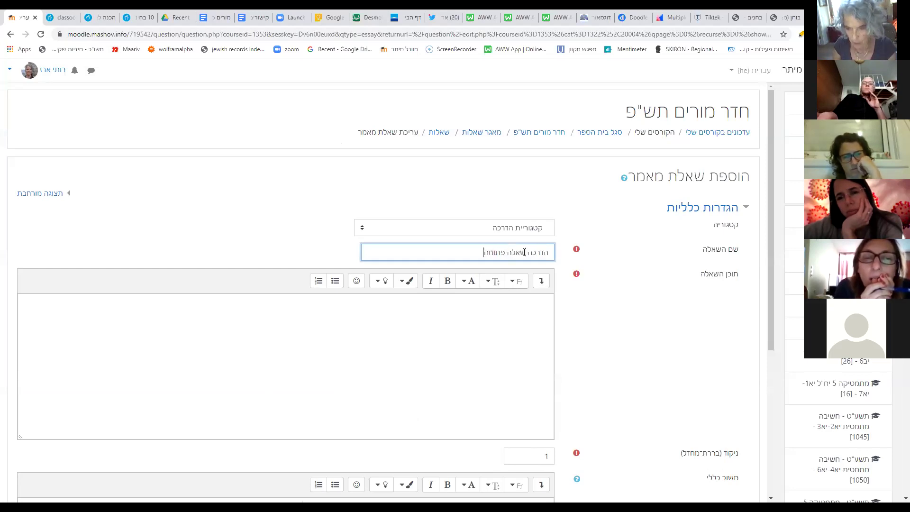
Enter "תאר את" as the essay question's text and save the question with its other settings left at their defaults.
left_click(532, 310)
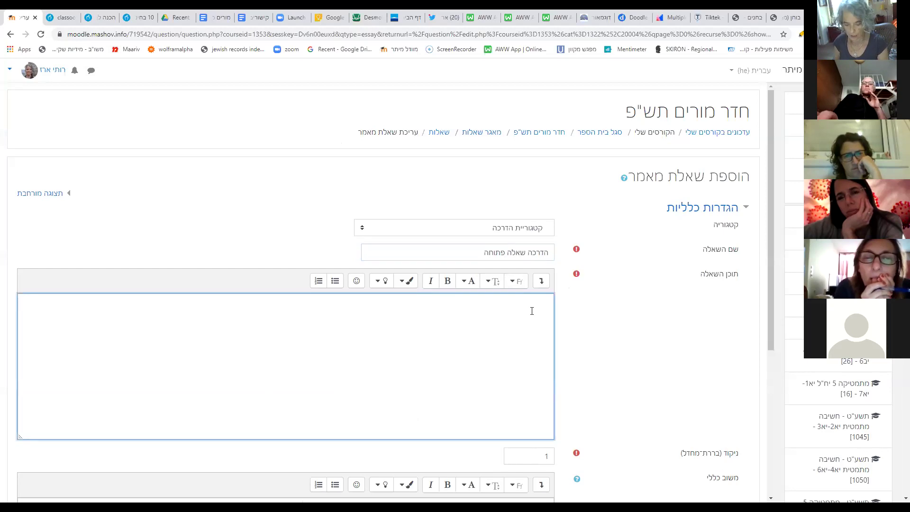
type("תאר את")
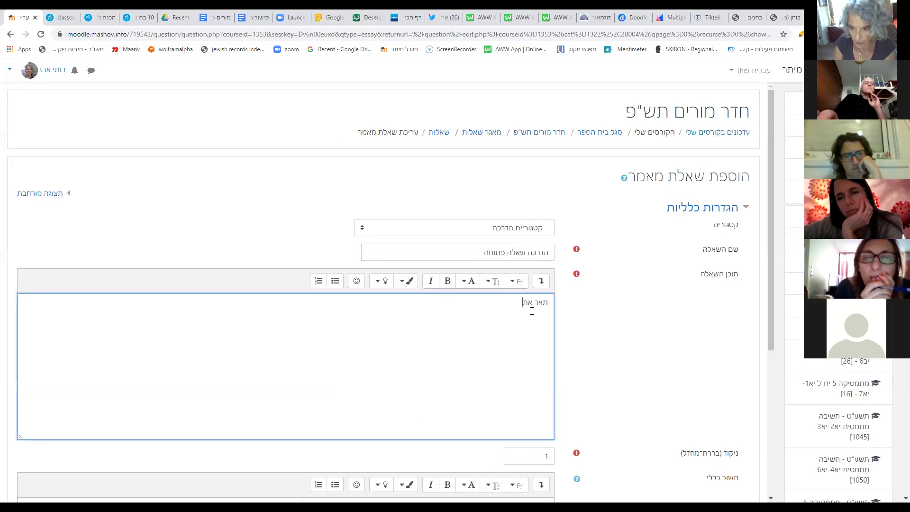
scroll(531, 311, "down", 3)
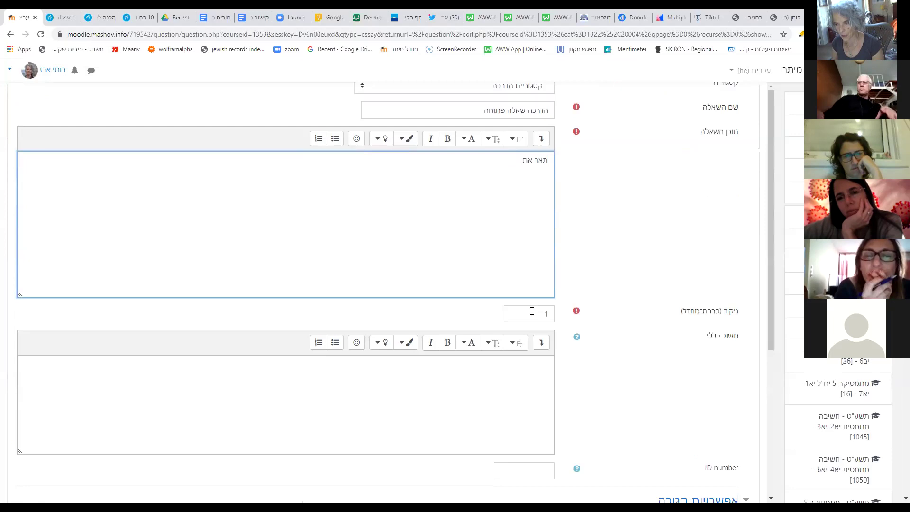
scroll(618, 349, "down", 1)
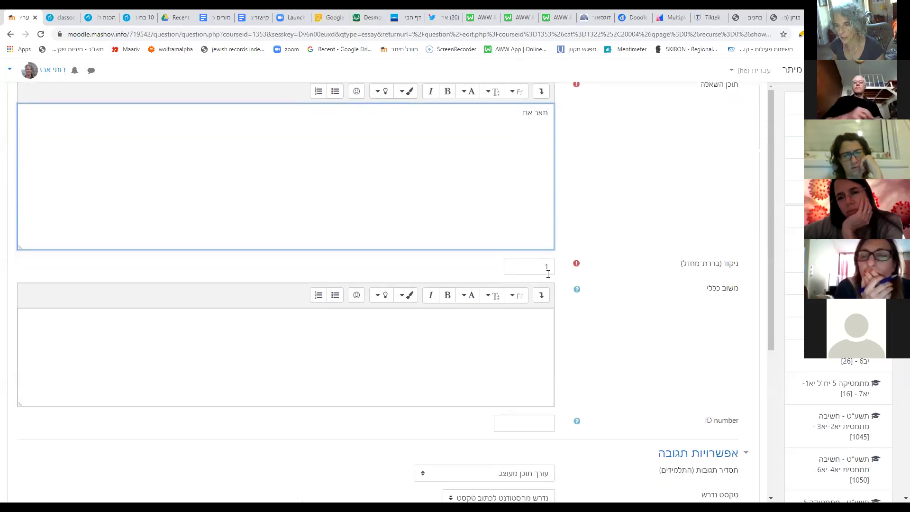
scroll(636, 352, "down", 1)
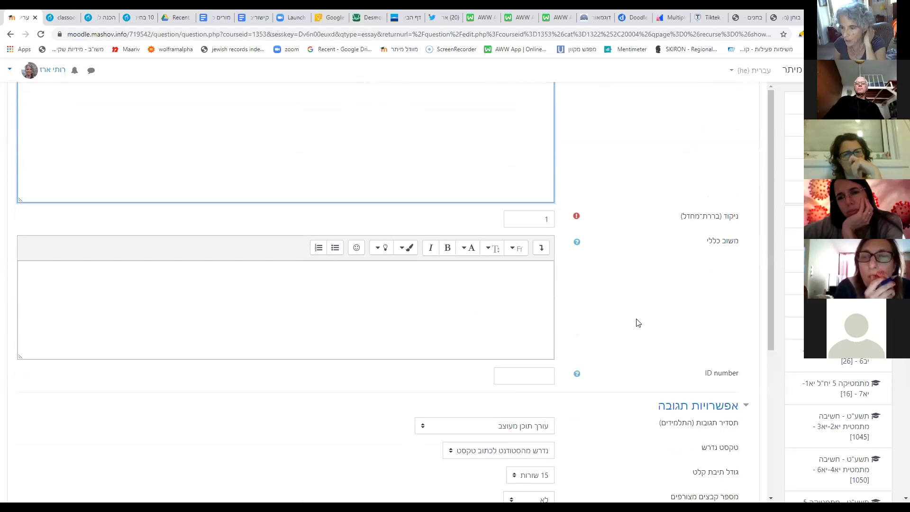
scroll(636, 322, "down", 3)
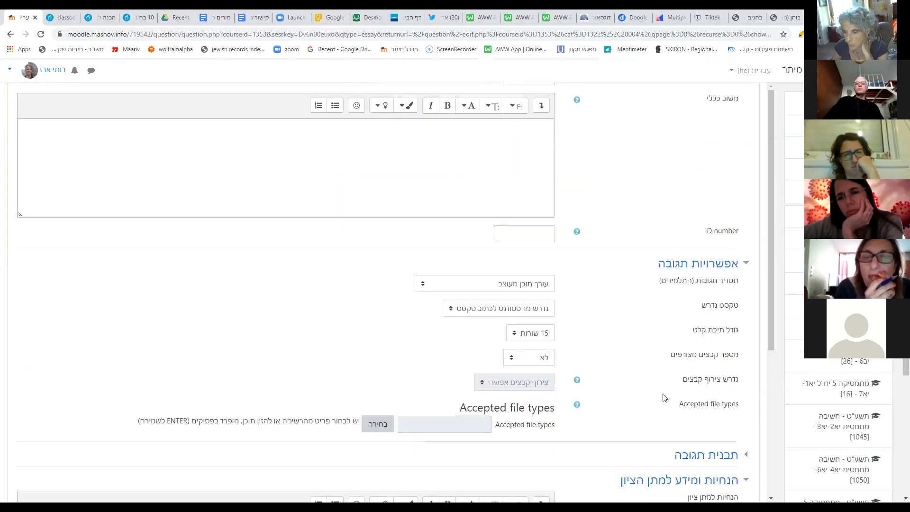
scroll(687, 370, "down", 1)
scroll(658, 288, "up", 3)
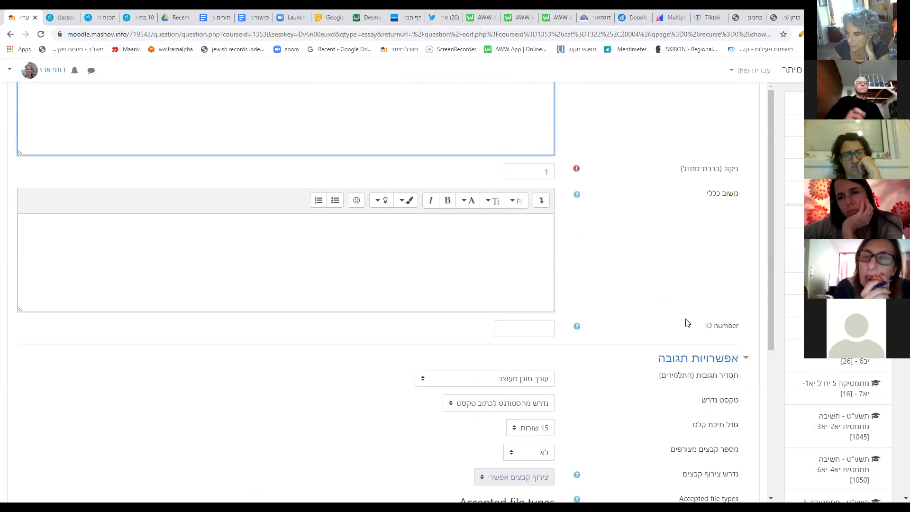
left_click(526, 255)
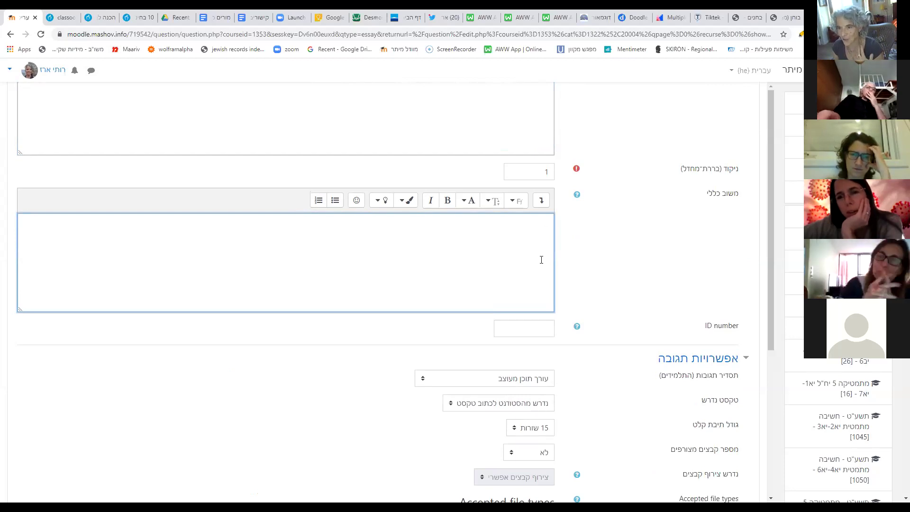
scroll(582, 268, "down", 4)
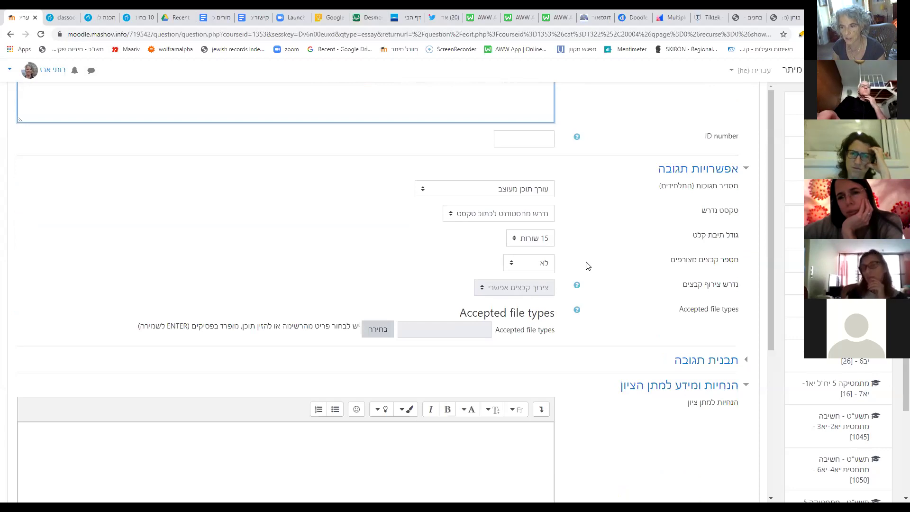
scroll(587, 265, "down", 3)
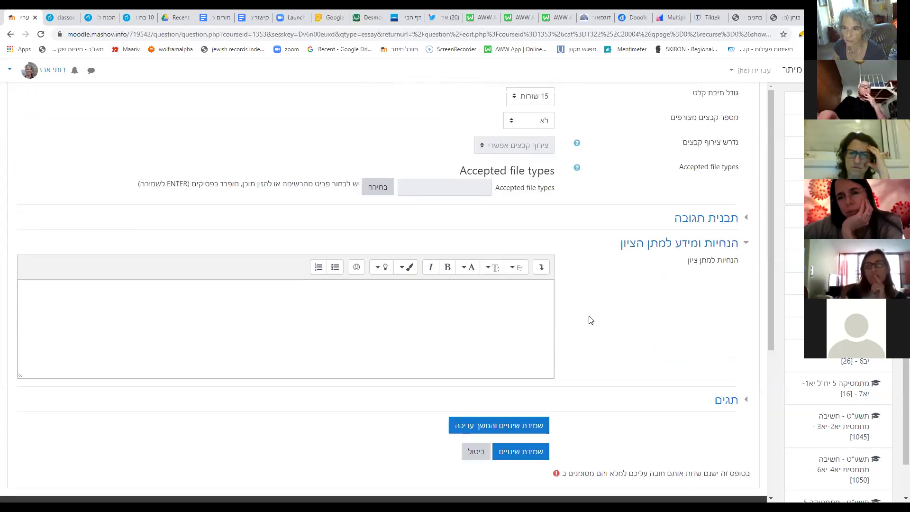
scroll(524, 300, "down", 2)
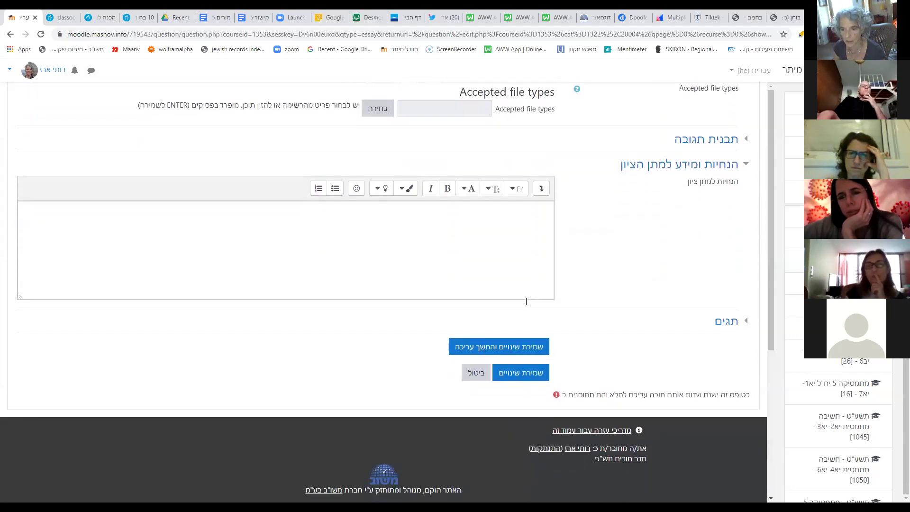
left_click(525, 373)
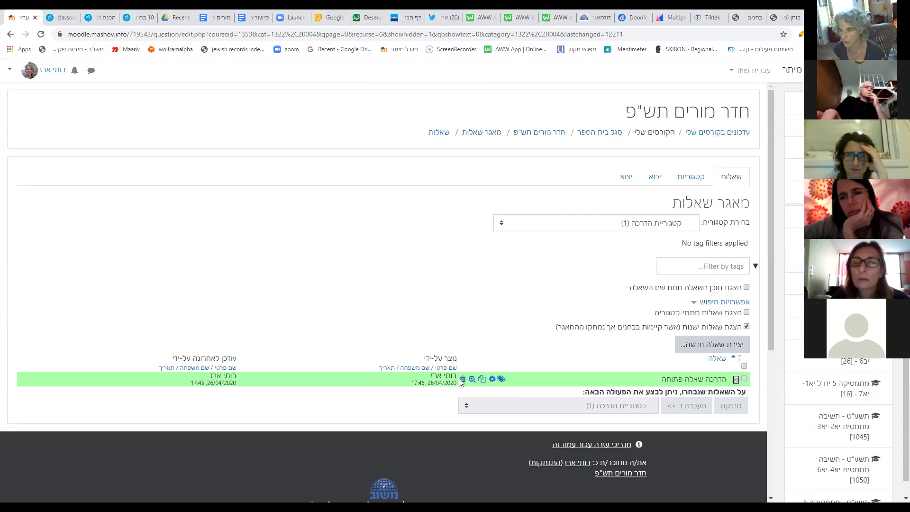
Create a new question of type "נכון/לא-נכון" (true/false) in the question bank.
left_click(686, 353)
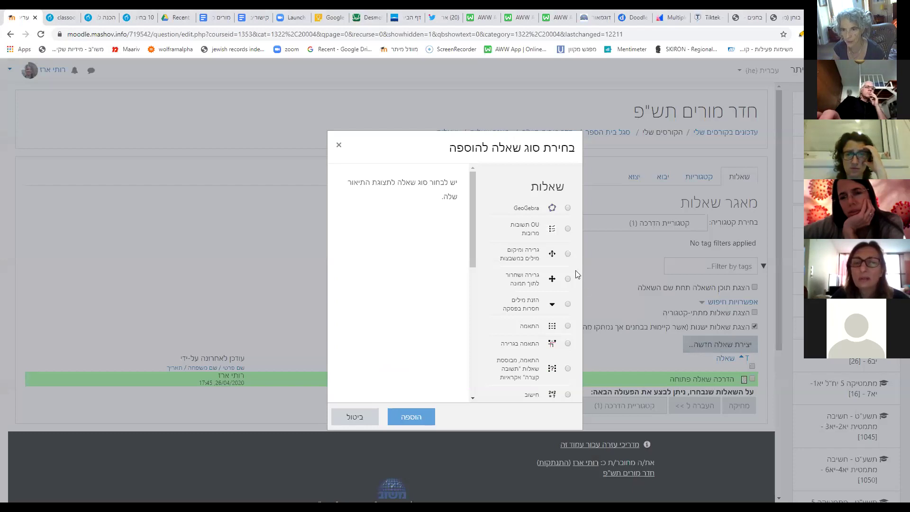
scroll(563, 239, "down", 2)
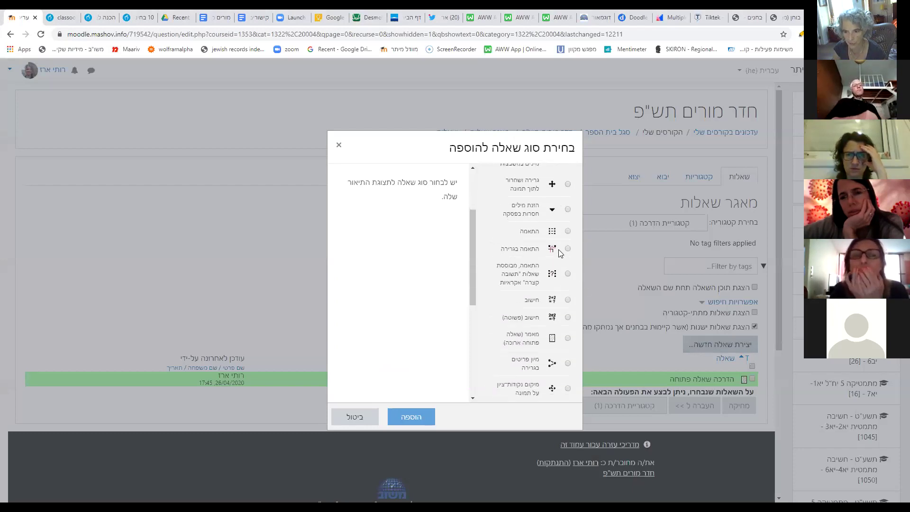
scroll(562, 257, "down", 3)
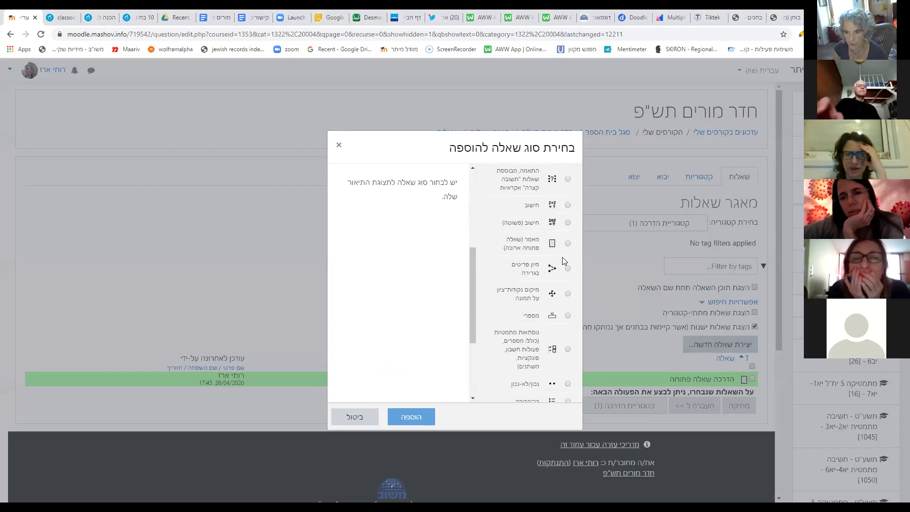
scroll(563, 260, "down", 2)
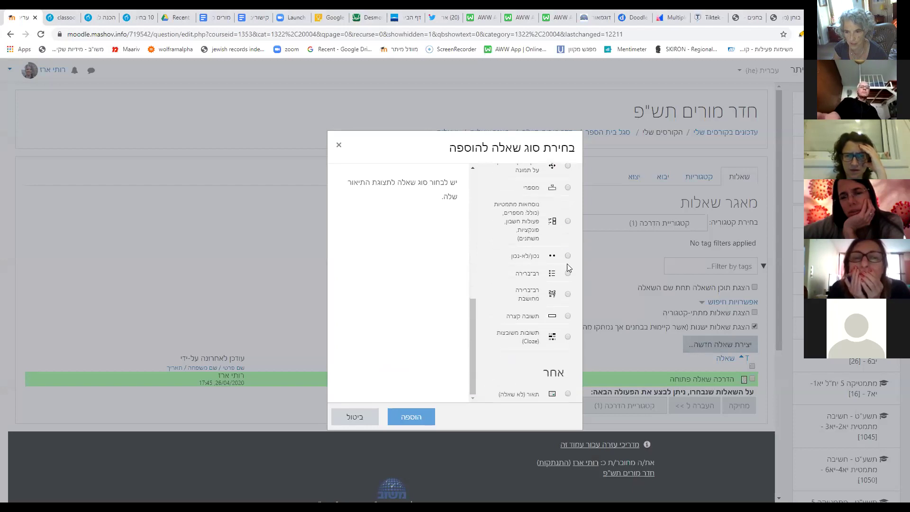
left_click(568, 256)
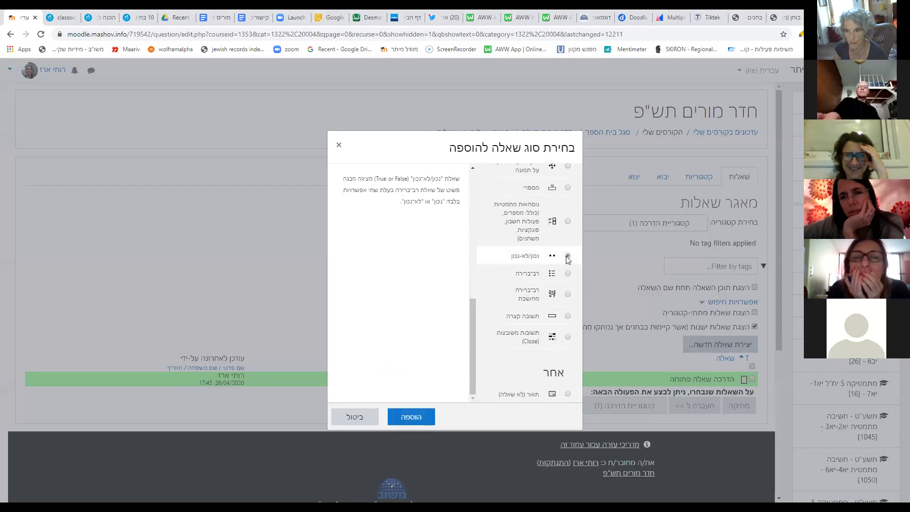
left_click(424, 417)
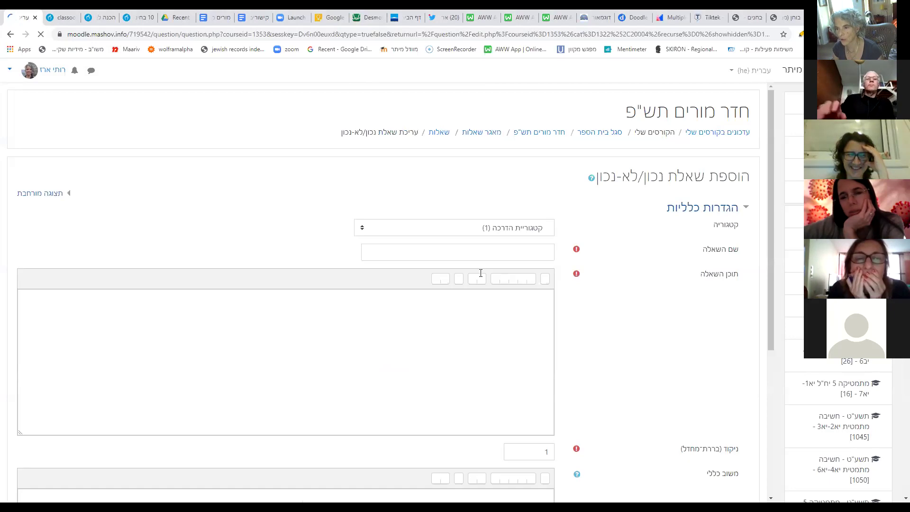
Name the true/false question "הדרכה נכון או לא" and enter "האם נכון לומר ש..." as its question text.
left_click(531, 252)
type("ה")
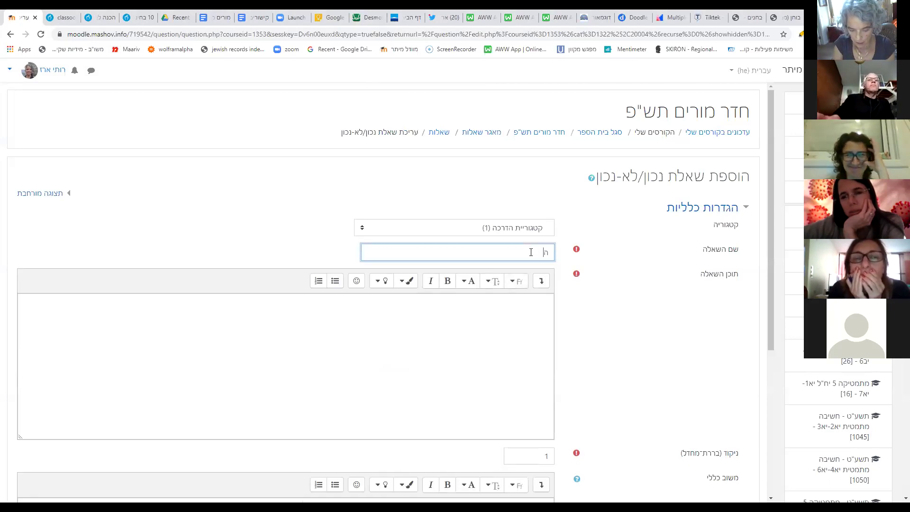
type("דרכה נכון או לא")
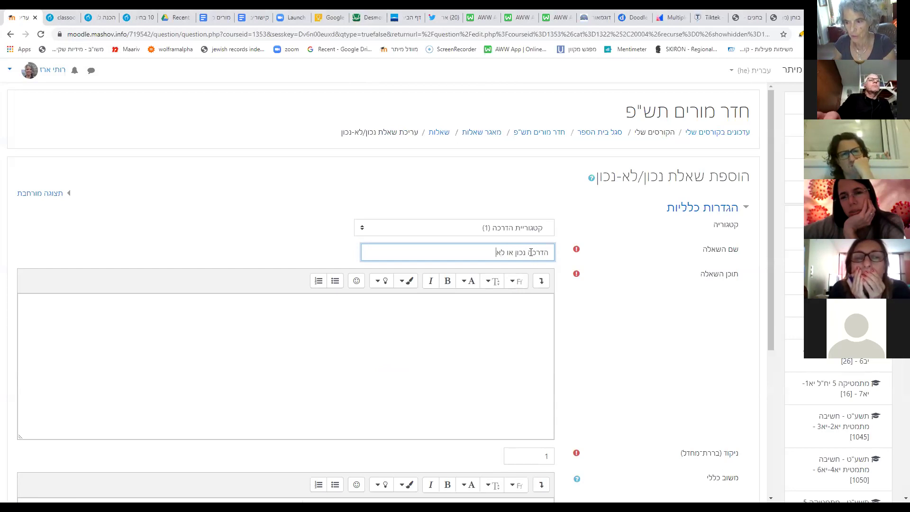
left_click(515, 352)
type("הא")
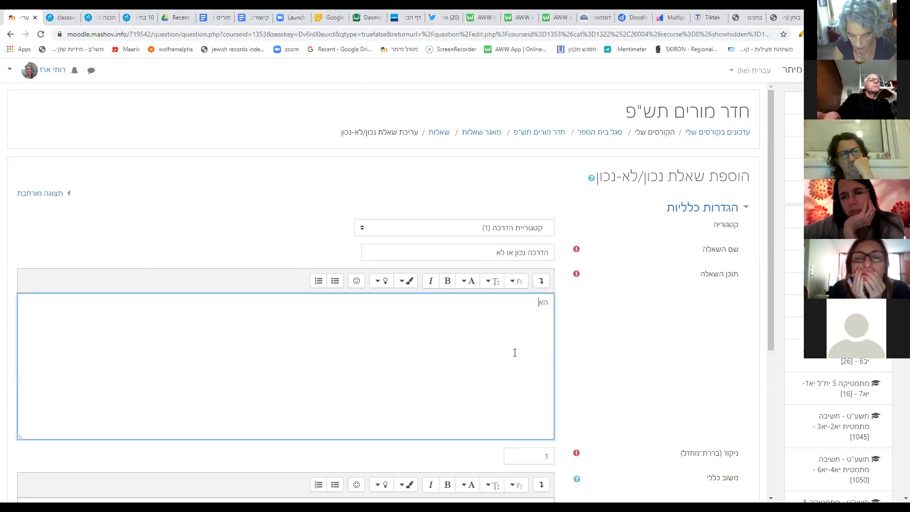
type("ם נכון ל")
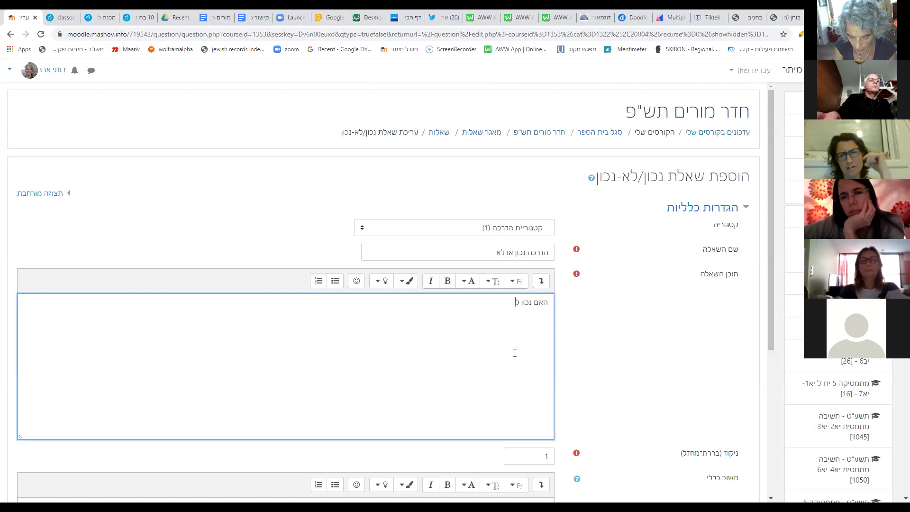
type("ומר ש..")
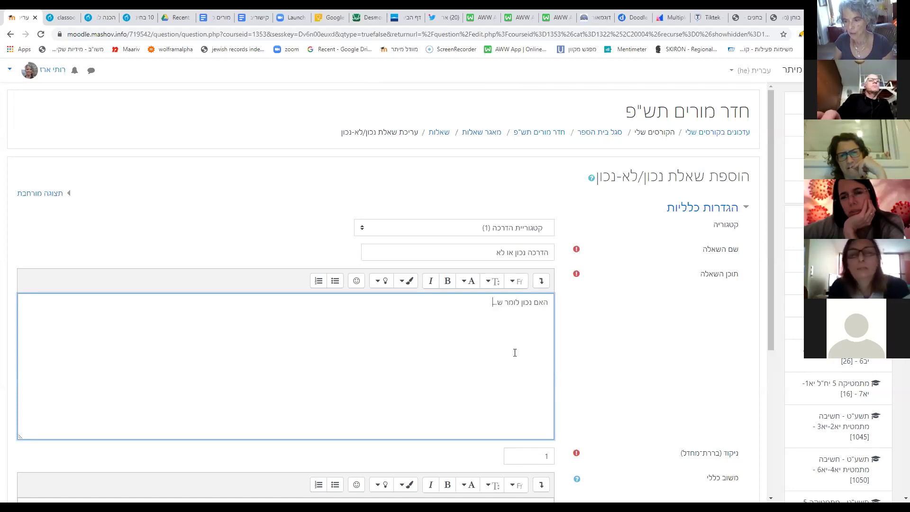
scroll(515, 353, "down", 6)
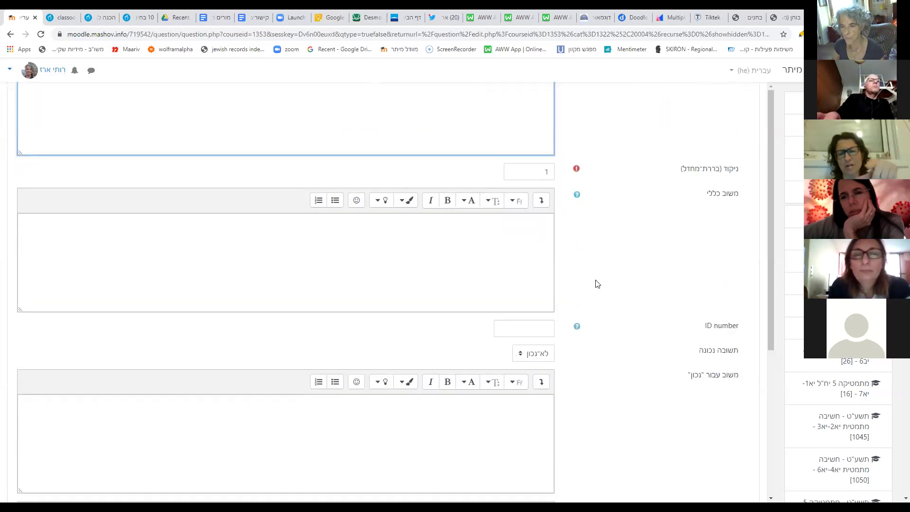
scroll(597, 283, "up", 6)
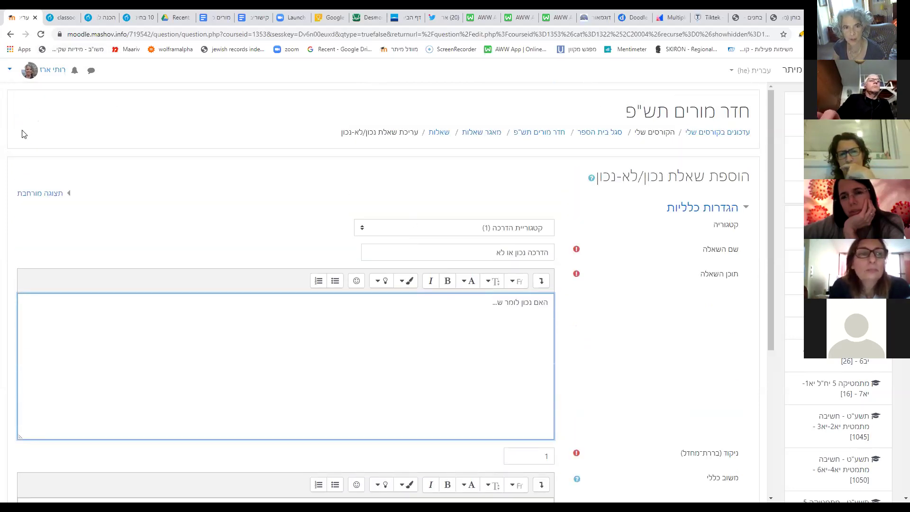
Leave the unsaved form for the question bank, view the list of categories, and return to the true/false question form.
left_click(11, 34)
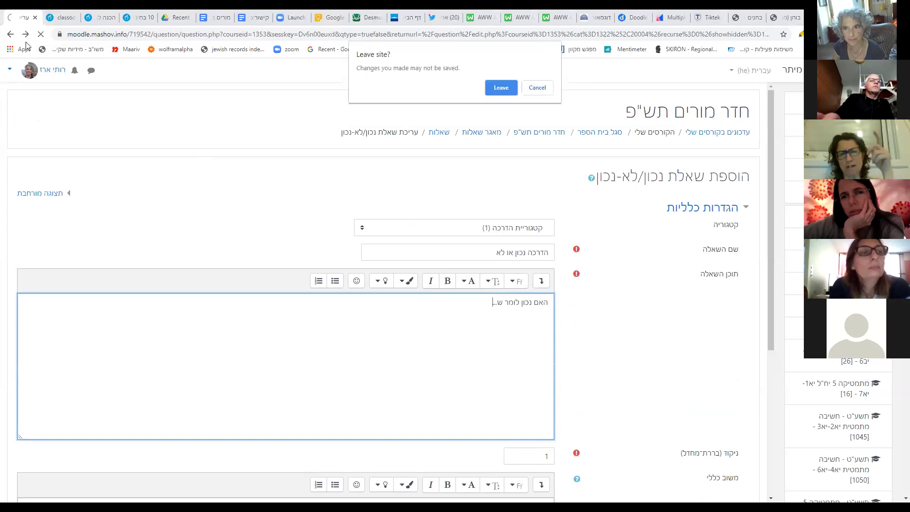
left_click(501, 88)
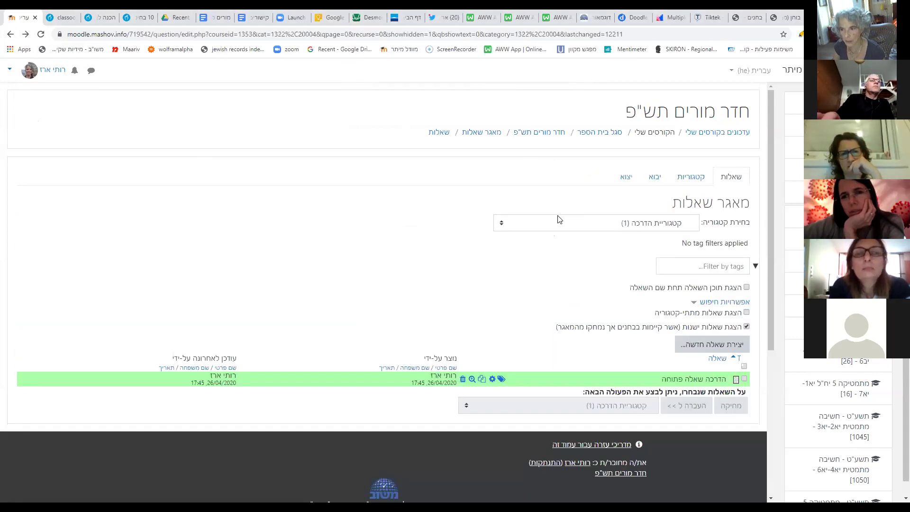
left_click(647, 222)
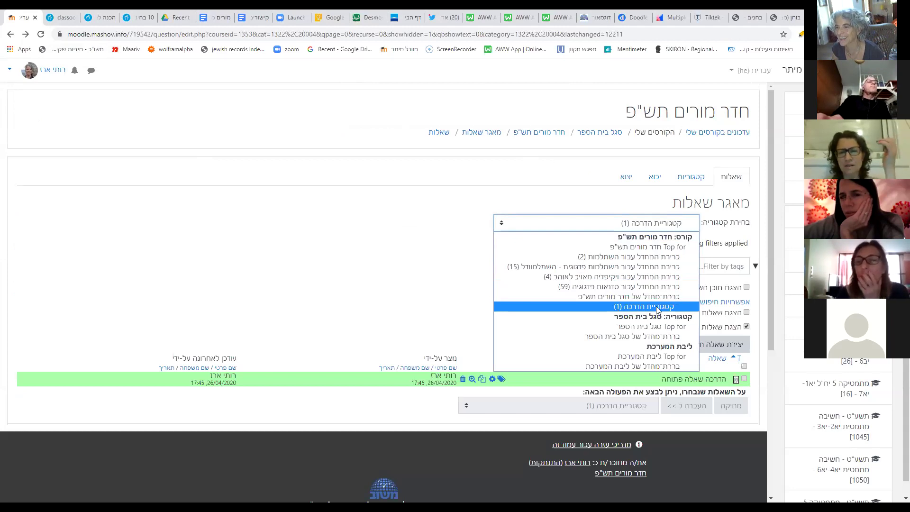
left_click(25, 34)
left_click(25, 34)
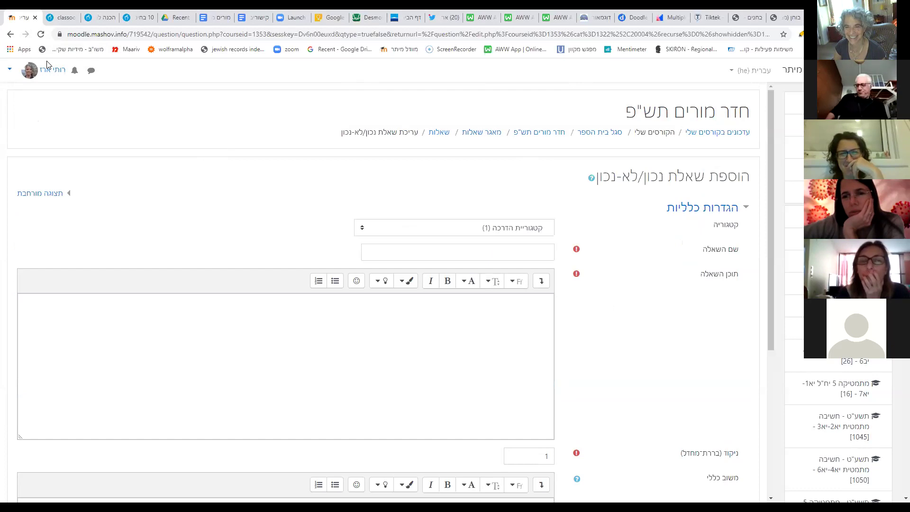
Fill in the true/false question again with the name "הדרכה נכון או לא" and the question text "האם נכון ש...".
left_click(507, 248)
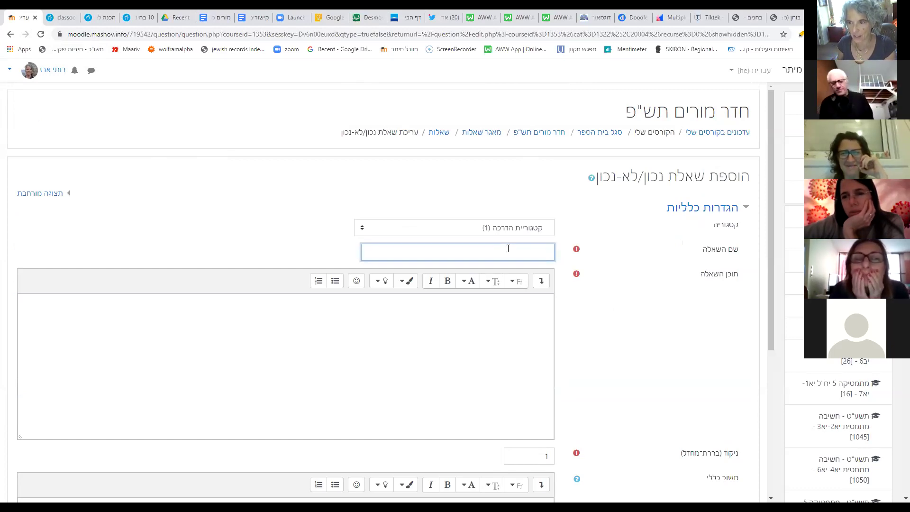
type("הדרכה נ")
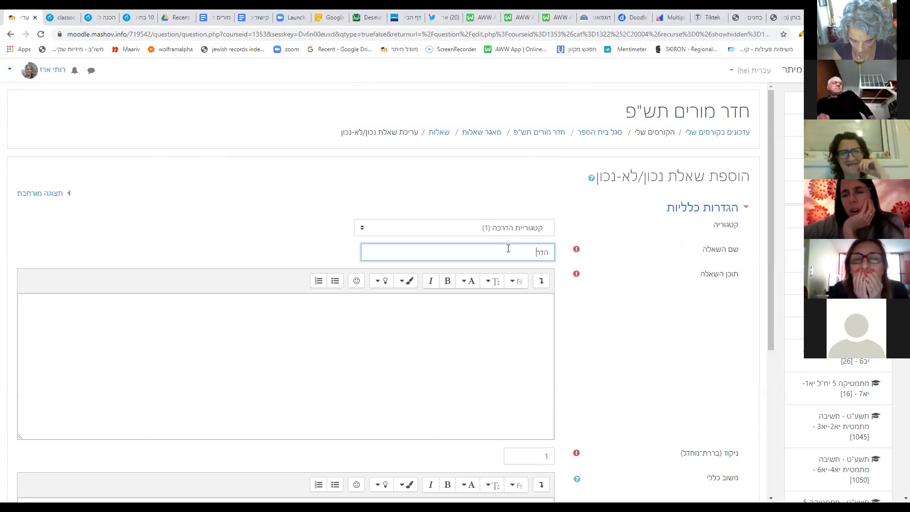
type("כו")
type("ן ט")
type("או לא")
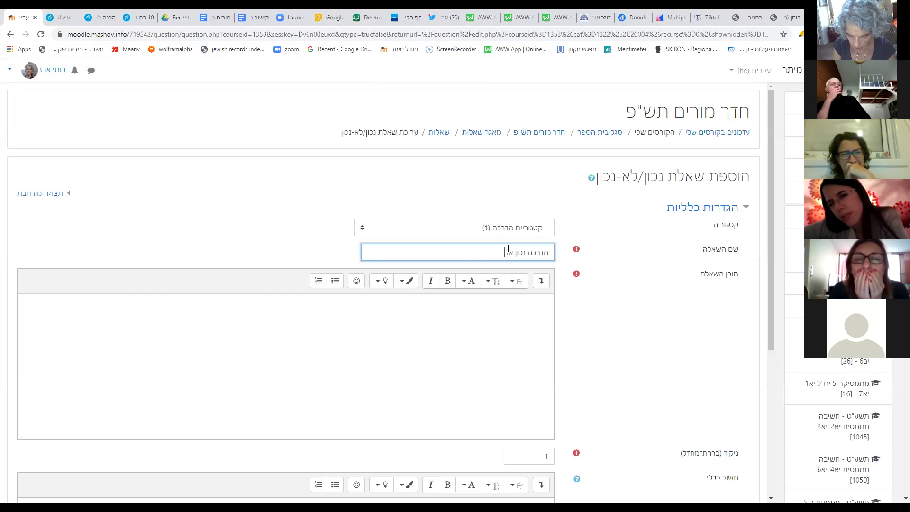
left_click(520, 327)
type("האם נכון ש...")
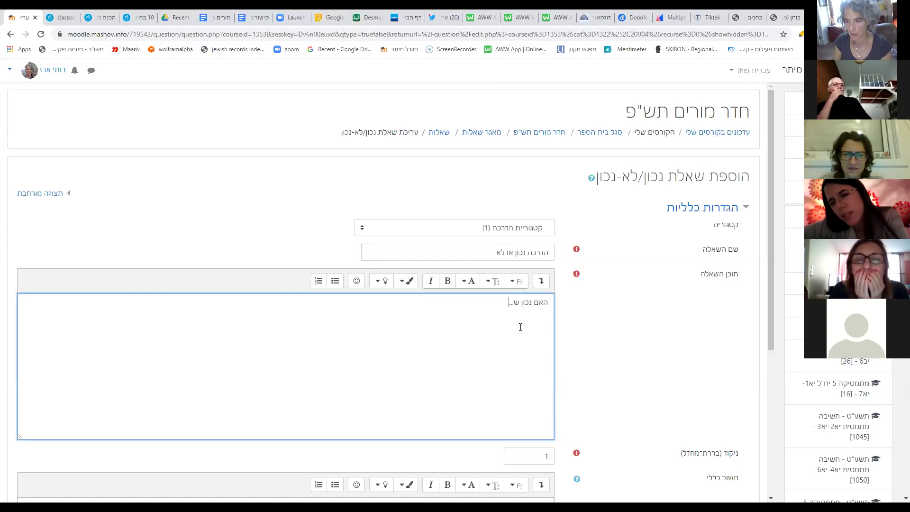
Set the true/false question's correct answer to "נכון".
scroll(520, 327, "down", 1)
scroll(520, 327, "down", 5)
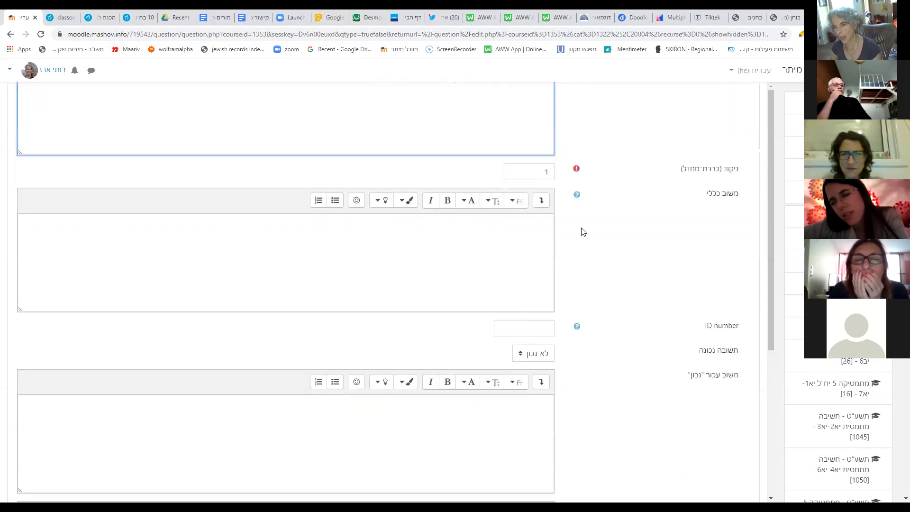
scroll(626, 255, "down", 4)
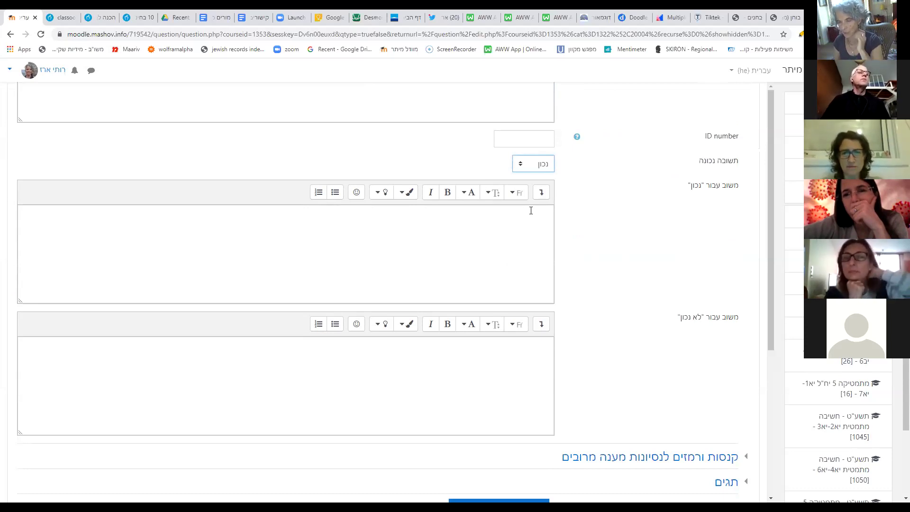
Save the true/false question without feedback for "נכון" or "לא נכון" and continue editing it.
left_click(526, 227)
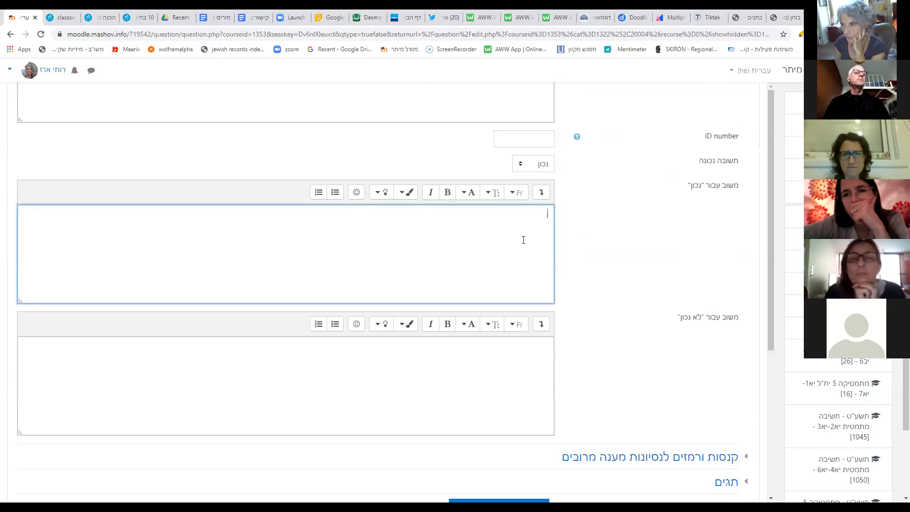
scroll(523, 240, "down", 4)
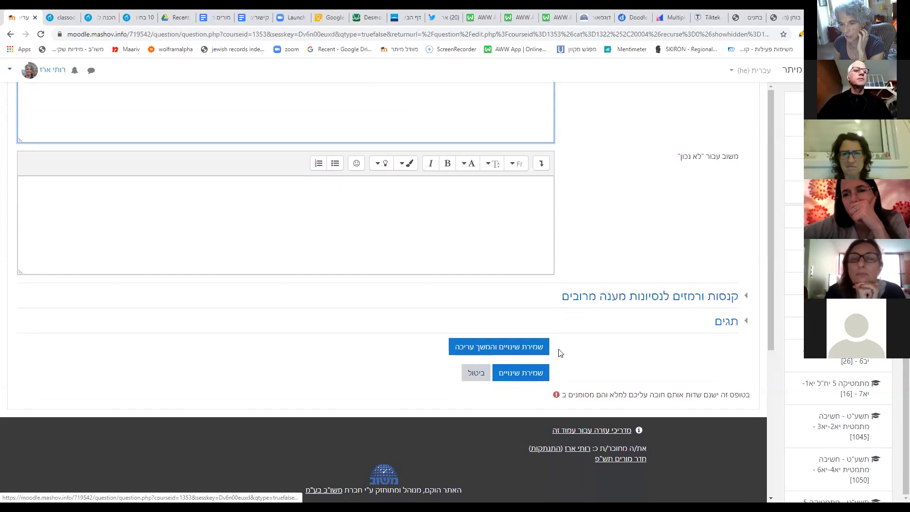
left_click(536, 349)
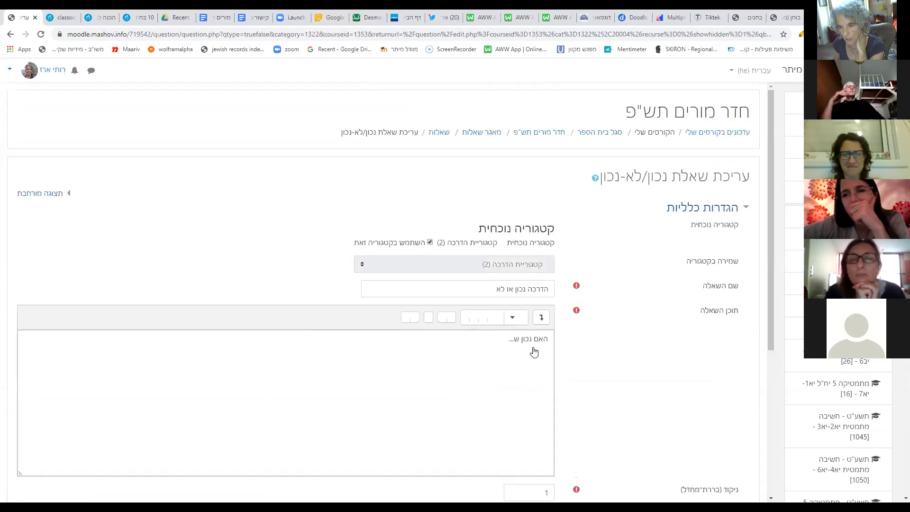
Review the saved true/false question's form, from its name and text through the default mark, correct answer and feedback fields.
scroll(659, 286, "down", 3)
scroll(659, 287, "down", 10)
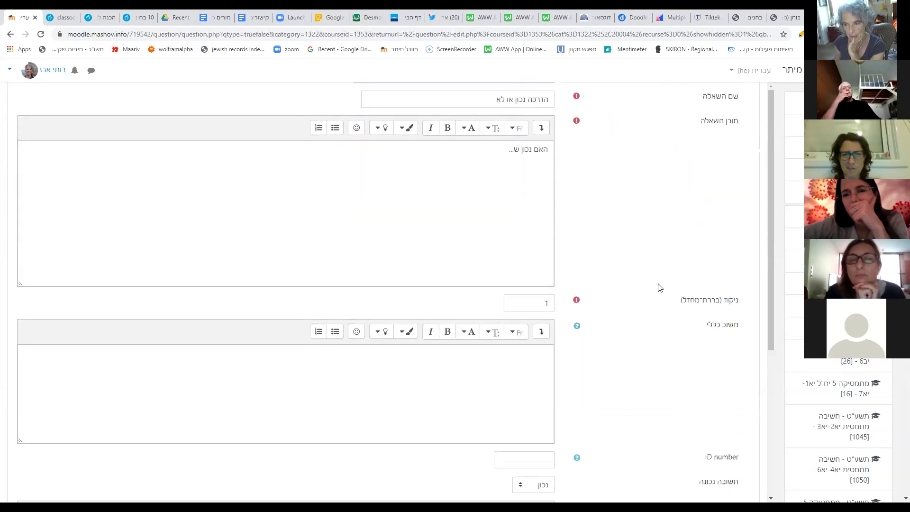
scroll(660, 288, "down", 1)
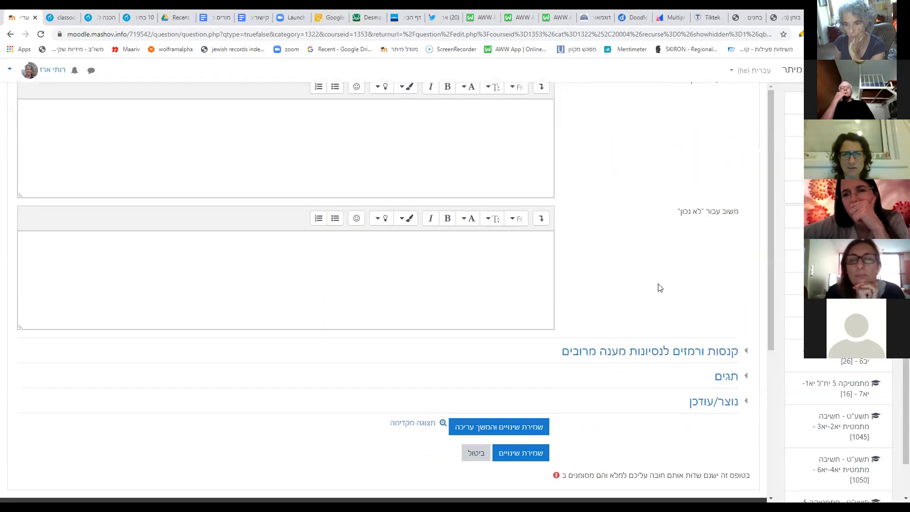
scroll(660, 288, "down", 1)
scroll(660, 288, "up", 8)
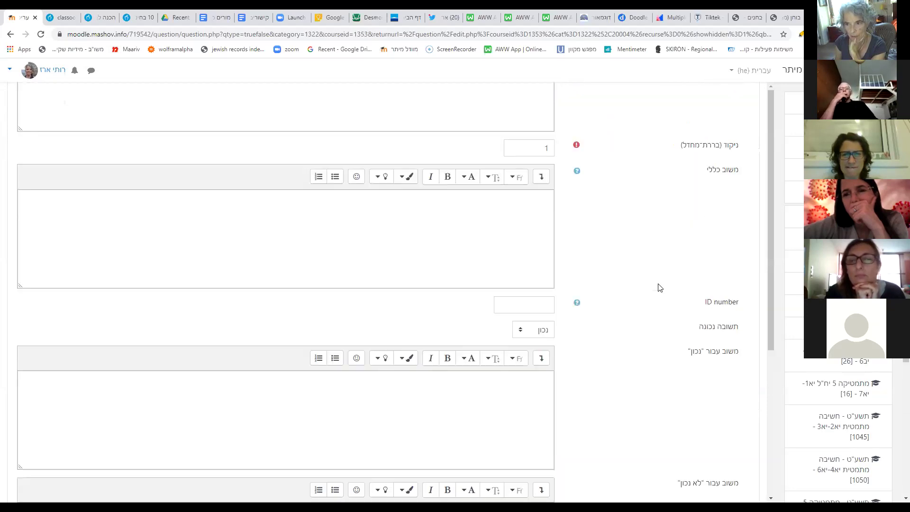
scroll(660, 287, "up", 4)
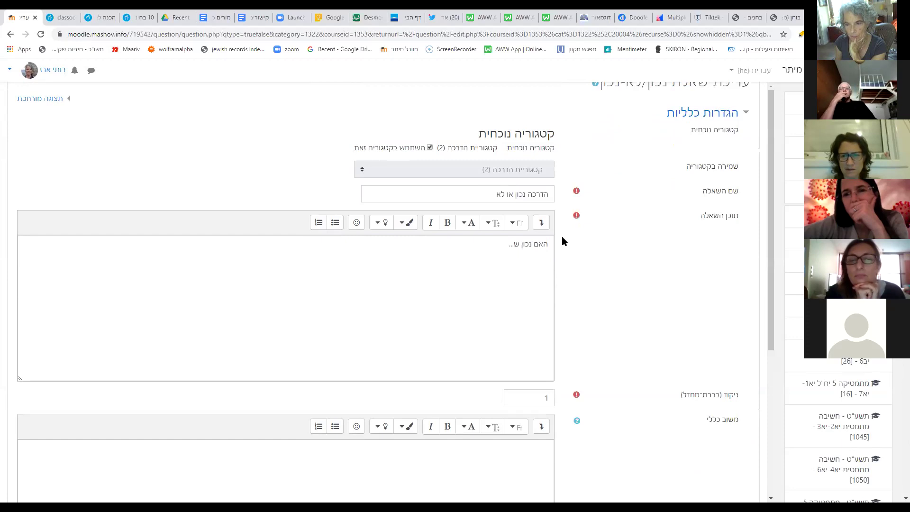
scroll(517, 257, "down", 3)
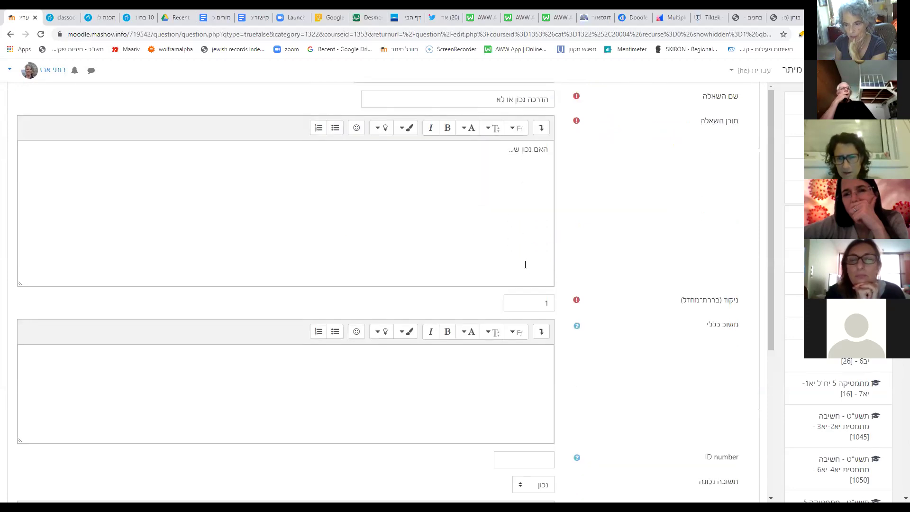
left_click(548, 257)
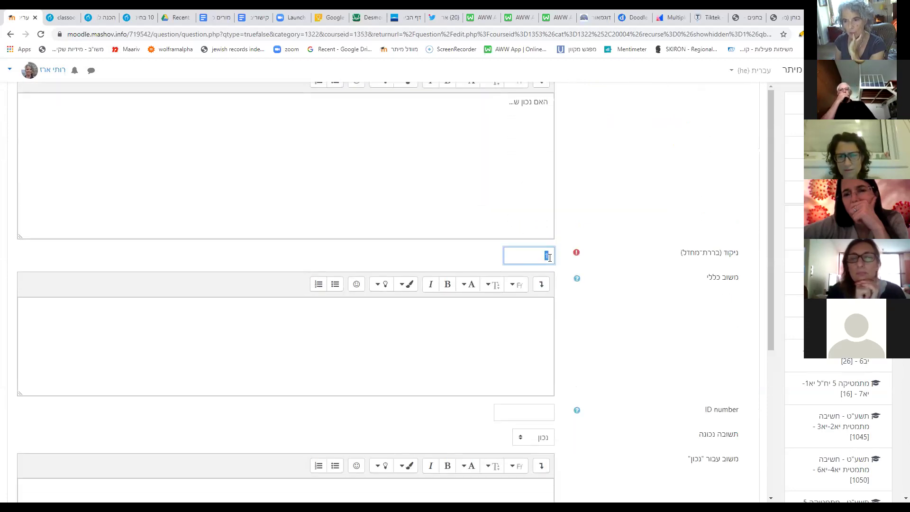
scroll(550, 257, "down", 10)
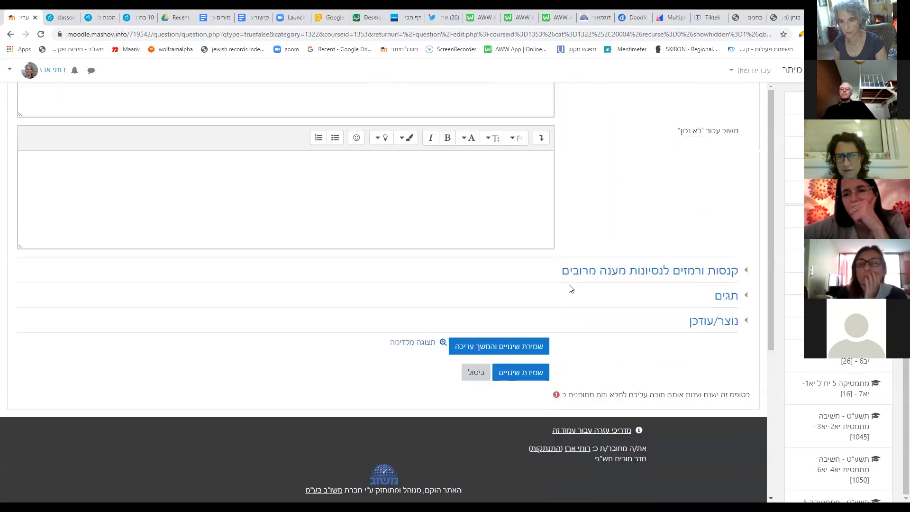
scroll(561, 311, "up", 5)
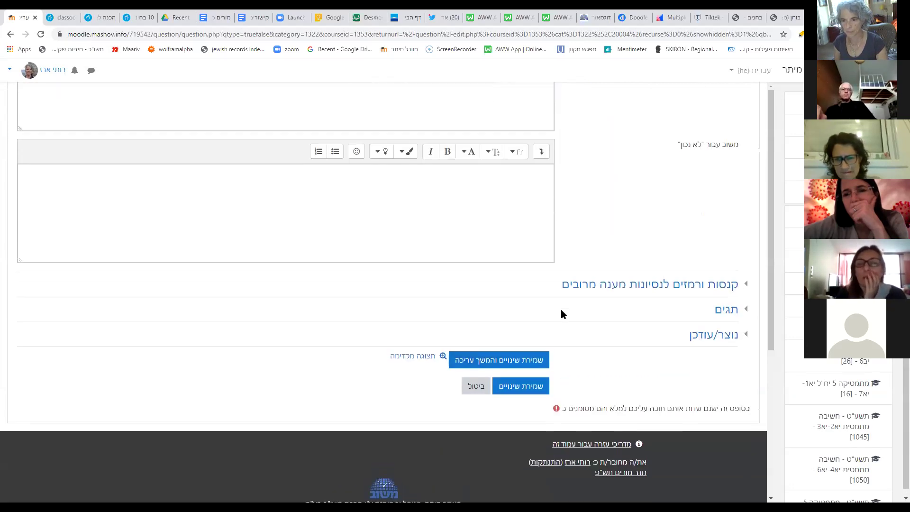
scroll(561, 312, "down", 2)
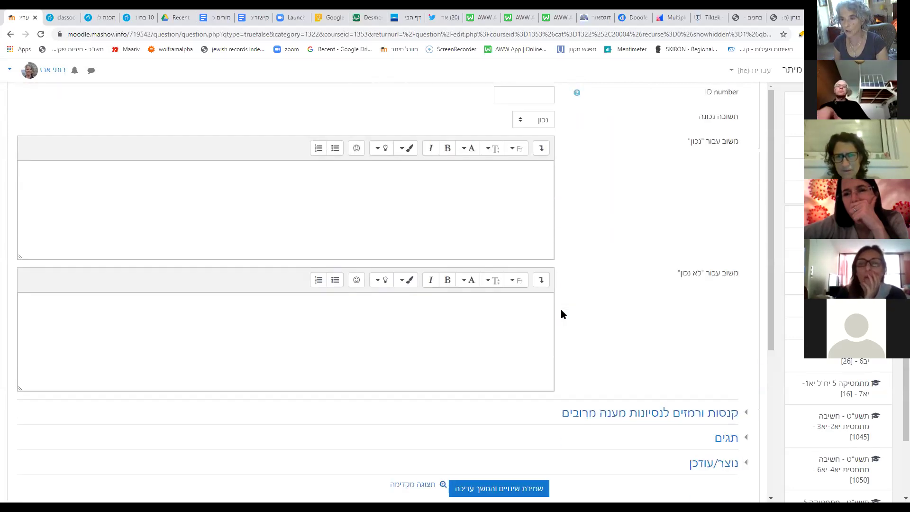
Save the true/false question again and return to the question bank list.
left_click(516, 490)
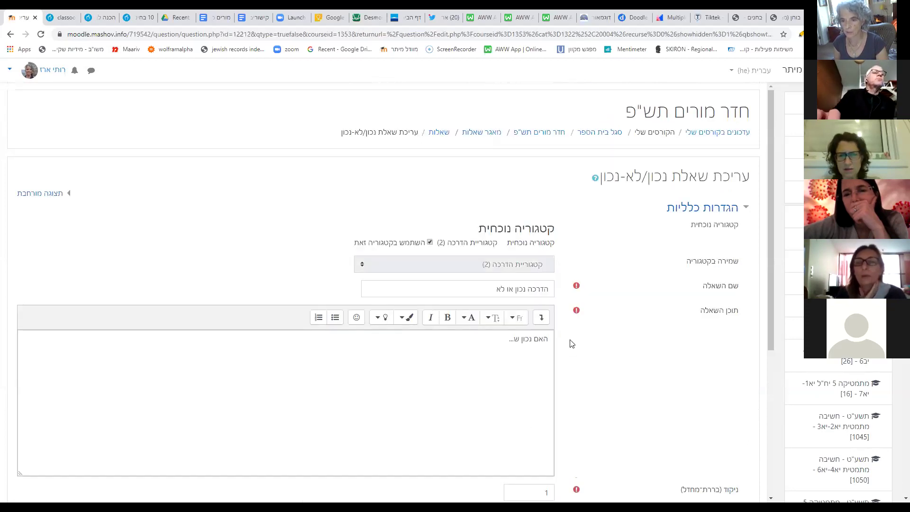
scroll(534, 303, "down", 5)
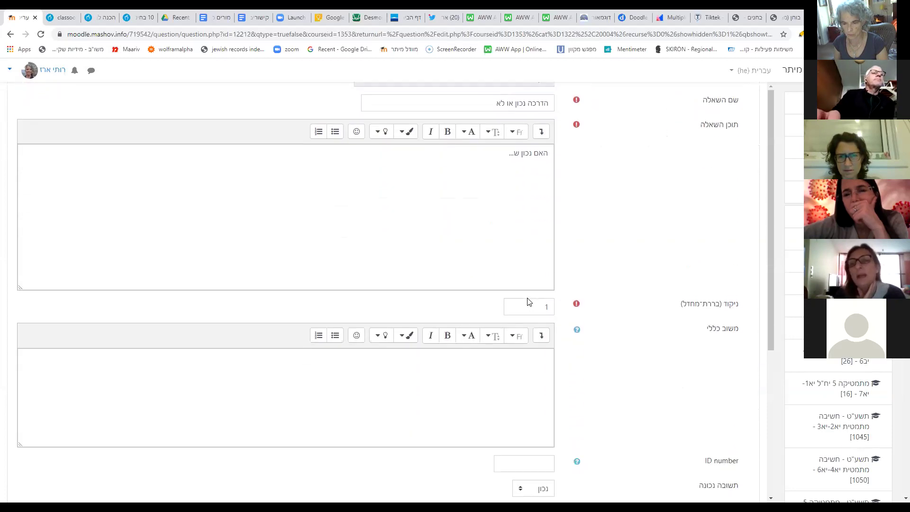
scroll(524, 309, "down", 1)
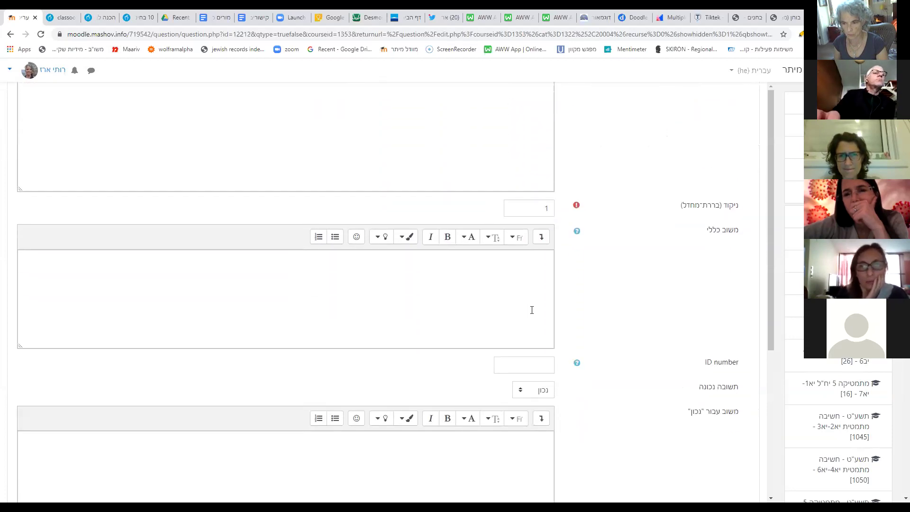
left_click_drag(535, 214, 557, 211)
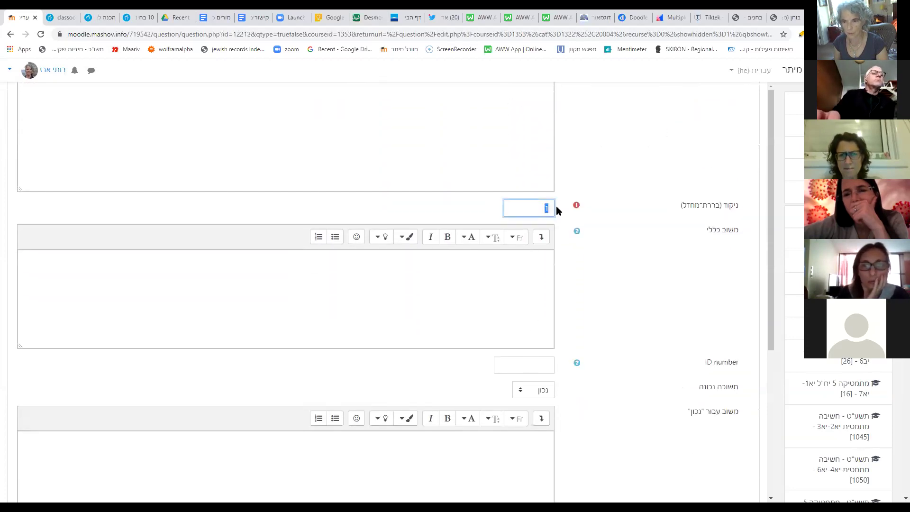
scroll(555, 314, "down", 8)
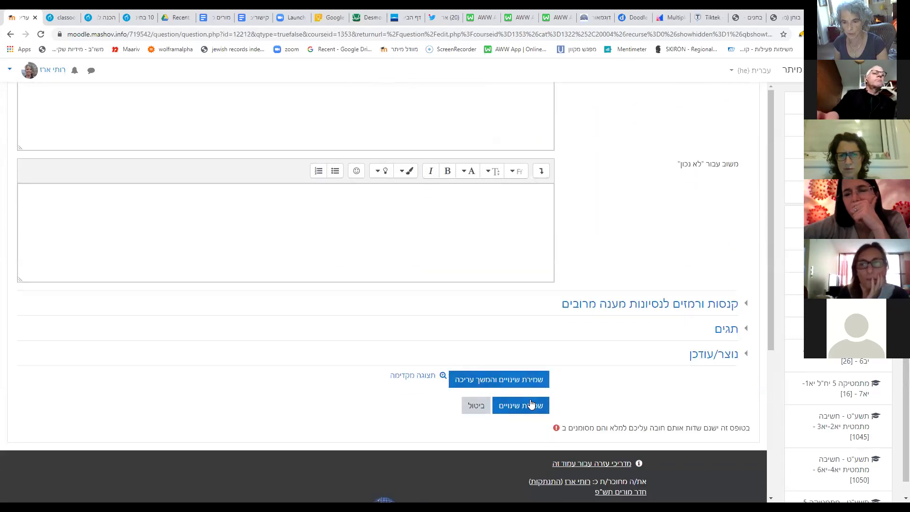
left_click(529, 405)
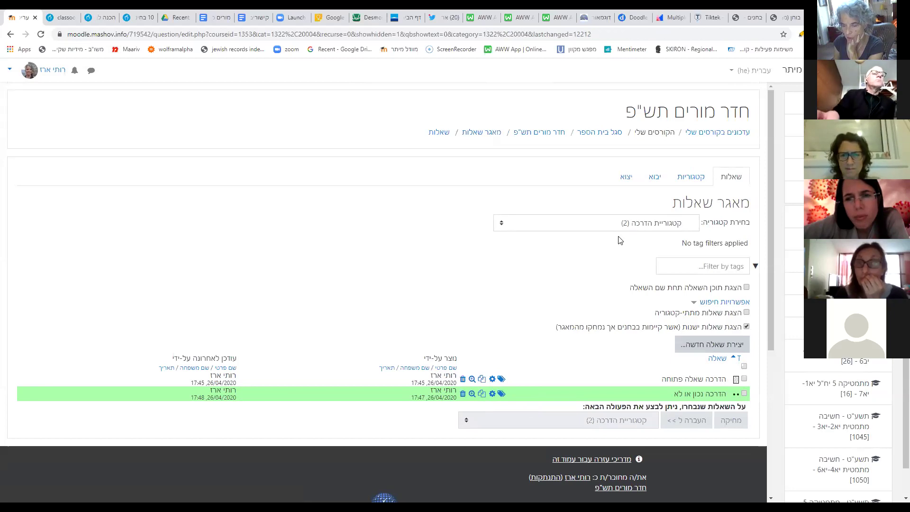
Start a new question of the type "רב־ברירה" in the training category.
left_click(720, 350)
scroll(537, 256, "down", 2)
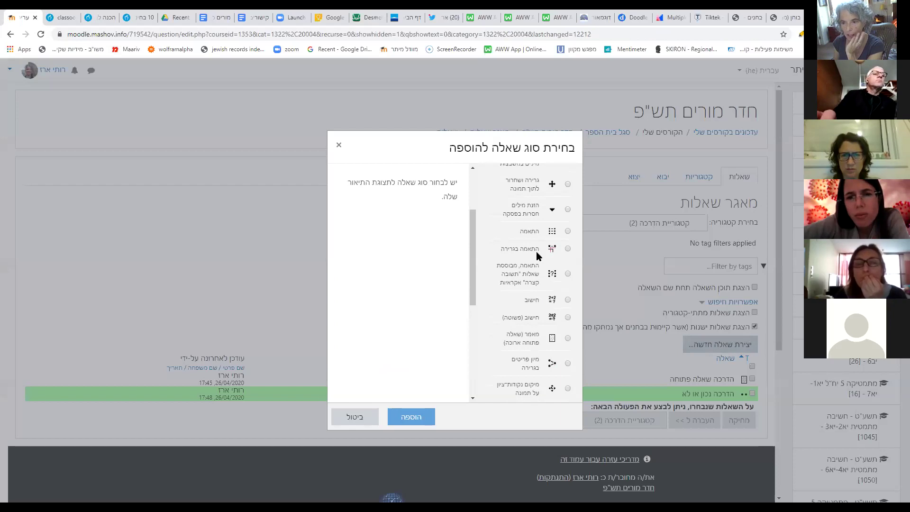
scroll(563, 239, "down", 3)
scroll(563, 239, "down", 3)
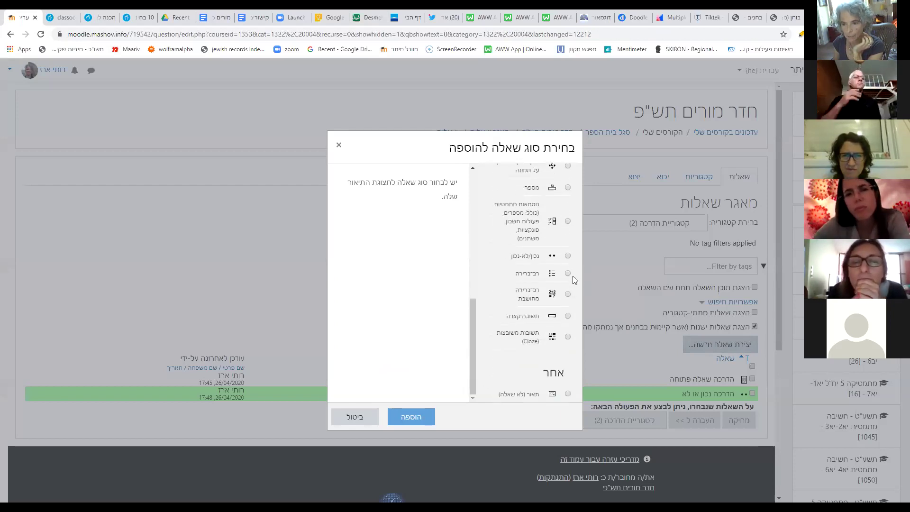
left_click(568, 273)
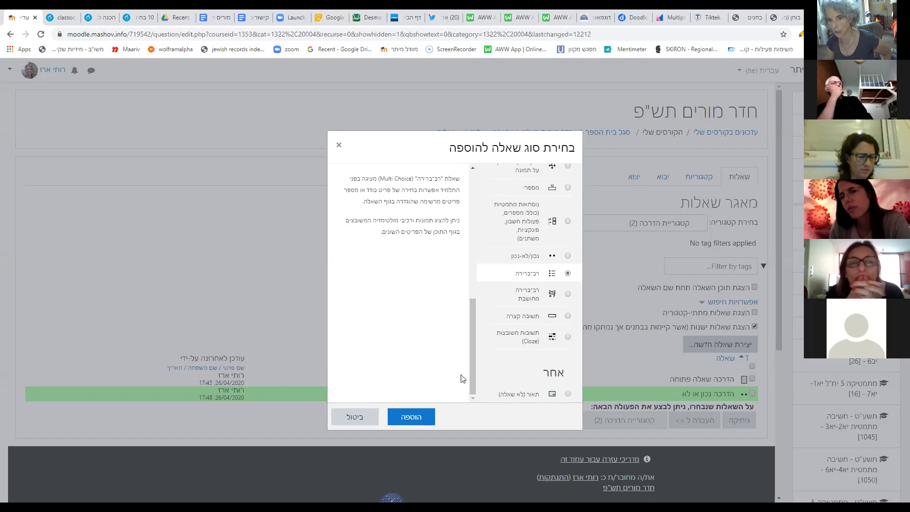
left_click(414, 417)
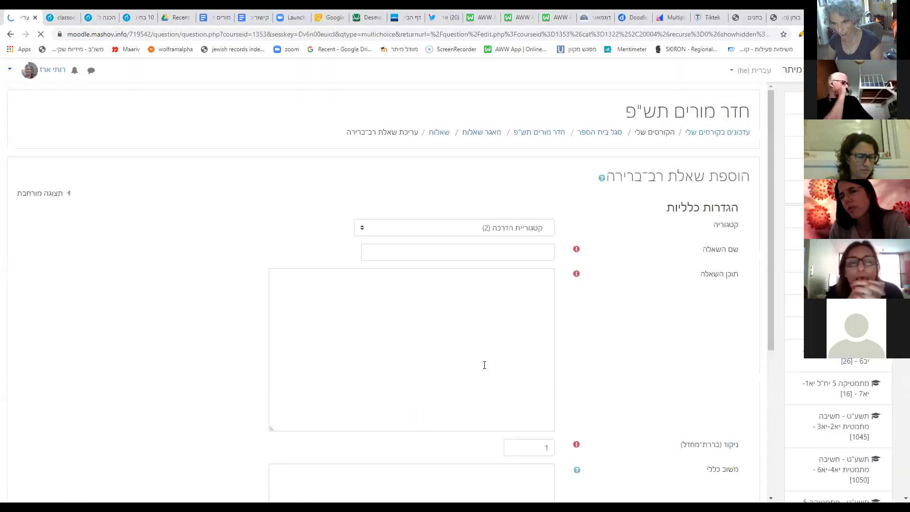
Name the multiple-choice question "הדרכה רב ברירה" and enter "סמן את" as its question text.
left_click(543, 252)
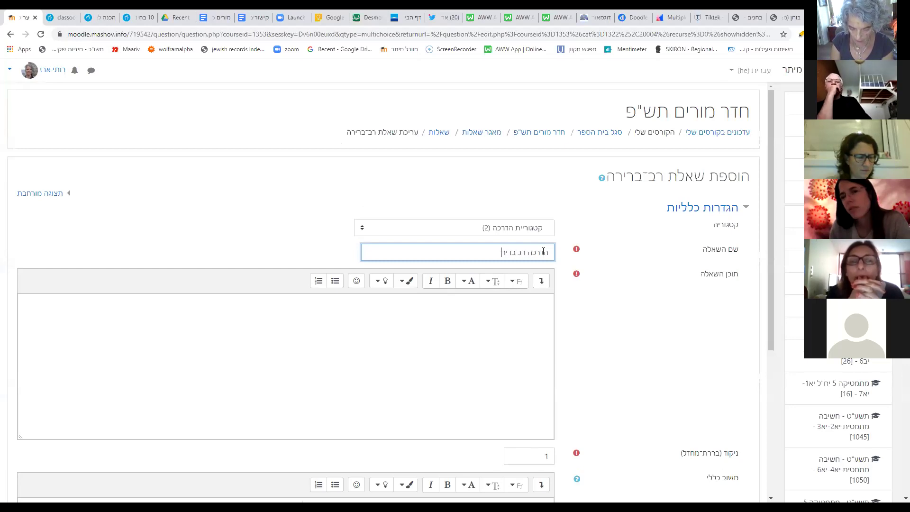
left_click(526, 344)
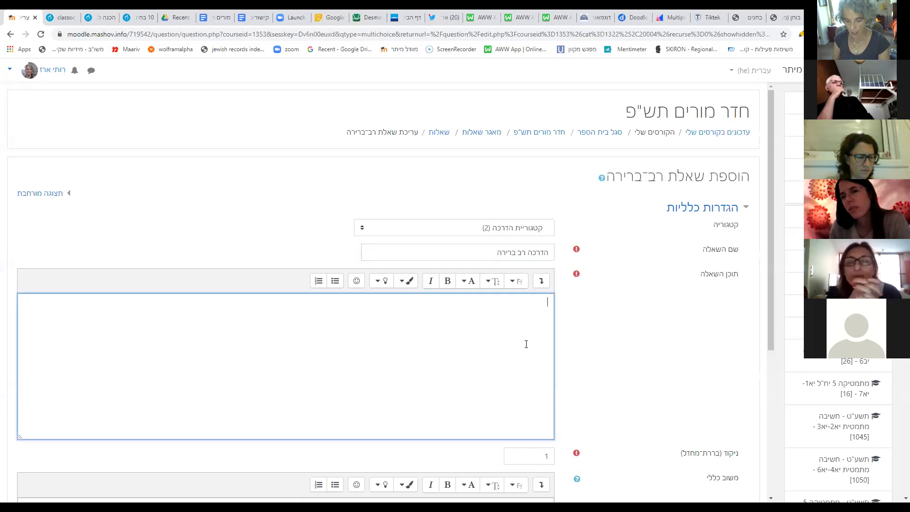
type("סמן את")
Set the numbering of the multiple-choice question's options to "ללא מספור".
scroll(663, 307, "down", 2)
scroll(664, 306, "down", 4)
scroll(583, 297, "down", 1)
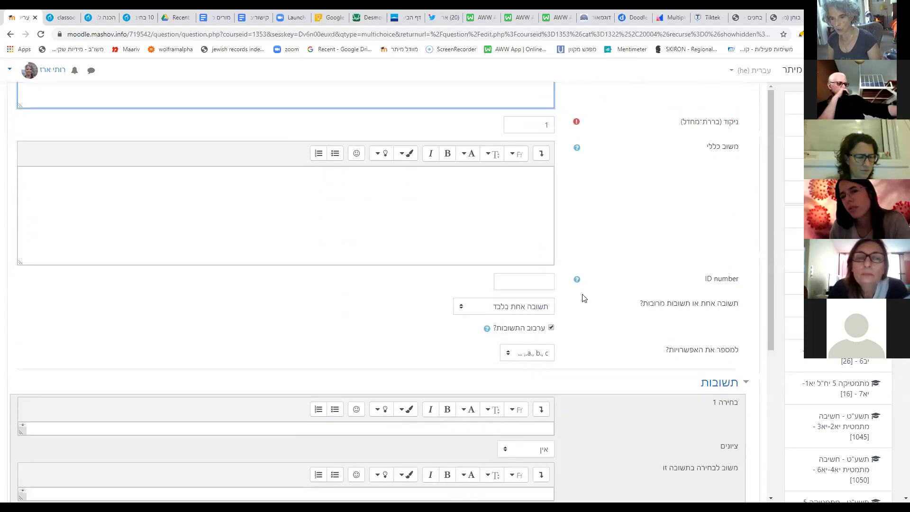
scroll(624, 239, "down", 2)
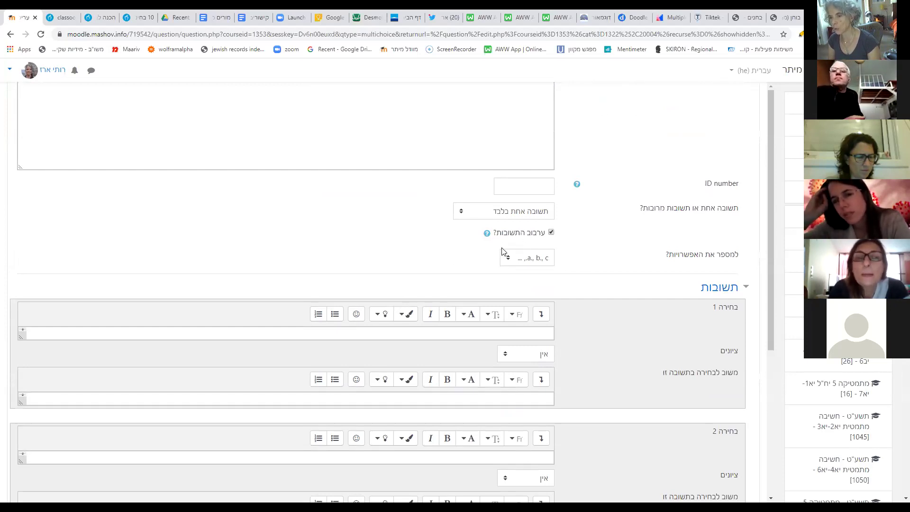
scroll(579, 229, "down", 1)
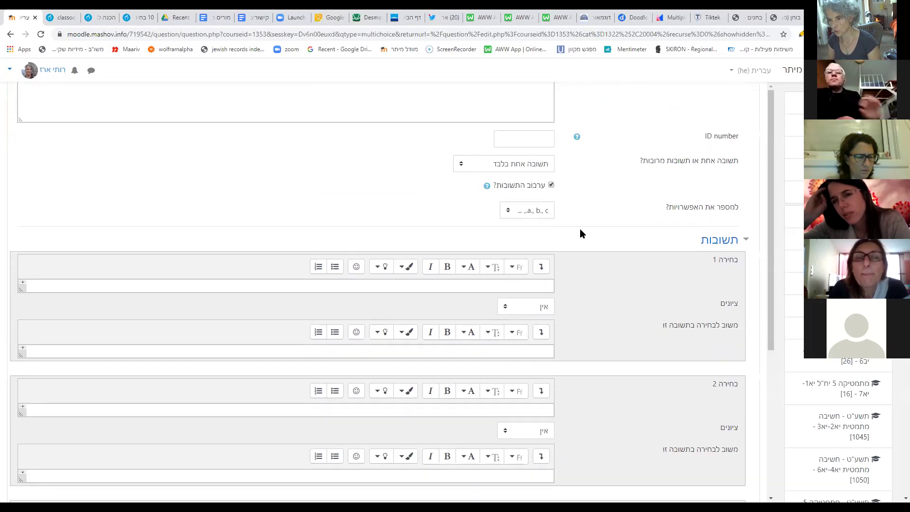
left_click(546, 216)
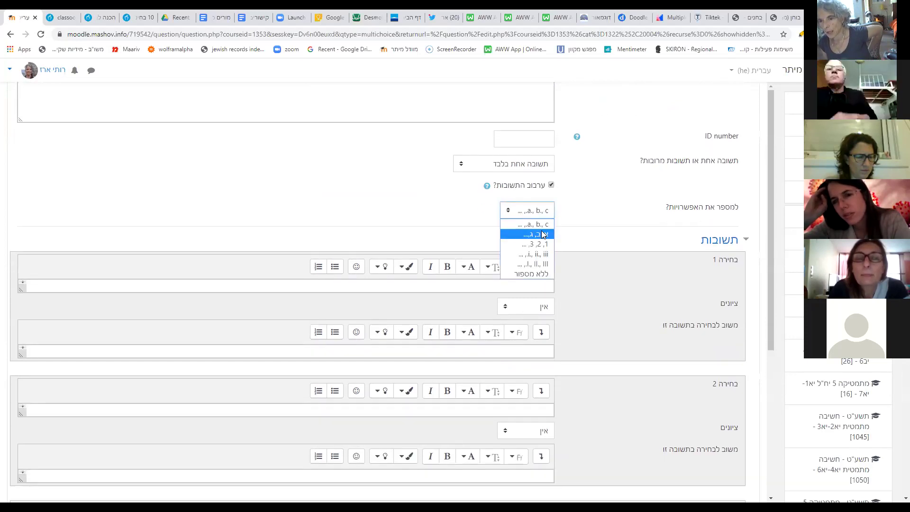
left_click(545, 275)
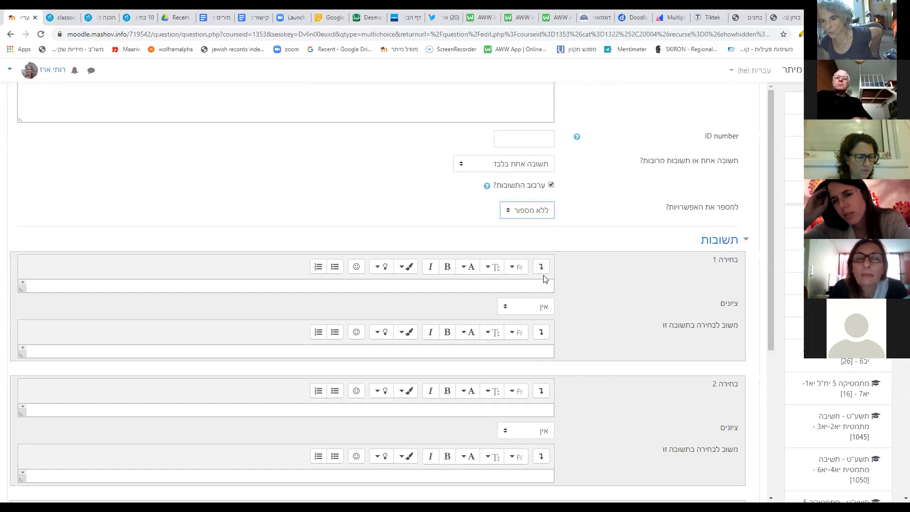
left_click(545, 214)
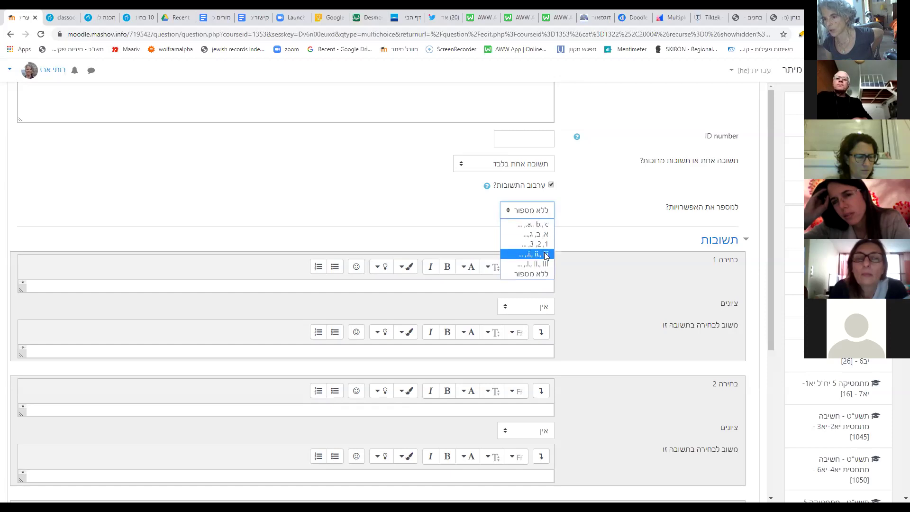
left_click(550, 209)
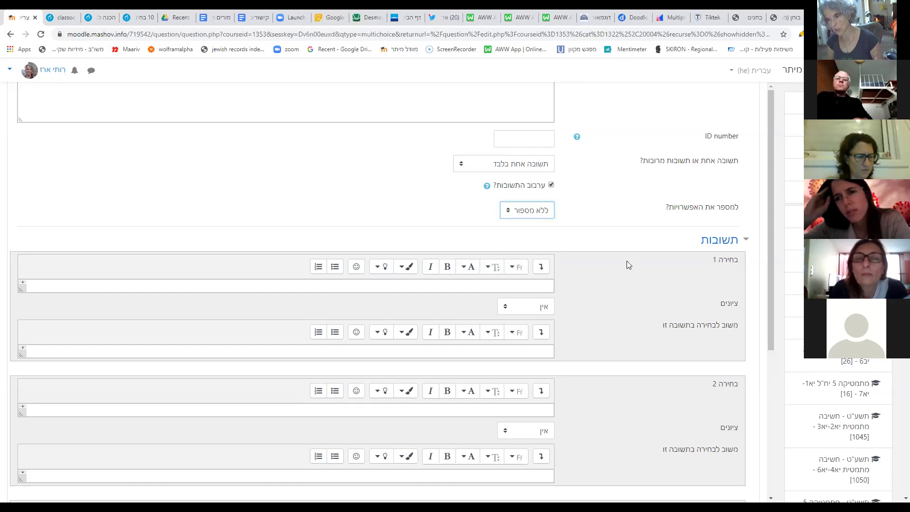
left_click(533, 287)
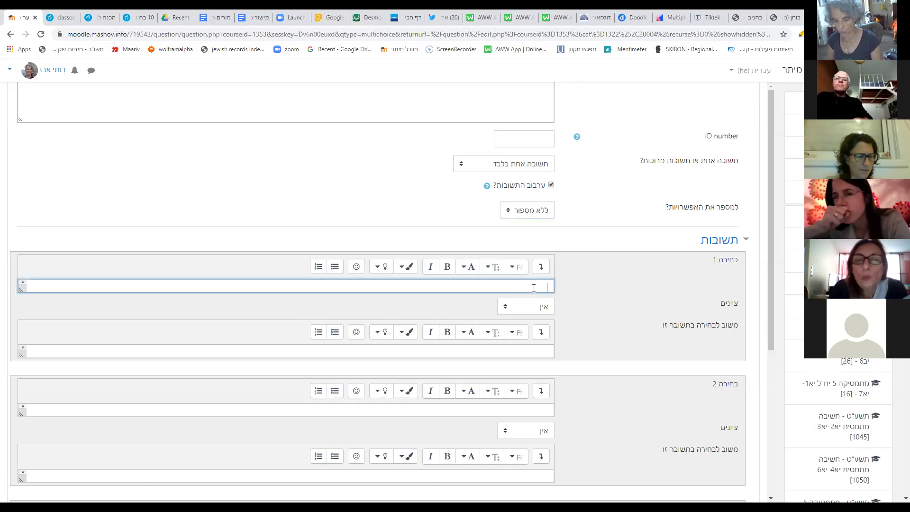
type("תשובה")
key("BackSpace")
key("BackSpace")
key("BackSpace")
key("BackSpace")
key("BackSpace")
Enter "תשובה 2" as the answer text of choice 2.
left_click(527, 411)
type("תשו")
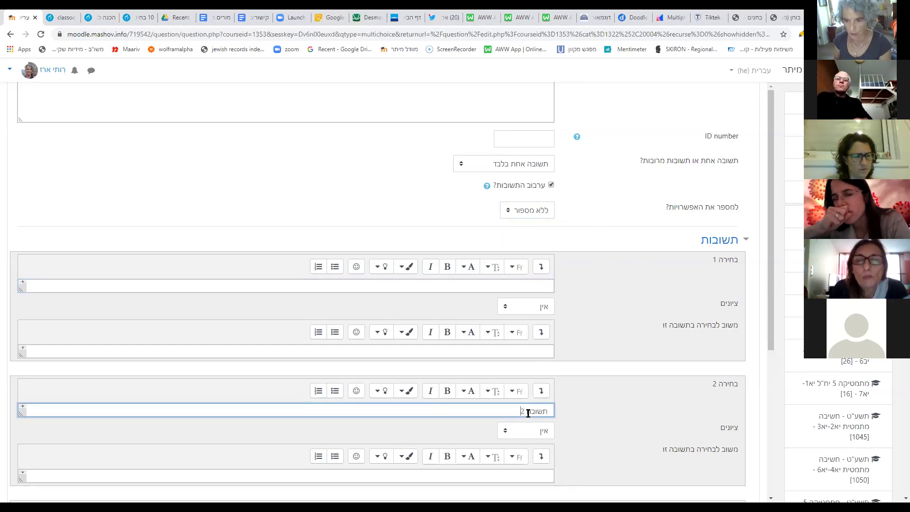
type("בה 2")
scroll(528, 413, "down", 3)
left_click(544, 392)
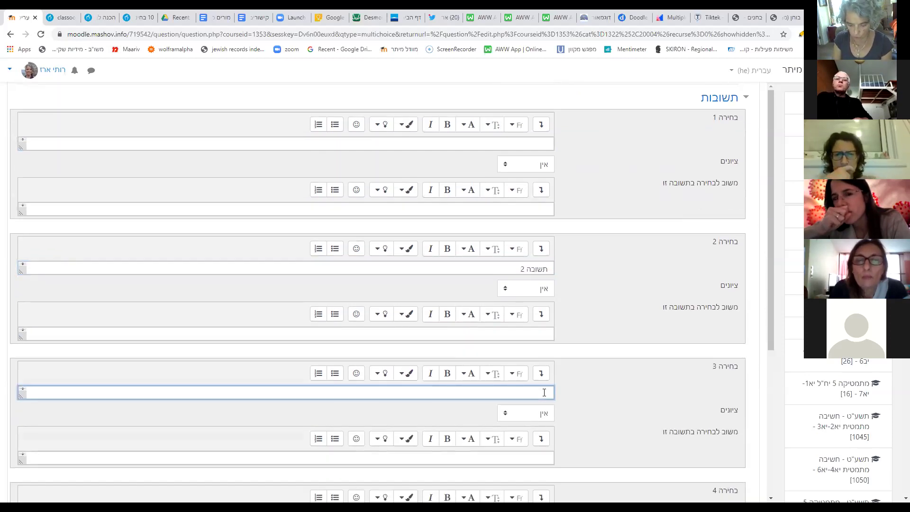
type("תשובה")
key("BackSpace")
key("BackSpace")
key("BackSpace")
key("BackSpace")
key("BackSpace")
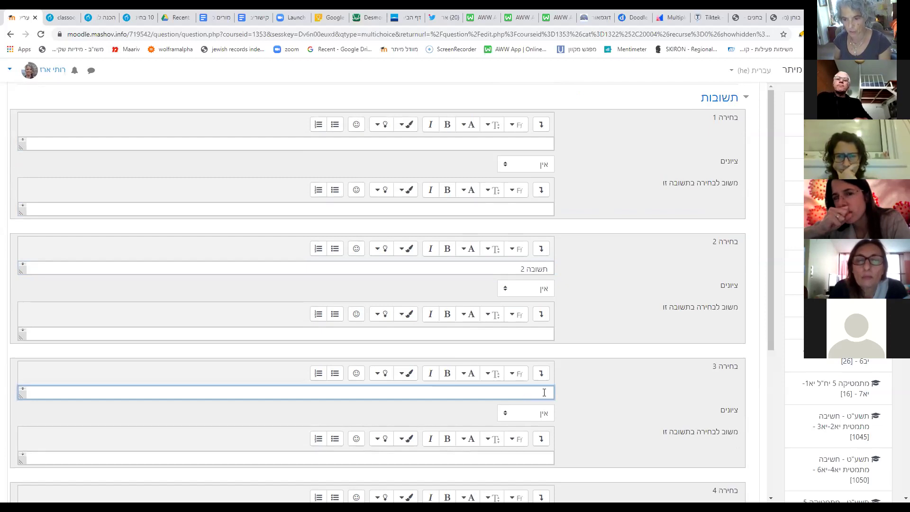
Enter "תשובה 4" as the answer text of choice 4.
scroll(575, 405, "down", 2)
left_click(528, 421)
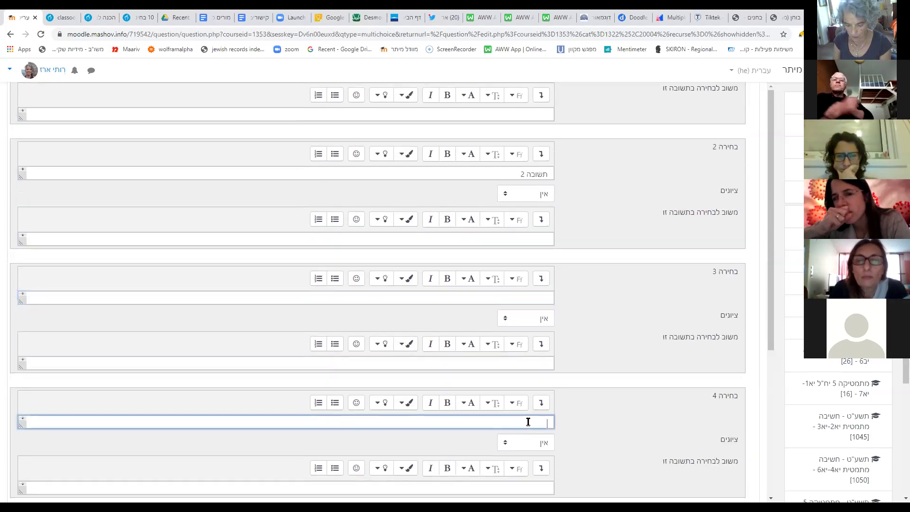
type("תשובה 4")
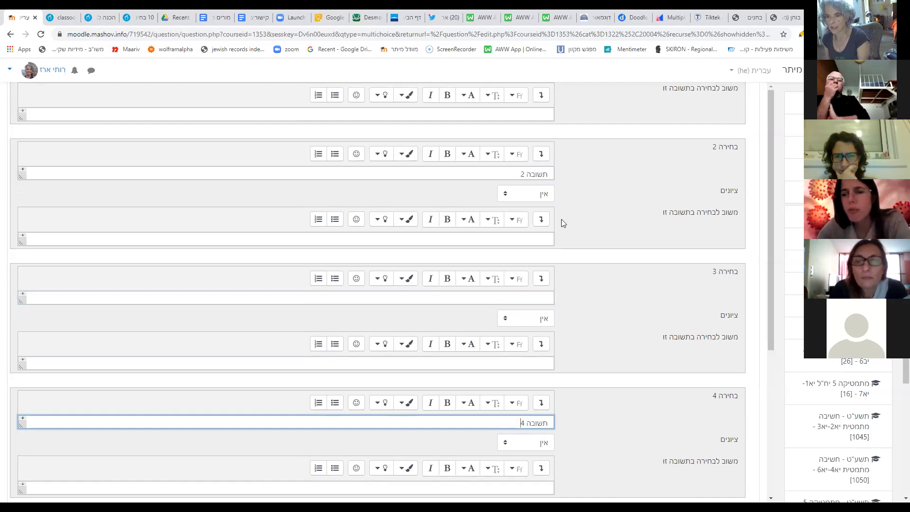
Set the grade of choice 3 to 100% to mark it as the correct answer.
scroll(561, 219, "up", 2)
scroll(561, 220, "up", 4)
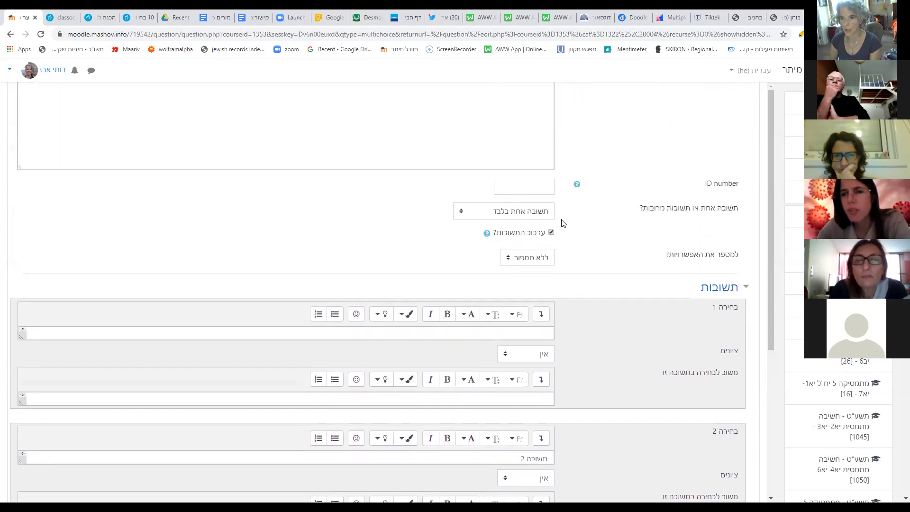
scroll(574, 232, "down", 5)
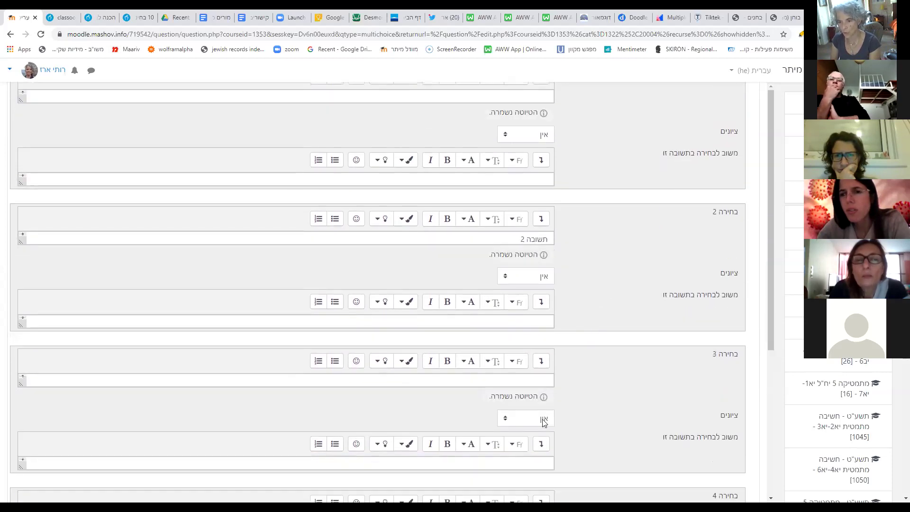
left_click(544, 421)
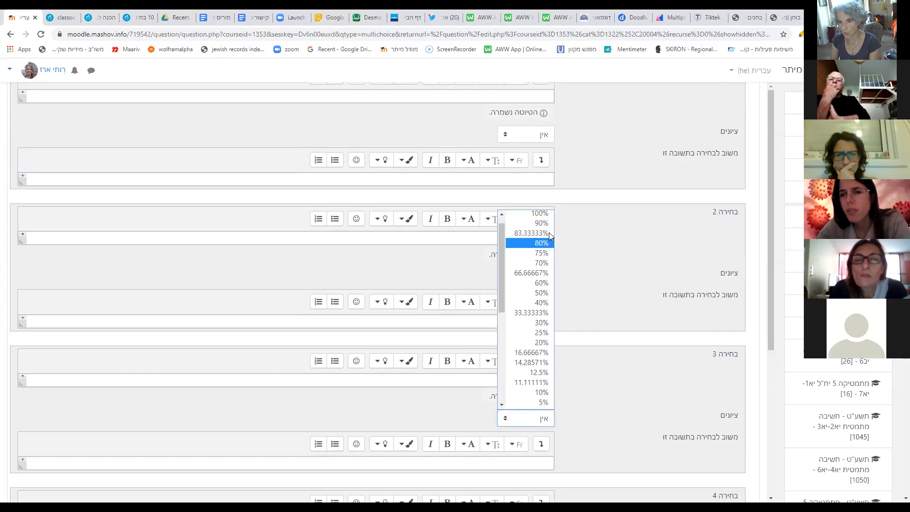
left_click(540, 214)
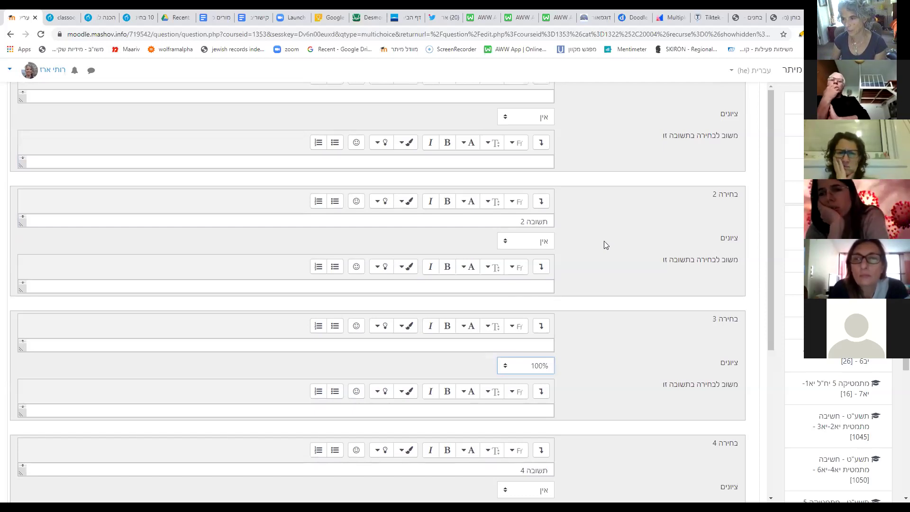
Save the multiple-choice question and return to the question bank.
scroll(605, 245, "down", 4)
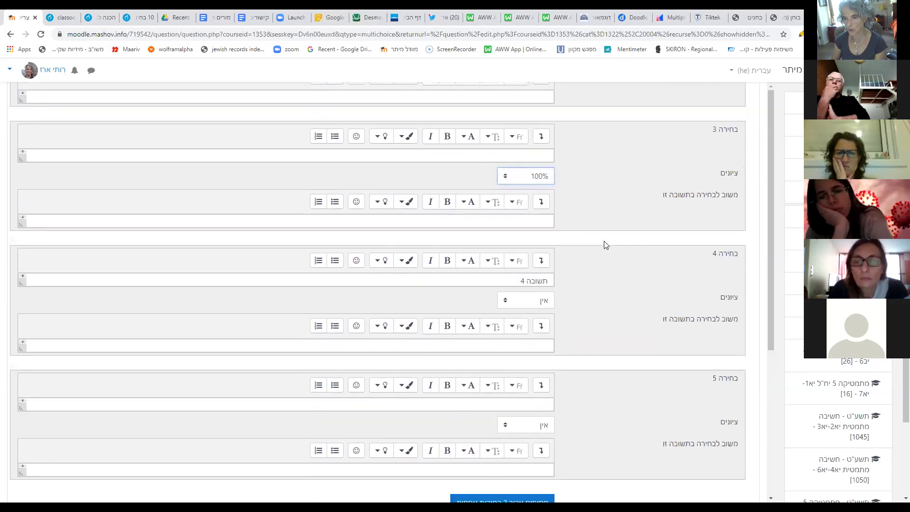
scroll(605, 245, "down", 1)
scroll(604, 241, "down", 2)
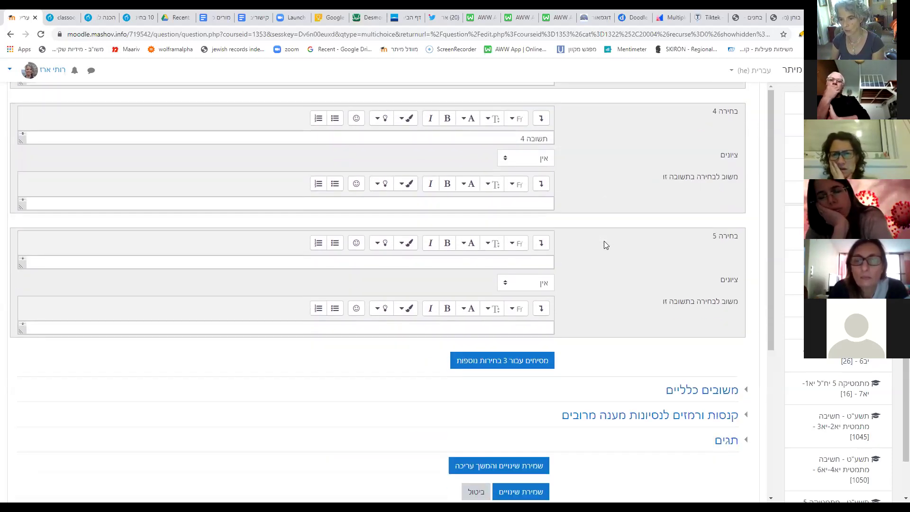
scroll(515, 363, "down", 3)
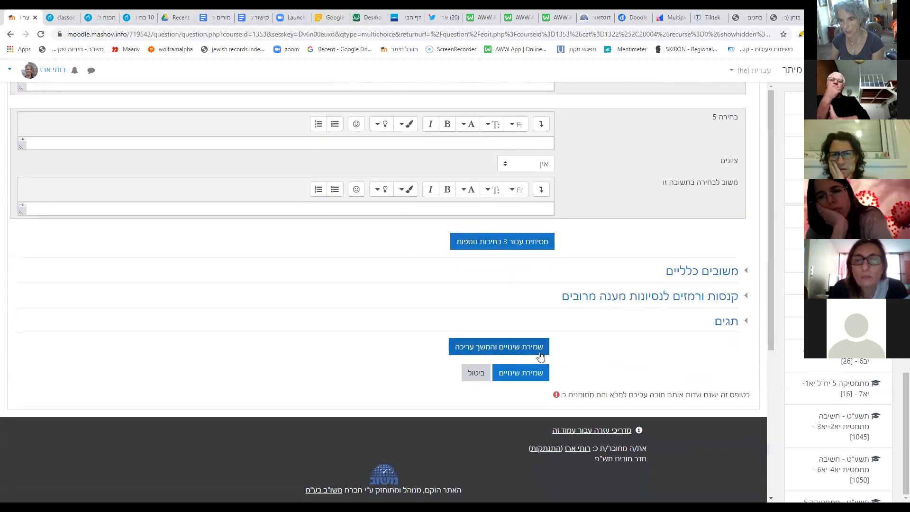
left_click(525, 373)
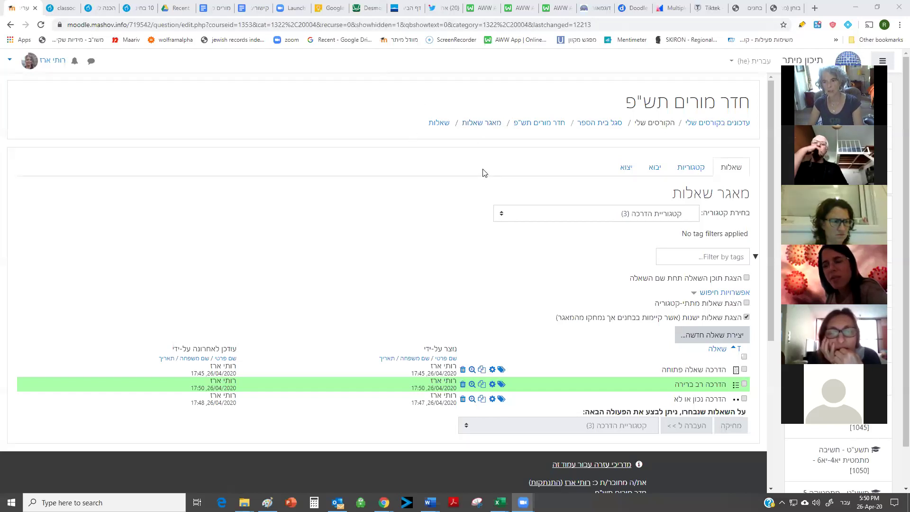
Preview the open essay, true/false and multiple-choice questions one after another, closing each preview.
scroll(484, 173, "down", 1)
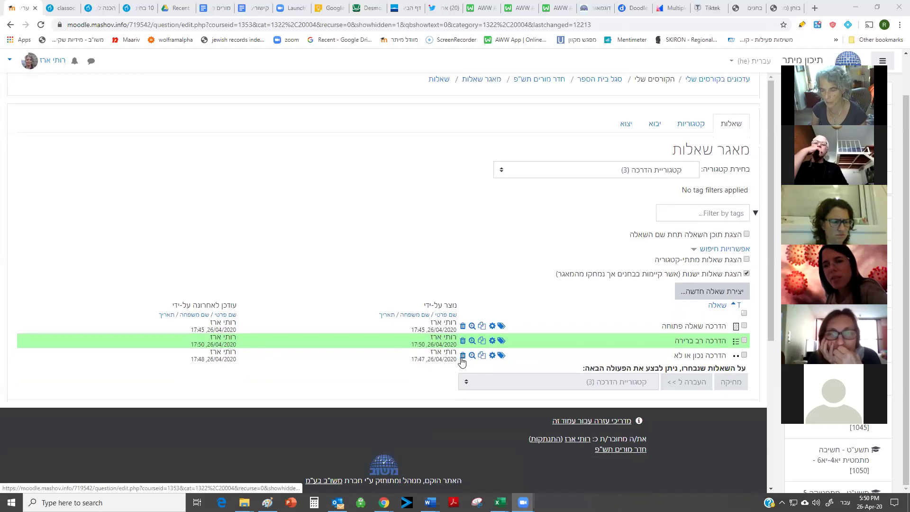
left_click(471, 326)
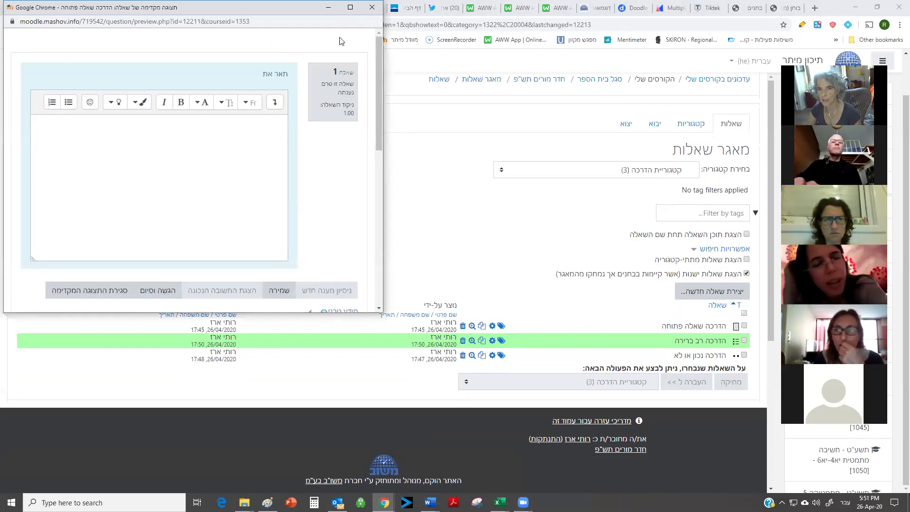
left_click(371, 8)
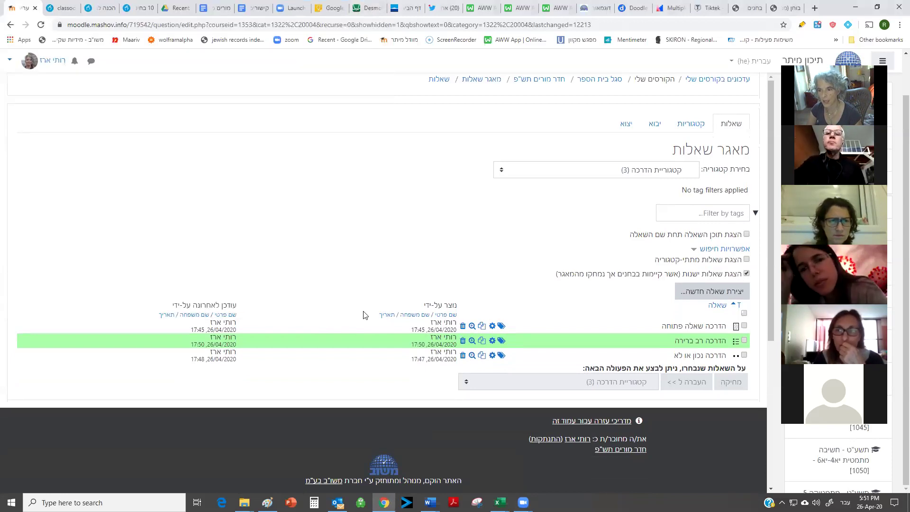
left_click(472, 355)
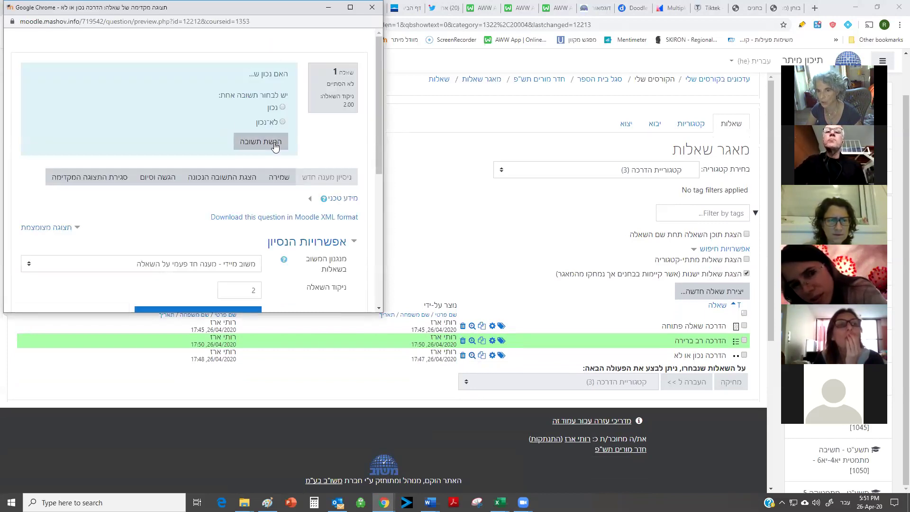
left_click(372, 7)
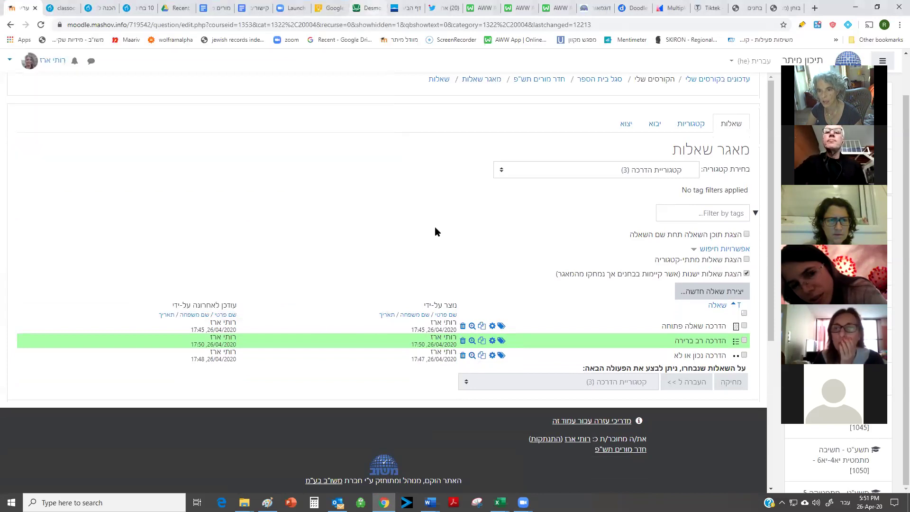
left_click(473, 341)
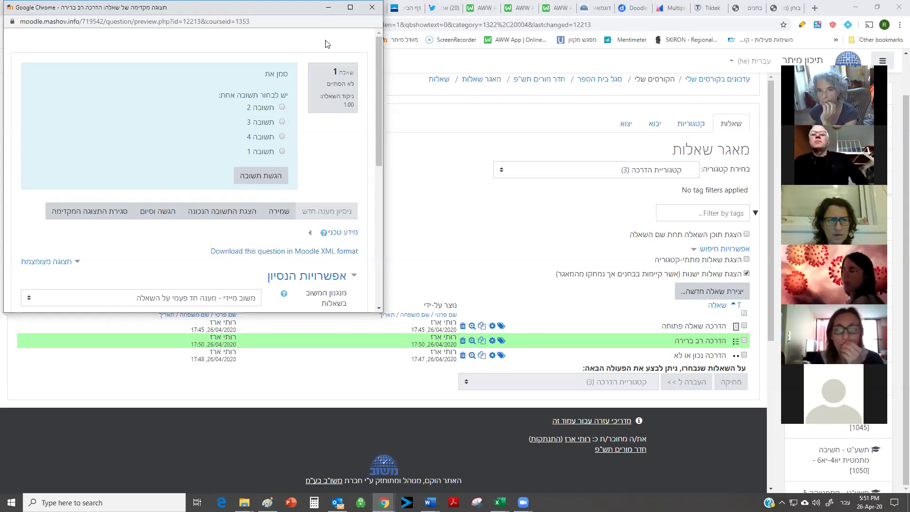
left_click(371, 8)
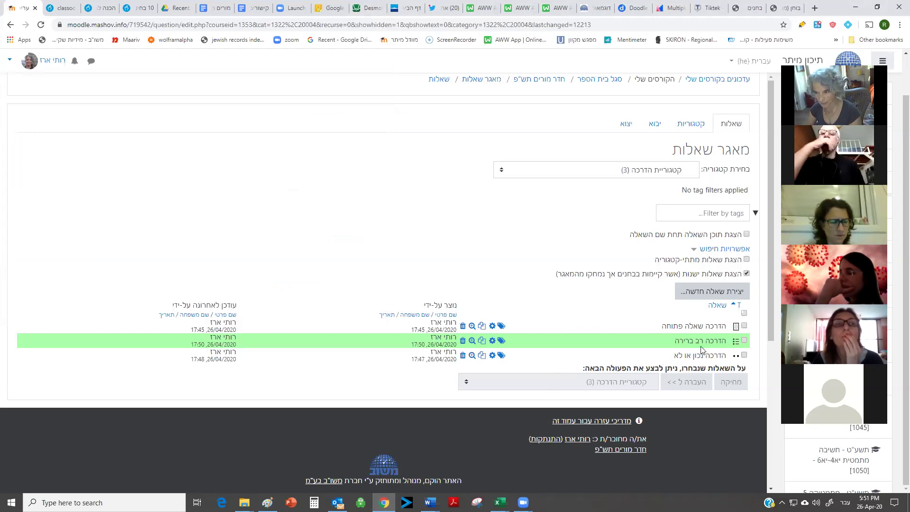
Start a new question of the type "תשובה קצרה" in the training category.
left_click(713, 292)
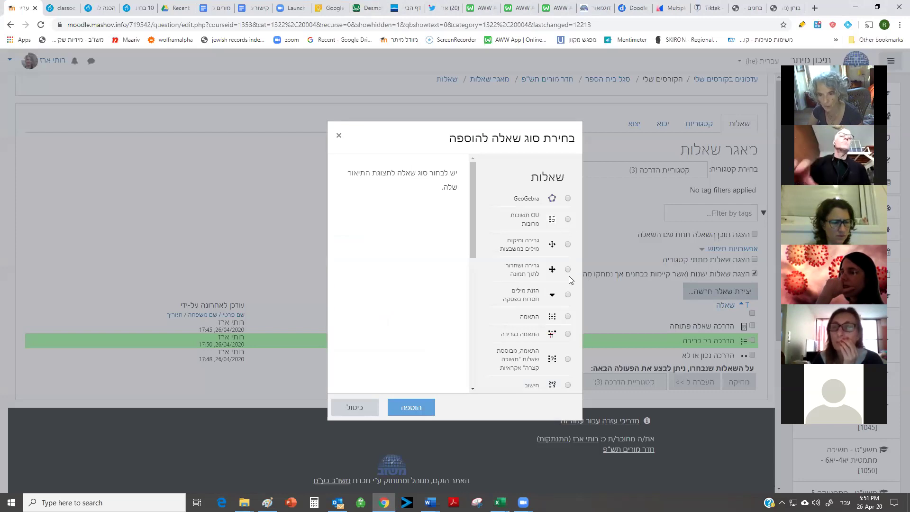
scroll(570, 279, "down", 2)
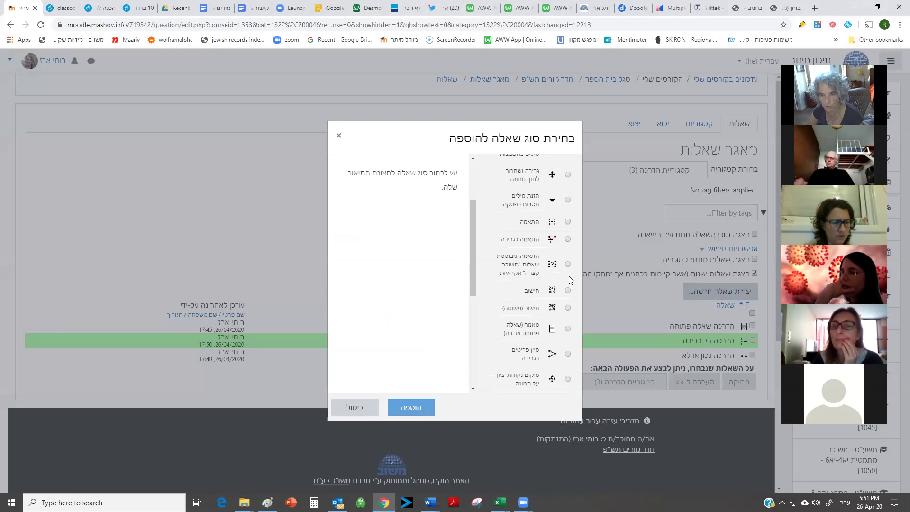
scroll(571, 275, "down", 1)
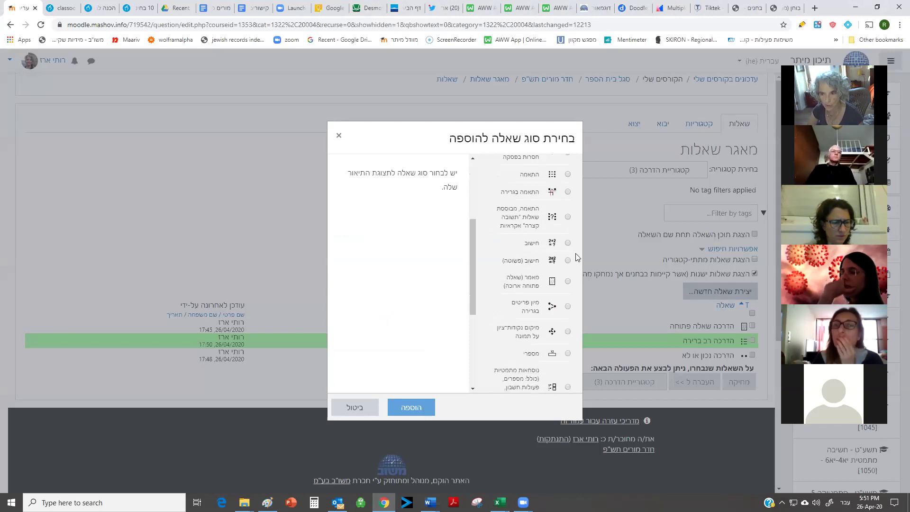
scroll(571, 251, "down", 1)
scroll(570, 250, "down", 3)
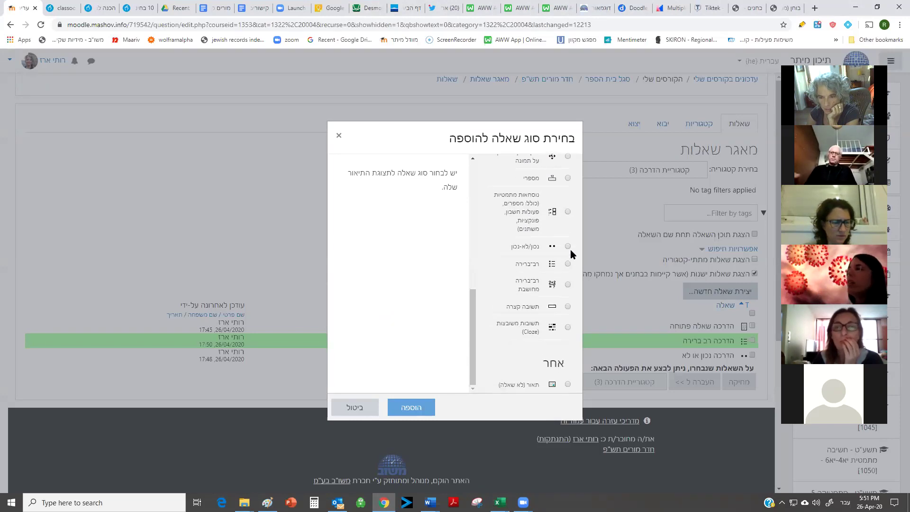
left_click(569, 307)
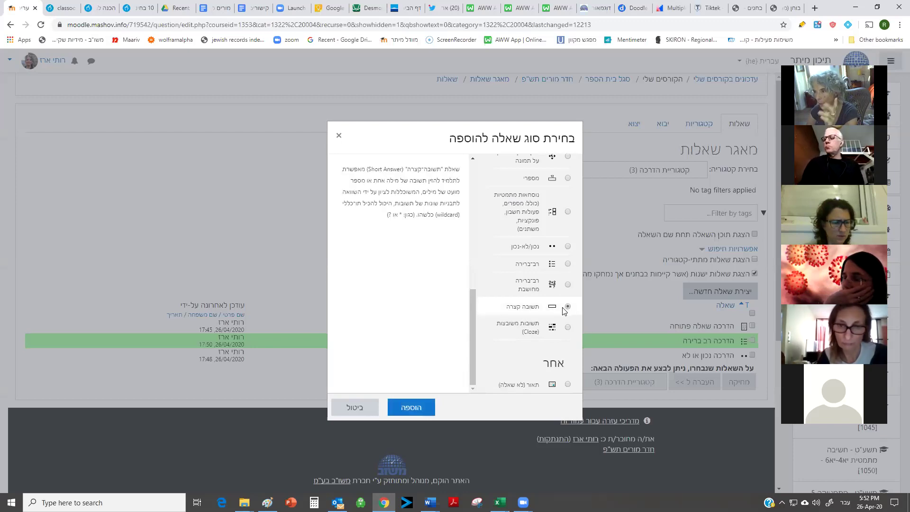
left_click(410, 407)
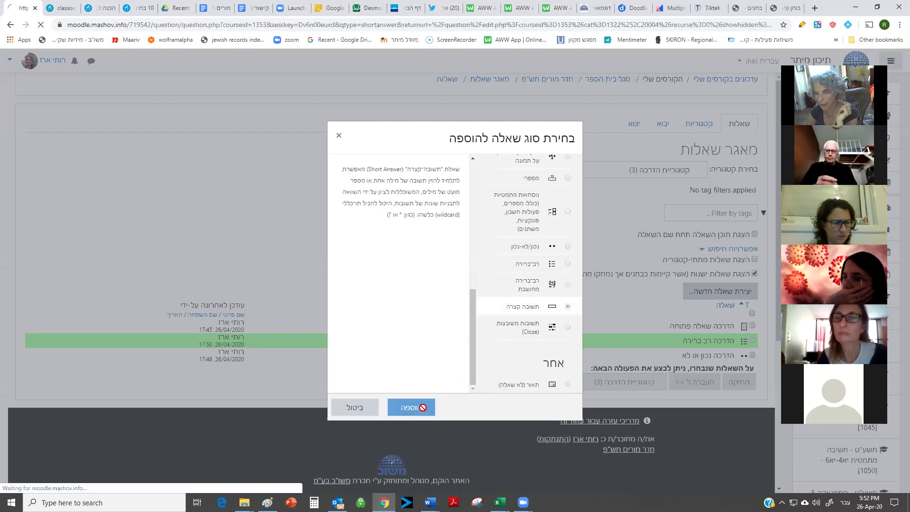
Name the short-answer question "הדרכה קצרה" and enter "באיזה שנה נוסדה המדינה?" as its question text.
left_click(525, 240)
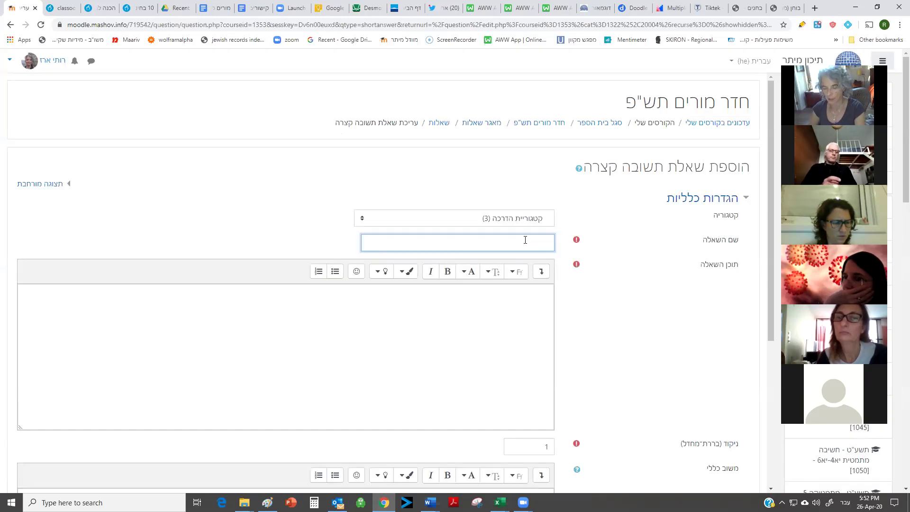
type("הדרכה")
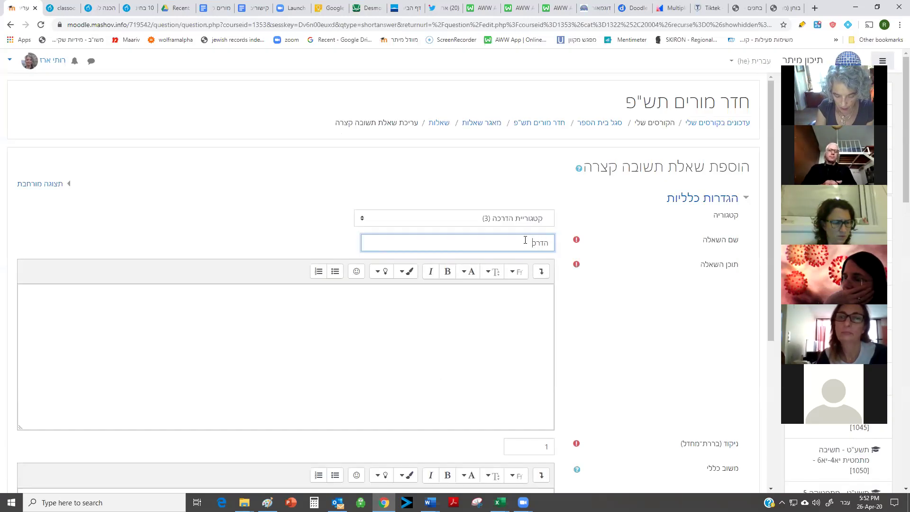
type(" קצרה")
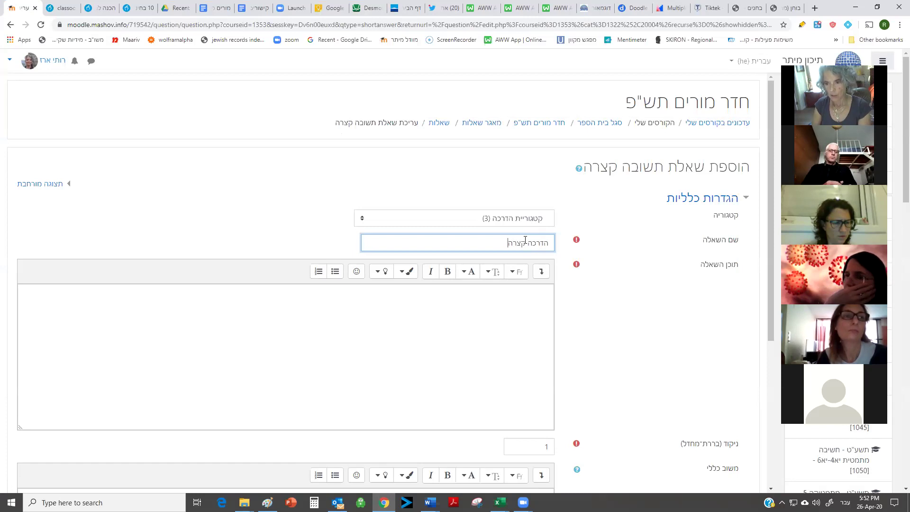
left_click(506, 362)
type("ב")
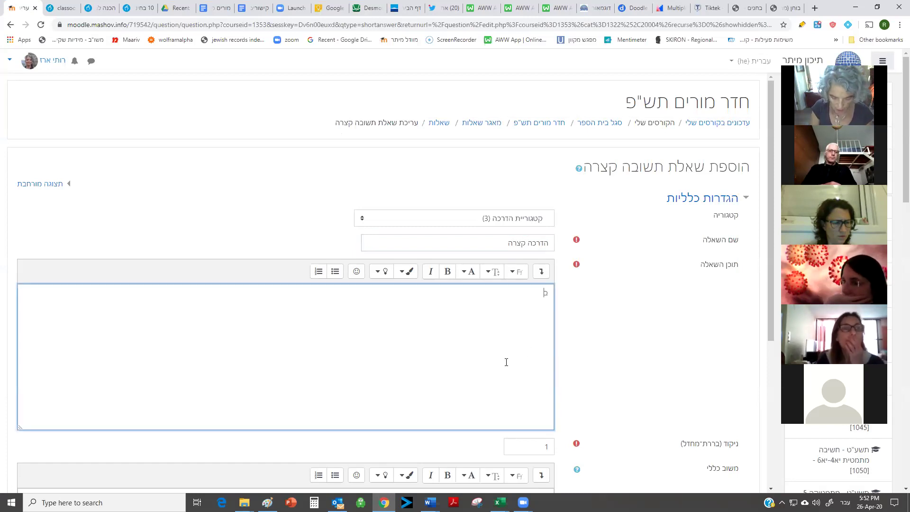
type("איזה שנ")
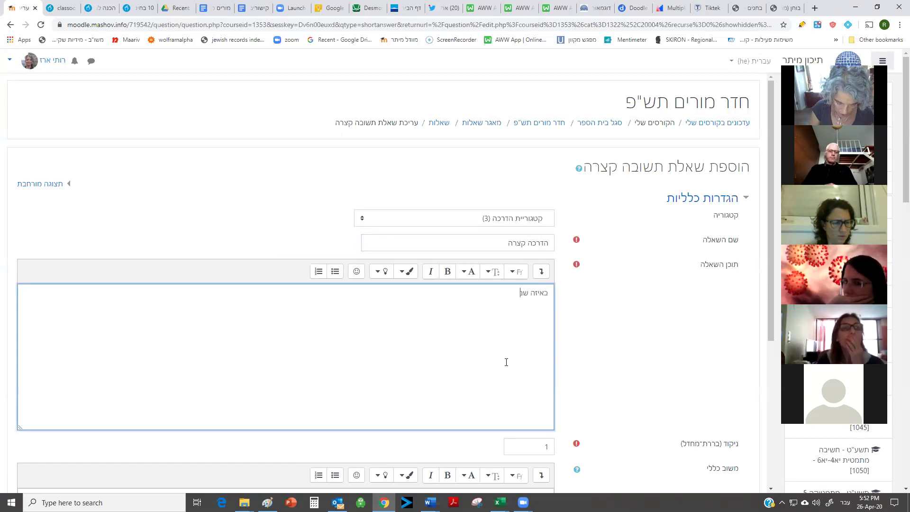
type("ה נוסדה ה")
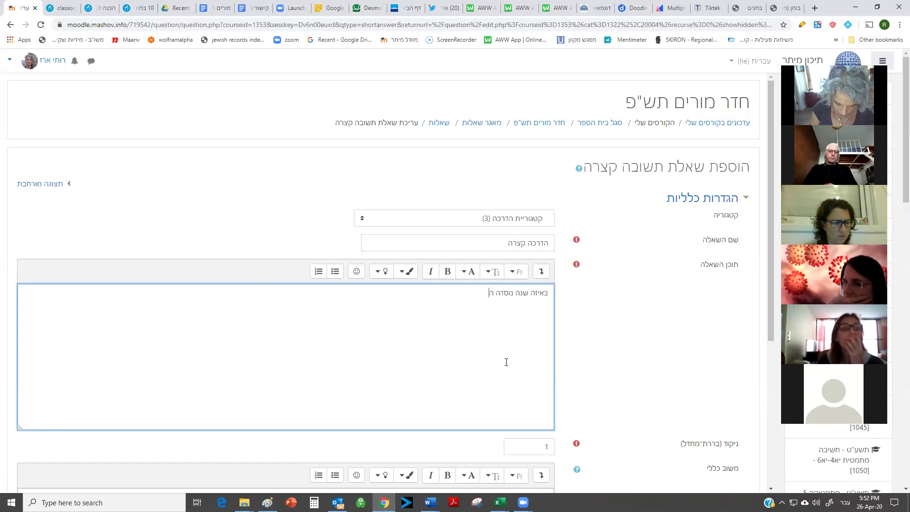
type("מדינה?")
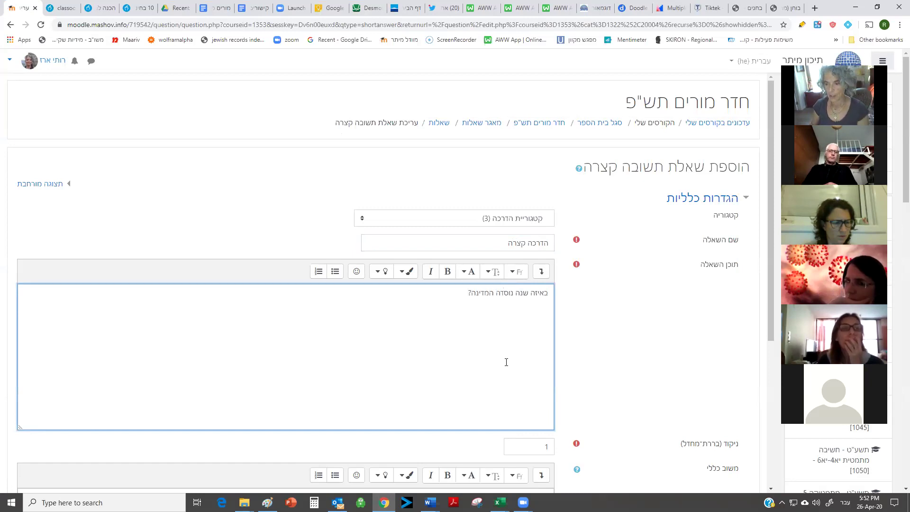
Enter 1948 as answer 1 of the short-answer question and set its grade to 100%.
scroll(506, 362, "down", 7)
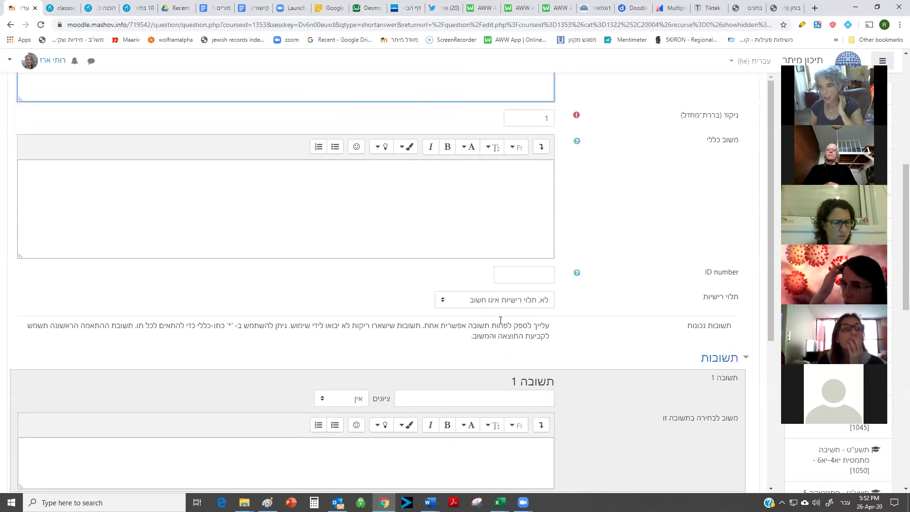
scroll(536, 300, "down", 2)
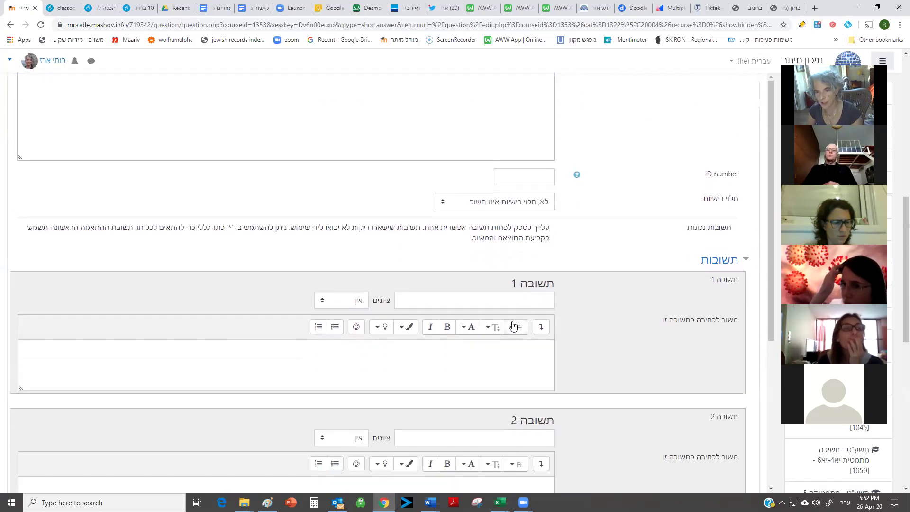
left_click(518, 301)
type("1948")
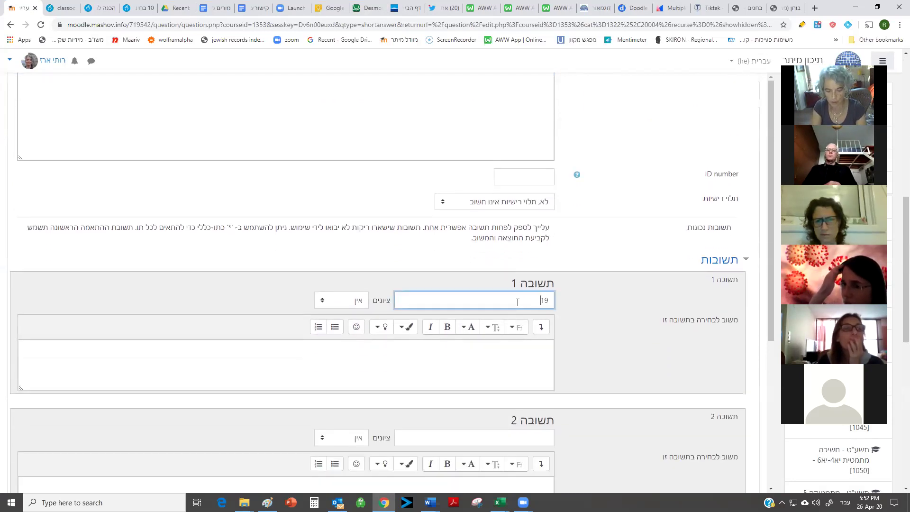
left_click(346, 303)
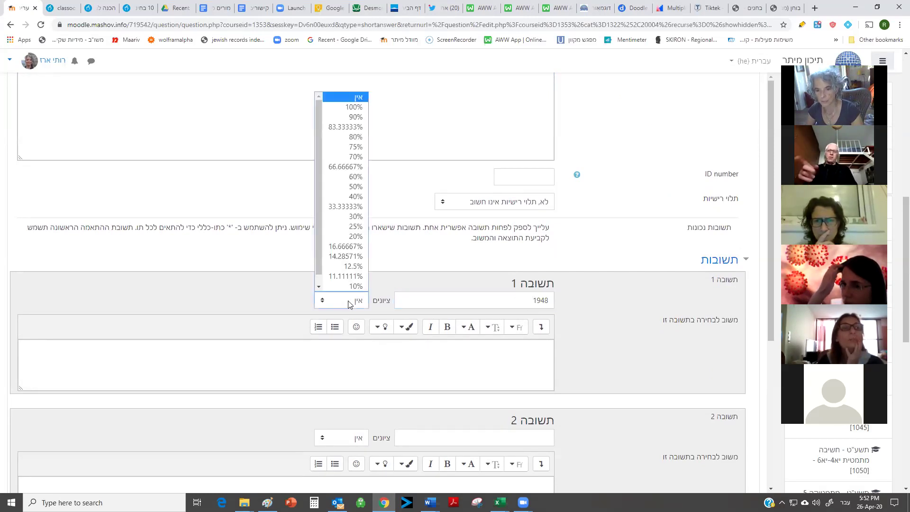
left_click(355, 107)
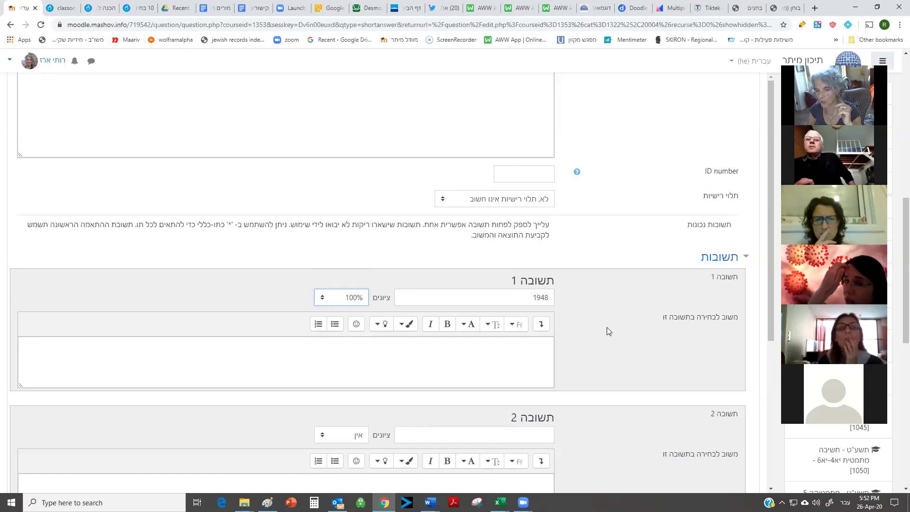
Enter 48 as answer 2 of the short-answer question with a grade of 100%, and save the question.
scroll(606, 327, "down", 1)
left_click(536, 389)
type("48")
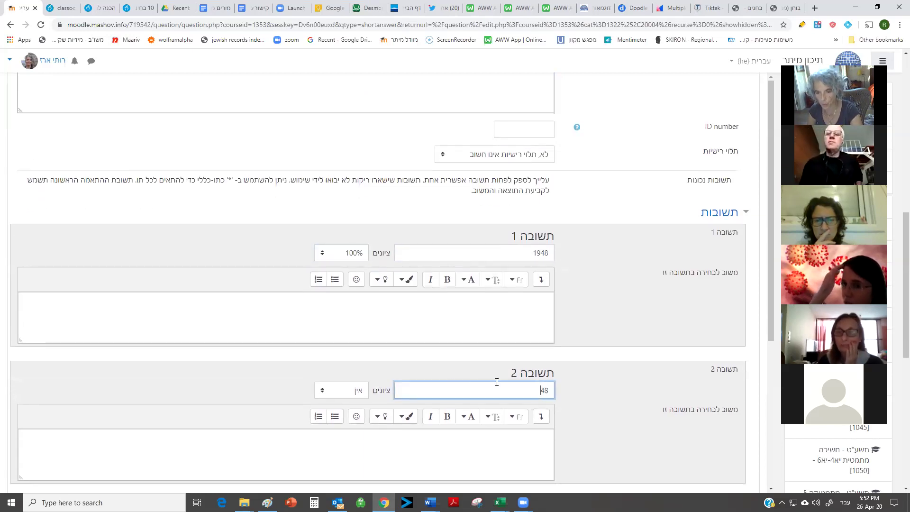
left_click(350, 390)
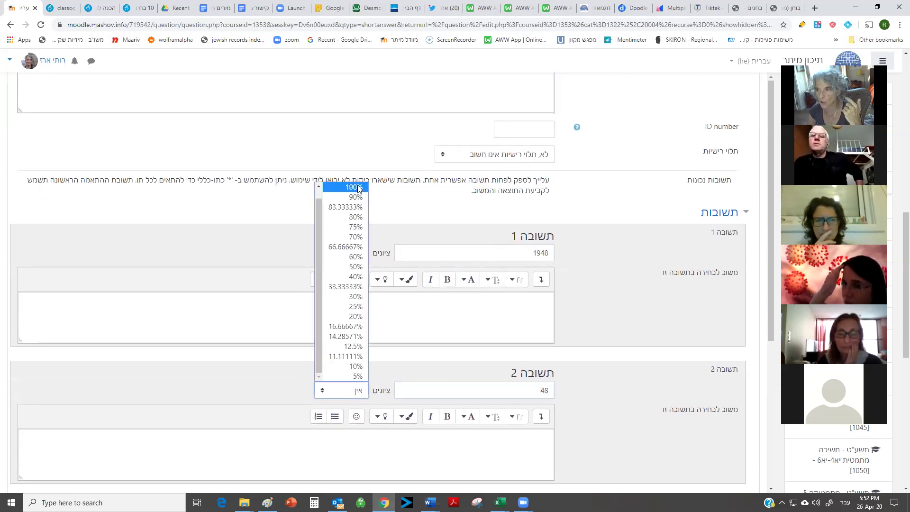
left_click(354, 187)
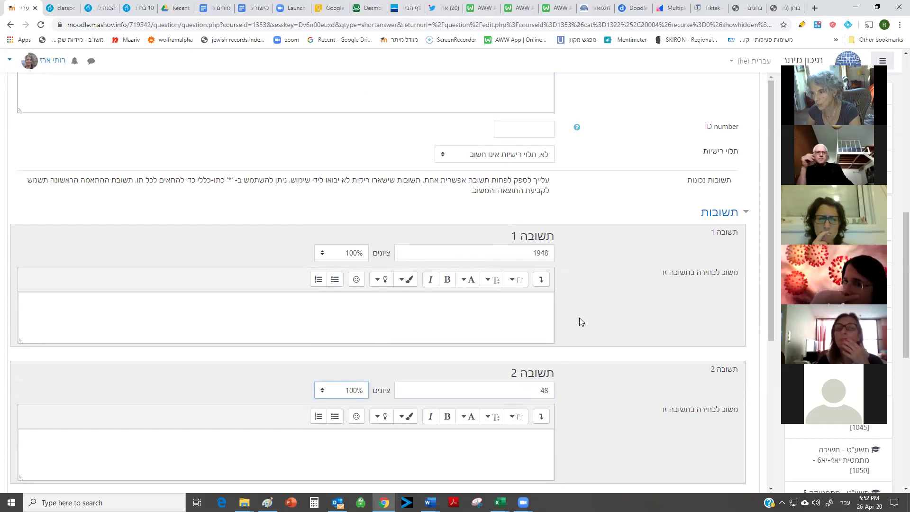
scroll(579, 317, "down", 8)
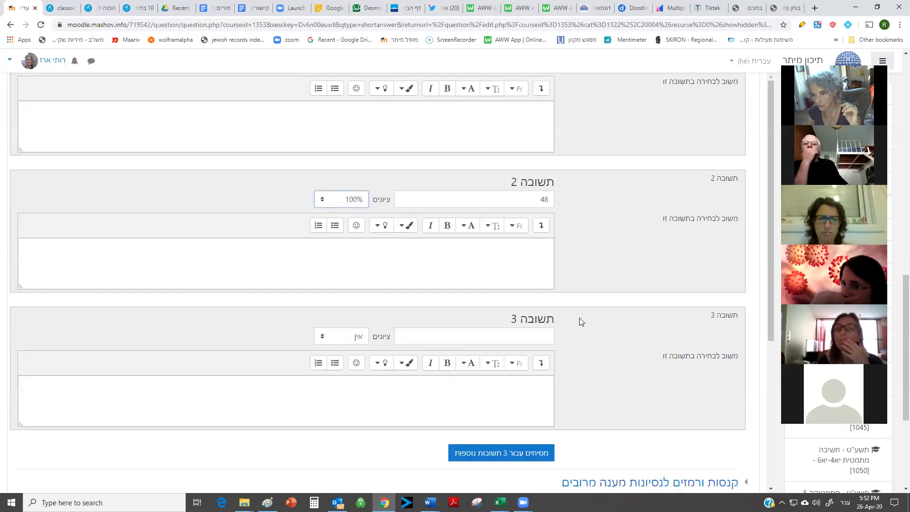
left_click(523, 369)
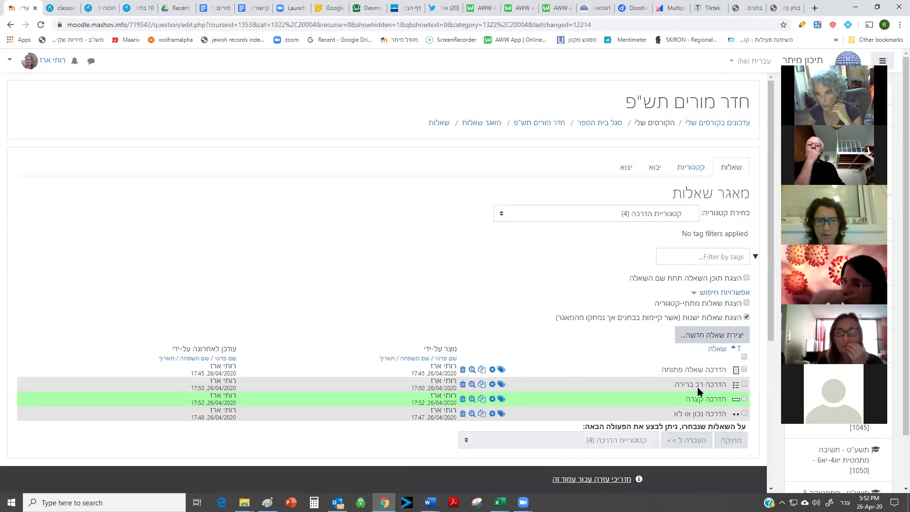
Preview the short-answer question "הדרכה קצרה" and close the preview.
left_click(472, 399)
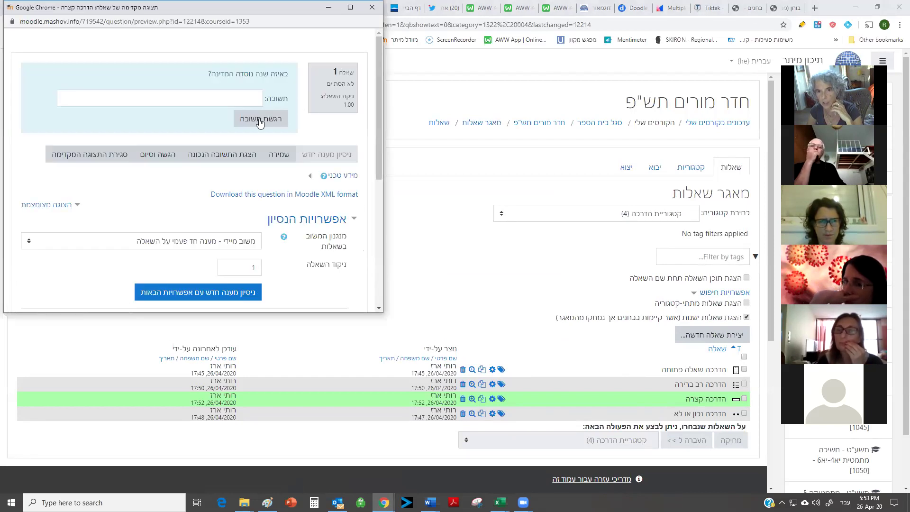
left_click(372, 7)
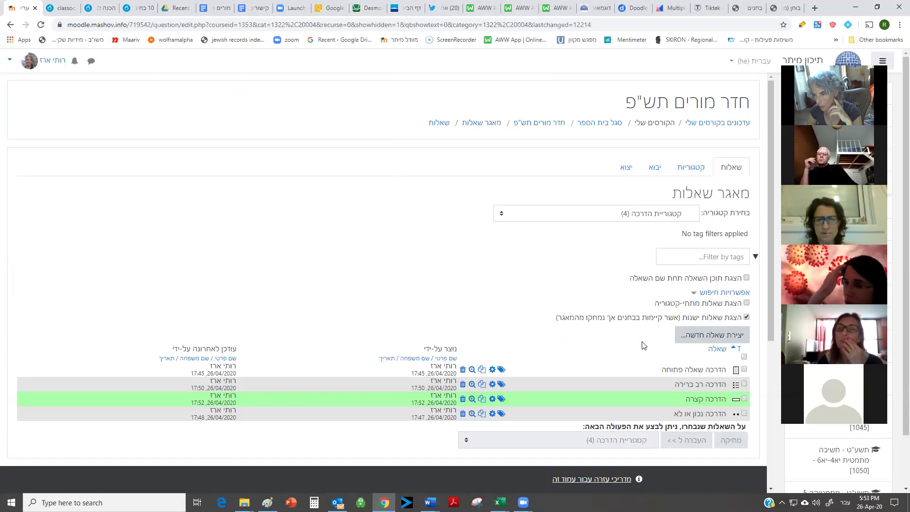
Start a new question of the type "הזנת מילים חסרות בפסקה" in the training category.
left_click(714, 334)
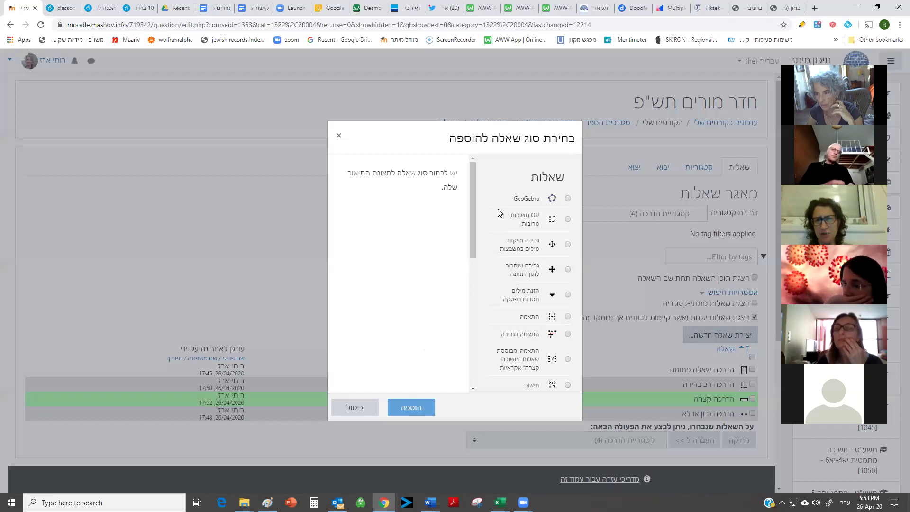
left_click(338, 138)
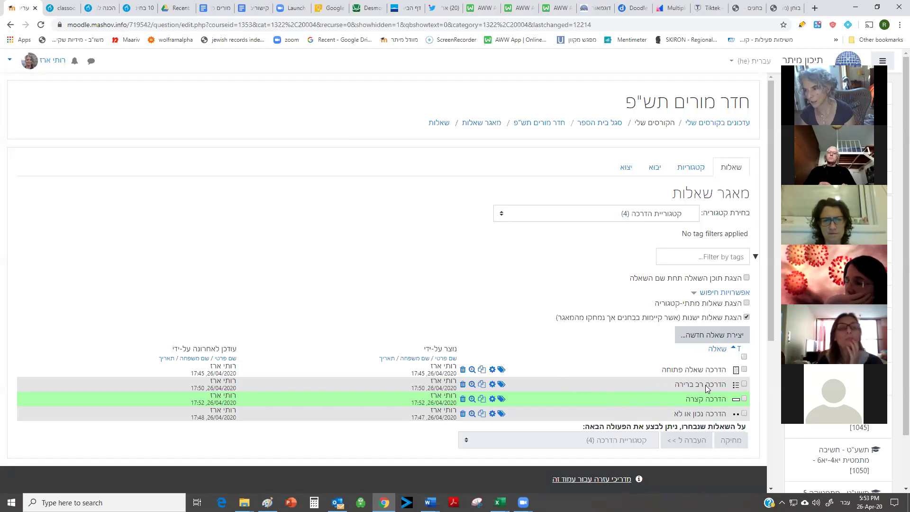
left_click(703, 337)
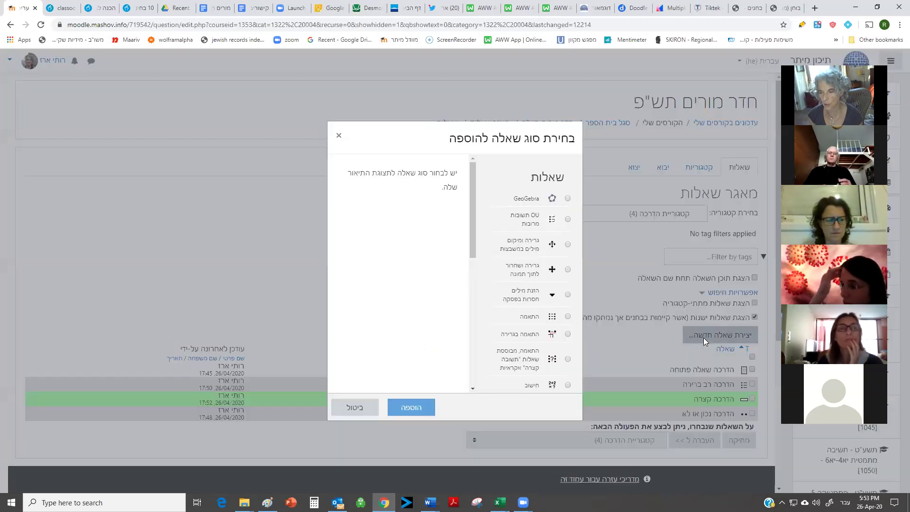
left_click(568, 220)
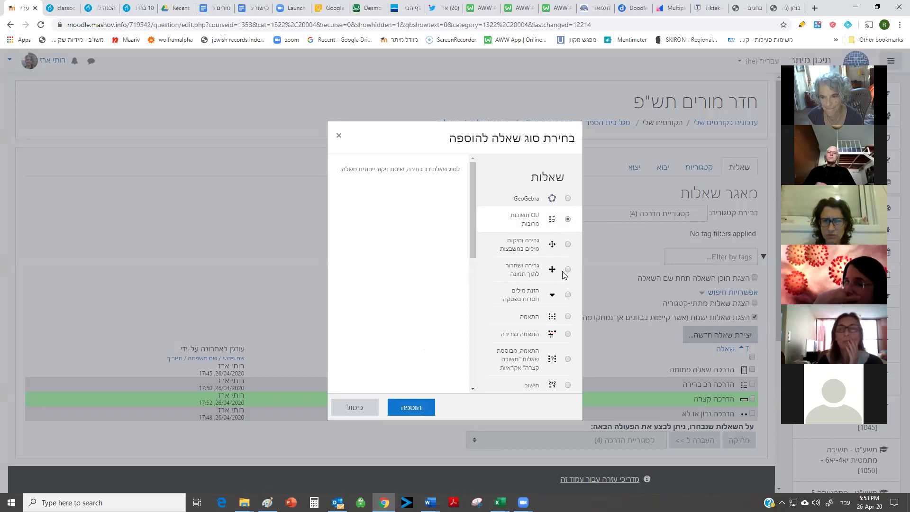
scroll(562, 285, "down", 1)
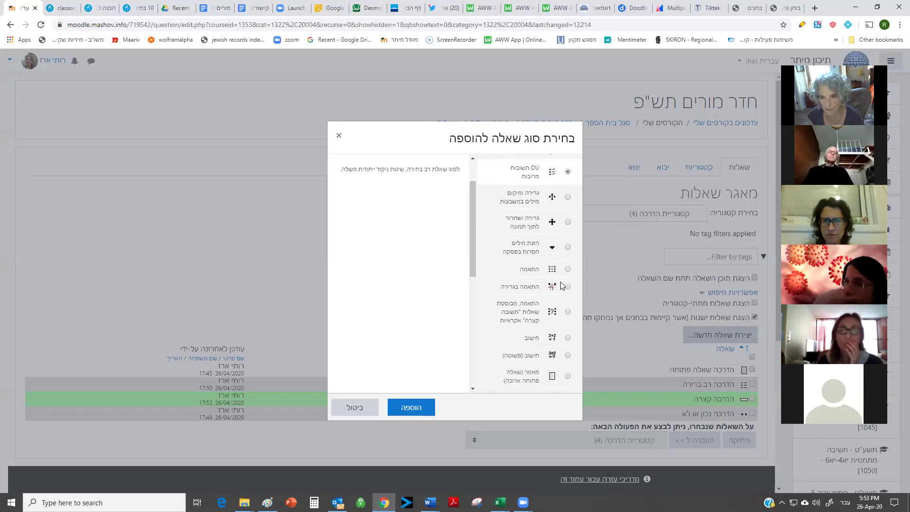
left_click(568, 247)
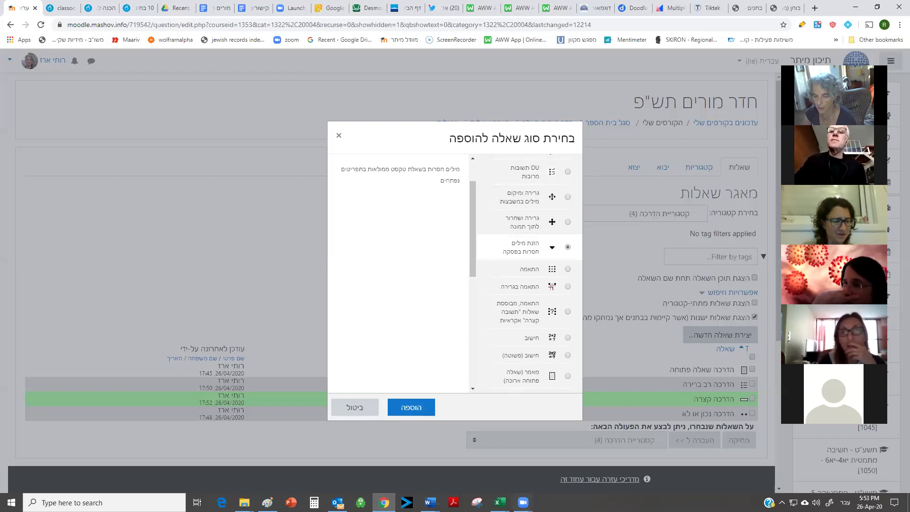
mouse_move(523, 502)
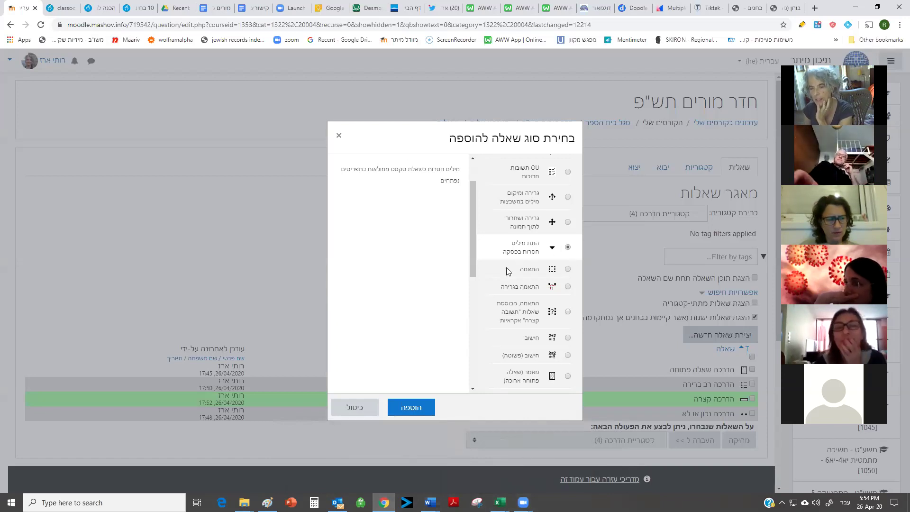
left_click(416, 407)
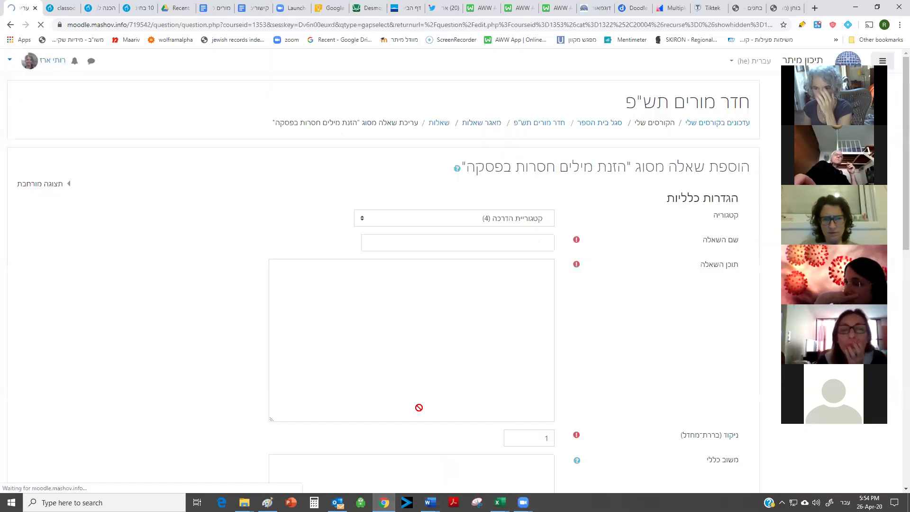
Name the missing-words question "הדרכה מילים חסרות".
left_click(501, 238)
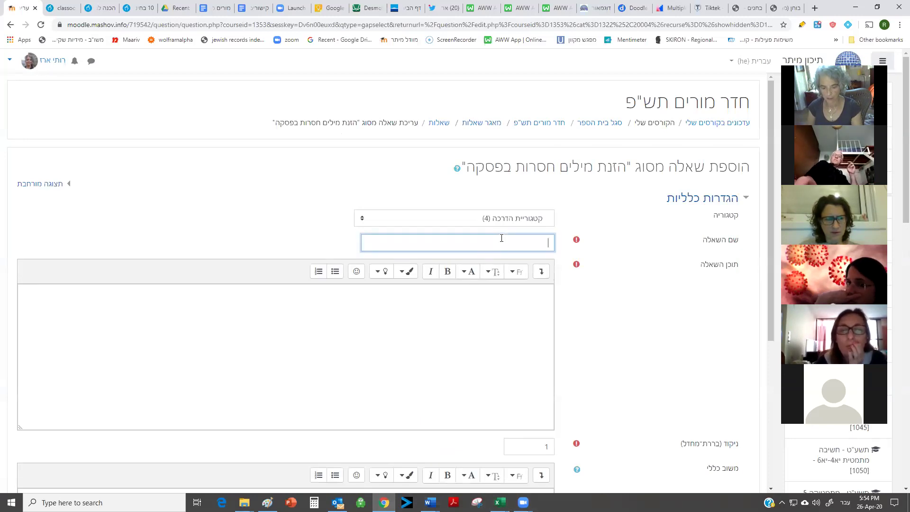
type("הדרכה")
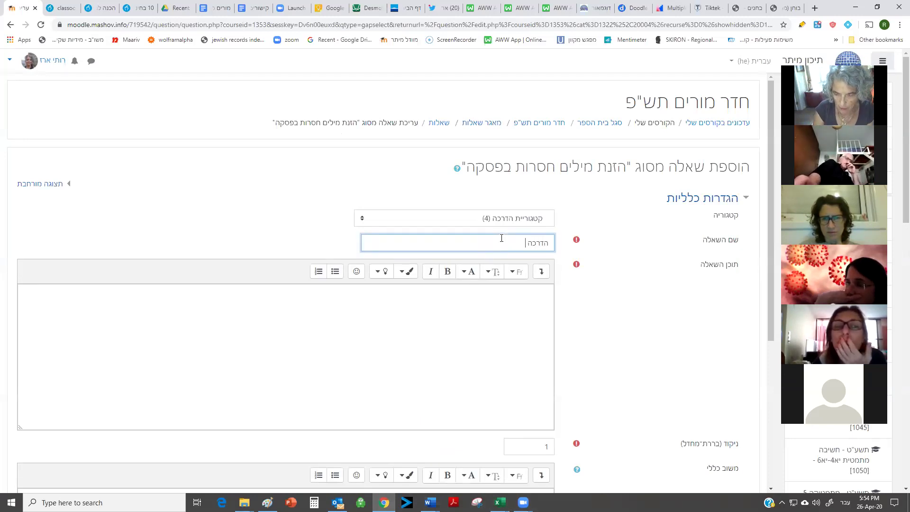
type(" מילים")
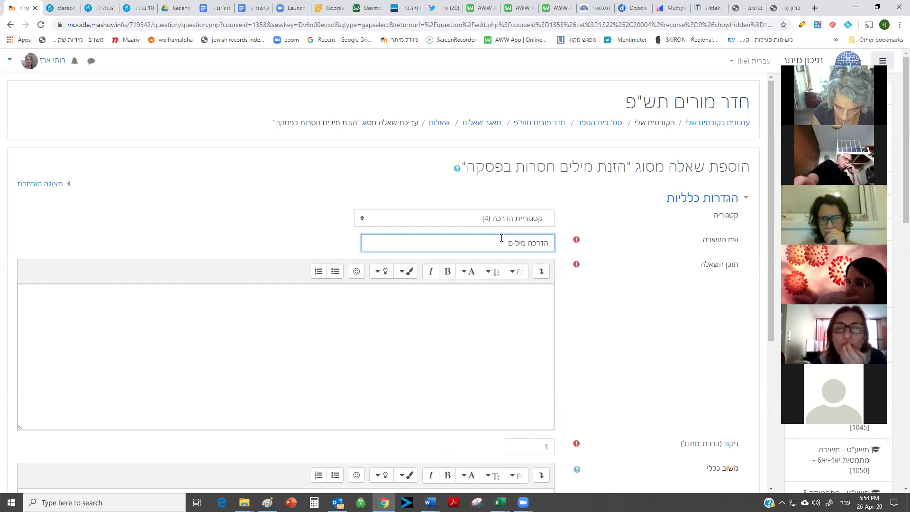
type(" חסרות")
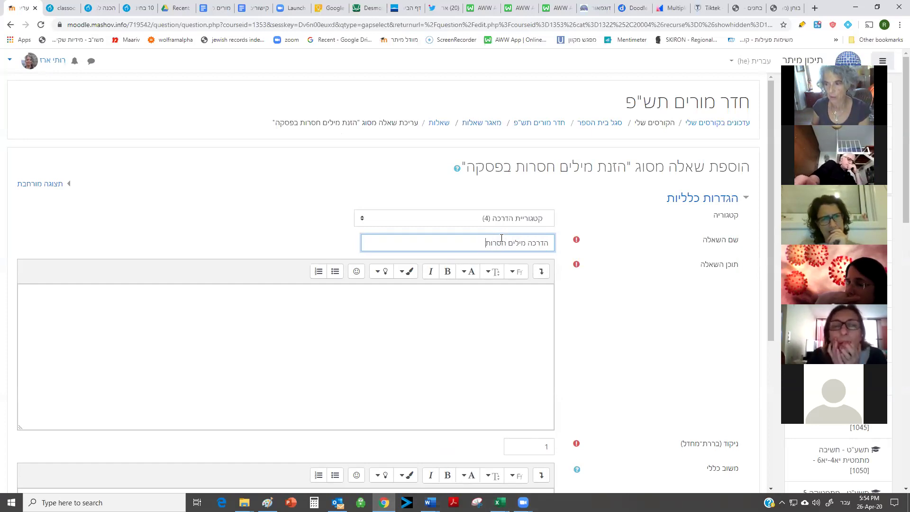
Enter "מדינת ישראל נוסדה ב [[1]]" as the question text of the missing-words question.
left_click(490, 349)
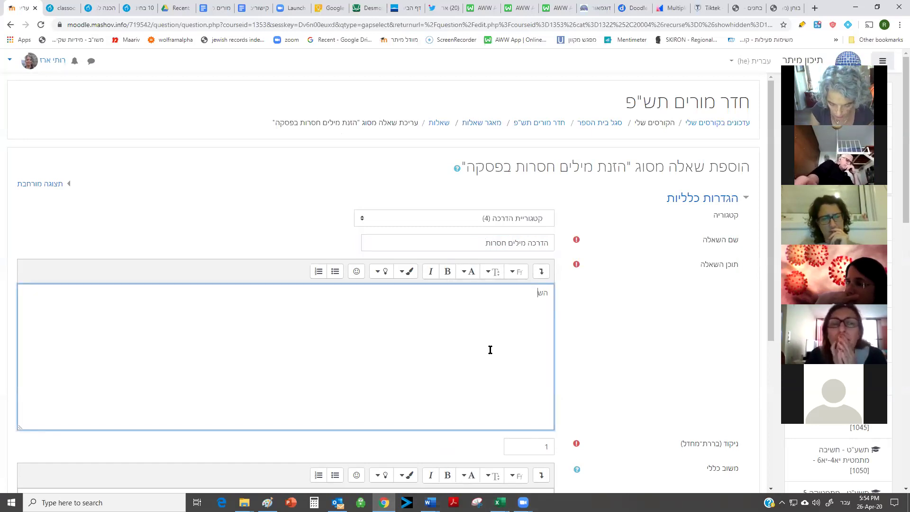
scroll(532, 378, "down", 5)
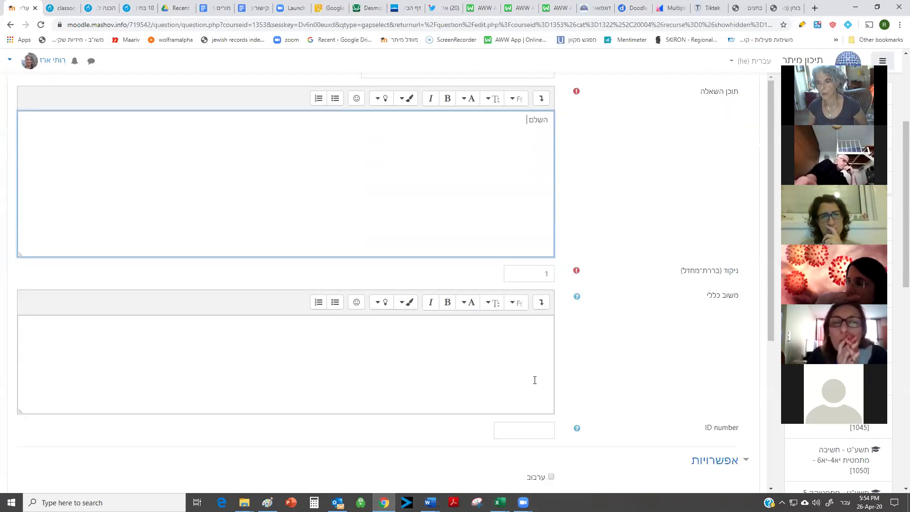
scroll(553, 315, "down", 3)
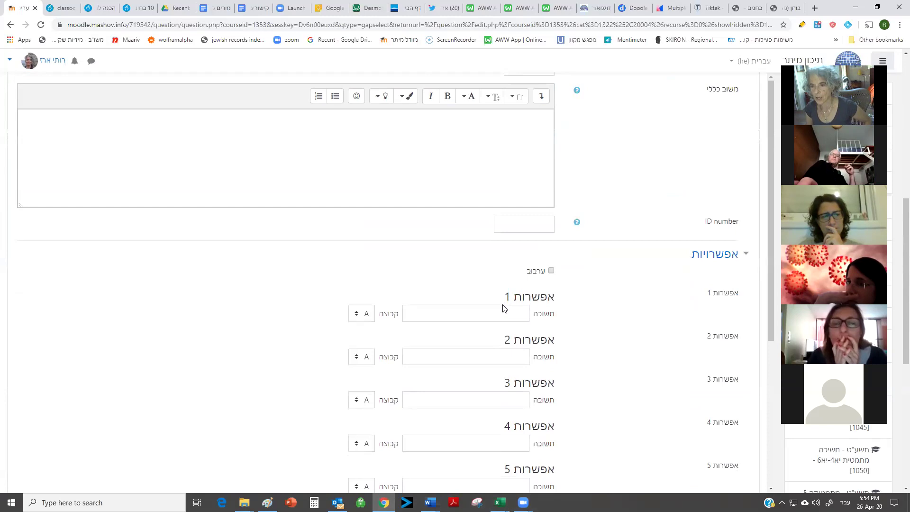
scroll(543, 136, "up", 6)
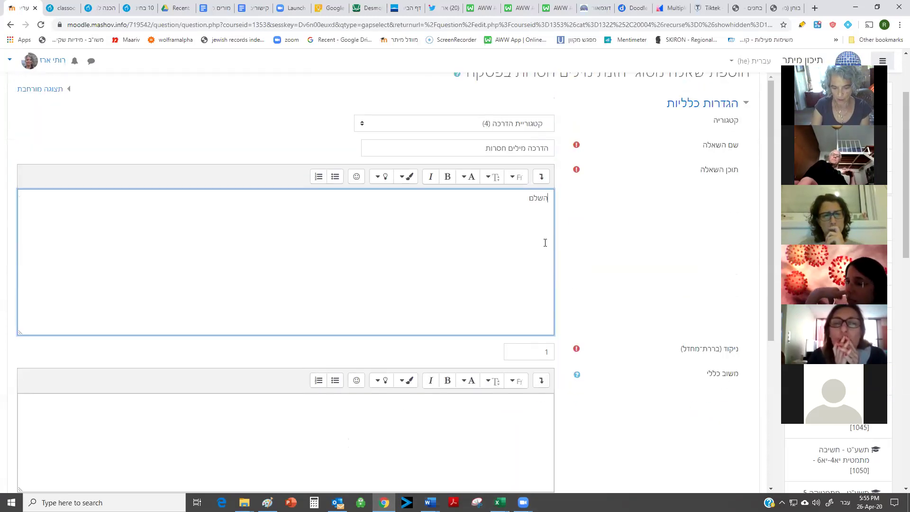
key("ctrl+a")
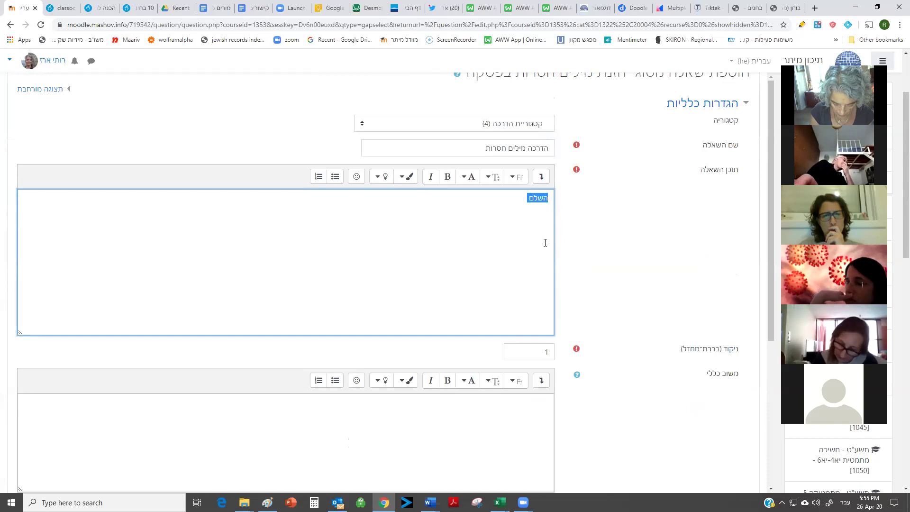
type("ם")
type("דינת")
type(" ישרא")
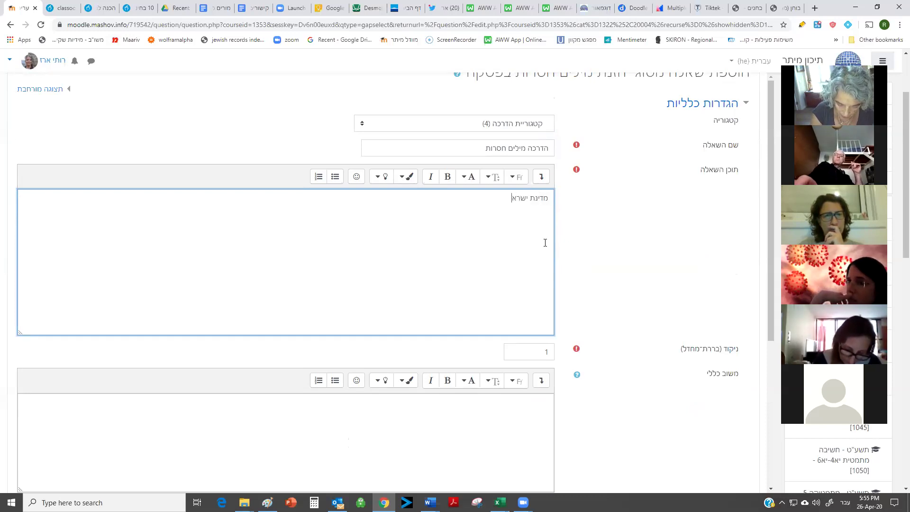
type("ל נוסדה ב [[")
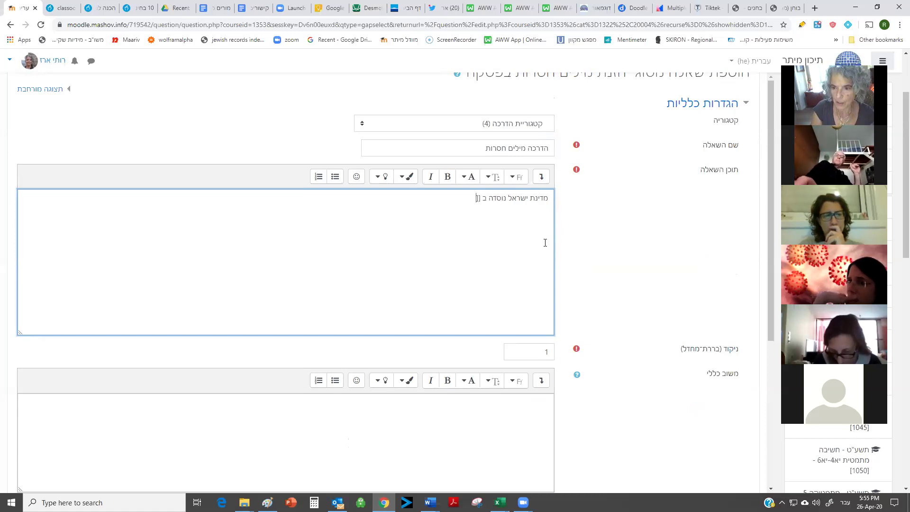
type("1]]")
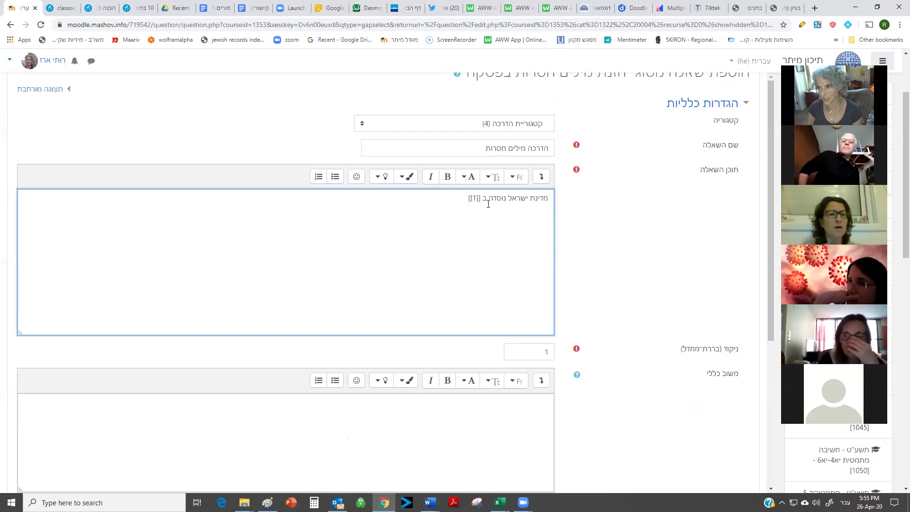
Examine the [[1]] placeholder in the question text against the numbered answer options of the missing-words question.
scroll(488, 204, "down", 6)
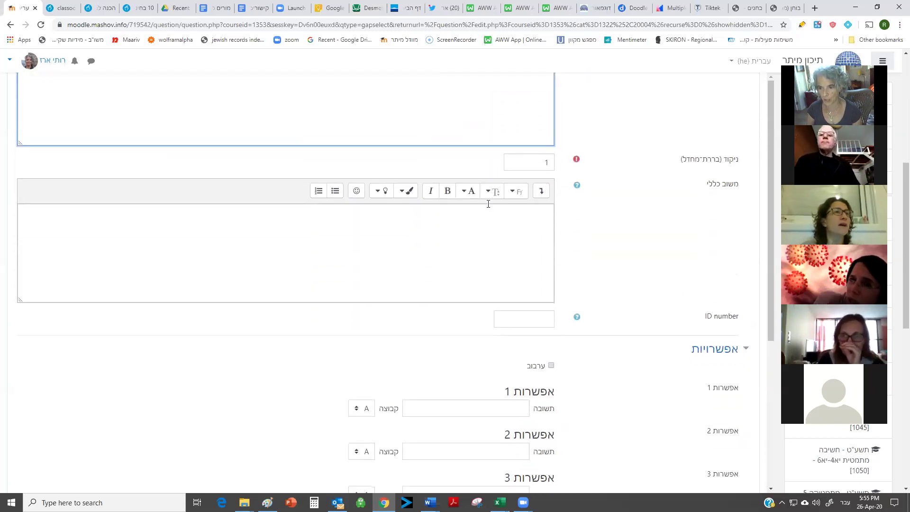
scroll(488, 203, "down", 1)
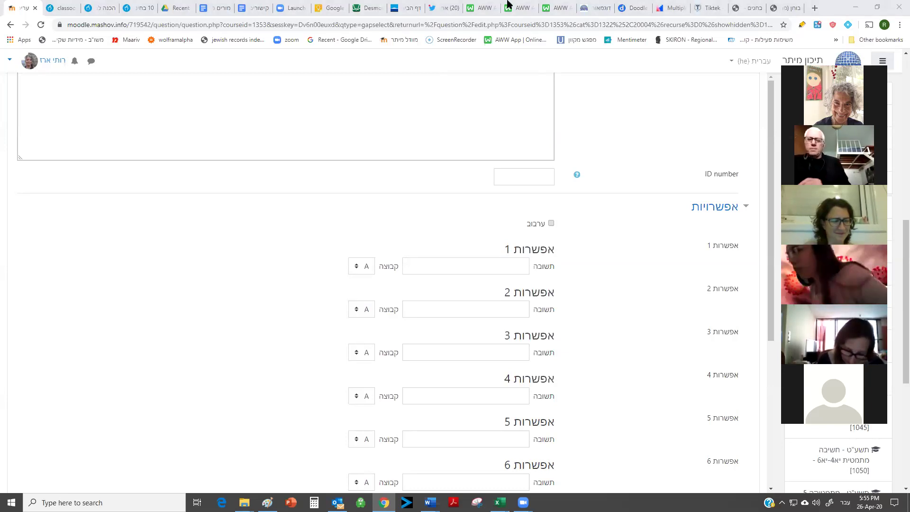
scroll(491, 124, "up", 1)
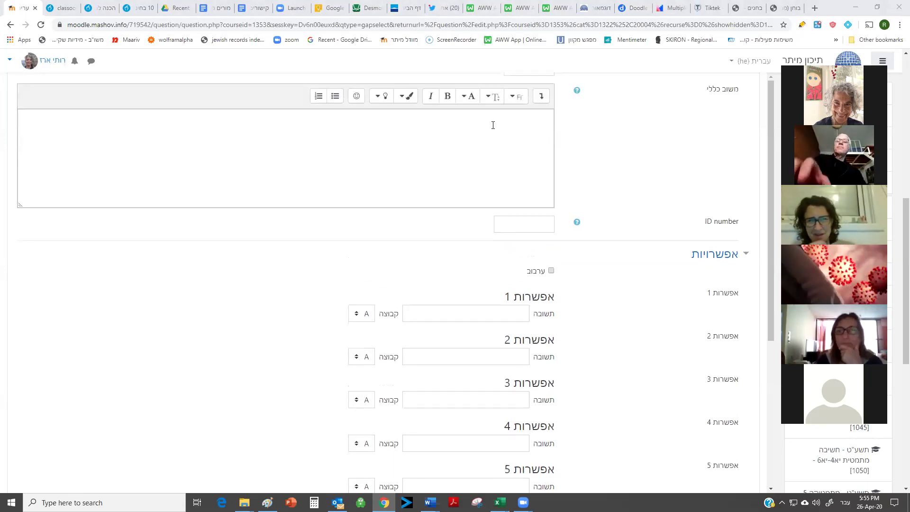
scroll(494, 126, "up", 5)
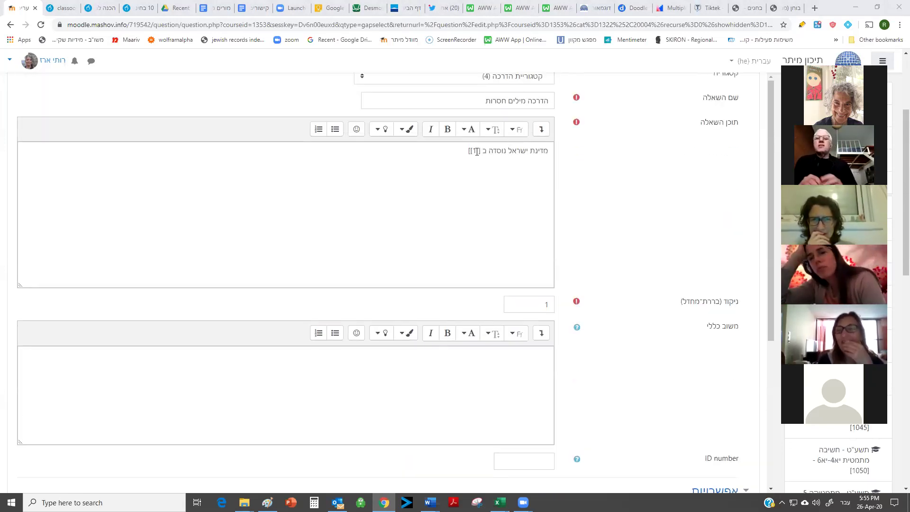
double_click(474, 151)
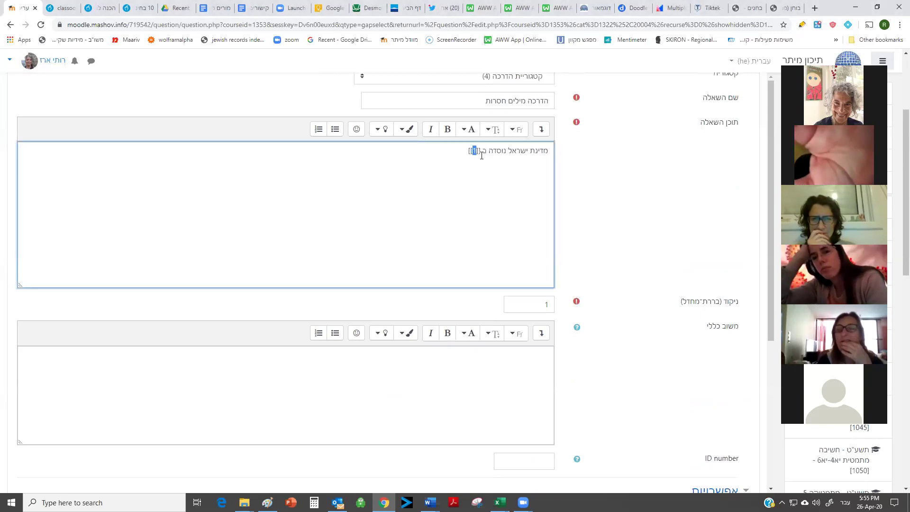
scroll(589, 161, "up", 1)
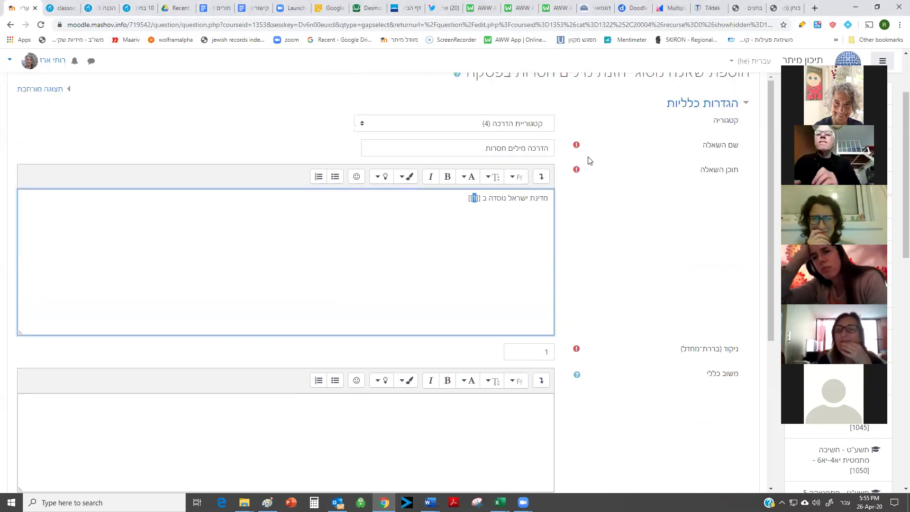
scroll(589, 174, "down", 4)
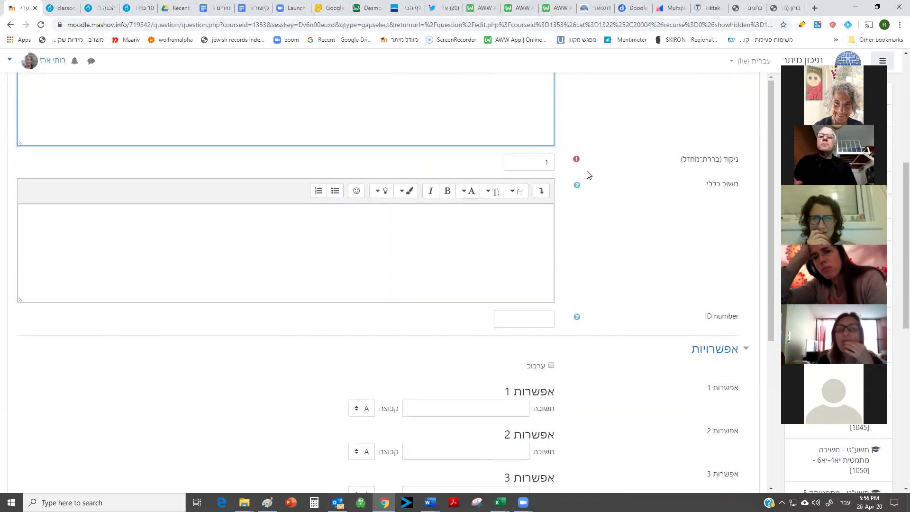
scroll(589, 174, "down", 1)
scroll(588, 175, "up", 2)
scroll(441, 126, "up", 2)
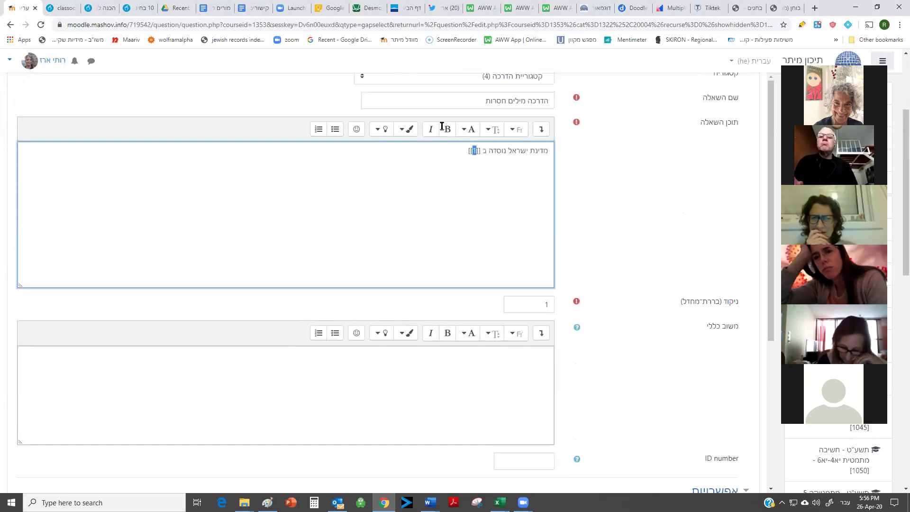
Change the placeholder in the question text to [[A]] and enter 1948, 1949, 1939 and 1941 as answer options 1 to 4.
type("A")
scroll(505, 176, "down", 1)
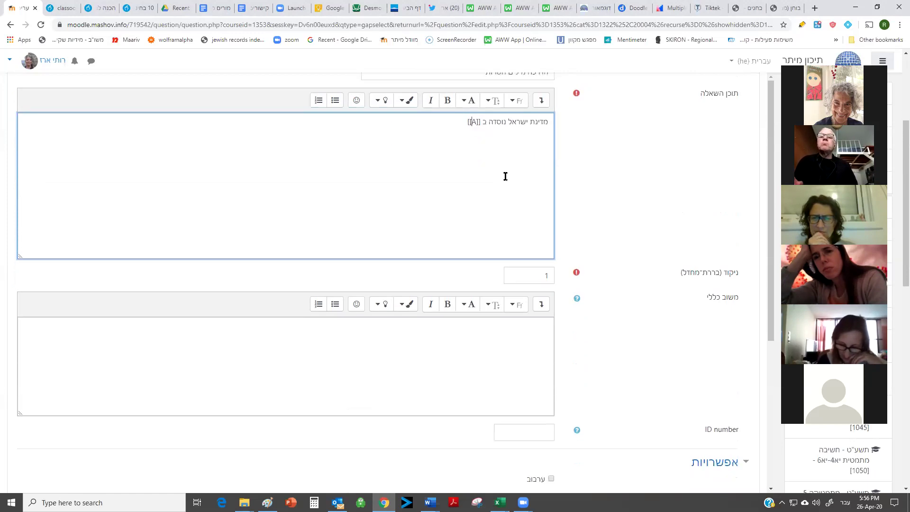
scroll(505, 176, "down", 5)
left_click(510, 265)
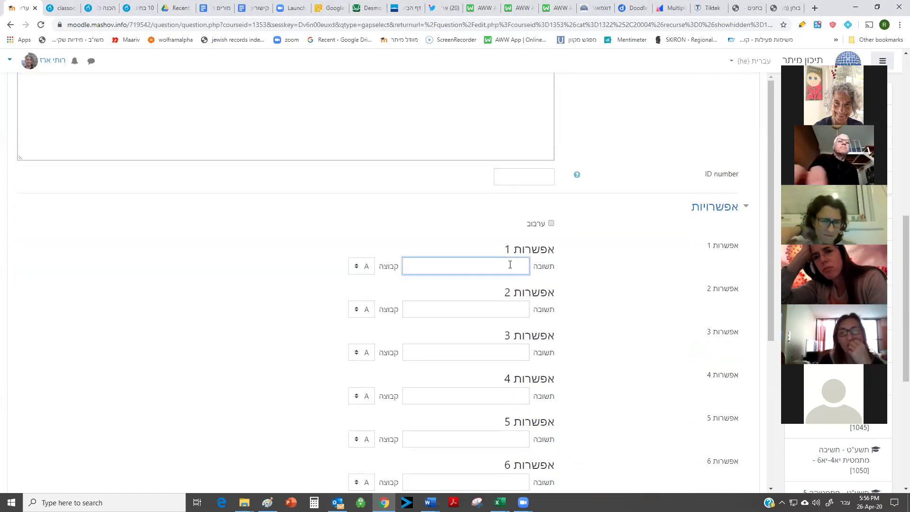
type("1948")
left_click(510, 307)
type("1949")
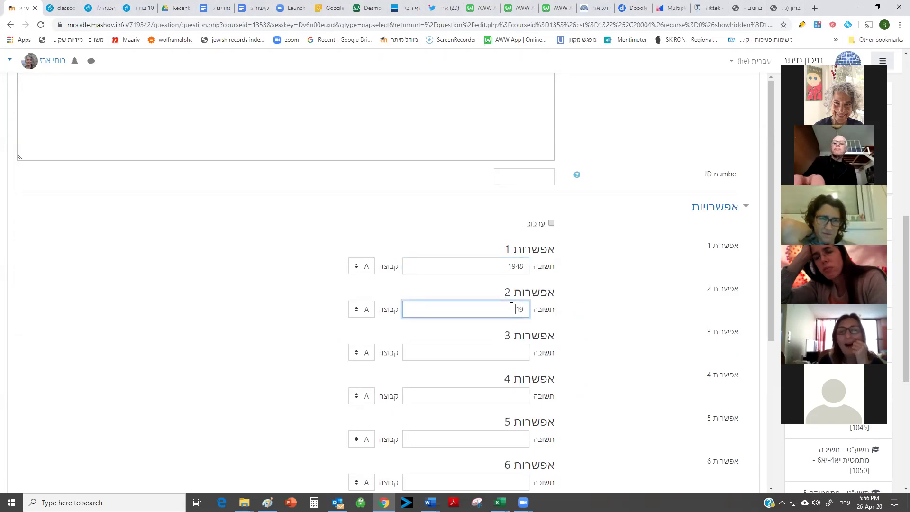
left_click(506, 353)
type("1939")
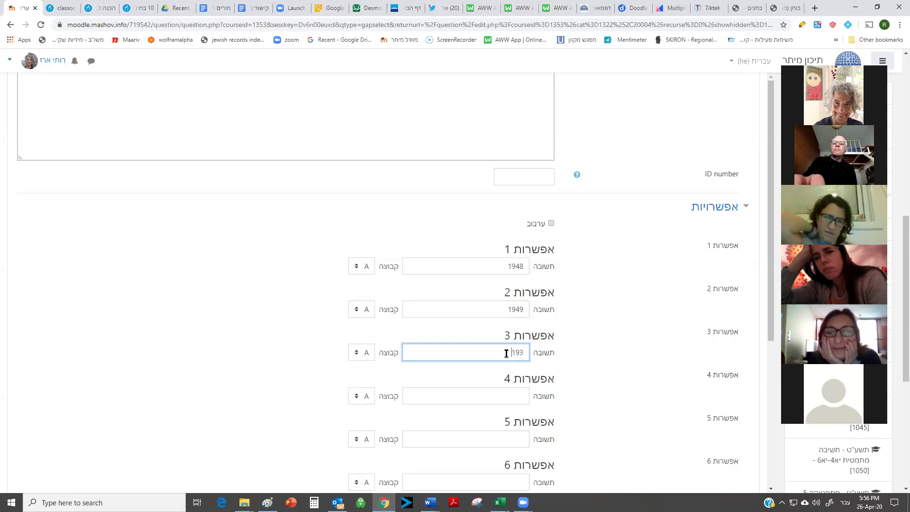
left_click(491, 392)
type("194")
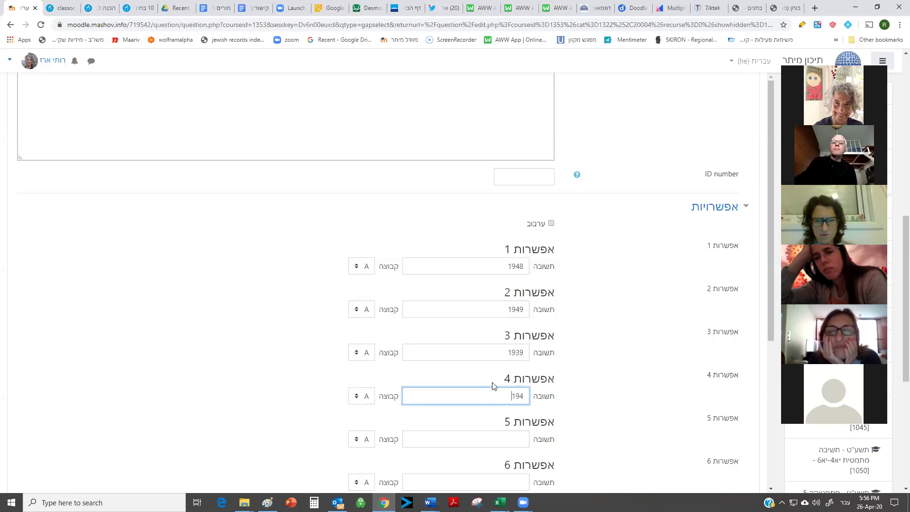
type("1")
Discard the unsaved missing-words question and return to the question bank.
scroll(654, 262, "down", 2)
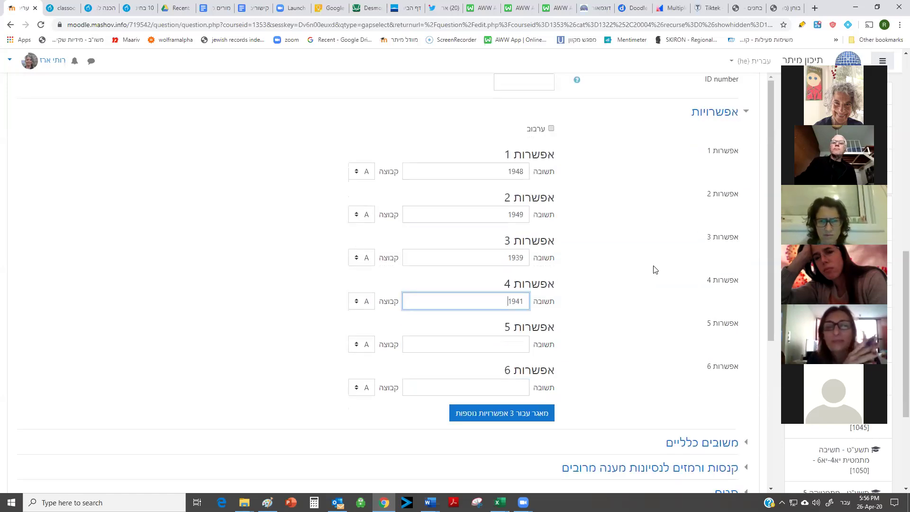
scroll(654, 270, "up", 3)
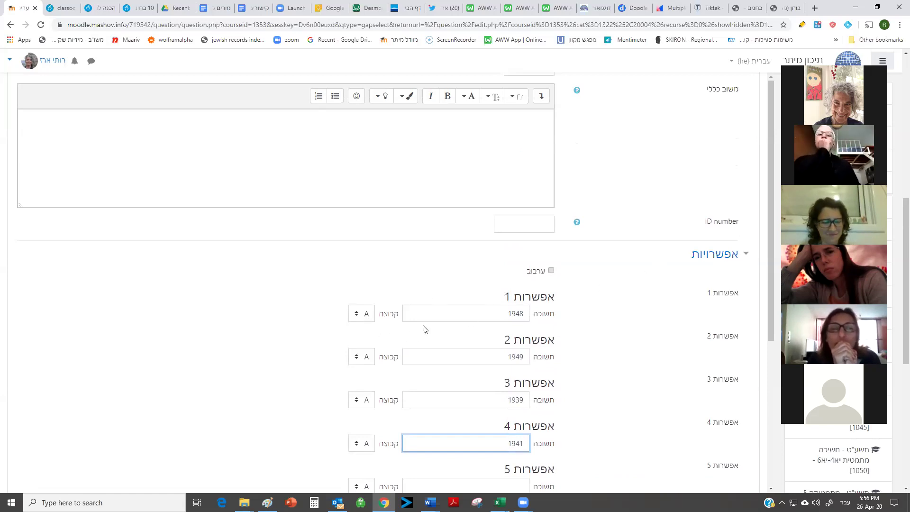
left_click(365, 314)
left_click(365, 315)
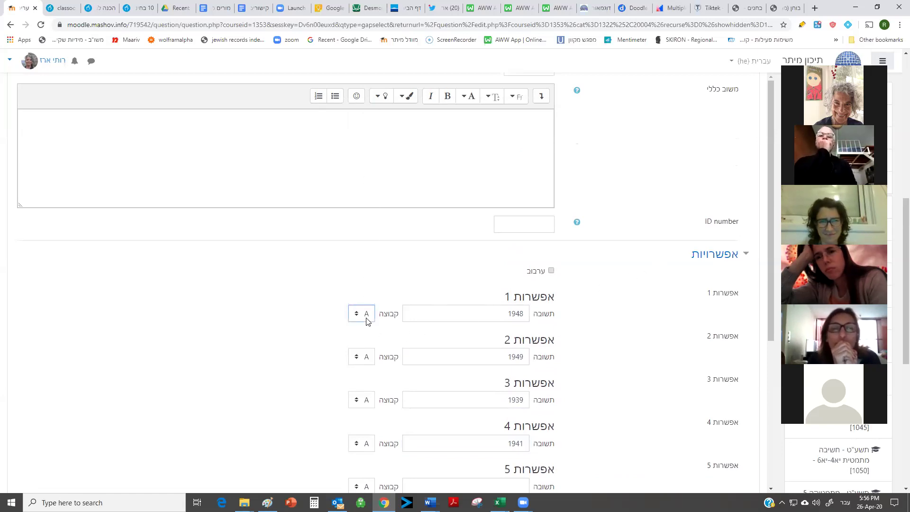
scroll(479, 252, "up", 4)
scroll(478, 252, "up", 2)
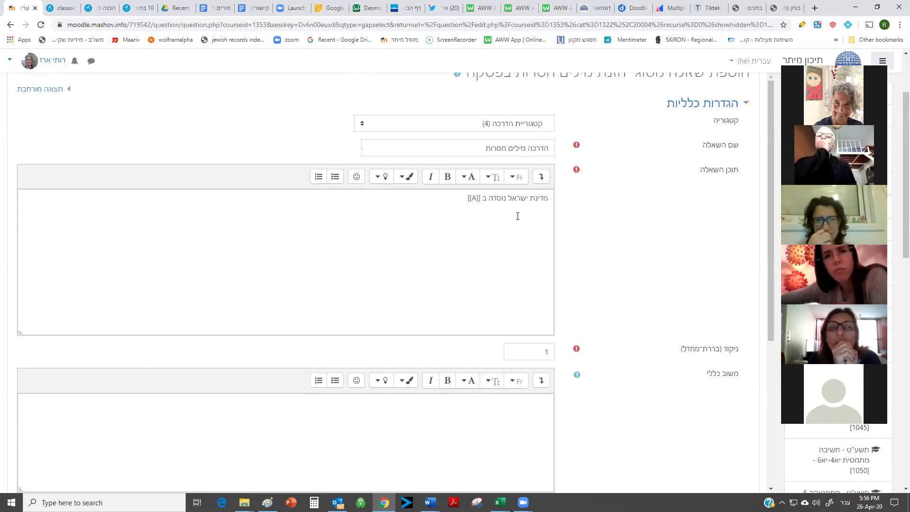
scroll(517, 216, "up", 2)
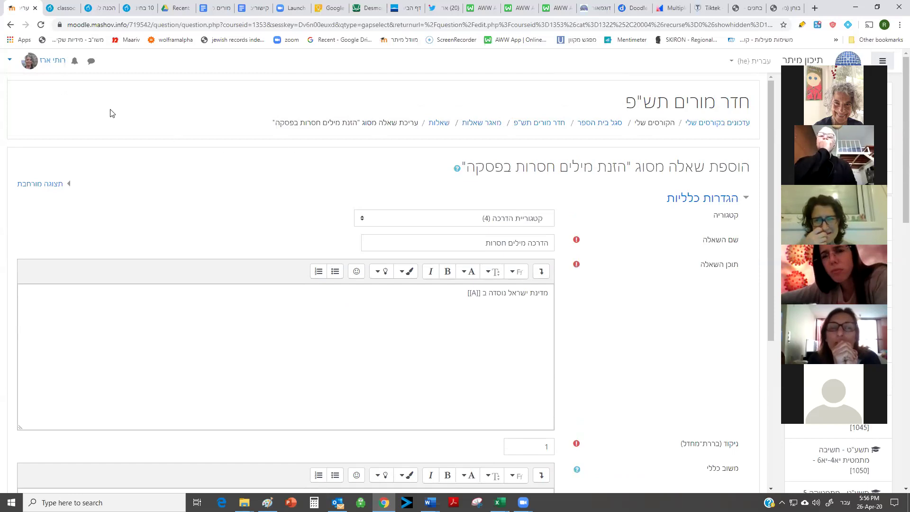
left_click(10, 25)
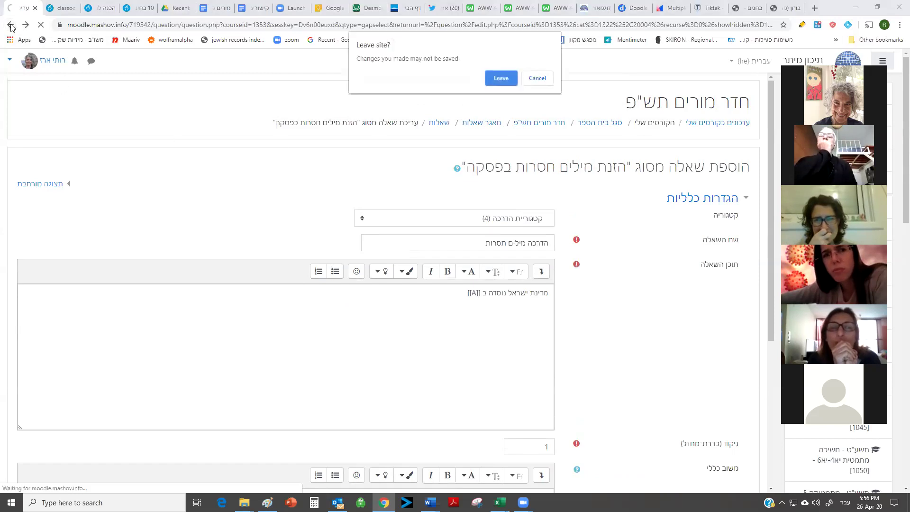
left_click(502, 77)
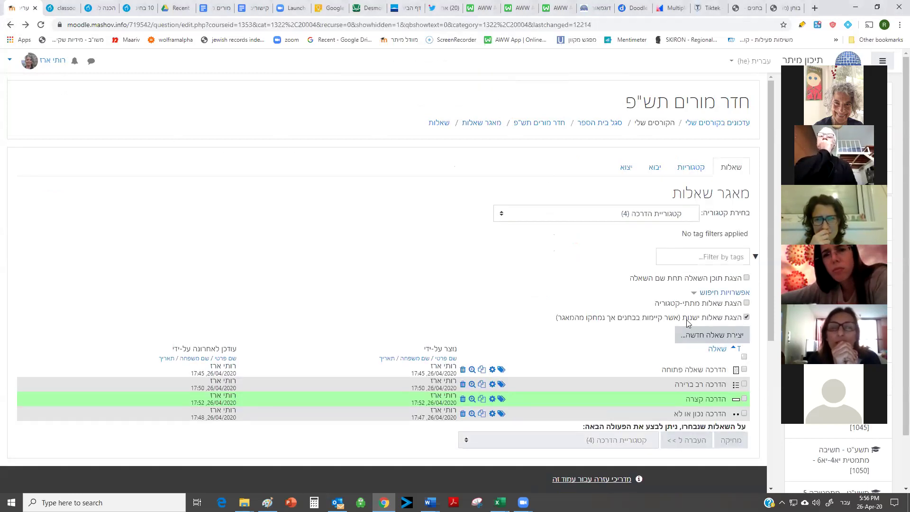
Start a new question of the type "תשובות משובצות (Cloze)" in the training category.
left_click(710, 333)
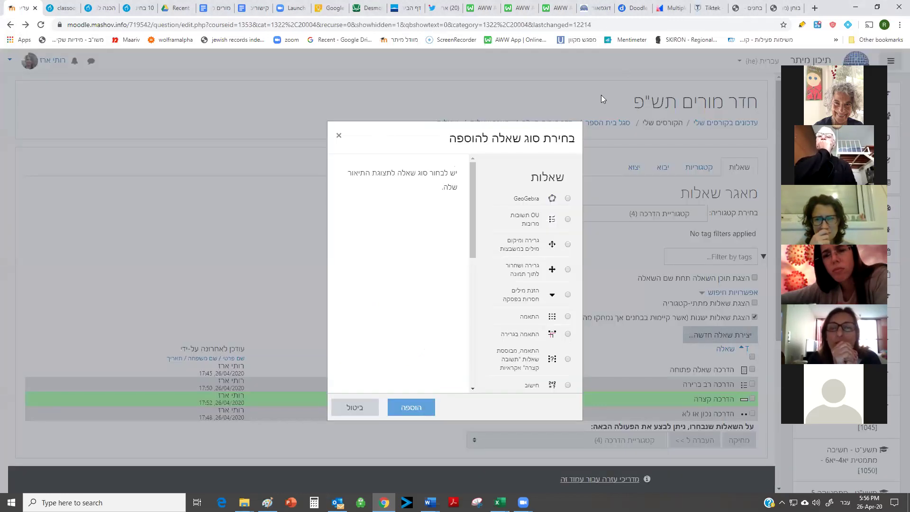
scroll(506, 227, "down", 2)
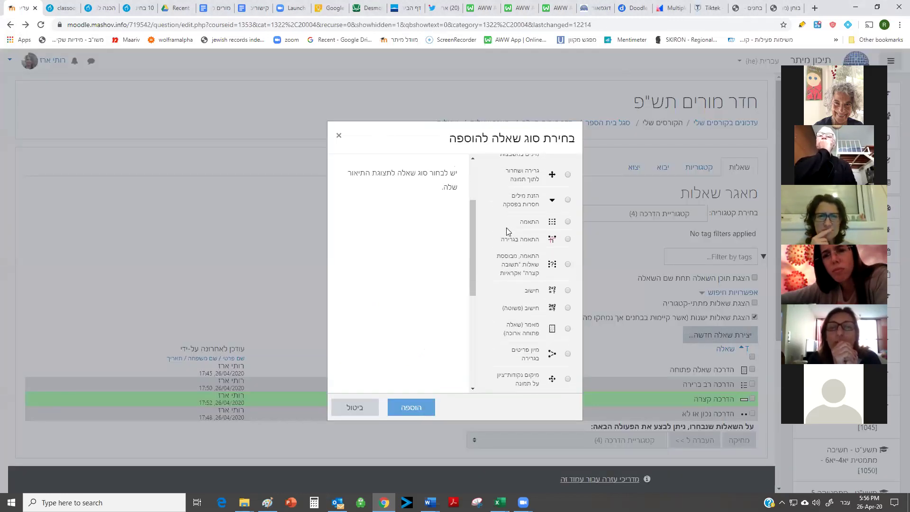
scroll(506, 228, "down", 2)
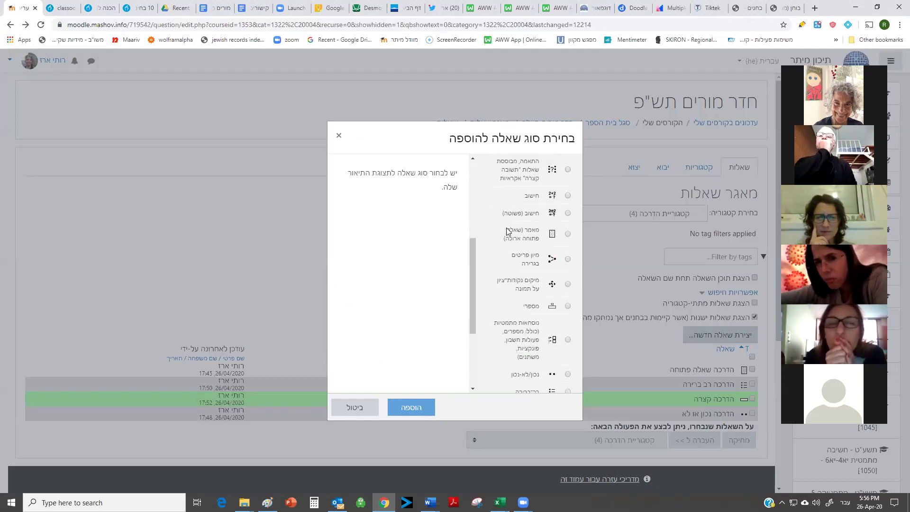
scroll(507, 231, "down", 3)
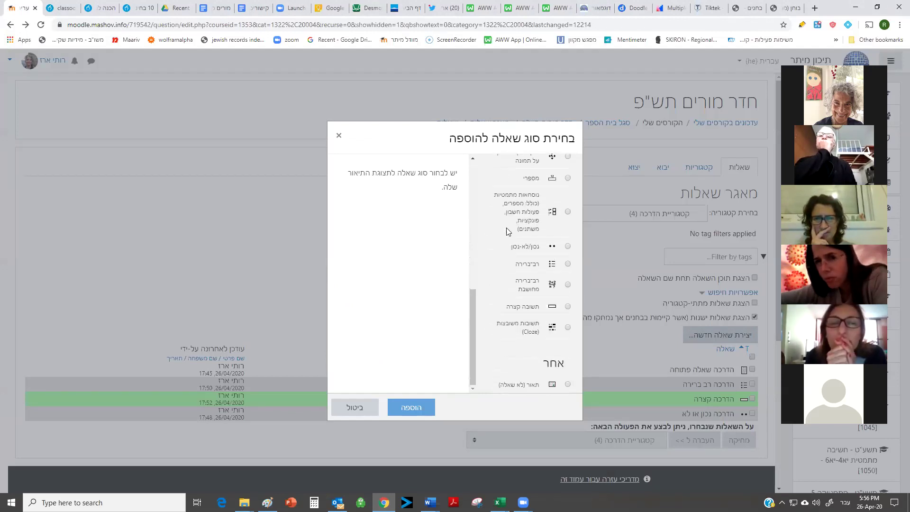
left_click(568, 329)
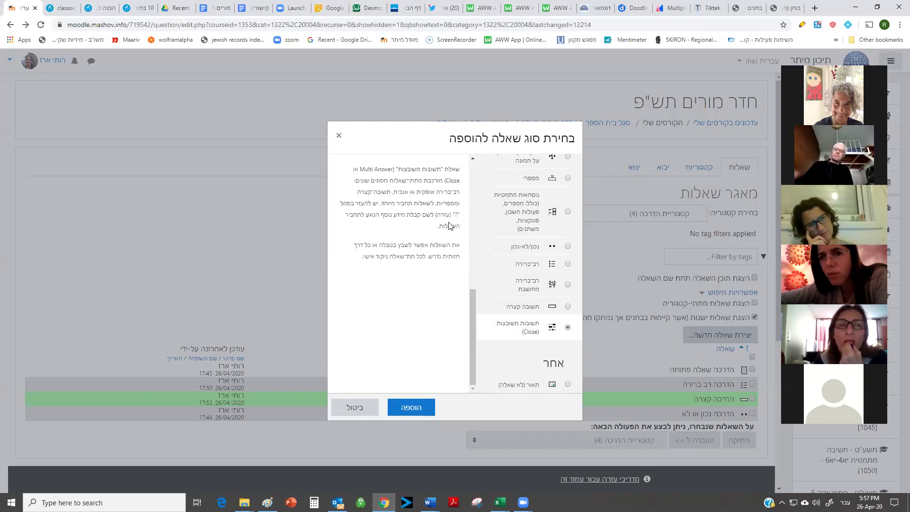
left_click(403, 407)
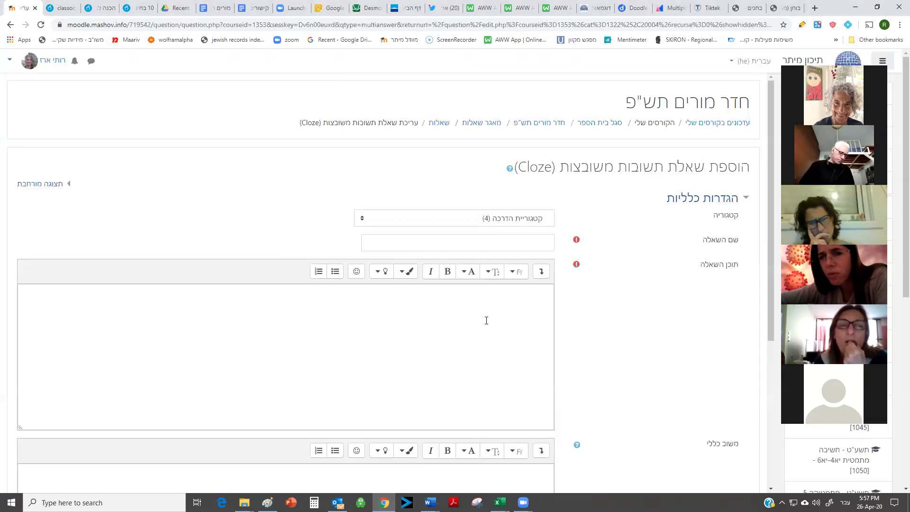
Look over the empty Cloze question form and return to the question bank without saving a question.
scroll(486, 320, "down", 5)
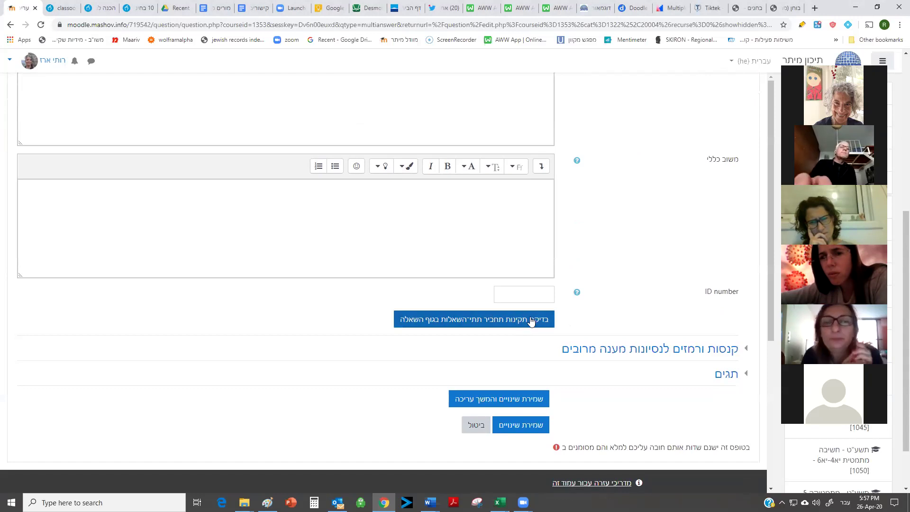
scroll(546, 321, "up", 6)
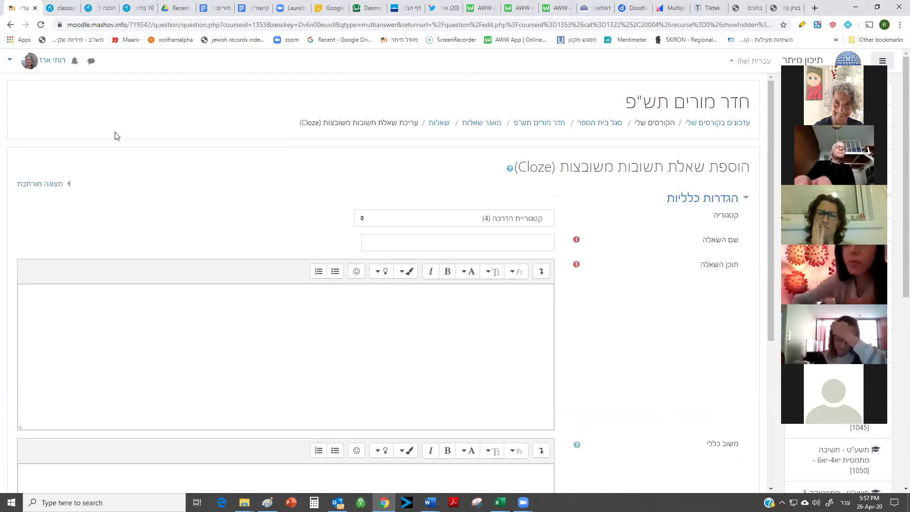
left_click(10, 24)
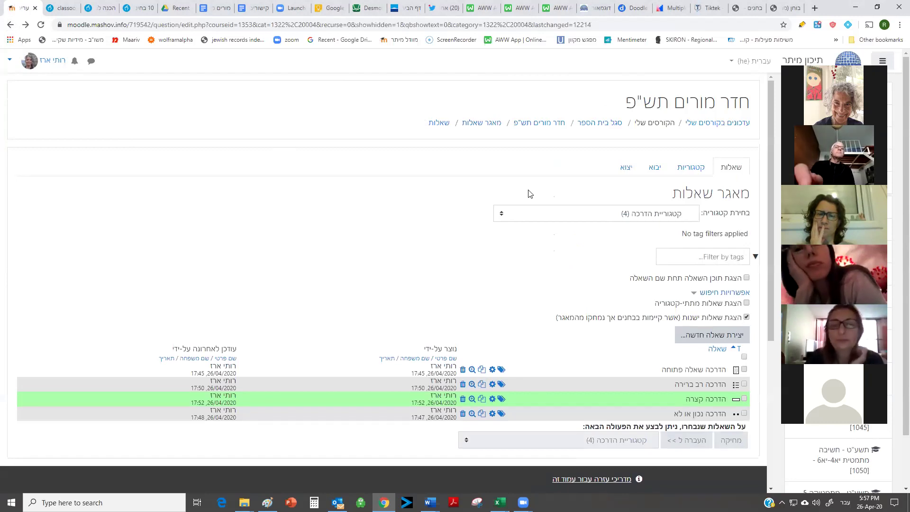
scroll(532, 196, "down", 1)
scroll(532, 196, "down", 1)
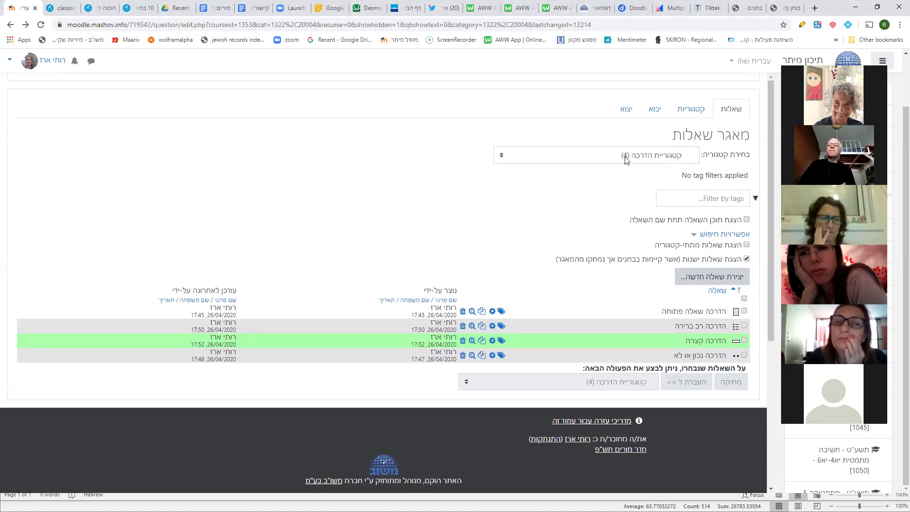
scroll(573, 184, "up", 2)
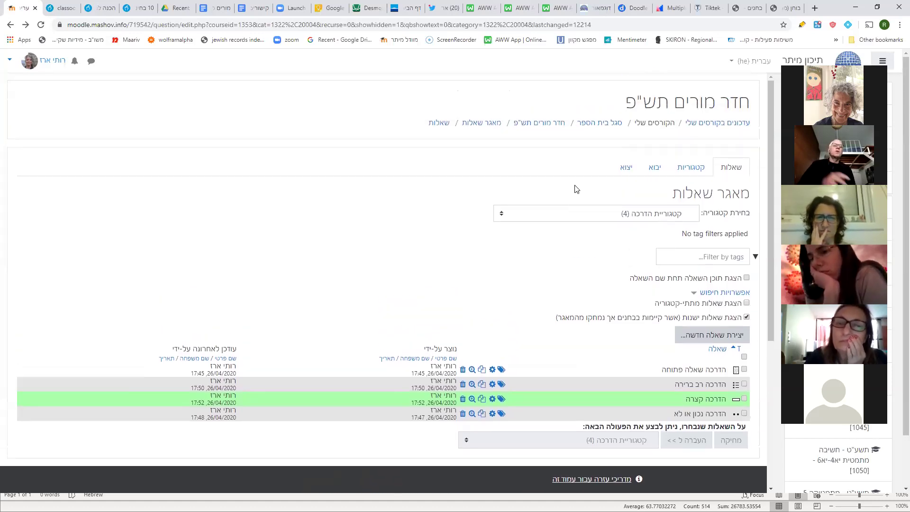
Add a new quiz activity (בוחן) to the "26.4.20 הדרכהת מוודל למתקדמים" section of the course "חדר מורים תש"פ".
left_click(554, 123)
scroll(555, 125, "down", 20)
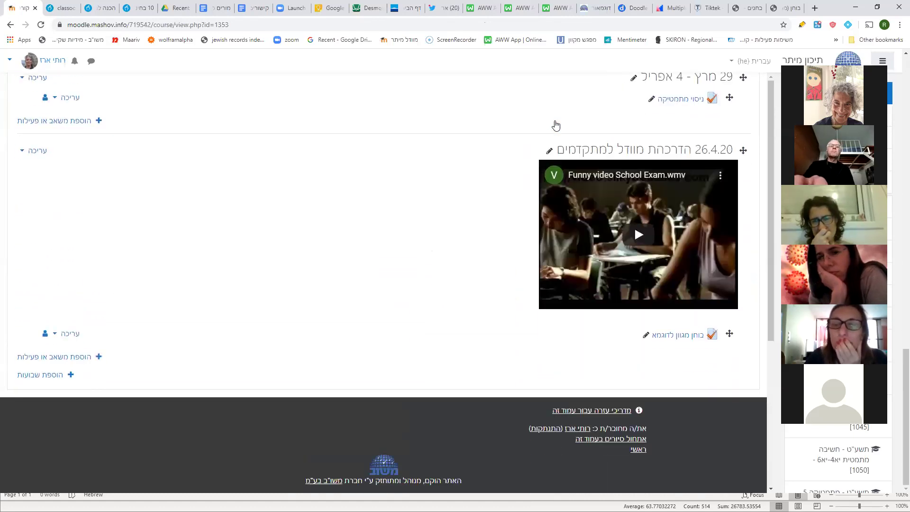
left_click(85, 358)
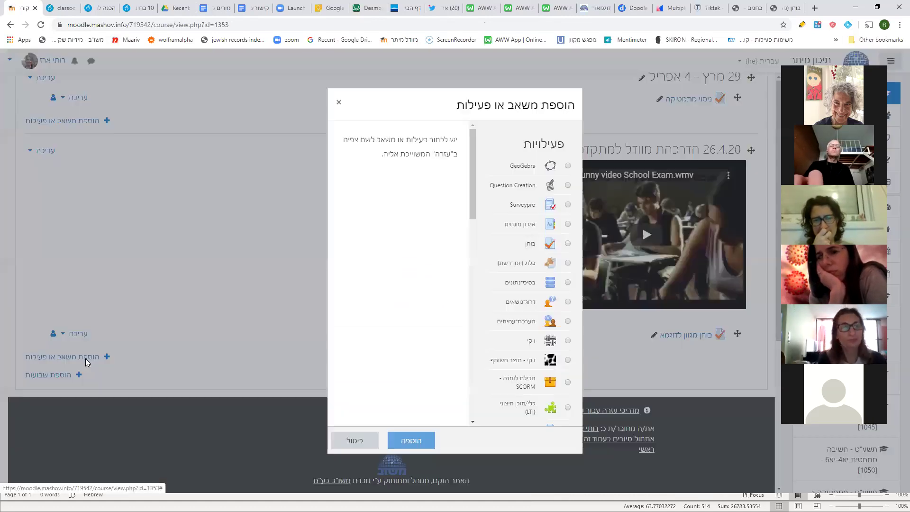
left_click(568, 243)
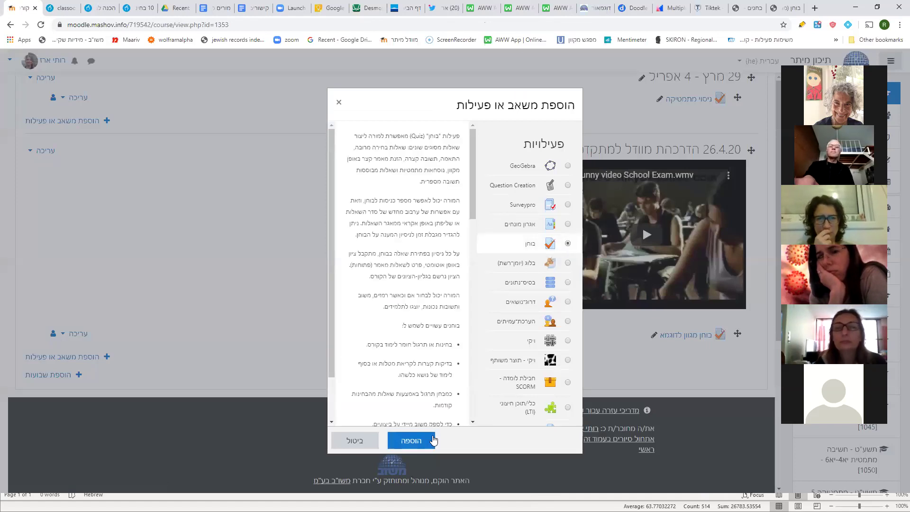
left_click(416, 440)
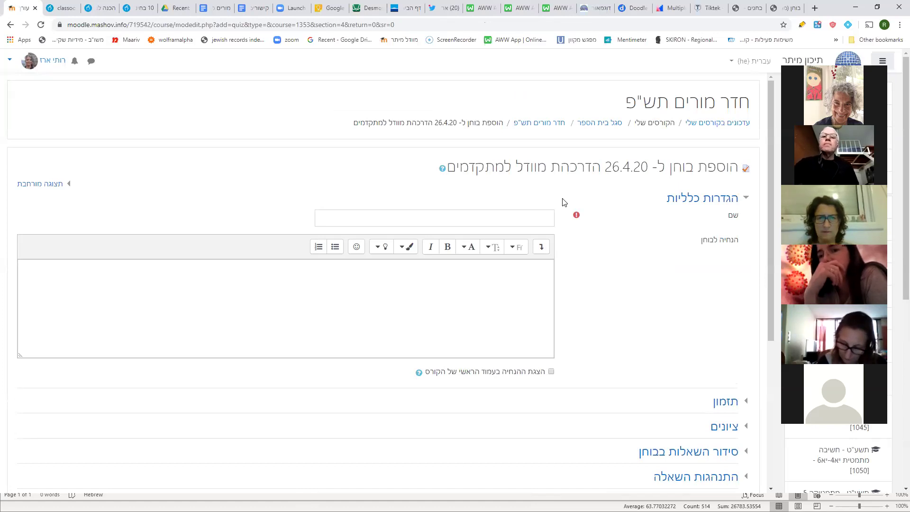
Name the quiz "בוחן הדרכה" and enter "בוחן זה נועד..." as its instructions.
left_click(547, 219)
type("בוחן הדרכה")
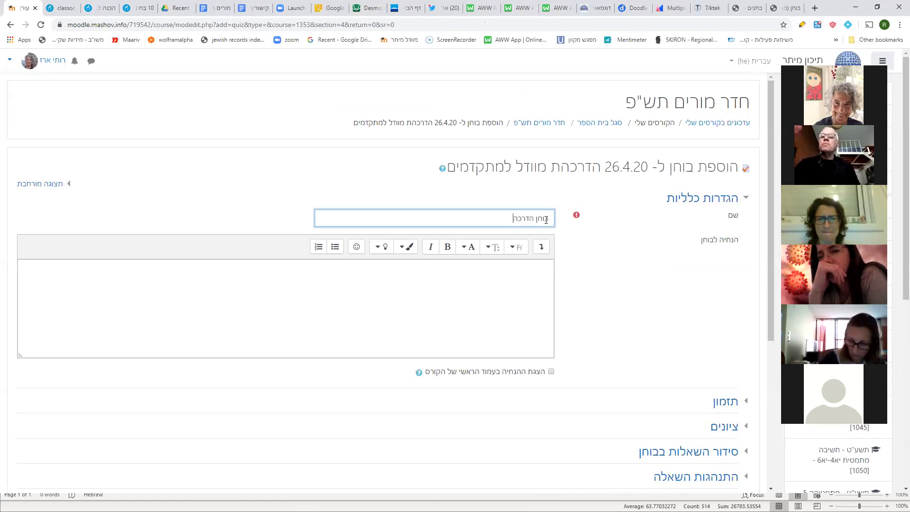
left_click(525, 282)
type("בוחן זה נועד...")
Open the quiz's timing settings and try switching the time limit and the start date on and off.
scroll(569, 291, "down", 3)
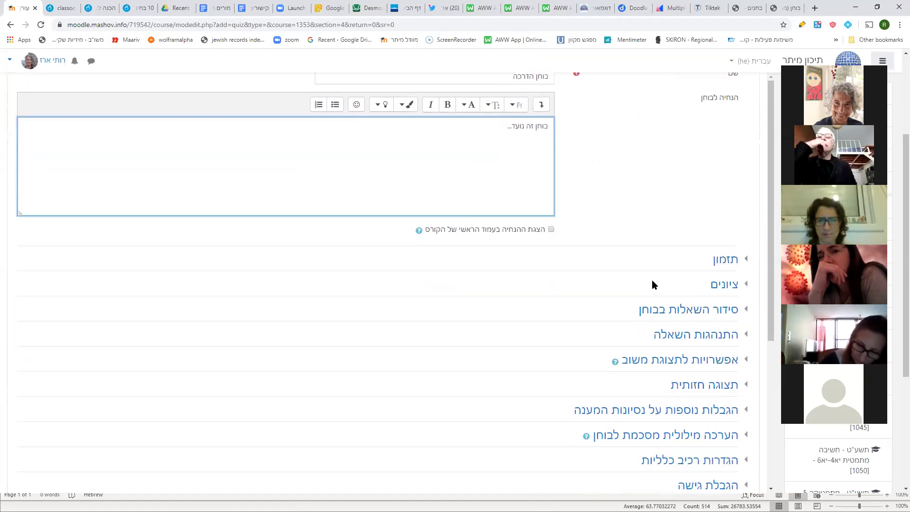
scroll(714, 225, "down", 1)
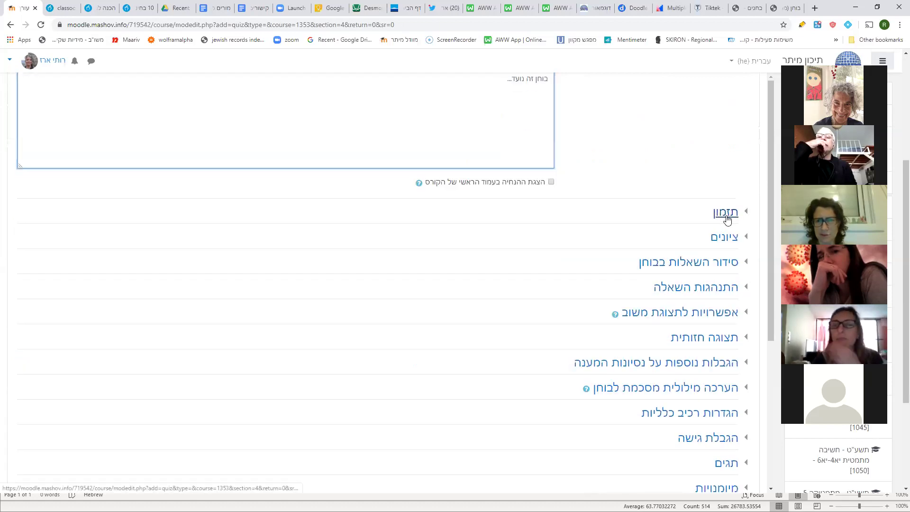
left_click(724, 212)
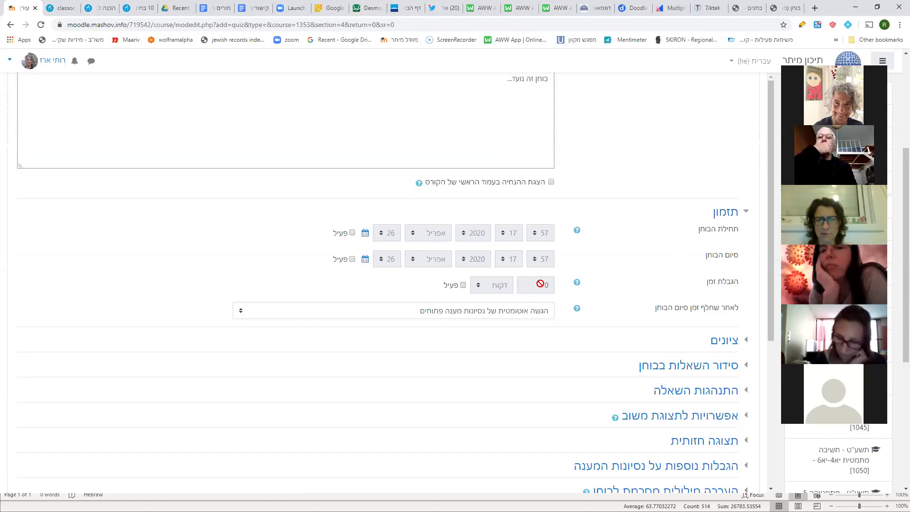
left_click(463, 286)
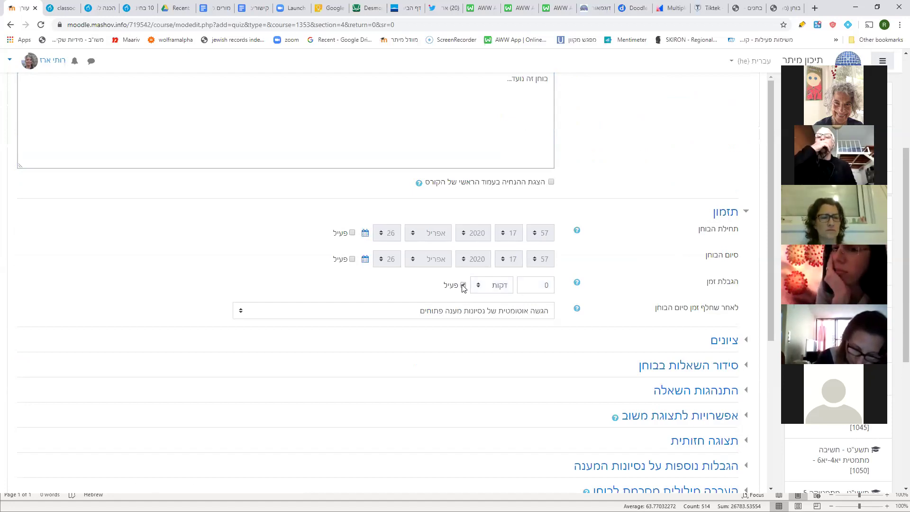
left_click(463, 286)
left_click(352, 233)
left_click(353, 234)
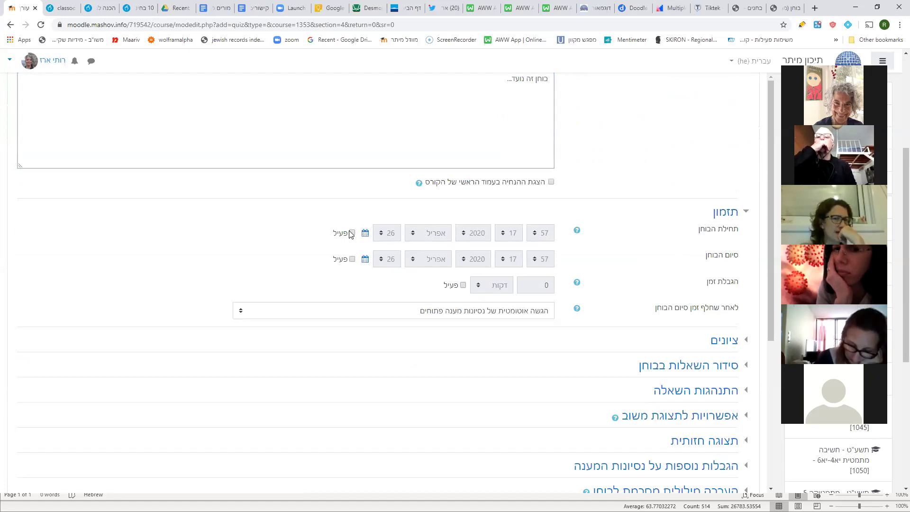
left_click(546, 286)
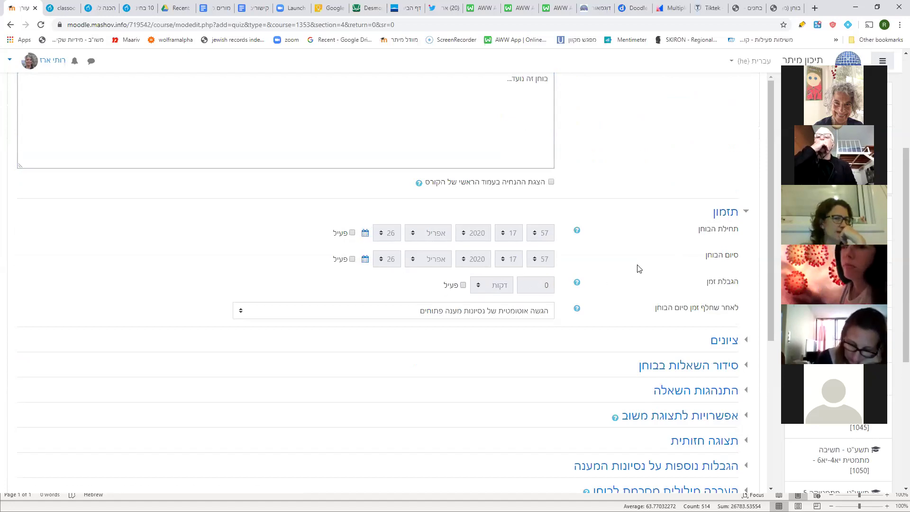
scroll(682, 250, "down", 1)
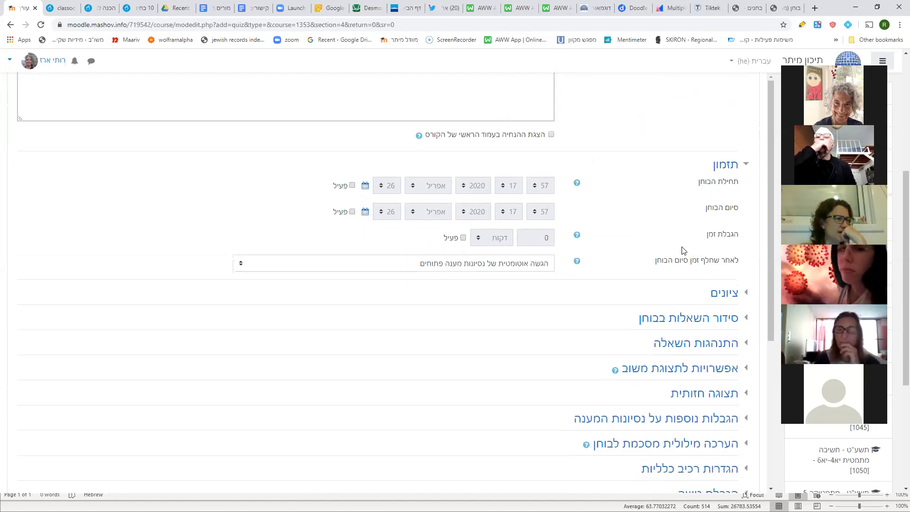
Check the options for handling expired quiz time, then save and display the quiz and open its question editing page.
left_click(520, 266)
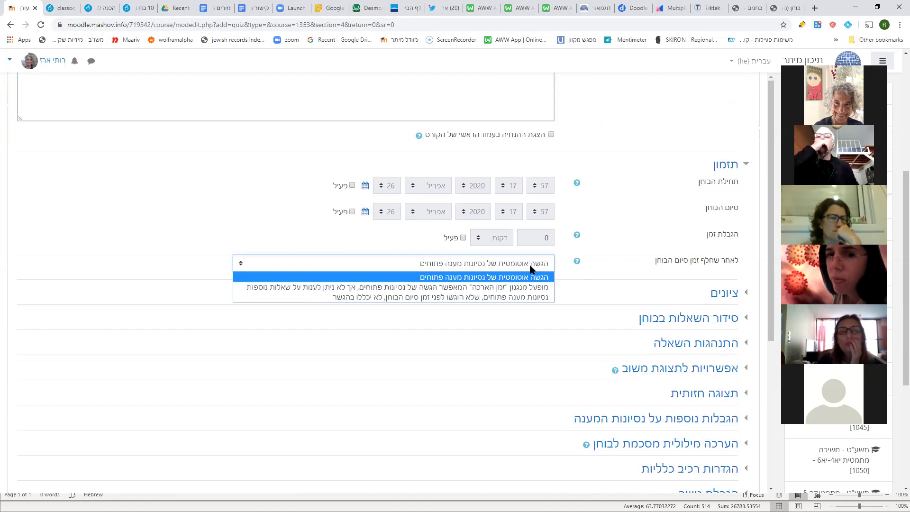
left_click(529, 264)
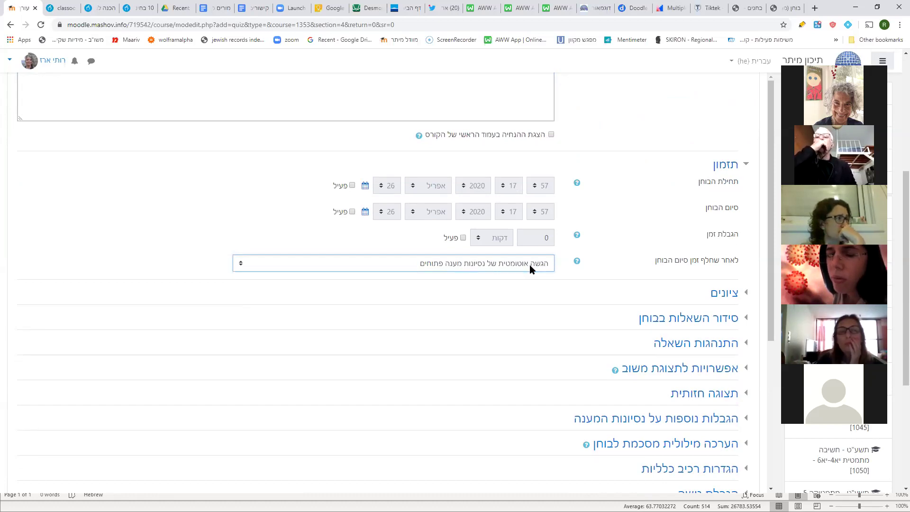
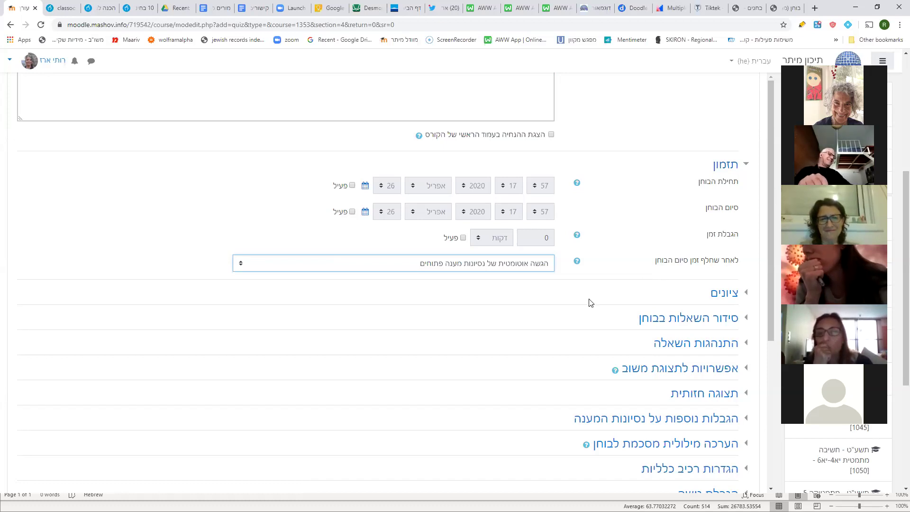
scroll(664, 291, "down", 2)
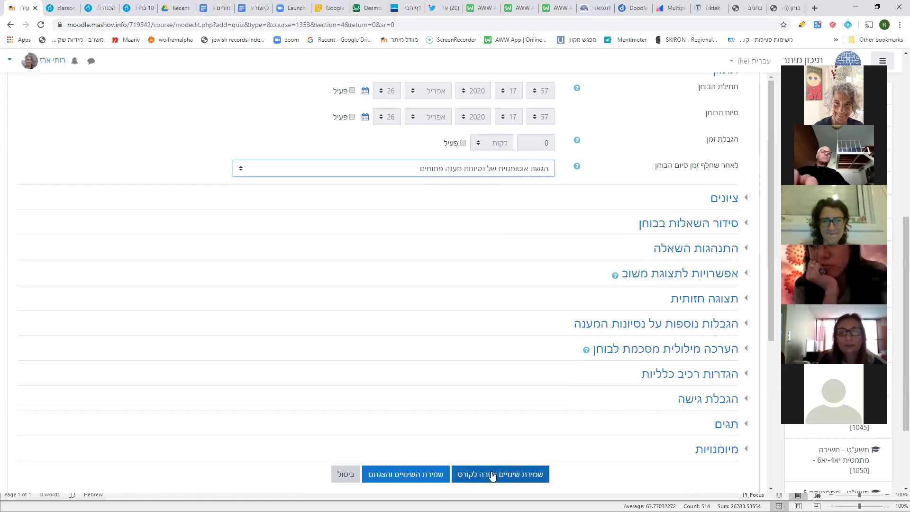
left_click(418, 475)
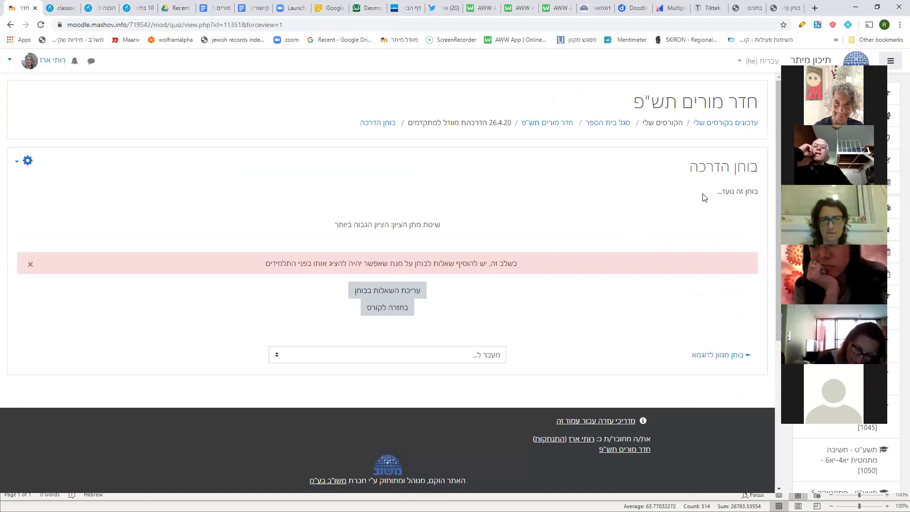
left_click(393, 293)
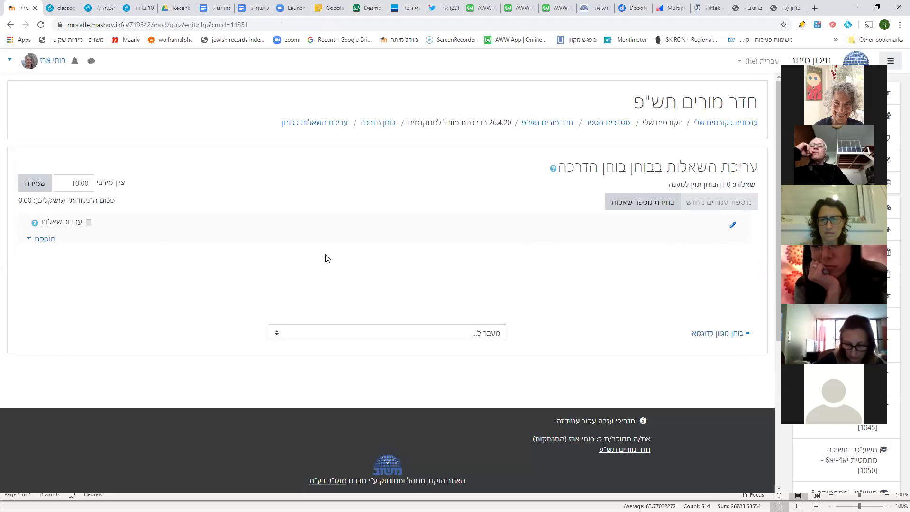
Look over the question types offered for a new quiz question without adding one.
left_click(48, 240)
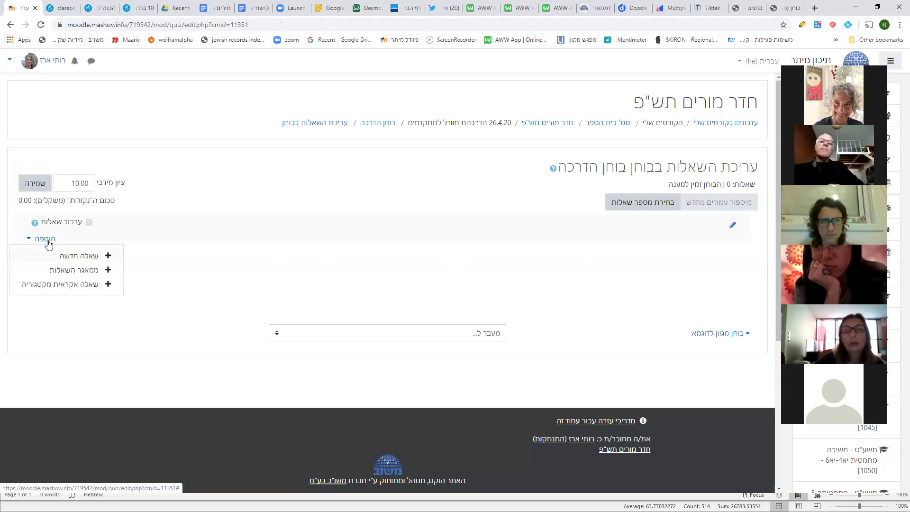
left_click(86, 258)
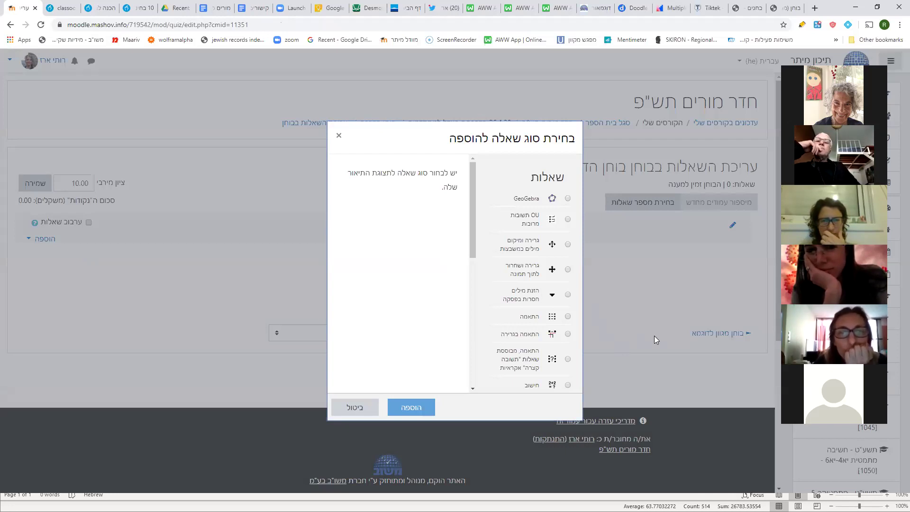
left_click(339, 138)
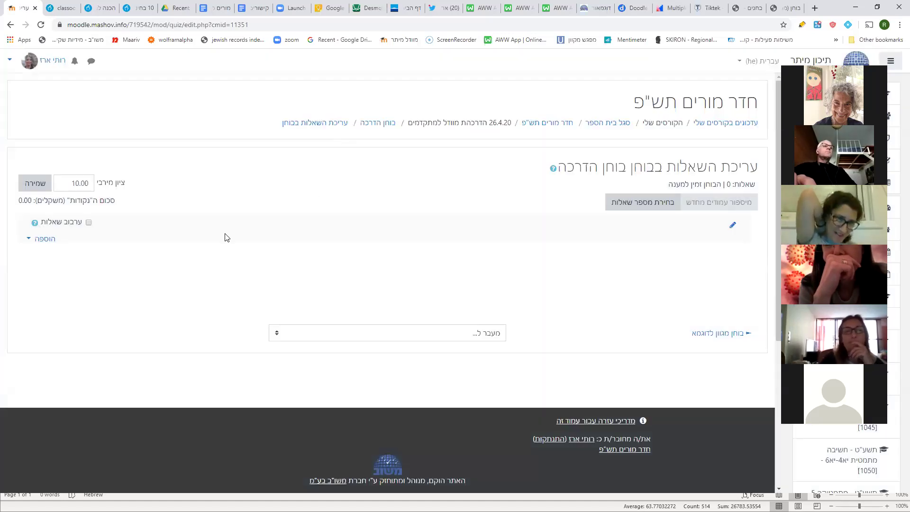
Add all the questions of the question bank category "קטגוריית הדרכה" to the quiz.
left_click(48, 240)
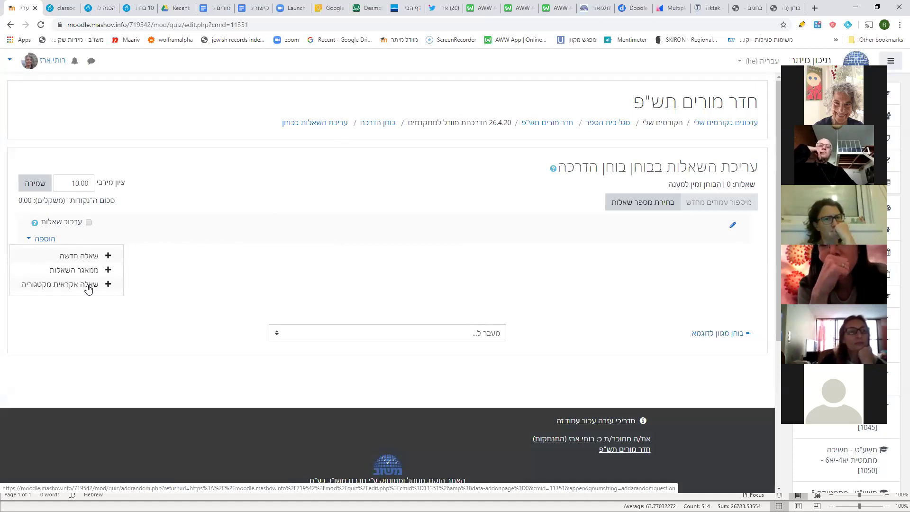
left_click(95, 271)
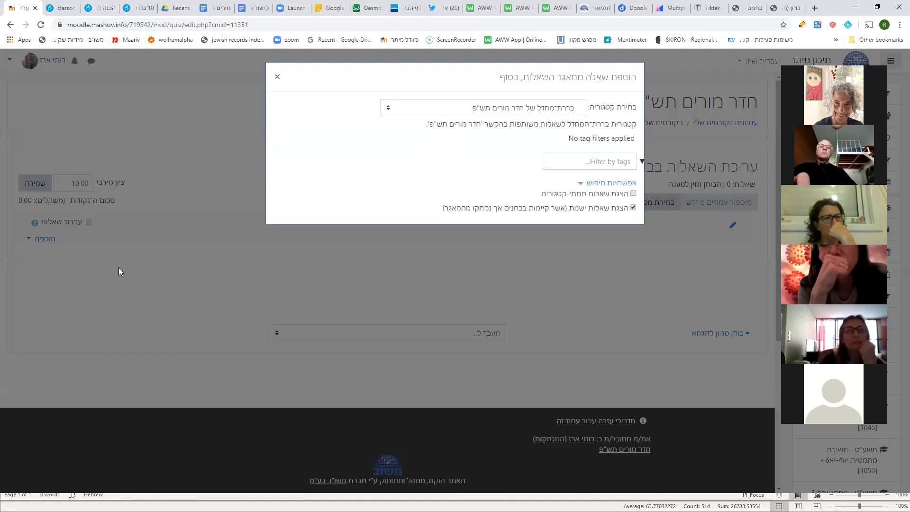
left_click(581, 103)
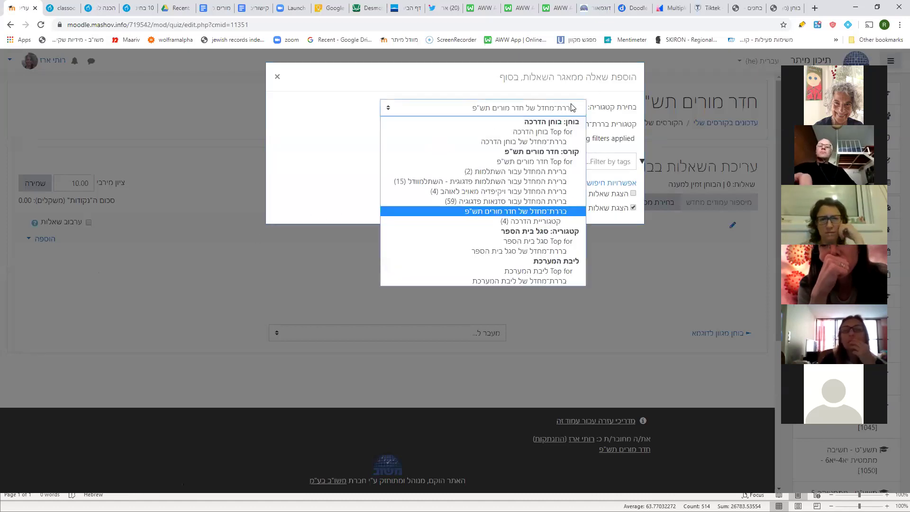
left_click(534, 221)
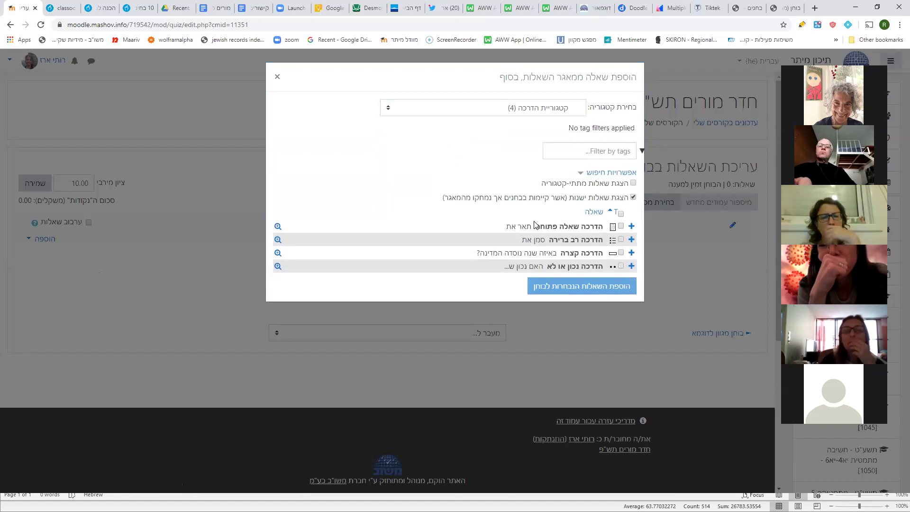
left_click(621, 215)
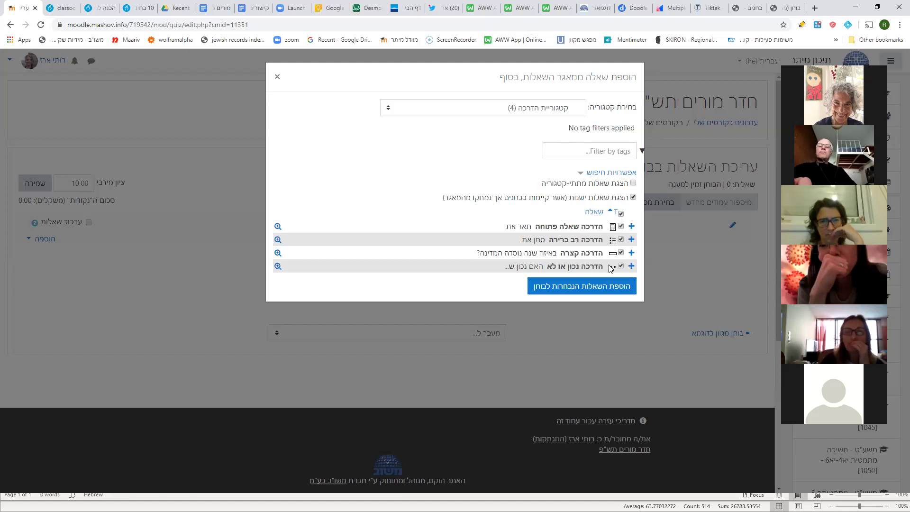
left_click(600, 289)
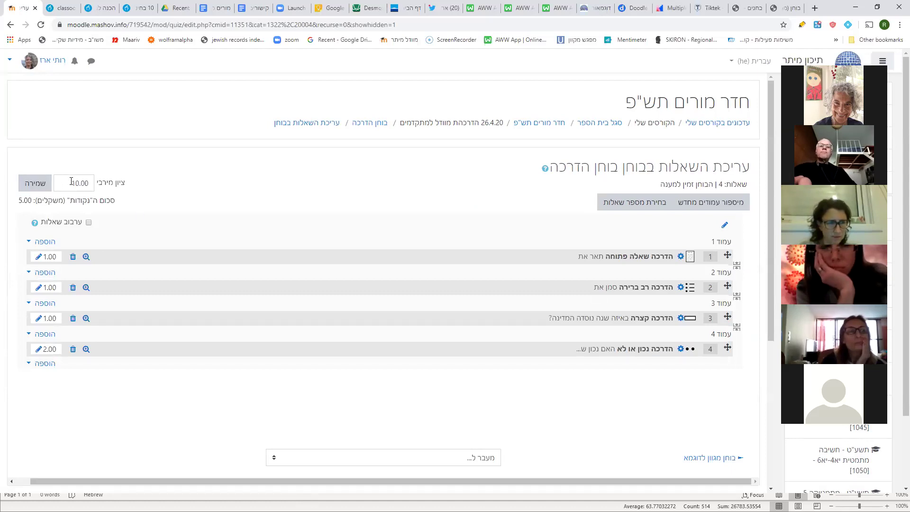
Enter 100 as the quiz's maximum grade and set the mark of the question "הדרכה נכון או לא" to 1.
left_click_drag(72, 182, 93, 181)
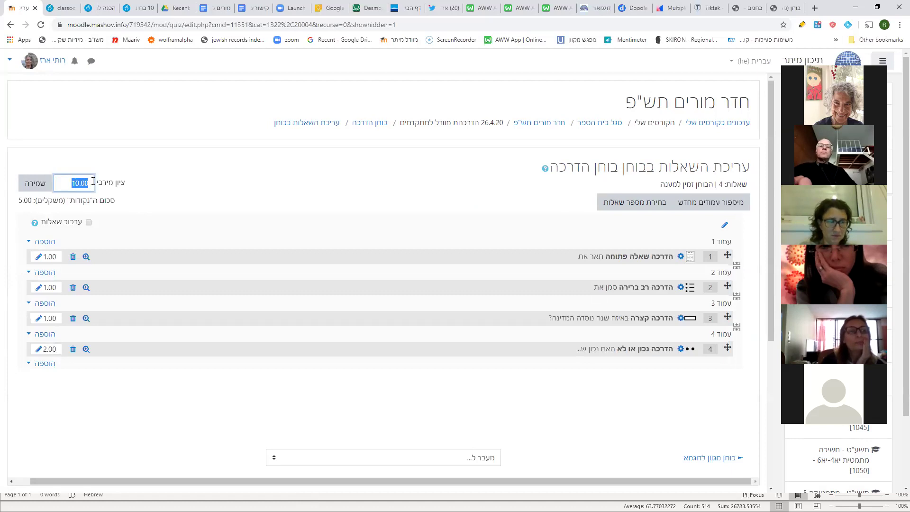
type("100")
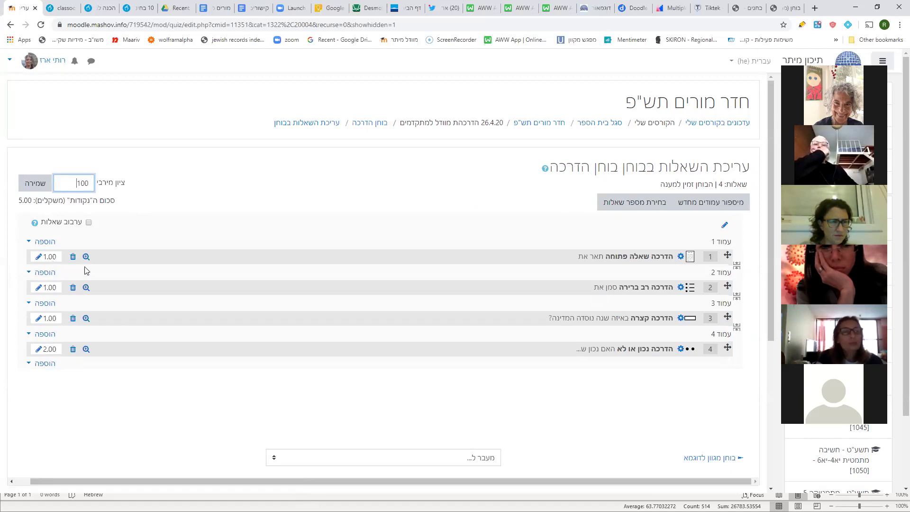
left_click(50, 349)
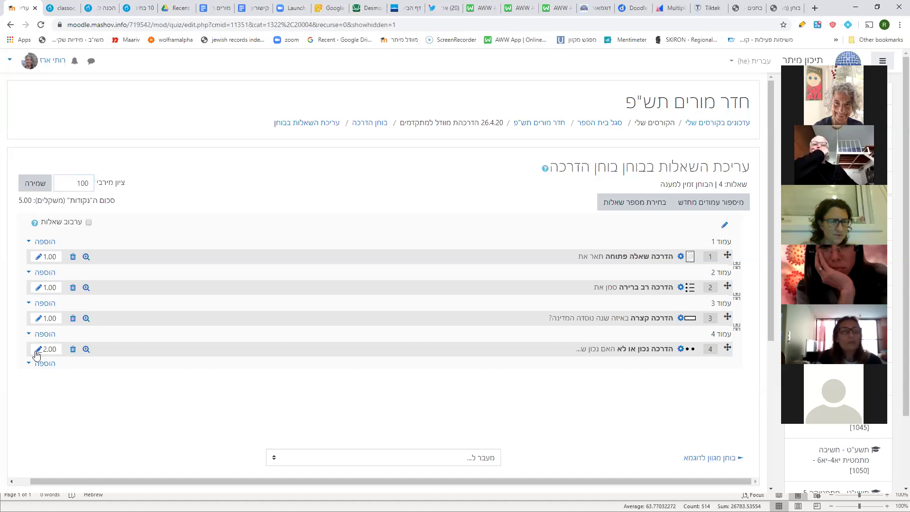
left_click(37, 350)
key("Return")
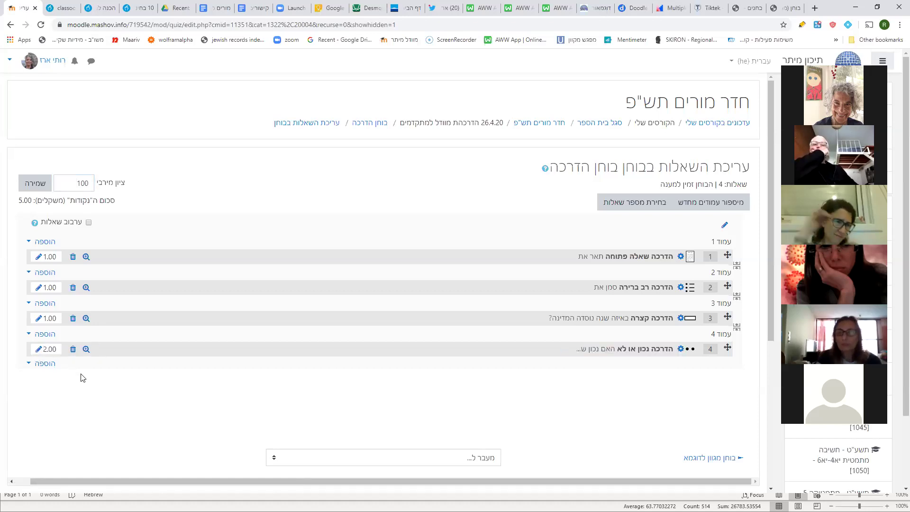
left_click(39, 350)
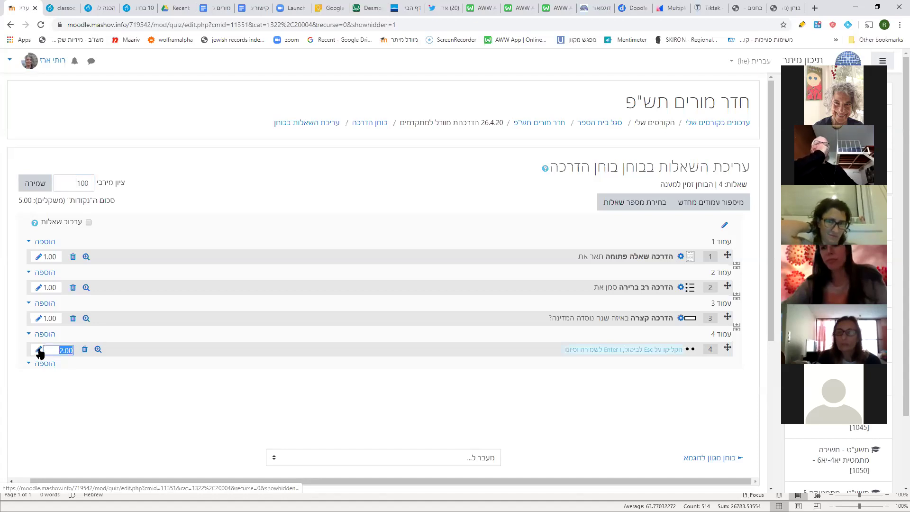
type("1")
key("Return")
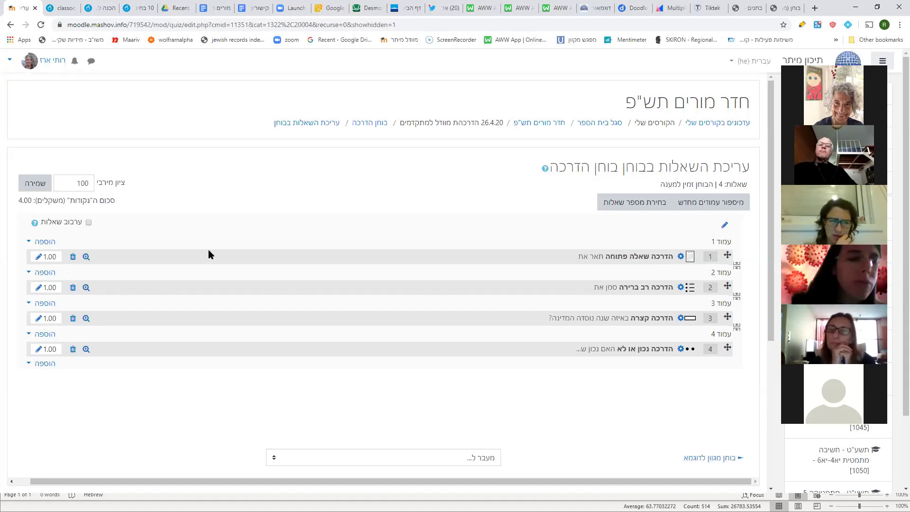
Preview the open question "הדרכה שאלה פתוחה" and close the preview.
left_click(86, 257)
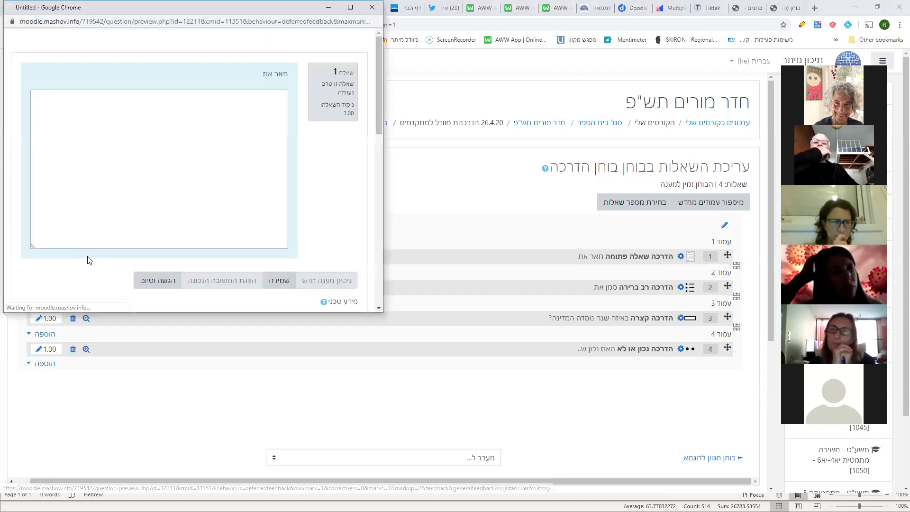
left_click(375, 8)
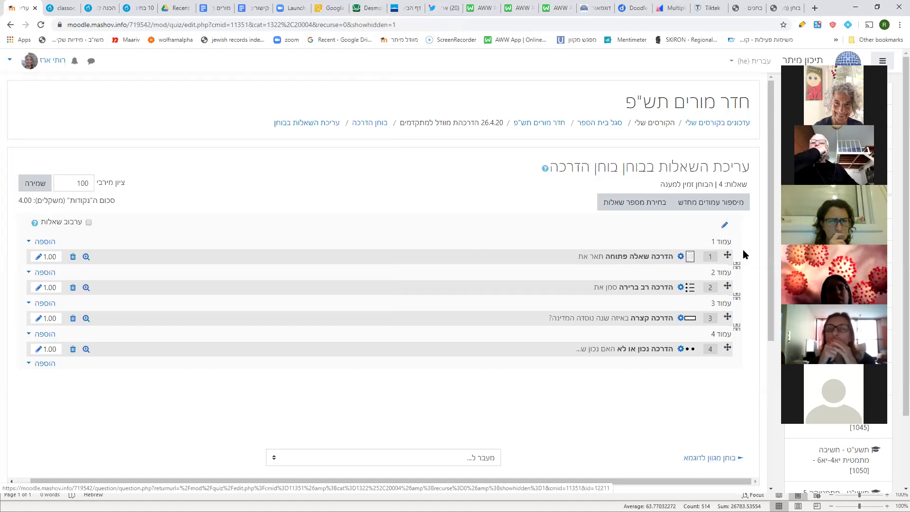
Reorder the questions on page 1 as short answer, open, true/false and multiple choice, and save the maximum grade of 100.
left_click_drag(727, 255, 726, 303)
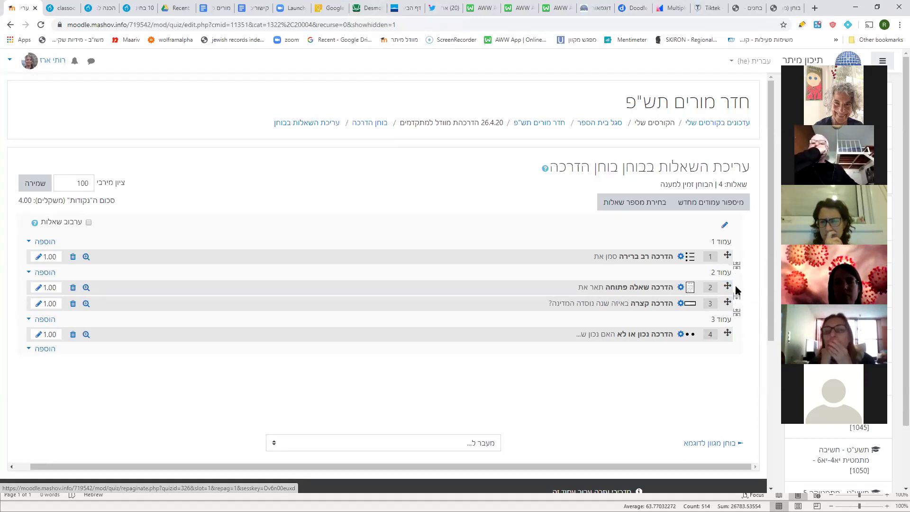
left_click_drag(727, 286, 730, 260)
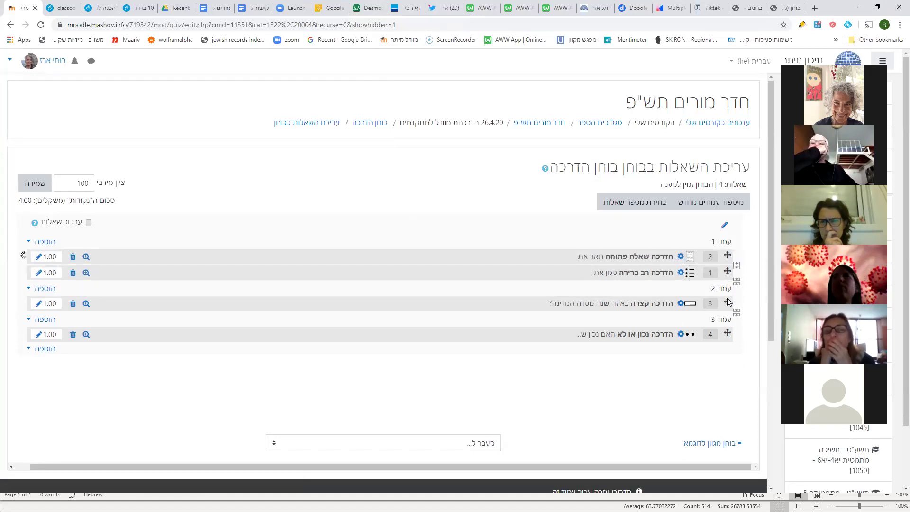
left_click_drag(728, 302, 725, 253)
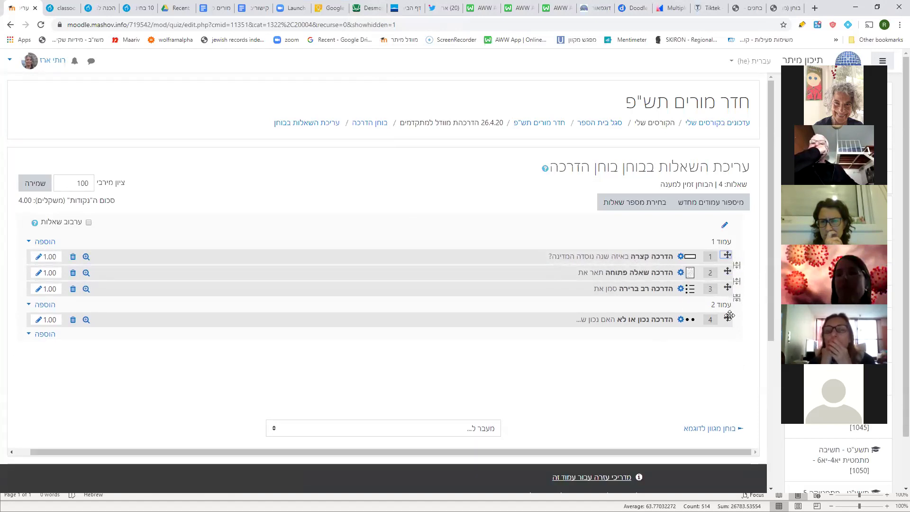
left_click_drag(730, 320, 729, 285)
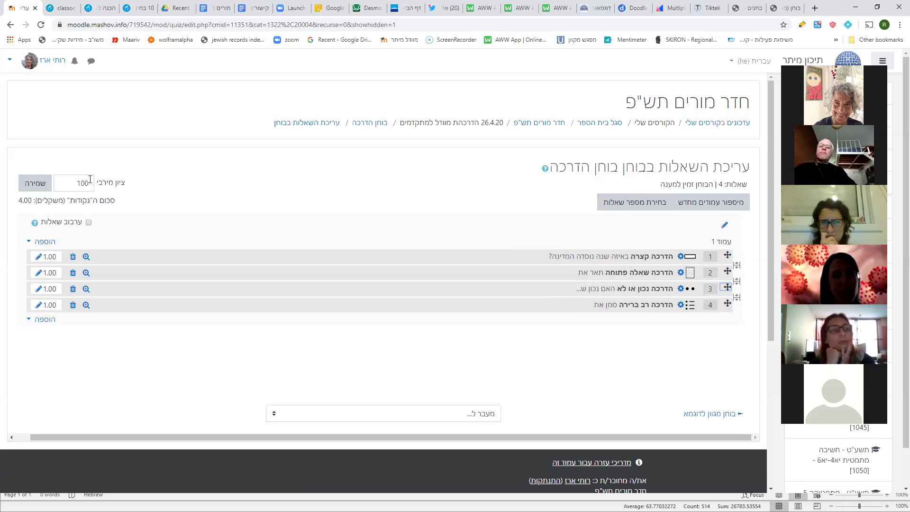
left_click(40, 186)
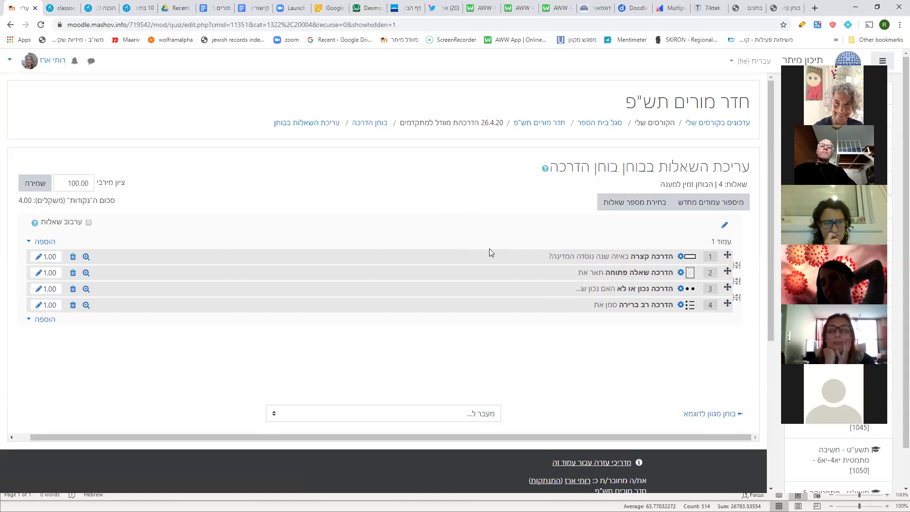
Preview the quiz "בוחן הדרכה", examine its questions, and return to the course page "חדר מורים תש"פ".
scroll(489, 249, "down", 2)
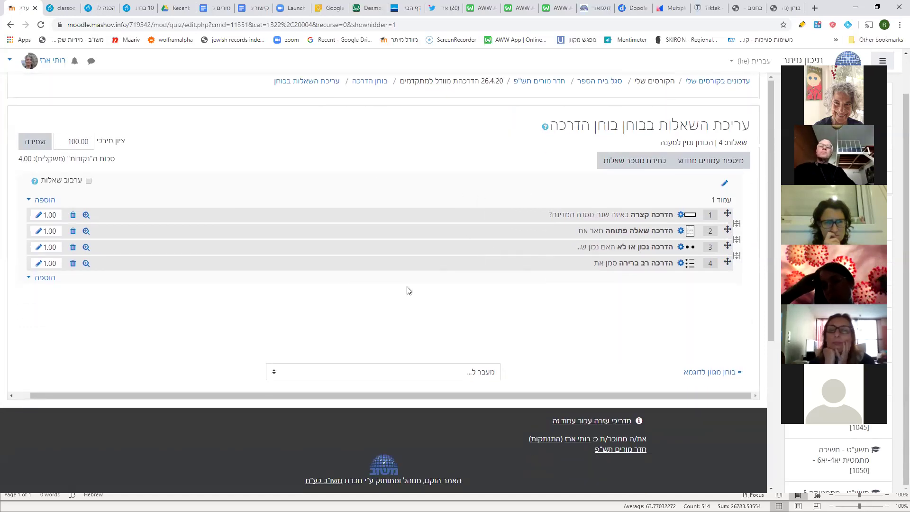
left_click(363, 82)
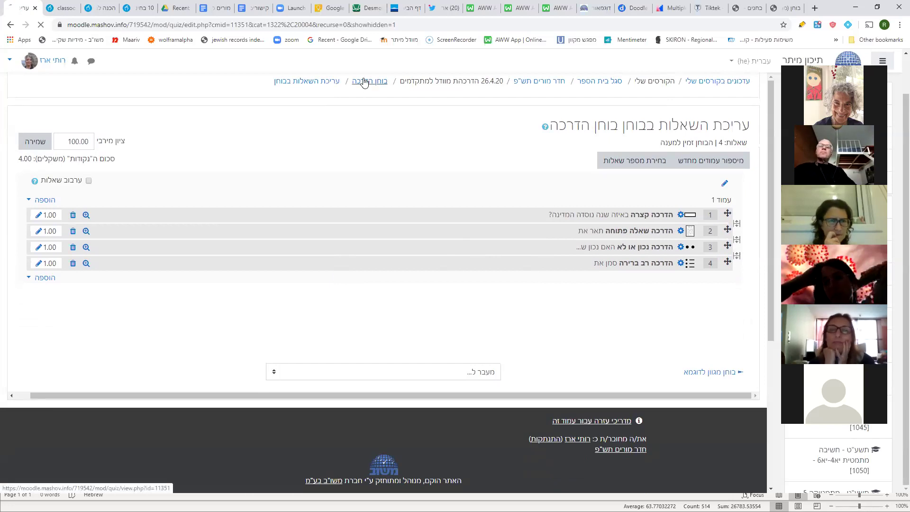
left_click(392, 262)
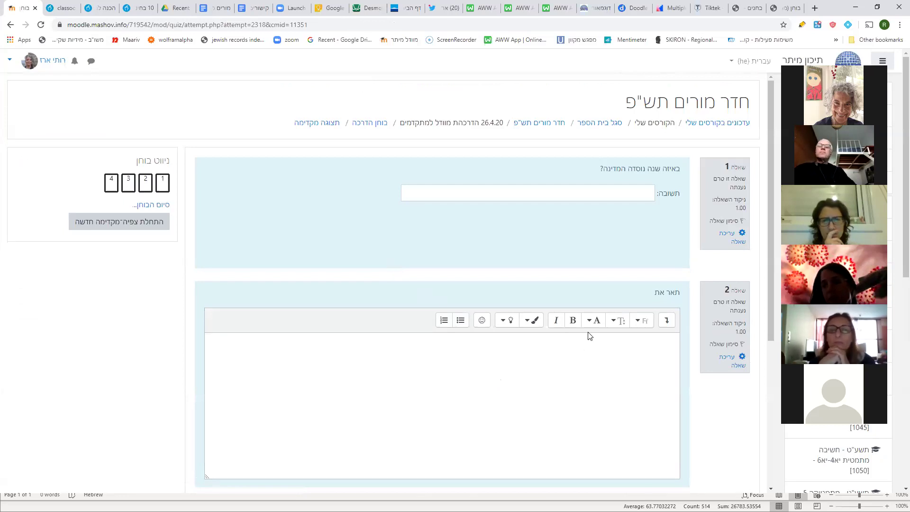
scroll(588, 335, "down", 6)
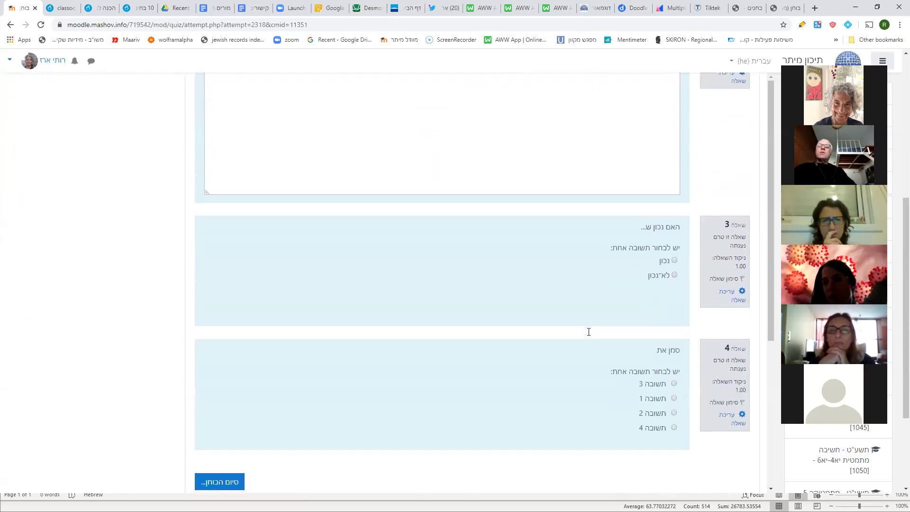
scroll(588, 332, "down", 2)
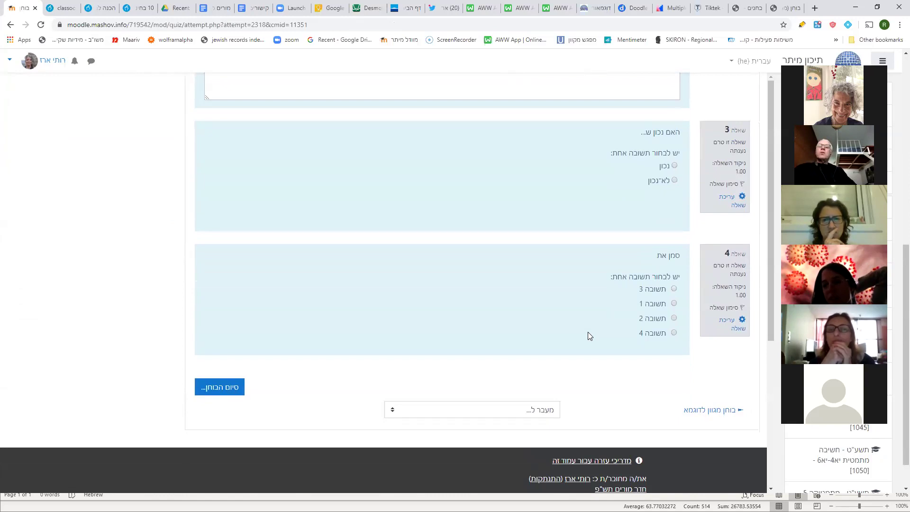
scroll(588, 336, "up", 8)
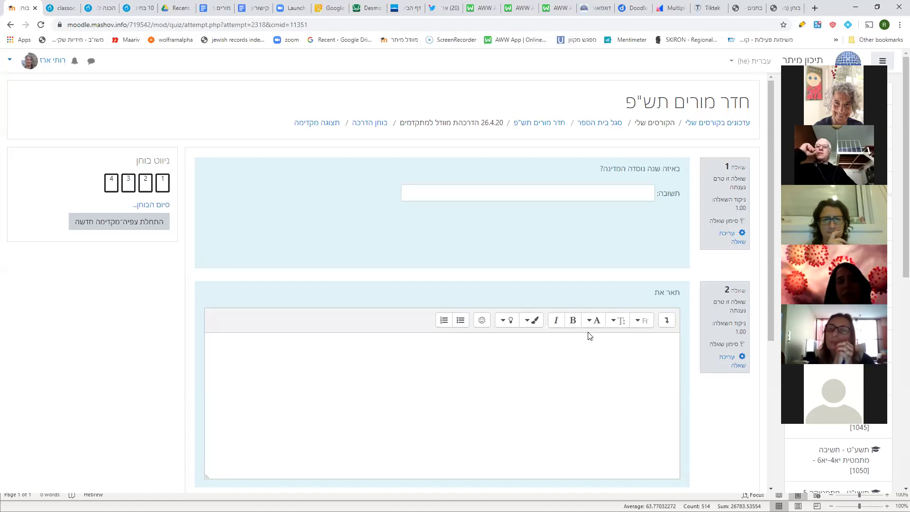
left_click(537, 125)
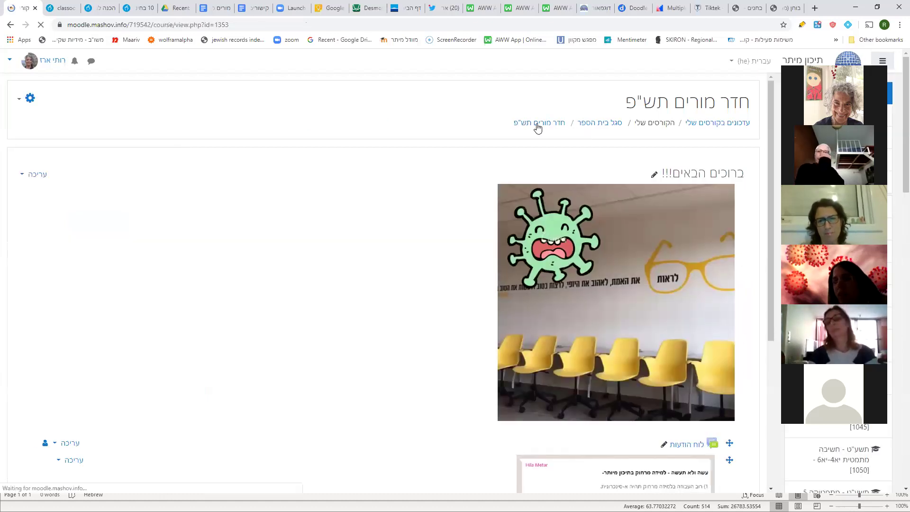
Open the settings of the quiz "בוחן הדרכה" in the course section "26.4.20 הדרכהת מוודל למתקדמים".
scroll(517, 189, "down", 1)
scroll(517, 192, "down", 12)
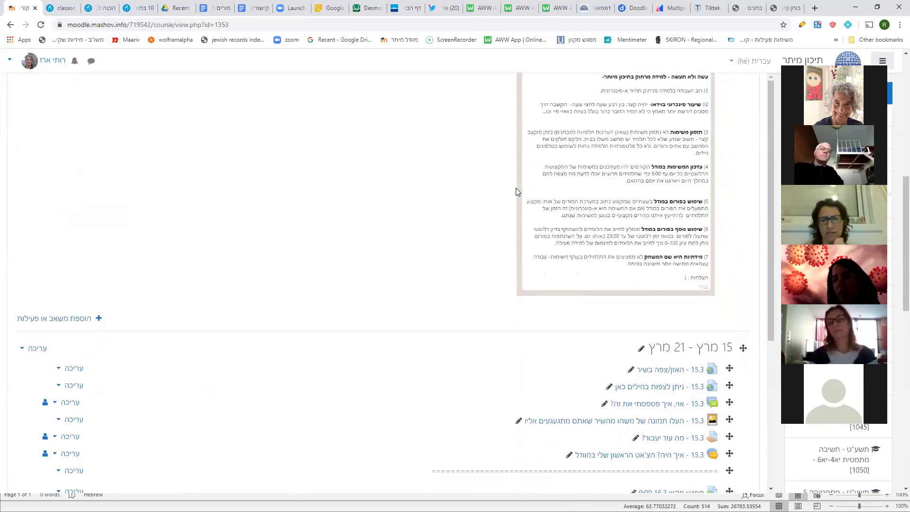
scroll(516, 191, "down", 3)
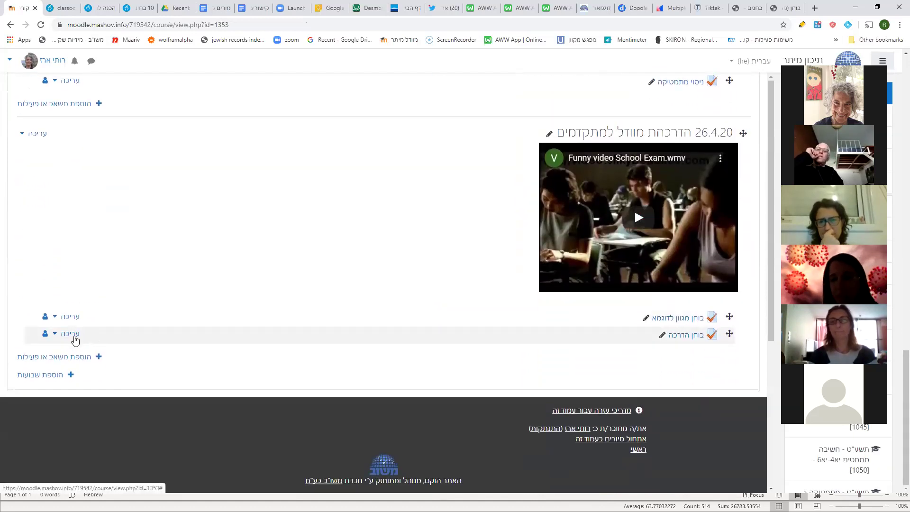
left_click(71, 334)
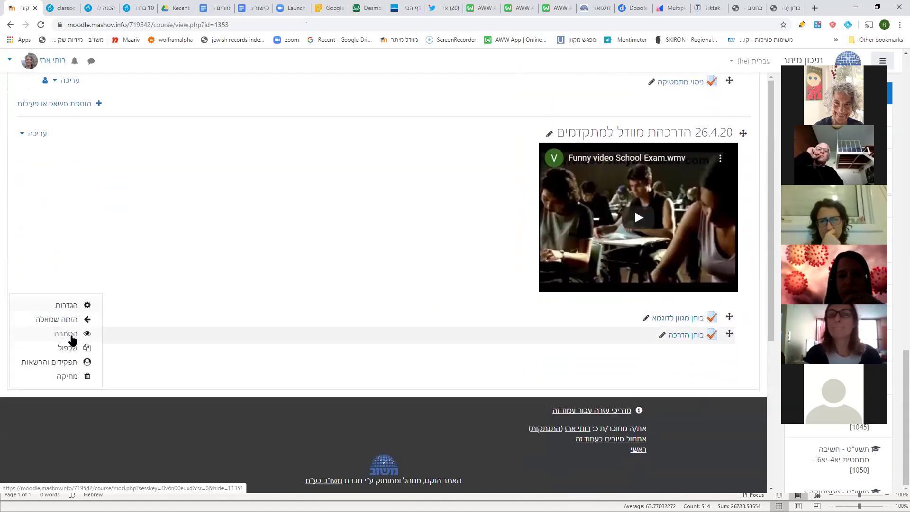
left_click(73, 304)
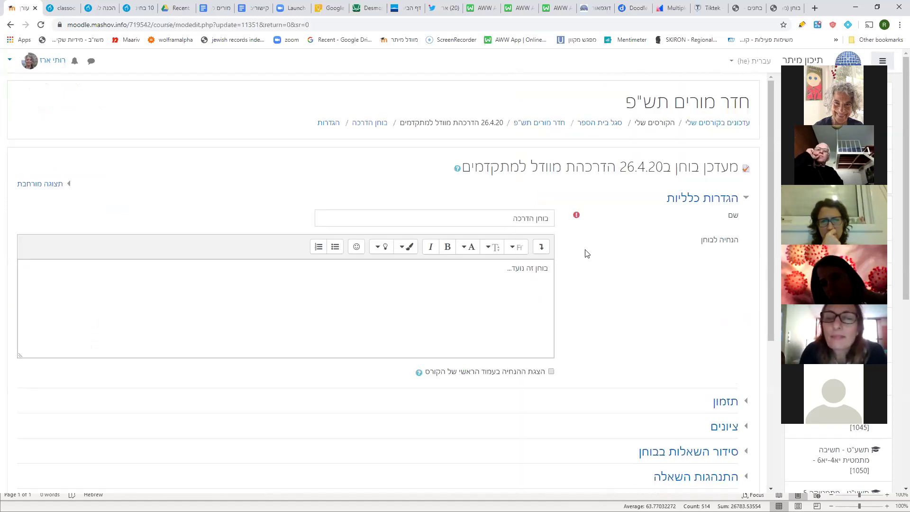
In the quiz's question behaviour settings, choose the feedback mechanism "דחיית משוב השאלה - לאחר הגשת הבוחן כולו".
scroll(568, 250, "down", 4)
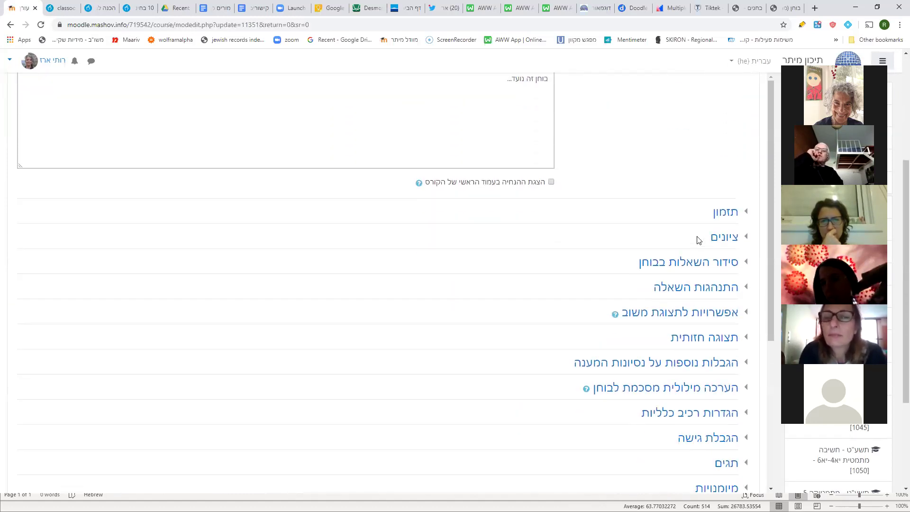
left_click(701, 288)
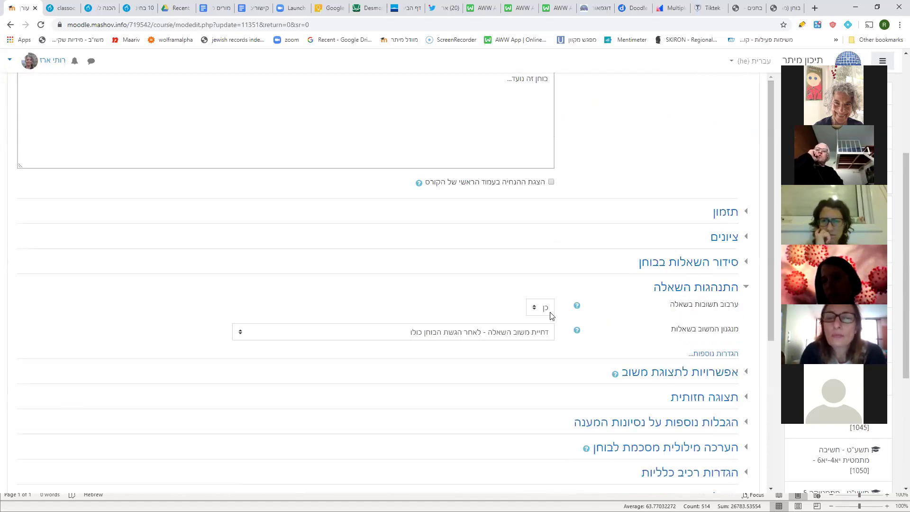
left_click(525, 335)
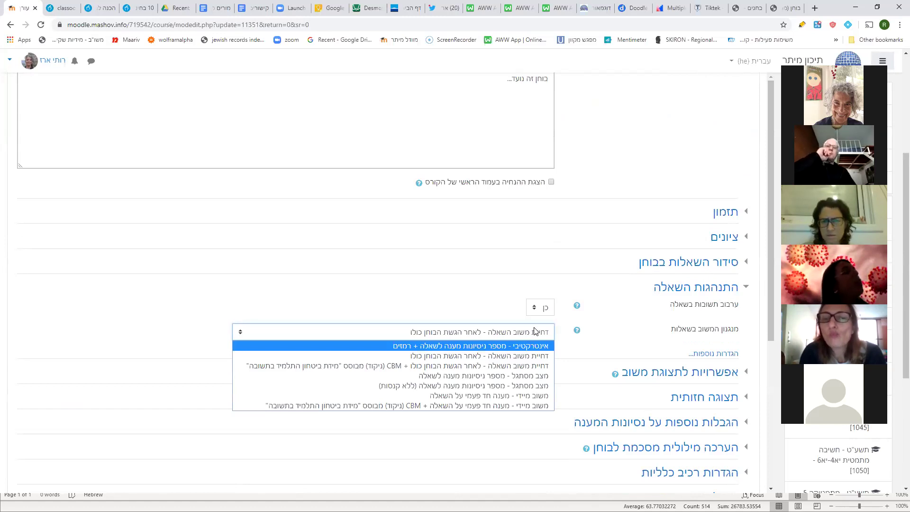
left_click(536, 356)
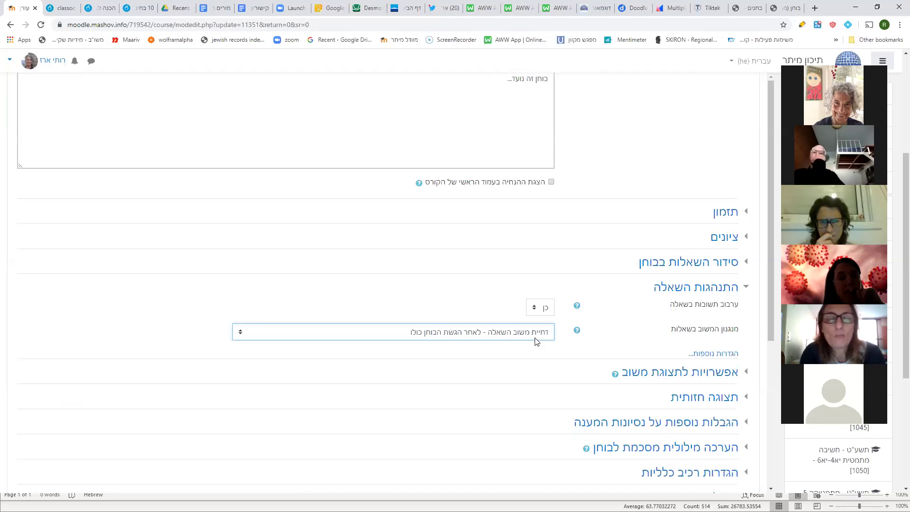
Examine the quiz's feedback display options, collapse them and return to the course page "חדר מורים תש"פ".
left_click(674, 372)
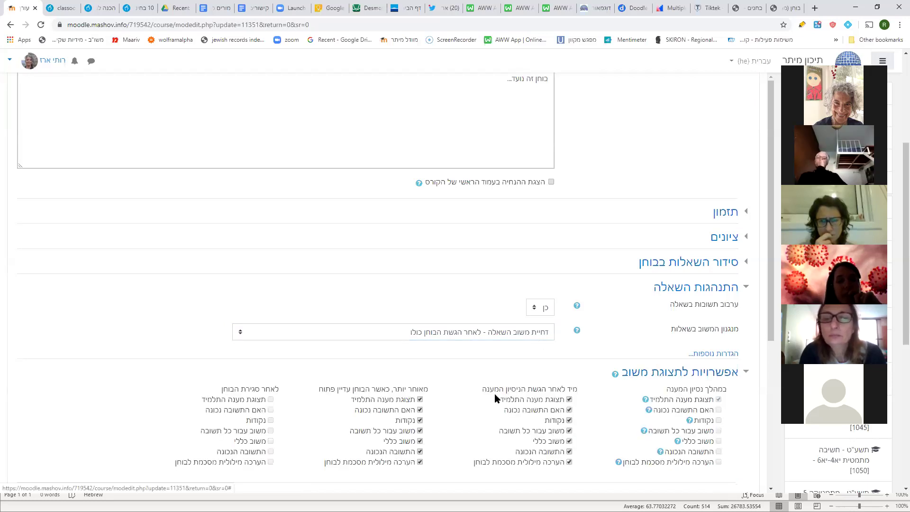
left_click(710, 374)
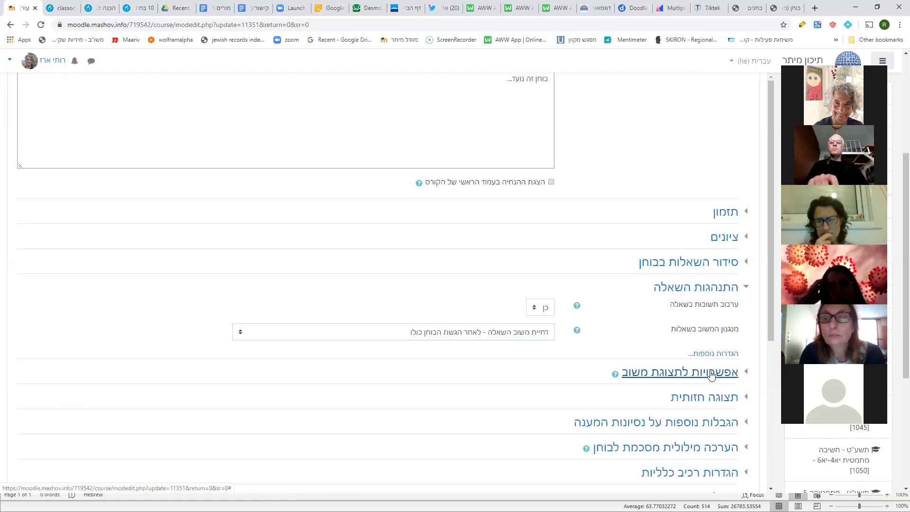
scroll(610, 384, "down", 5)
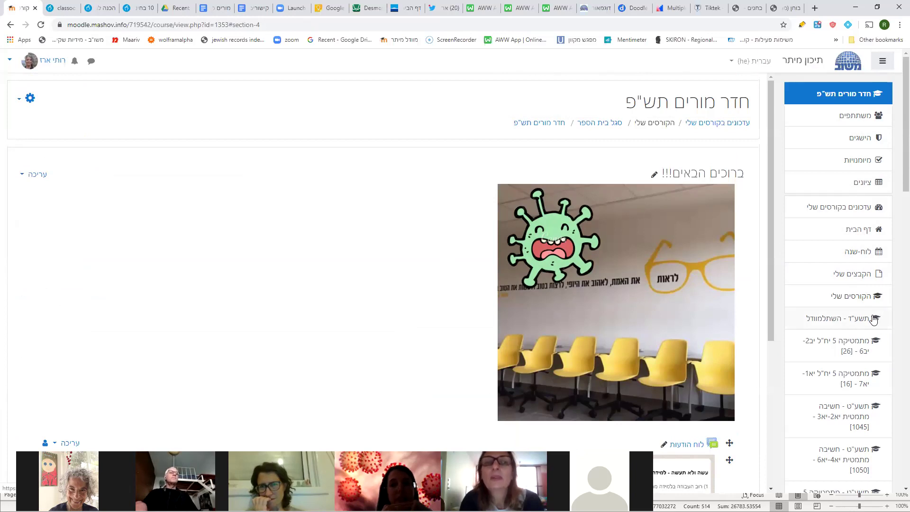
Open the course "תשע"ט - מתמטיקה 5 יח"ל יא2-יא3" and go to its quiz "2. פיבונאצי - ענה על השאלות הבאות".
scroll(876, 345, "down", 4)
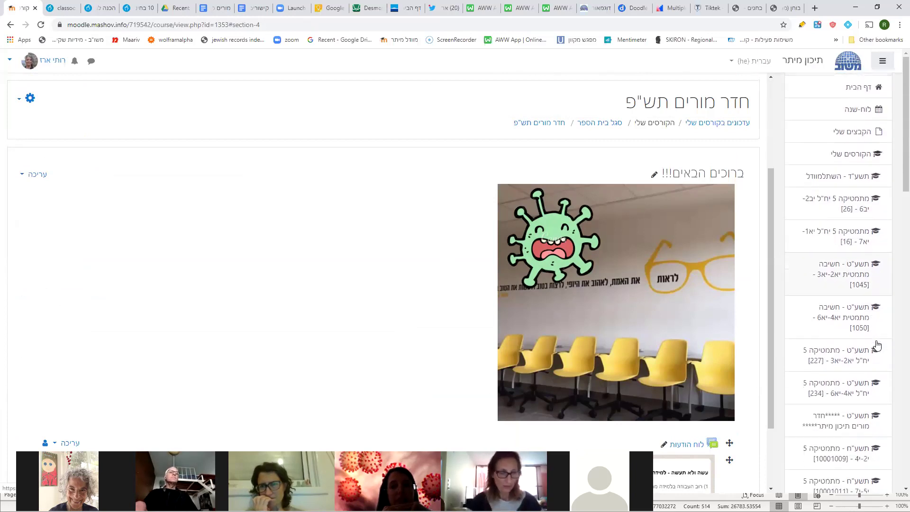
left_click(871, 308)
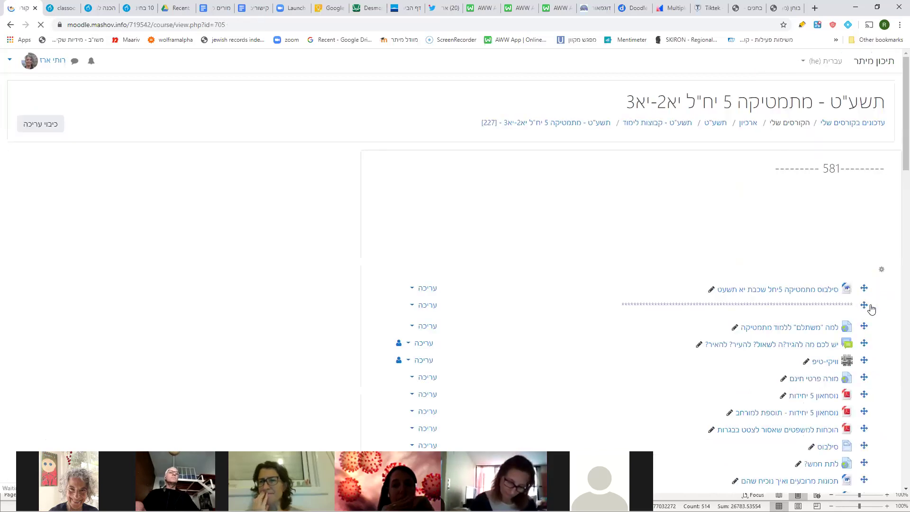
scroll(742, 272, "down", 5)
scroll(741, 271, "down", 4)
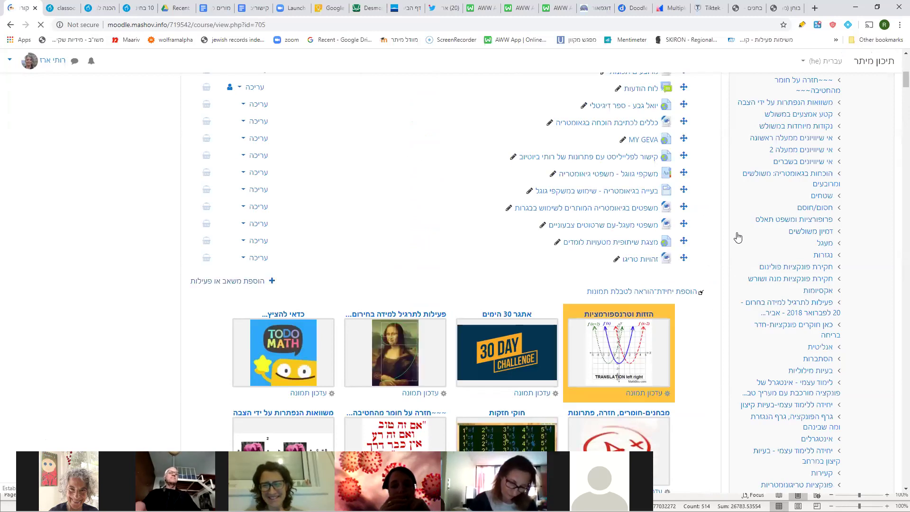
scroll(737, 237, "down", 4)
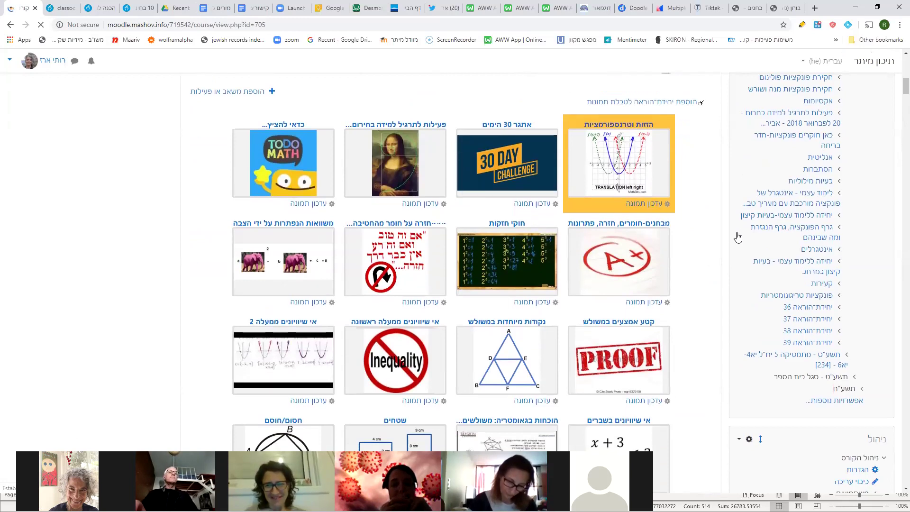
scroll(738, 237, "down", 8)
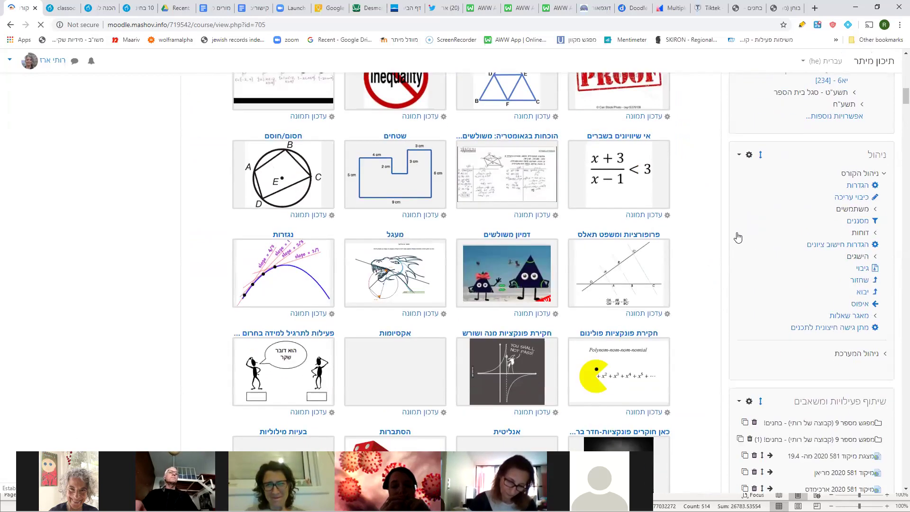
scroll(738, 237, "down", 10)
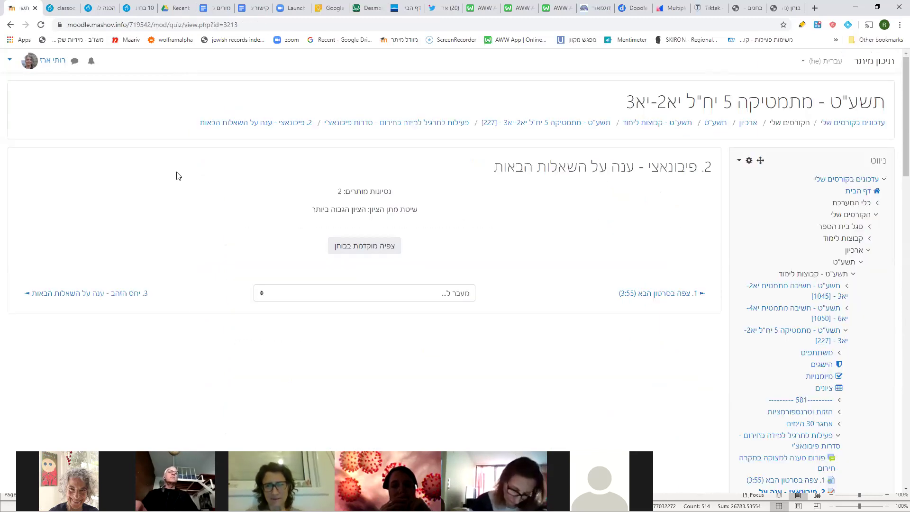
Go back to the mathematics course, look through its units, and return to the course page "חדר מורים תש"פ".
left_click(9, 26)
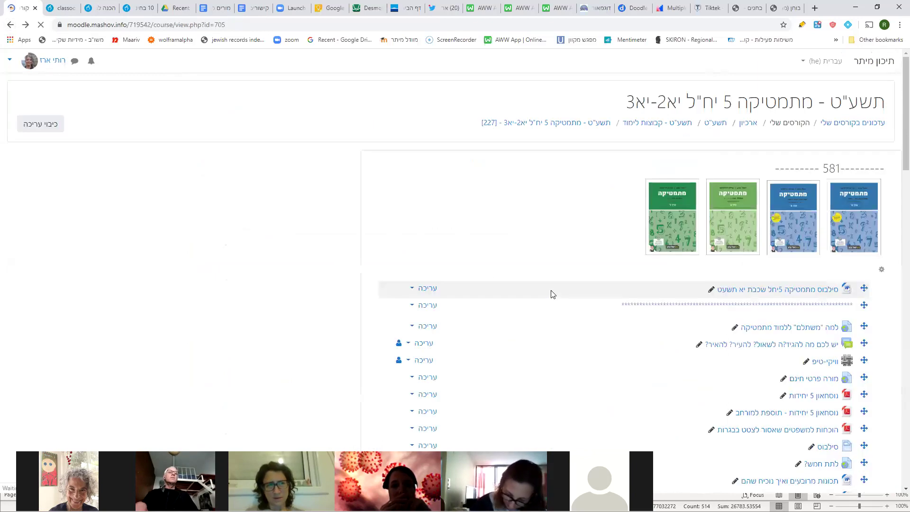
scroll(718, 294, "down", 15)
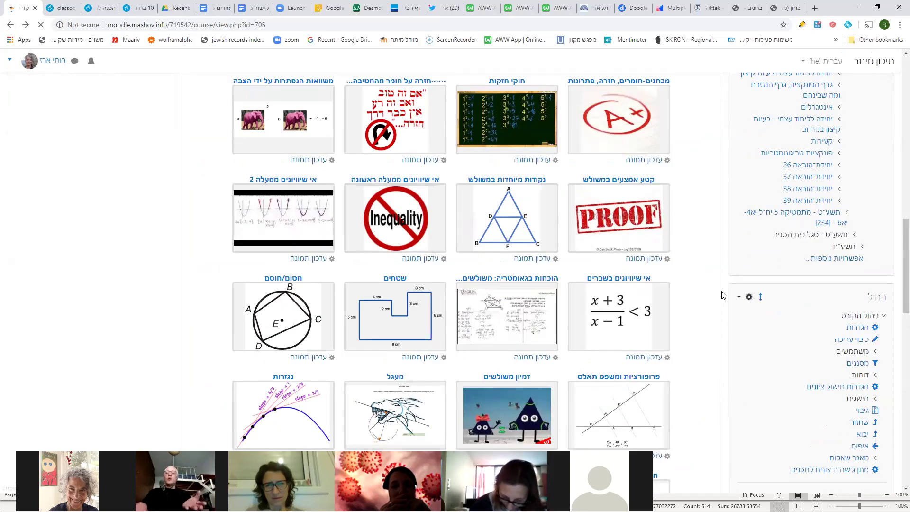
scroll(722, 294, "down", 12)
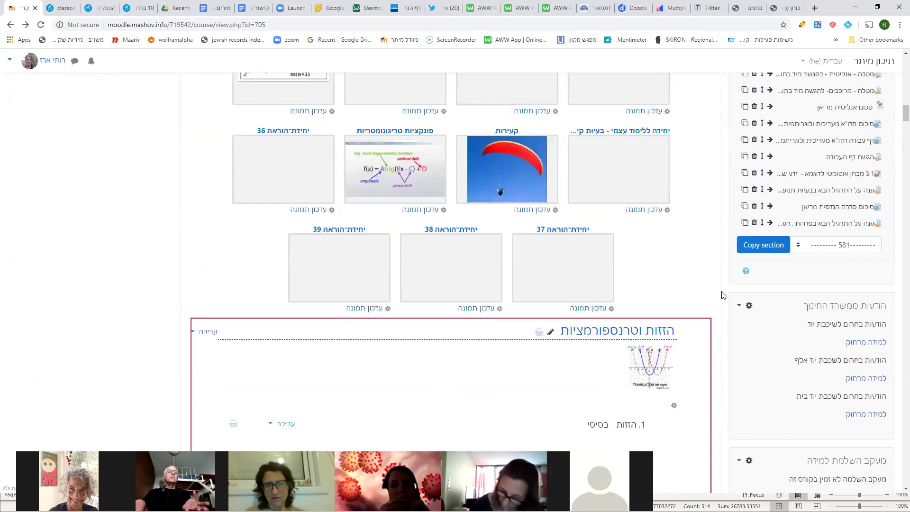
scroll(723, 295, "down", 1)
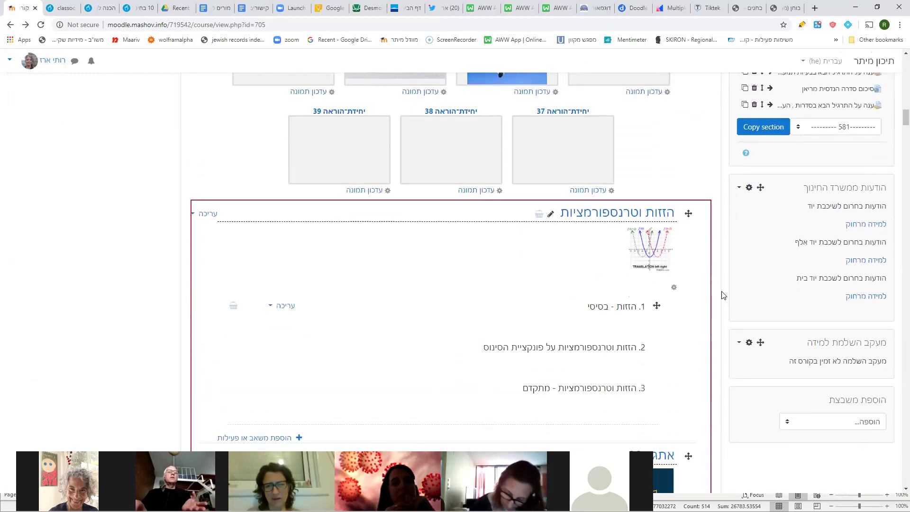
left_click(11, 24)
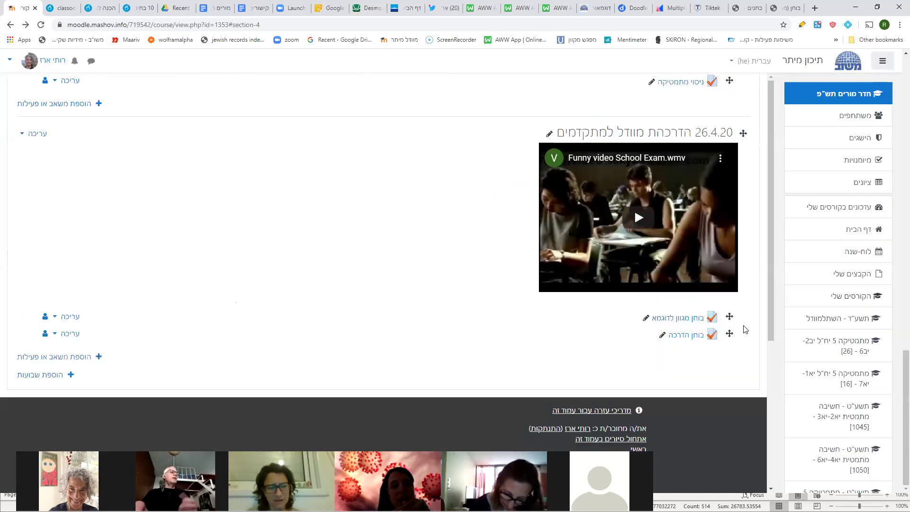
Open the quiz "בוחן מגוון לדוגמא", view its results report and return to the quiz page.
left_click(690, 317)
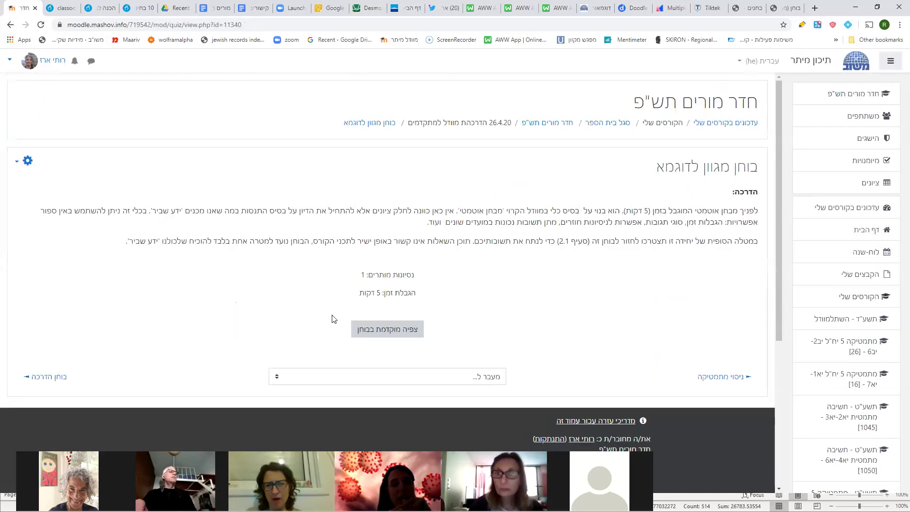
left_click(27, 162)
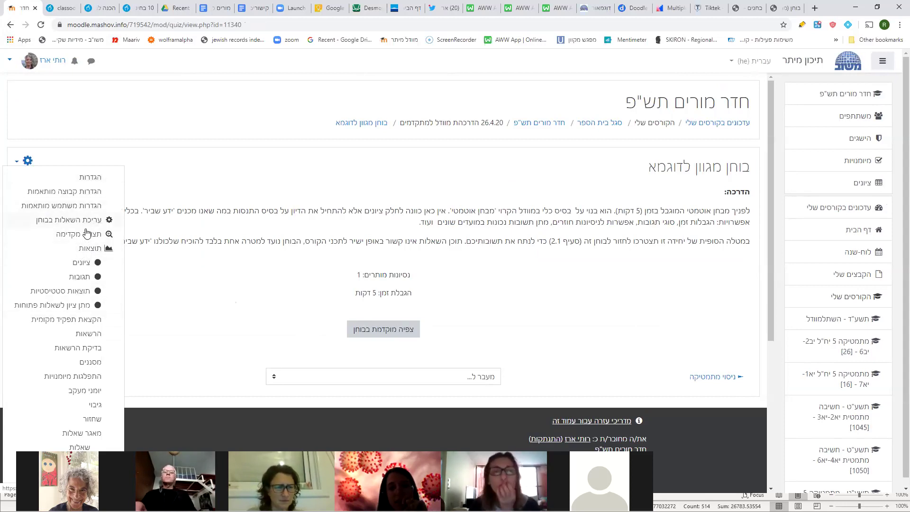
left_click(105, 251)
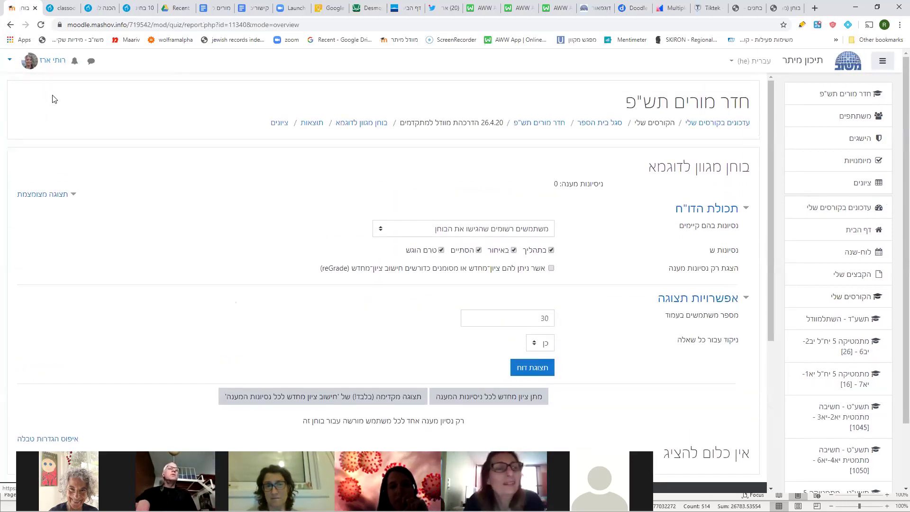
left_click(10, 25)
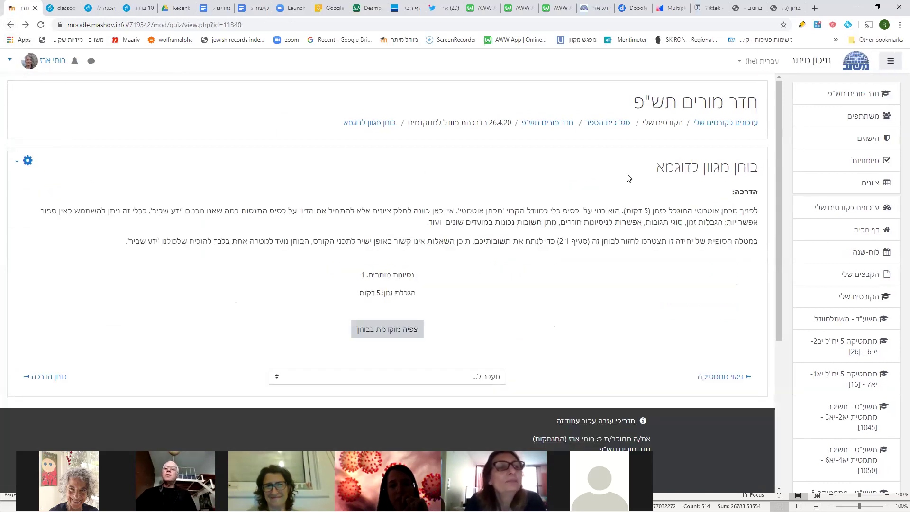
Open the grades report of "בוחן מגוון לדוגמא" and regrade all attempts.
left_click(28, 161)
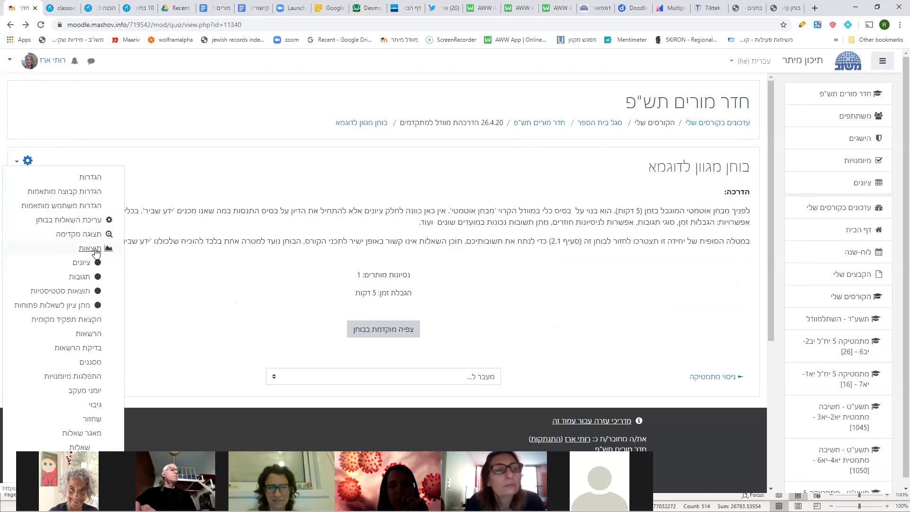
left_click(89, 264)
scroll(365, 303, "down", 2)
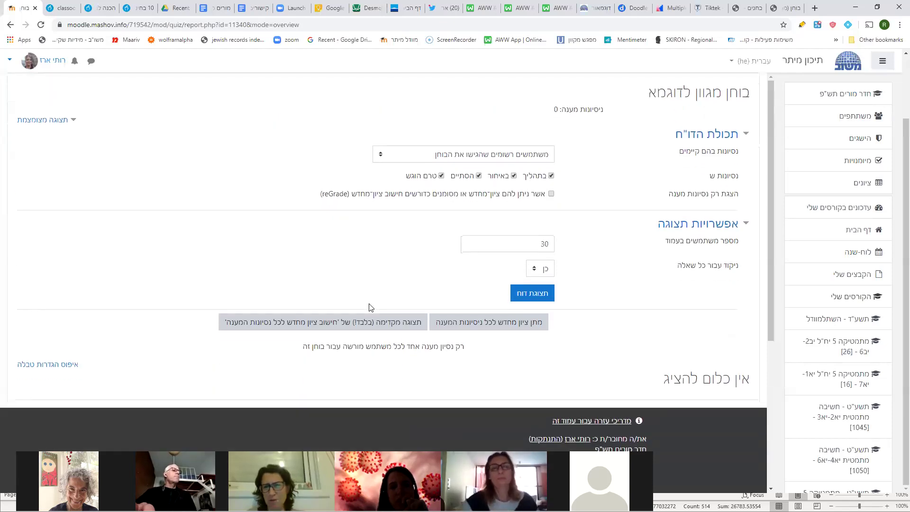
left_click(503, 325)
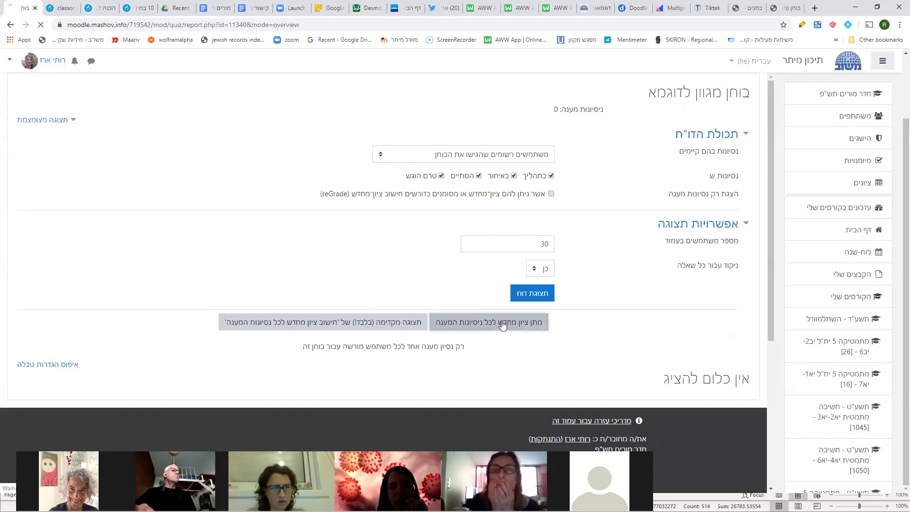